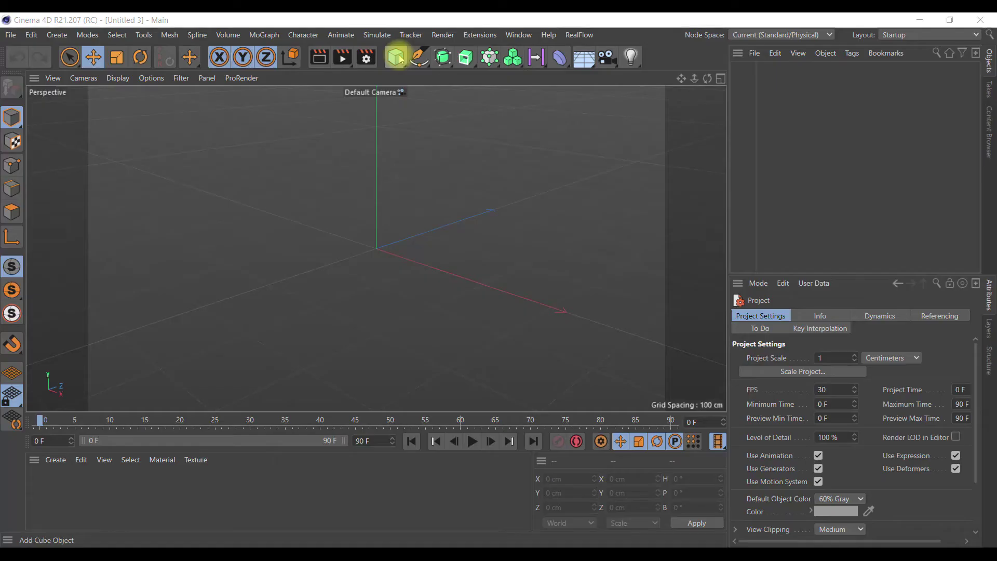
Add a default 200 cm cube to the empty scene
left_click(399, 57)
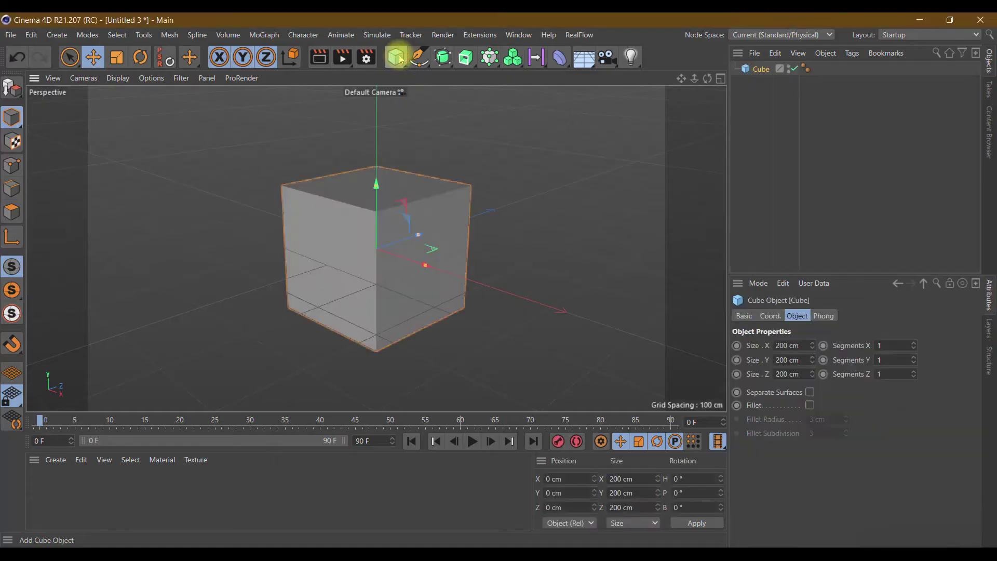
Switch the viewport to Gouraud Shading (Lines) and give the cube 4, 3, 3 segments
left_click(117, 78)
left_click(129, 112)
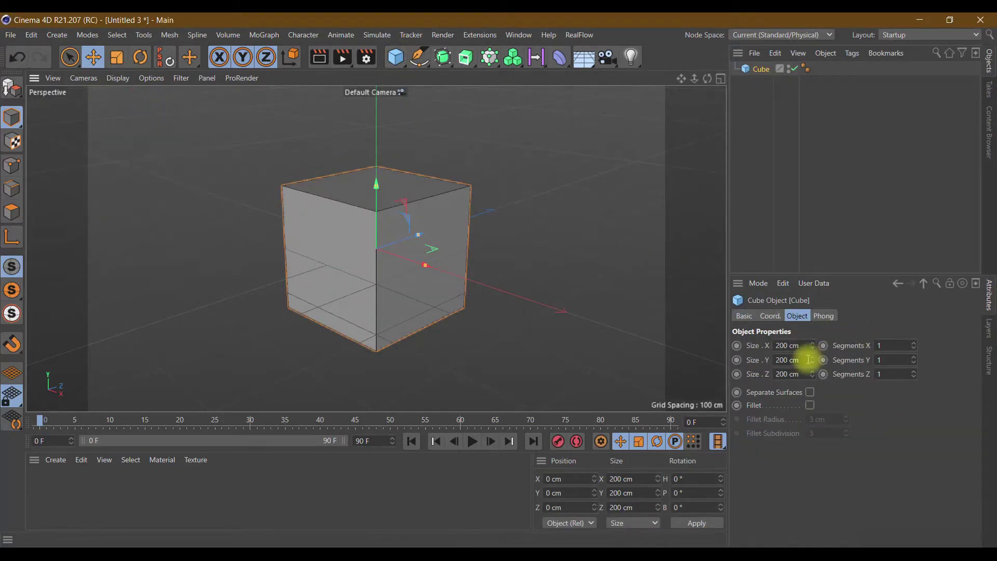
double_click(885, 345)
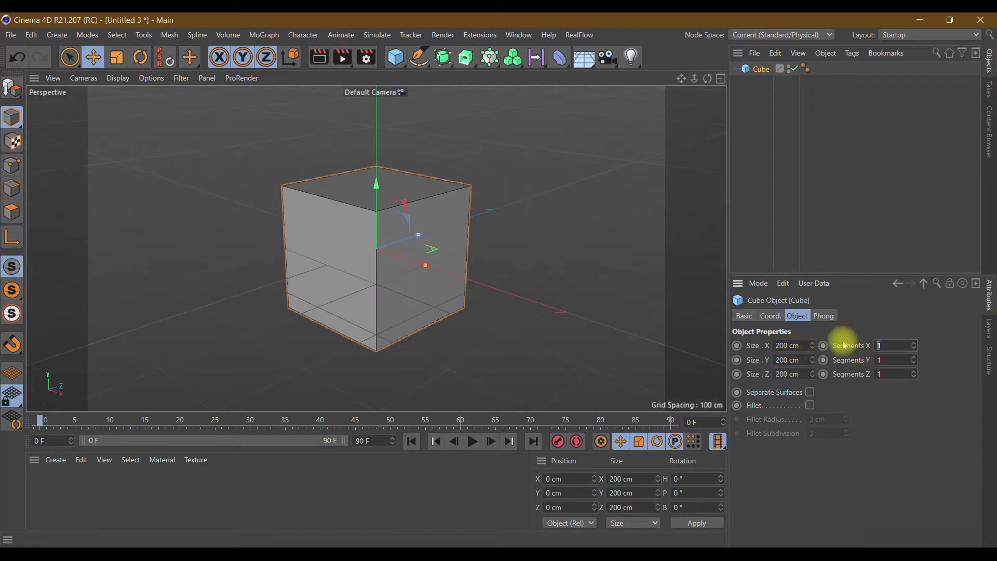
double_click(883, 360)
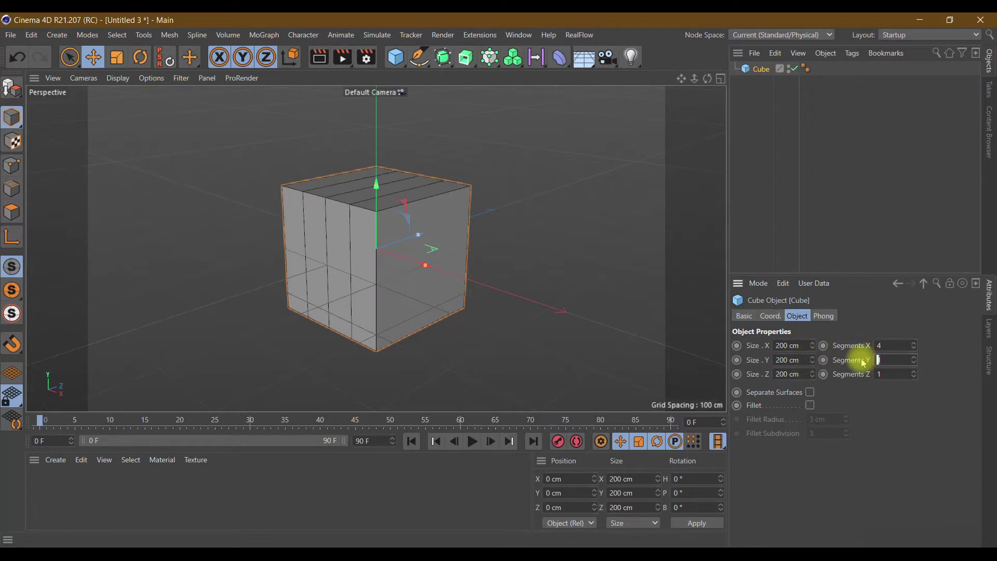
double_click(881, 374)
type("3")
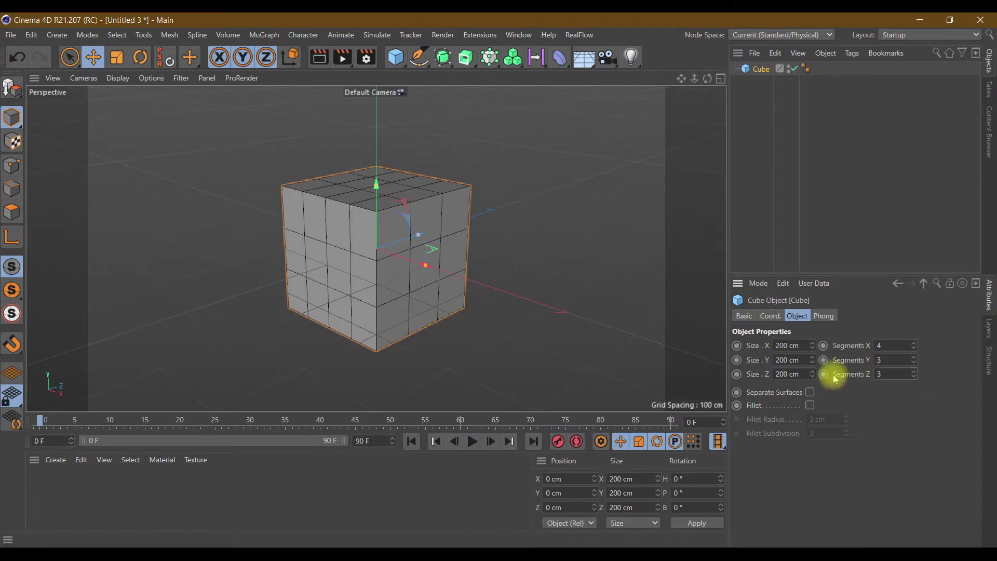
Resize the cube to 171 cm wide and 50 cm tall, then make it editable
left_click_drag(815, 350, 814, 351)
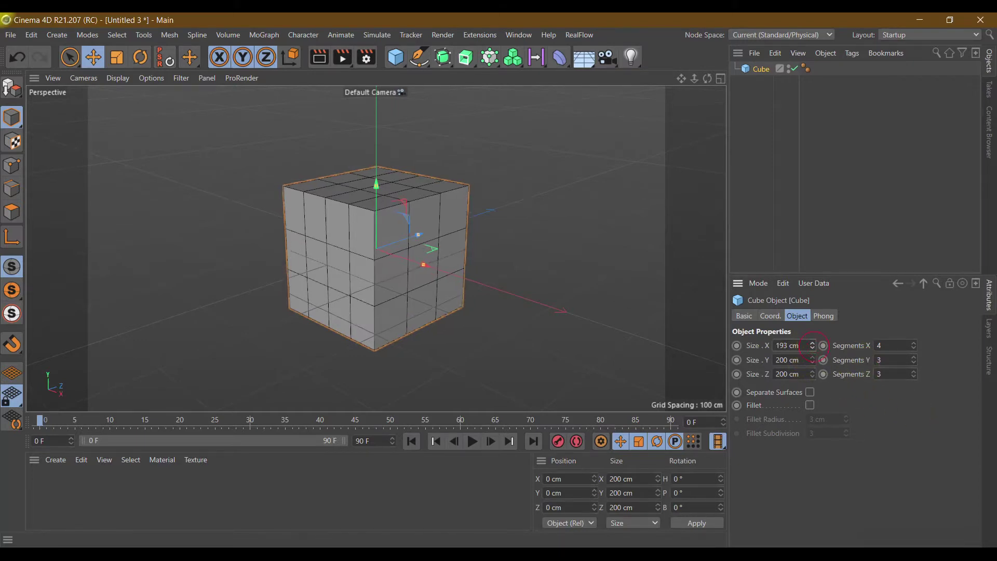
left_click(807, 361)
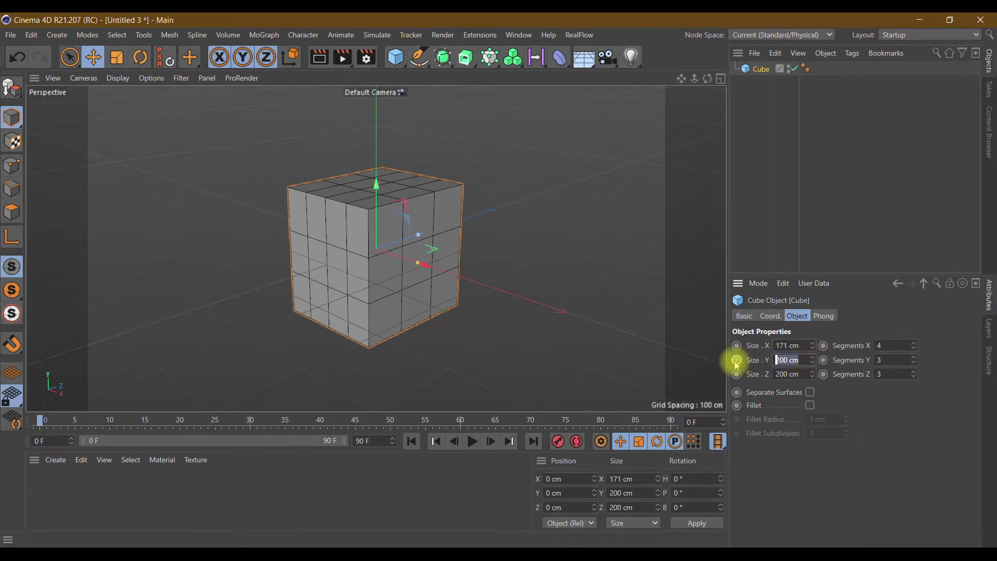
type("50")
key("Return")
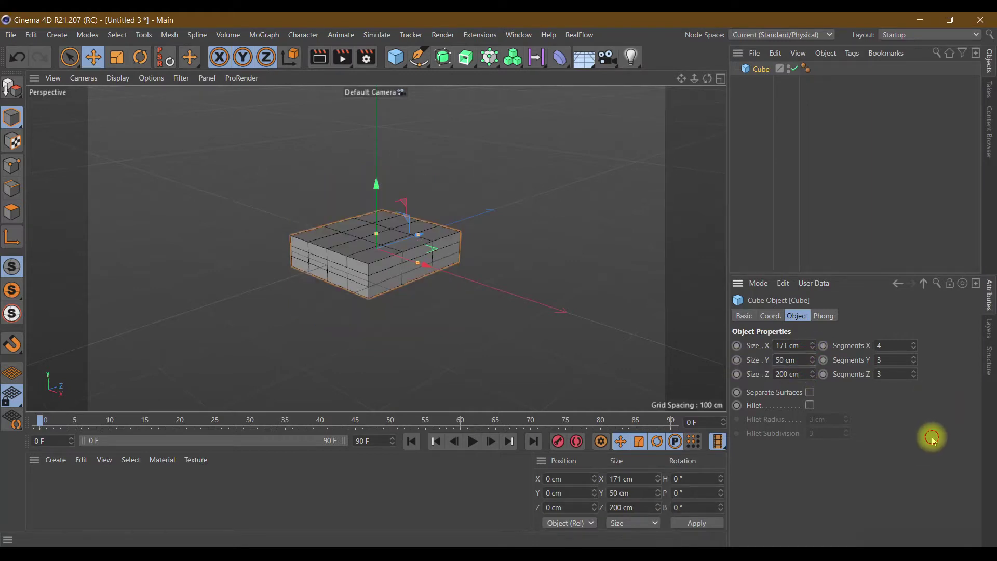
left_click(10, 88)
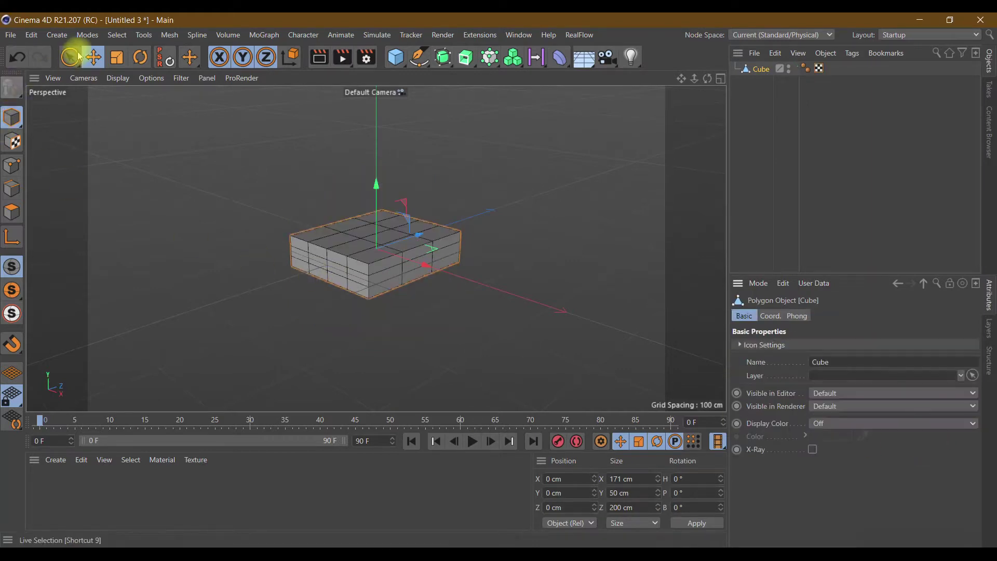
Set the project's Default Object Color to Gray-Blue
left_click(31, 35)
left_click(81, 164)
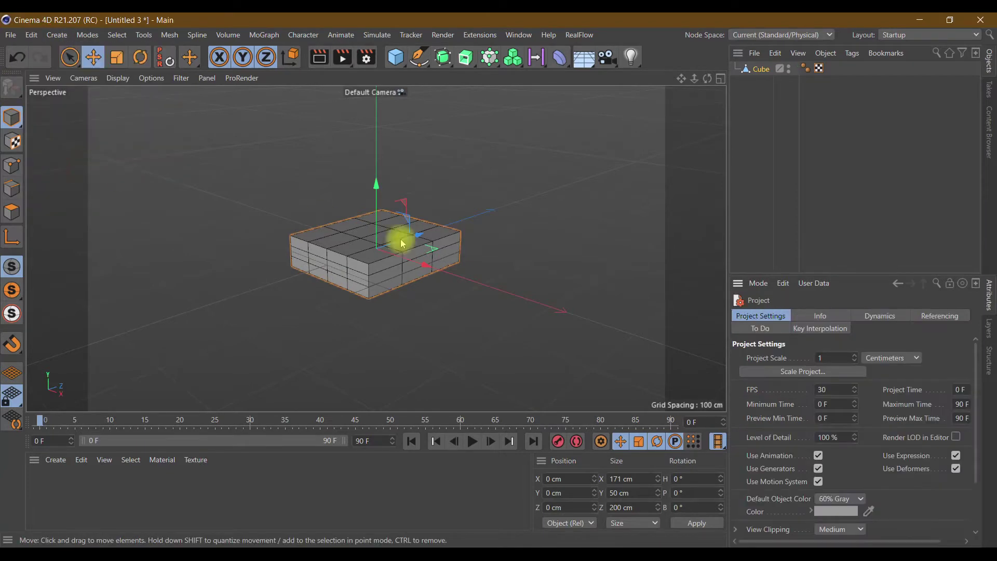
left_click(859, 503)
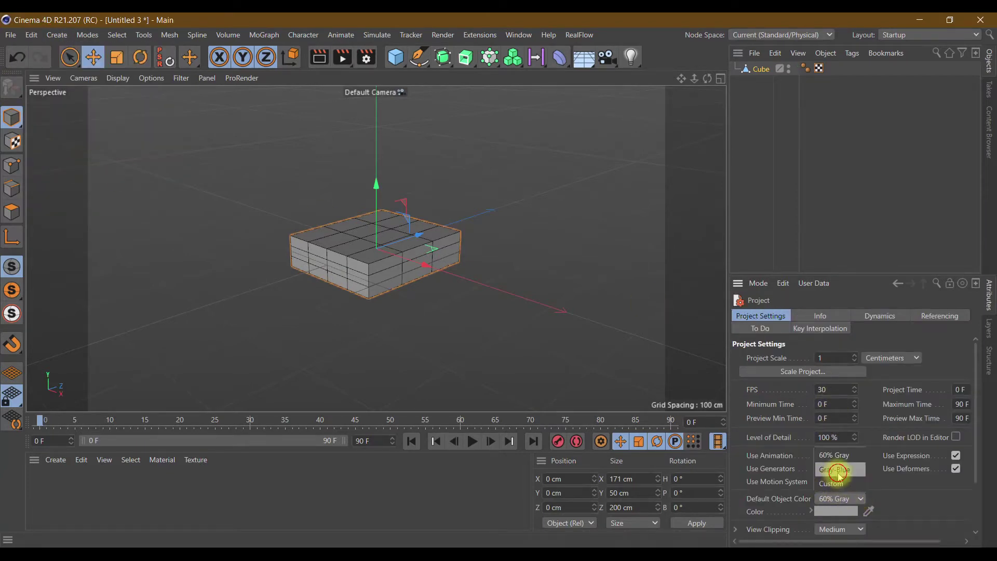
left_click(831, 470)
Switch to Polygons mode with Live Selection, test-selecting side polygons then clearing them
left_click(11, 212)
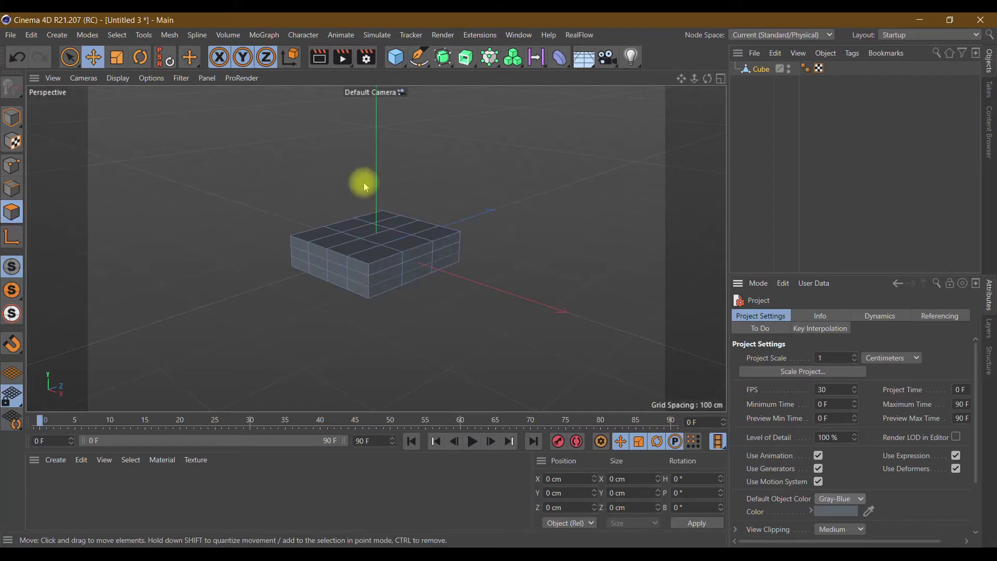
left_click(66, 57)
left_click(318, 254)
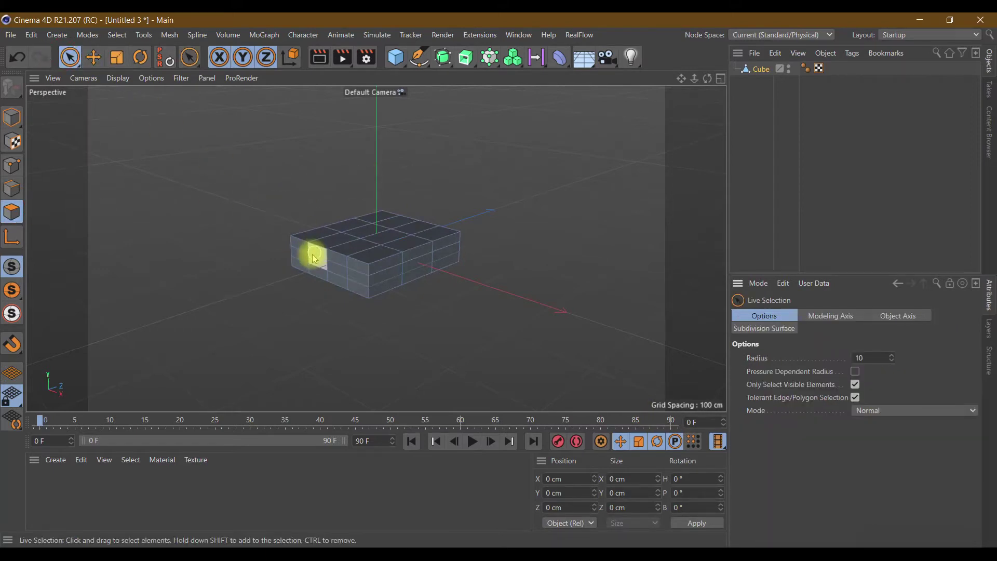
mouse_move(305, 256)
left_mouse_down()
mouse_move(318, 269)
mouse_move(288, 330)
left_mouse_up()
left_click(286, 326)
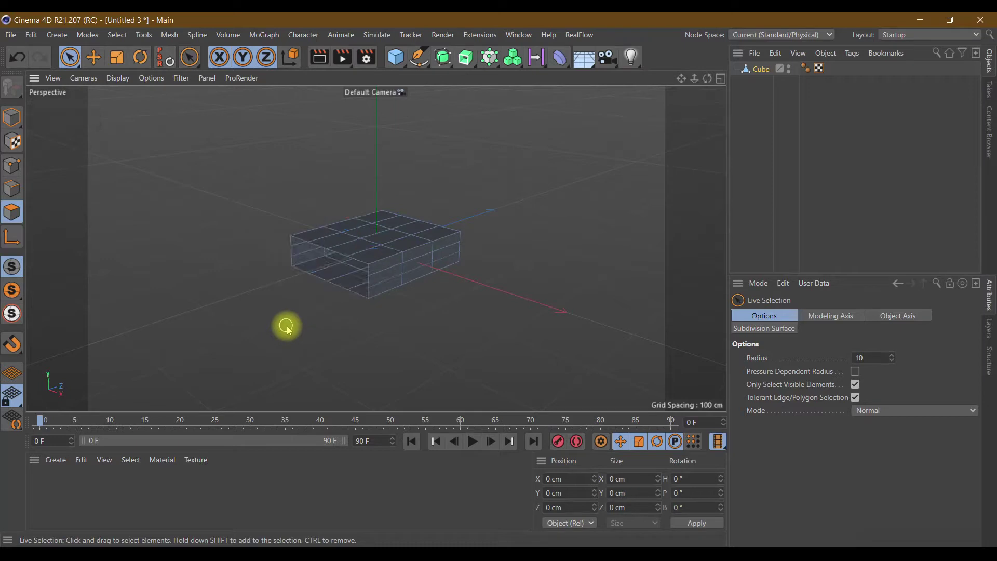
left_click_drag(706, 79, 704, 79)
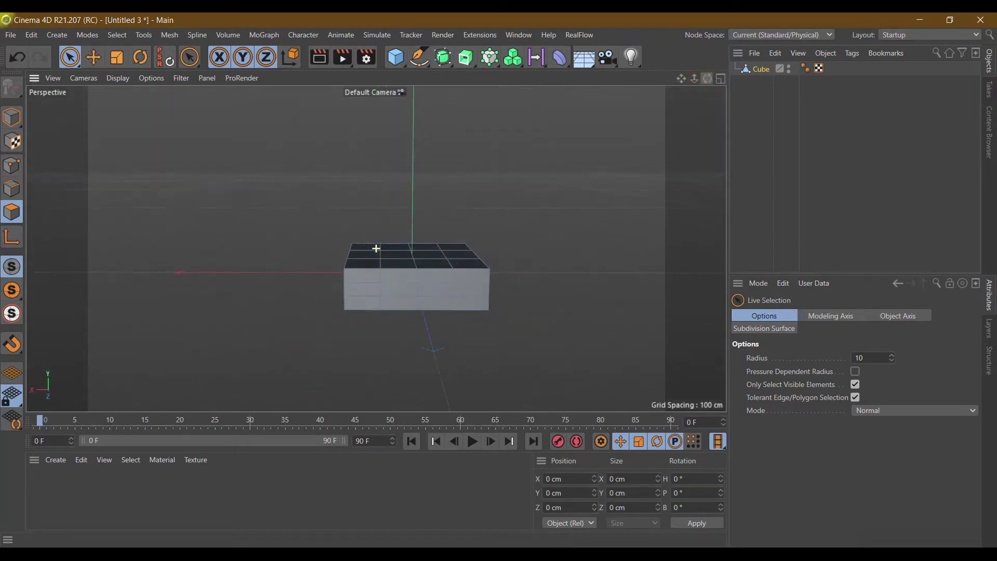
Inset the selected side face of the block with Extrude Inner
left_click_drag(375, 248, 590, 213)
left_click_drag(409, 284, 408, 303)
right_click(408, 301)
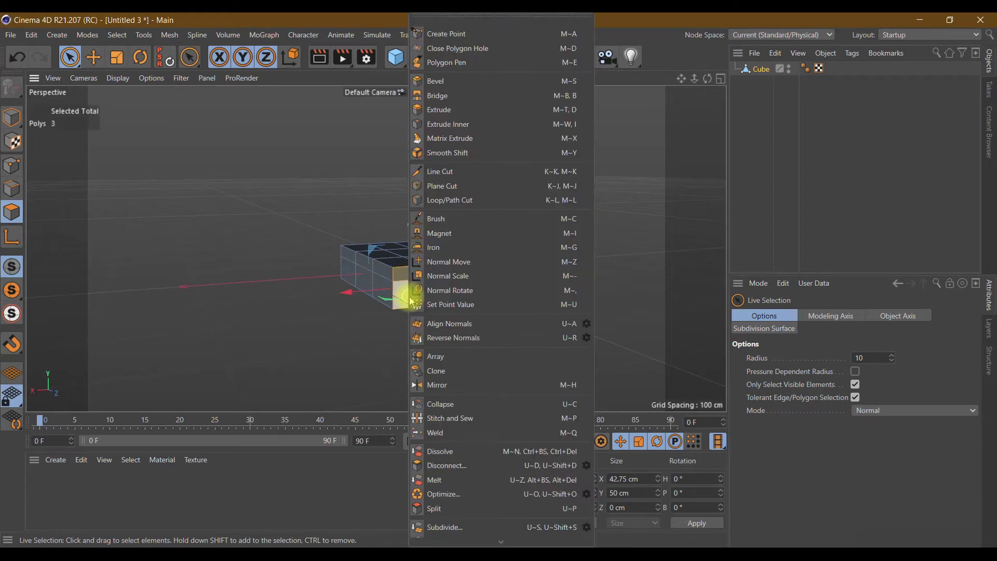
left_click(481, 127)
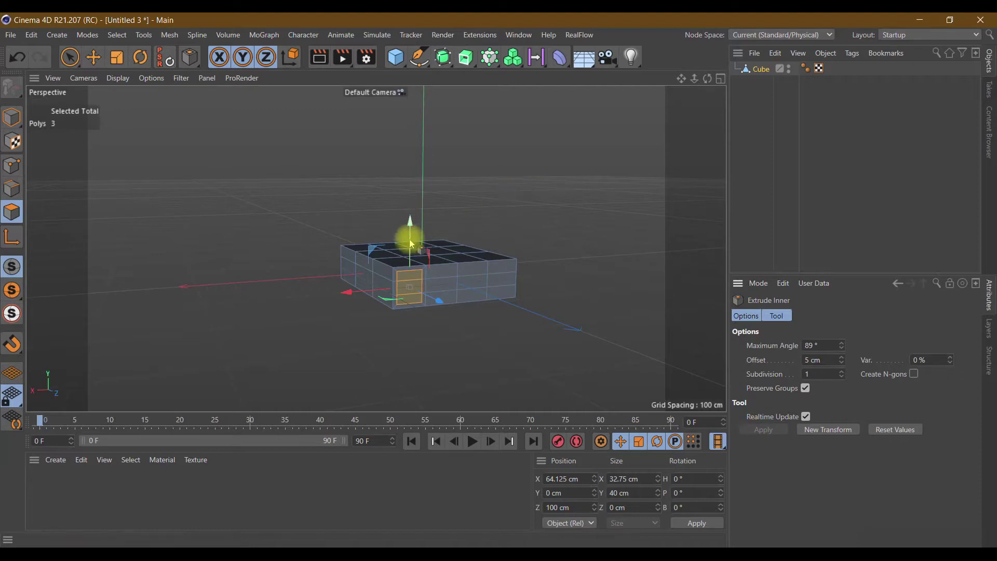
left_click_drag(407, 223, 415, 285)
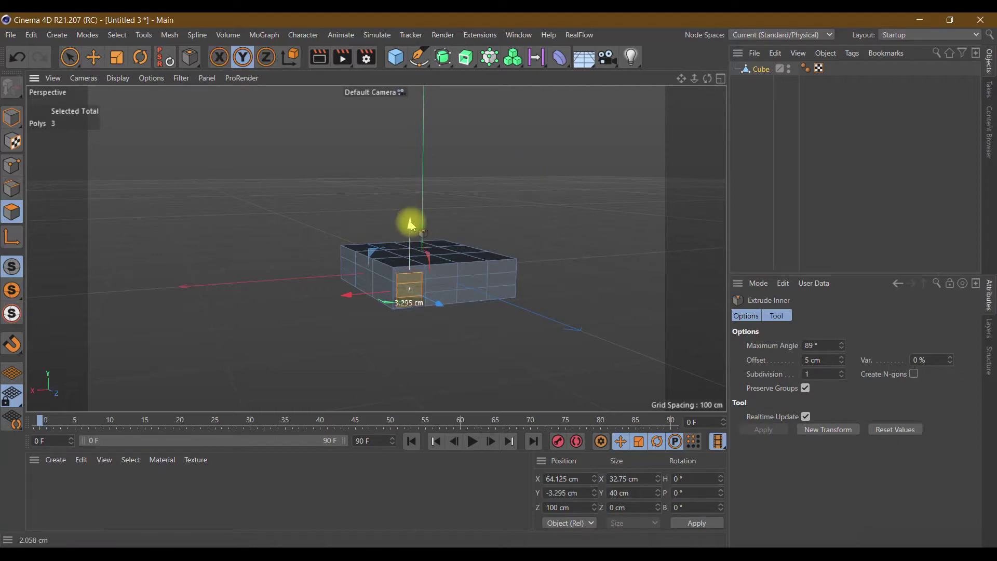
Extrude the inset face outward in three 55 cm sections
right_click(416, 284)
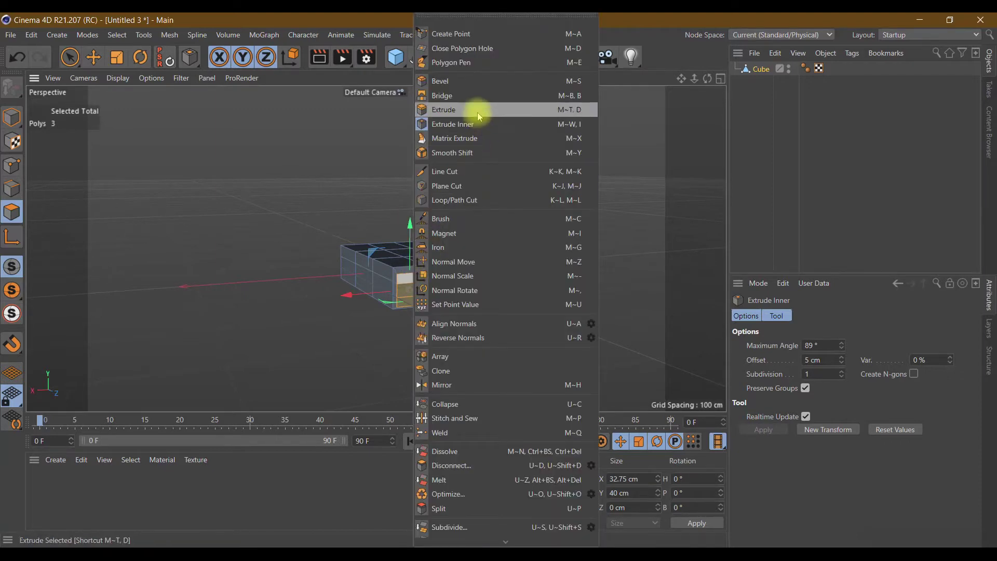
left_click(475, 105)
left_click_drag(828, 362, 767, 360)
type("55")
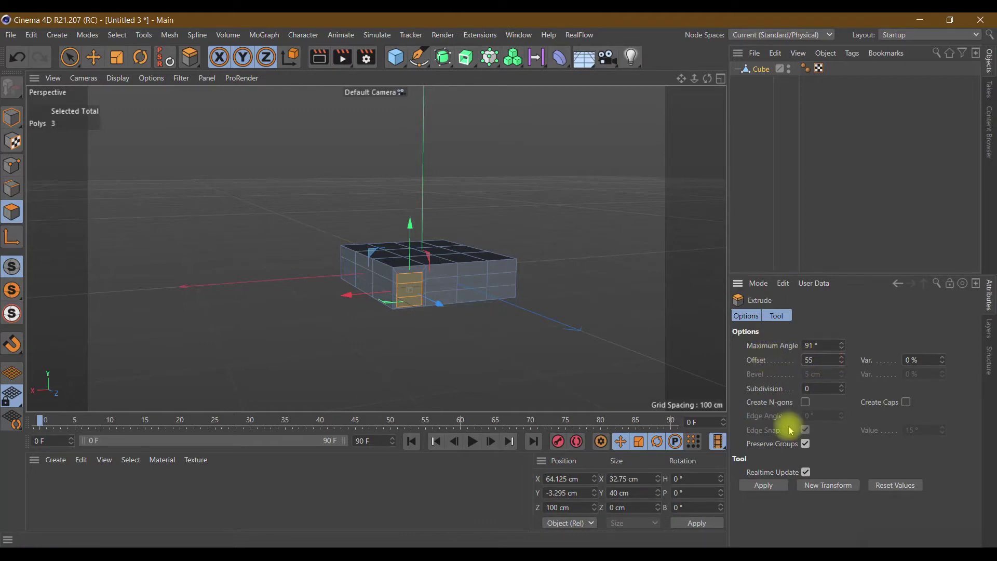
left_click(765, 486)
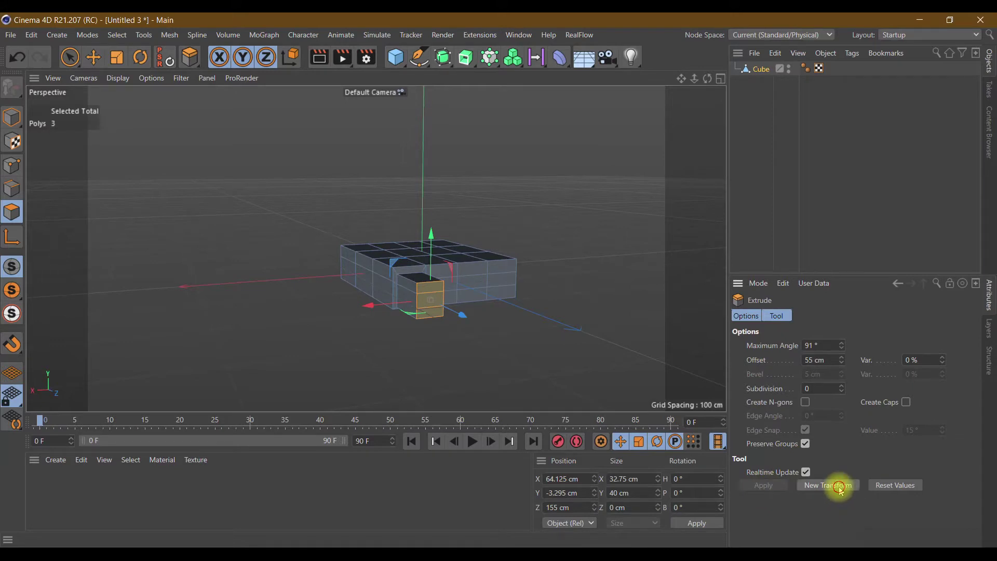
left_click(839, 488)
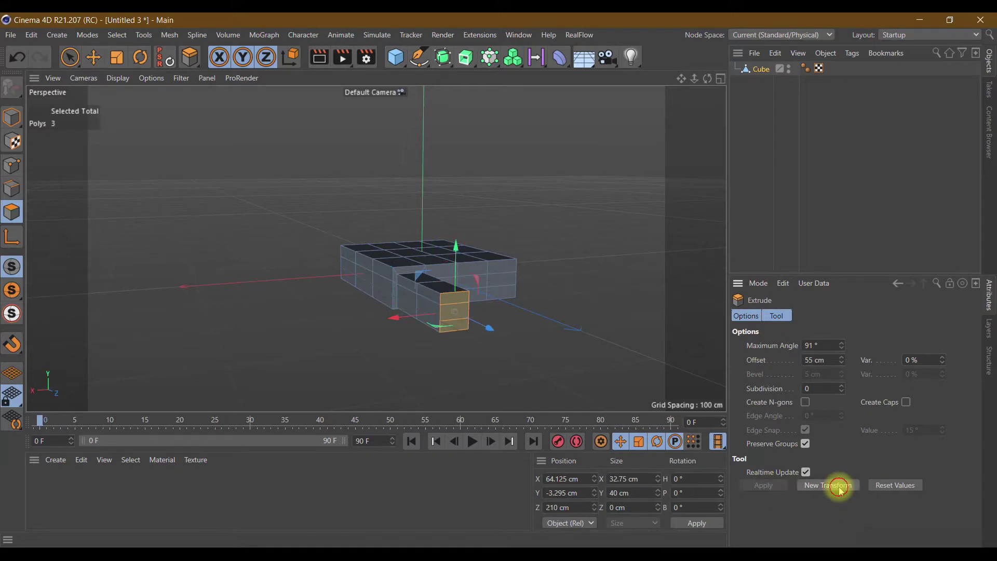
left_click(840, 488)
mouse_move(707, 78)
left_mouse_down()
mouse_move(376, 248)
mouse_move(592, 280)
left_mouse_up()
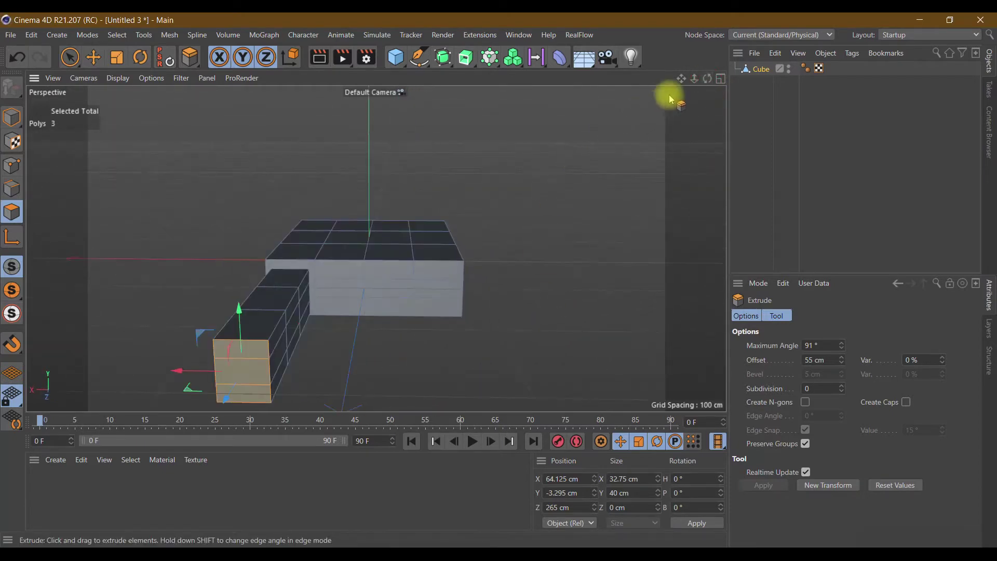
left_click_drag(707, 79, 625, 490)
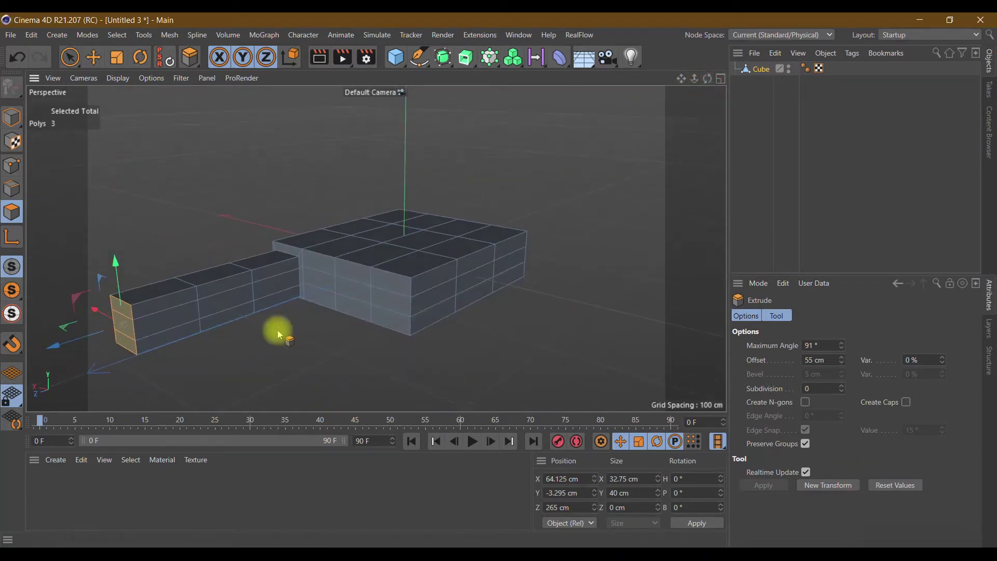
Loop-select the three edge loops at the limb's outer end
left_click(12, 188)
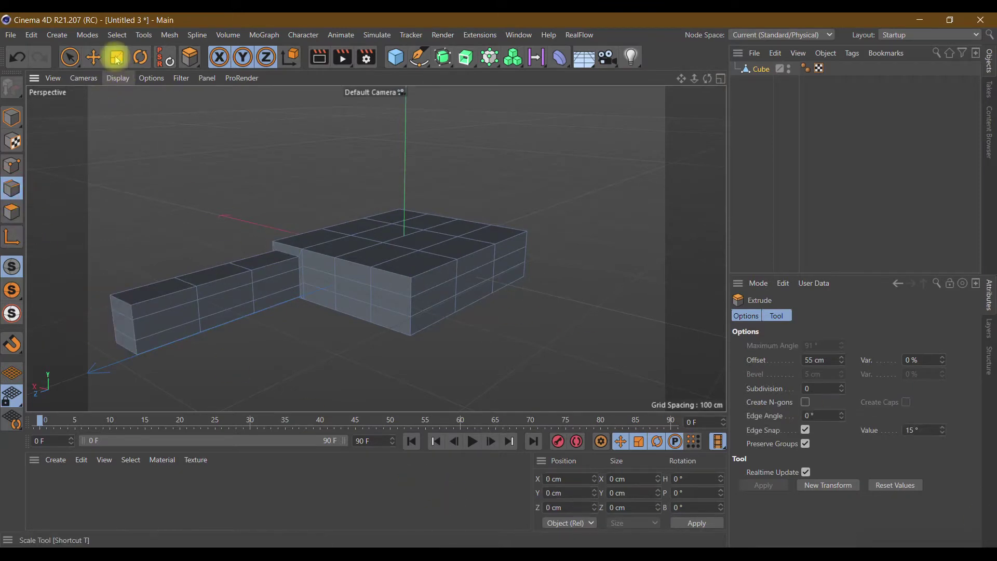
left_click(116, 35)
left_click(130, 71)
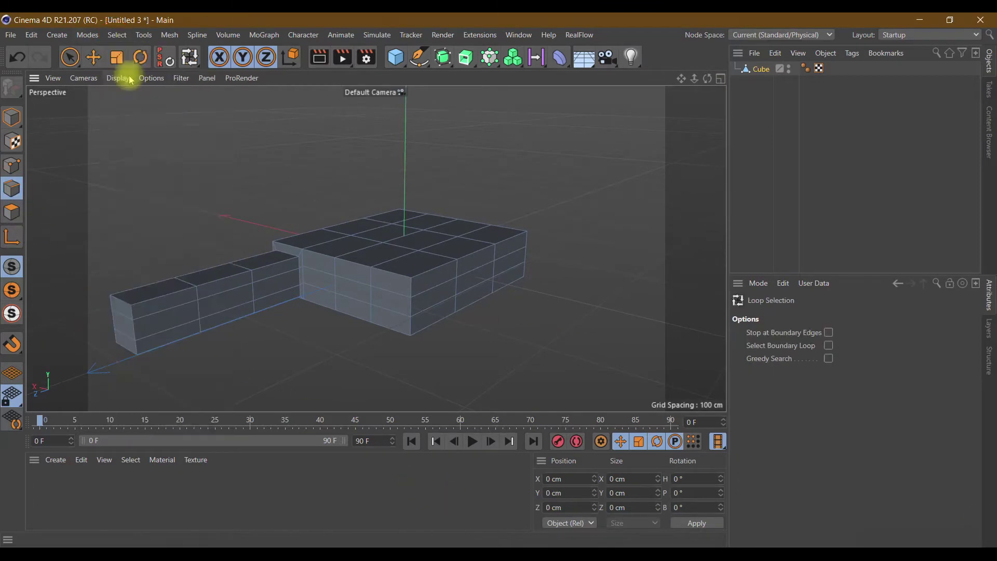
left_click(829, 346)
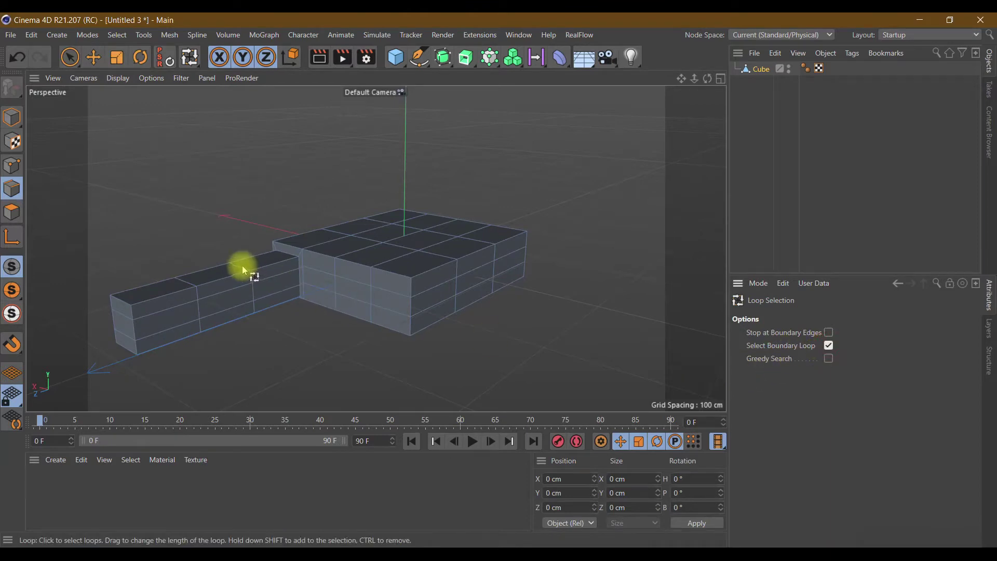
left_click(294, 256)
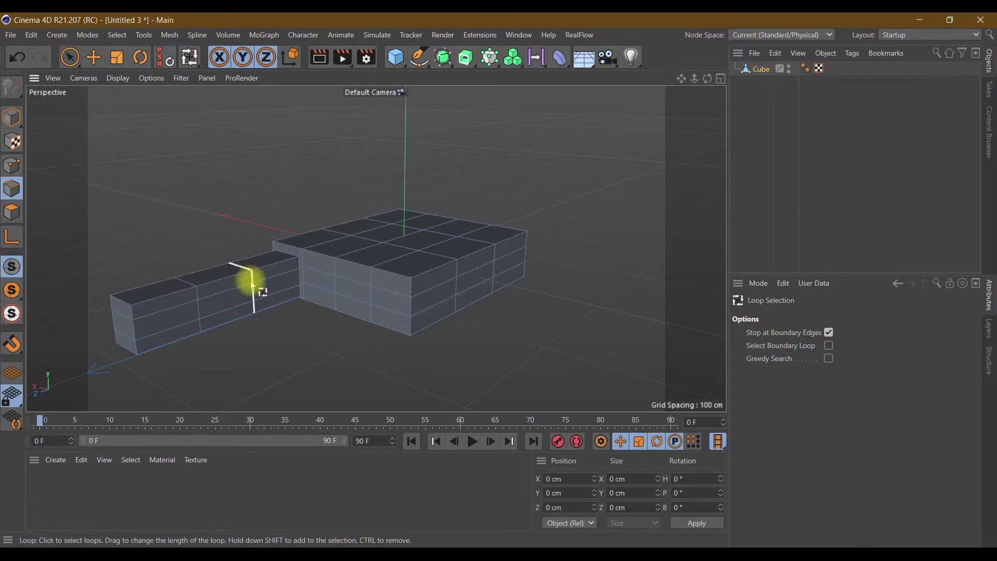
left_click(198, 285, "shift")
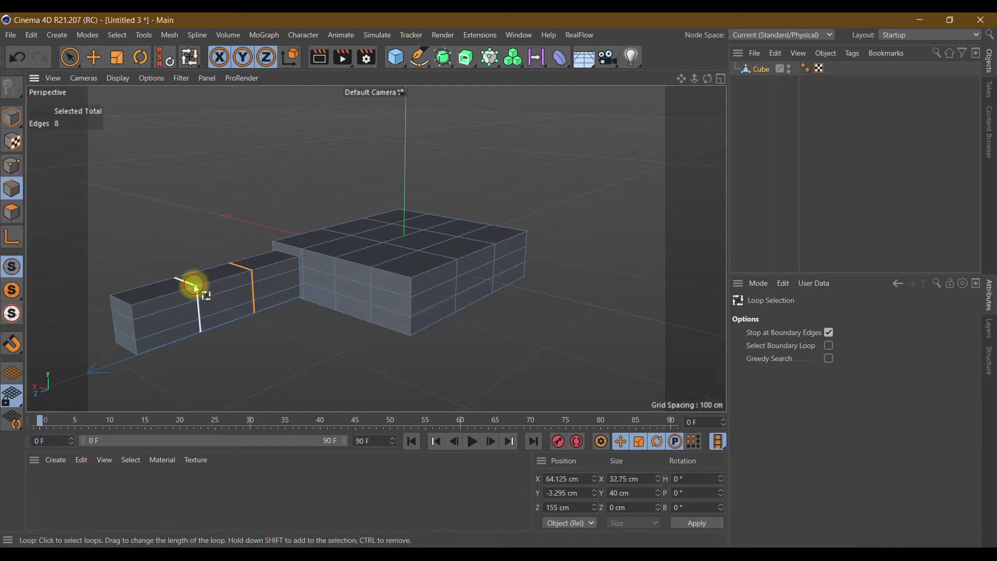
left_click(126, 303, "shift")
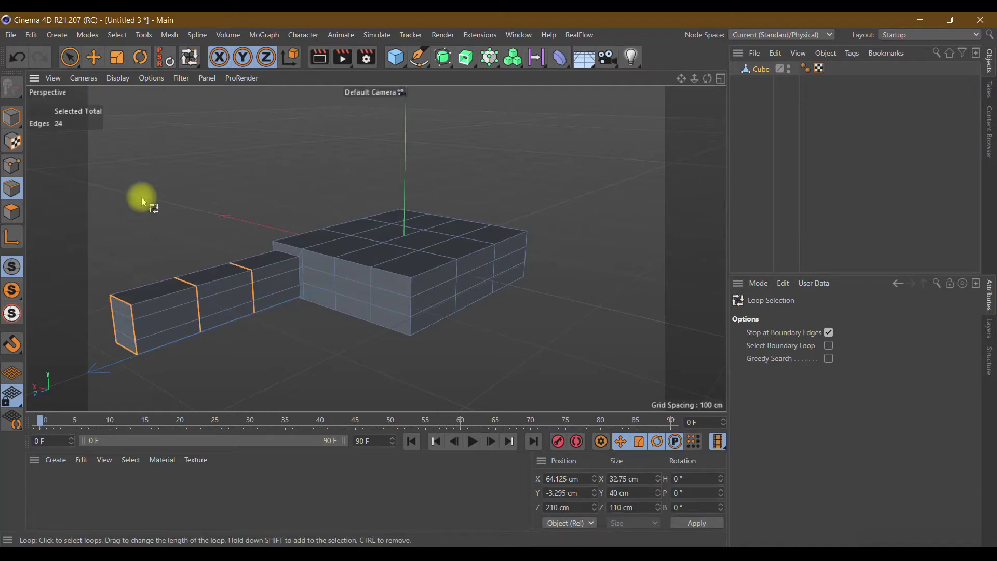
Scale the three end loops down vertically to about 33.6 cm tall
left_click(117, 57)
left_click(183, 237)
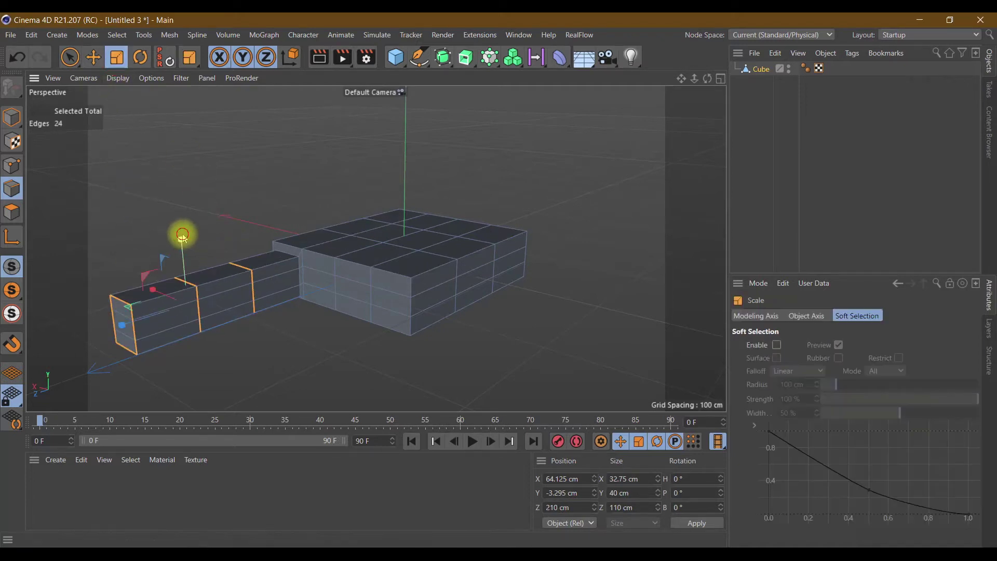
left_click_drag(183, 243, 185, 249)
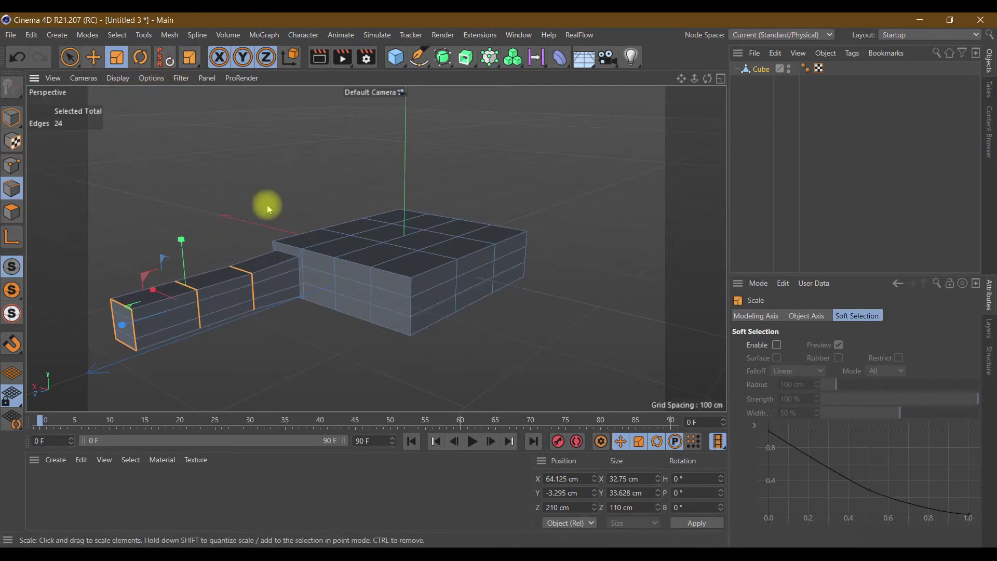
left_click(188, 66)
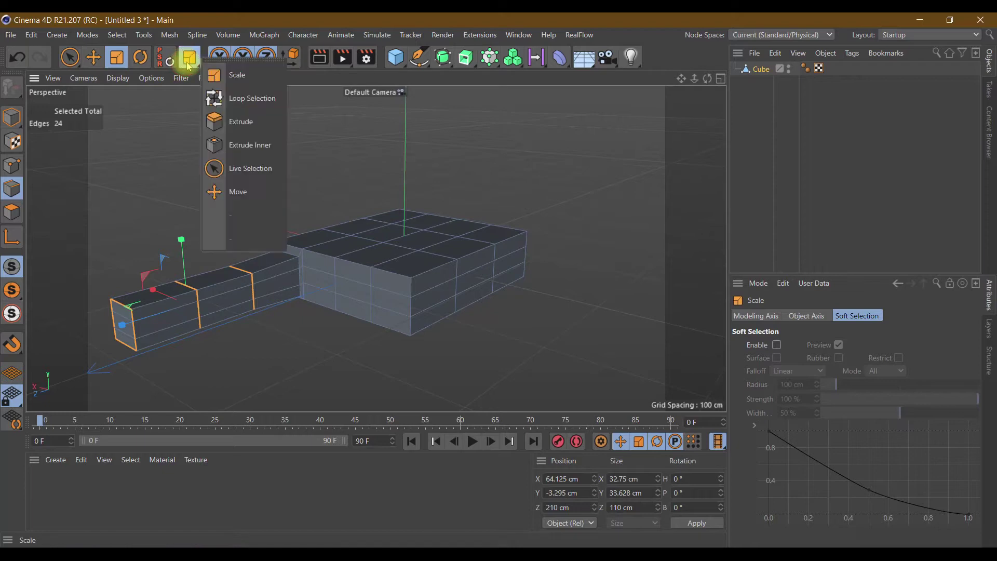
left_click(211, 102)
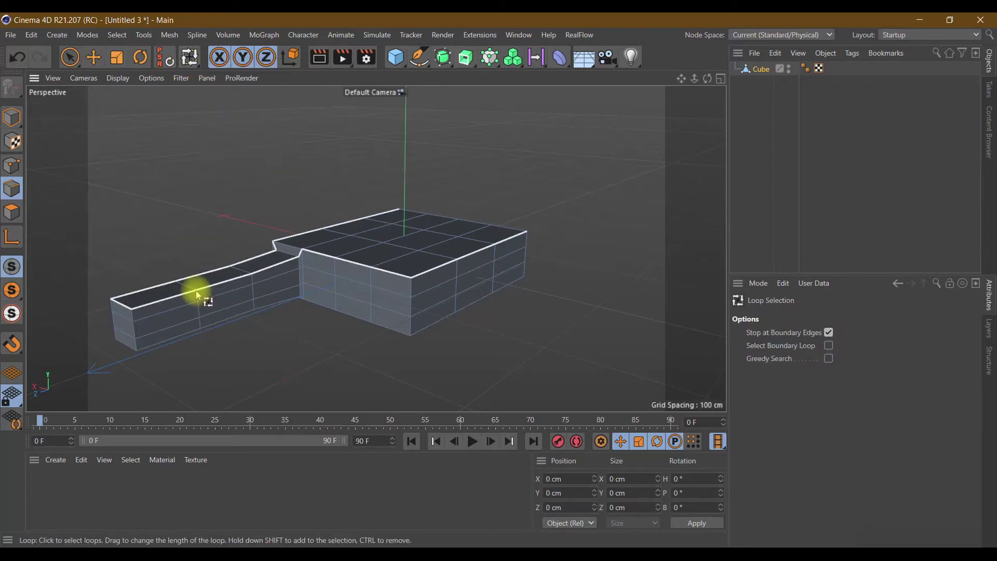
Squash the two end loops further along Y
left_click(195, 299)
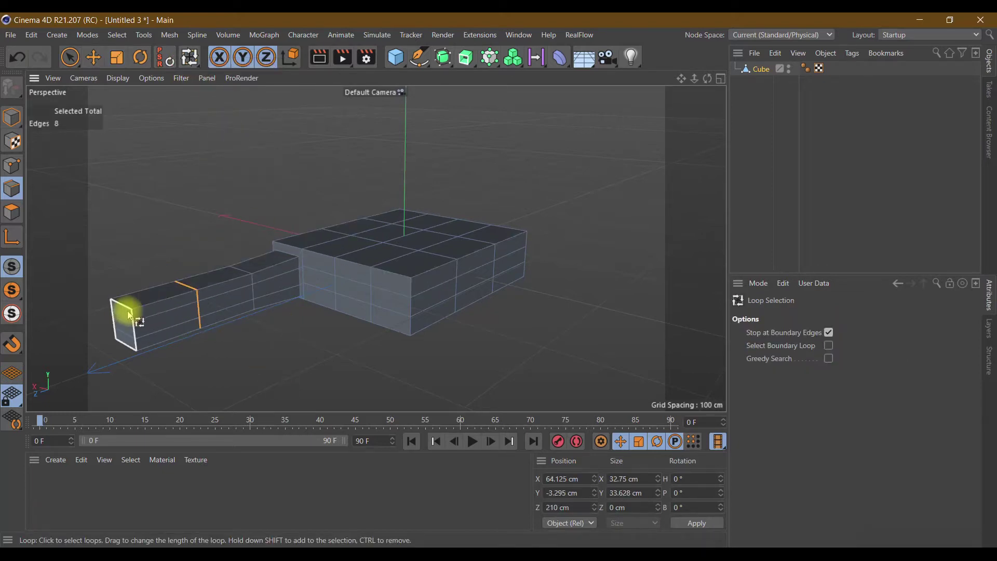
left_click(117, 57)
left_click_drag(148, 249, 151, 262)
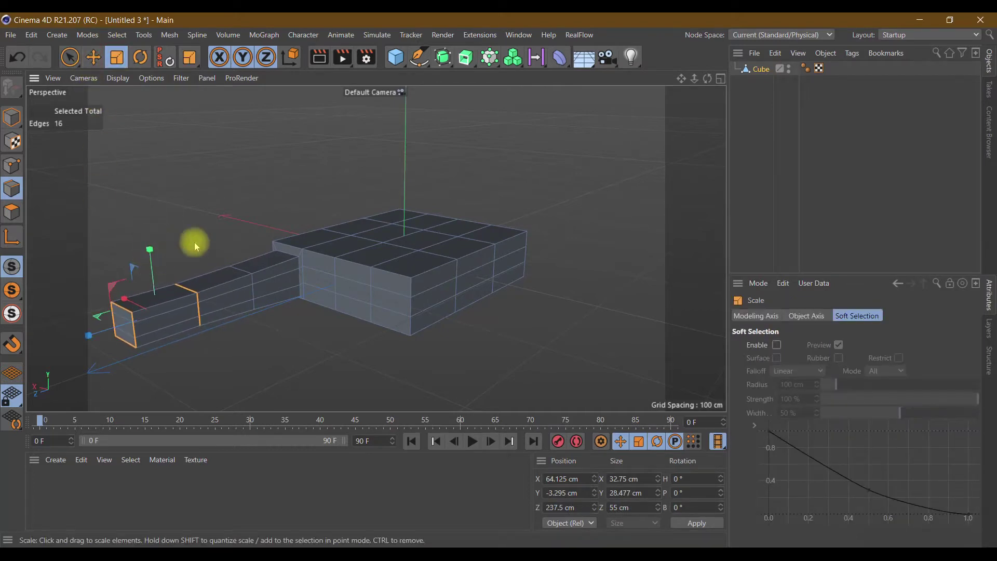
left_click_drag(707, 78, 675, 81)
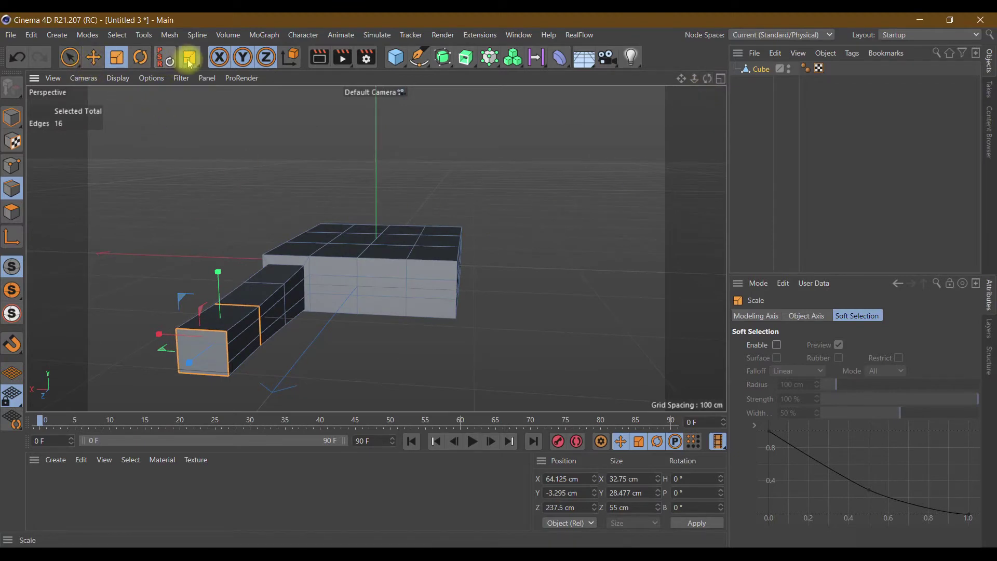
Shrink only the end loop to about 28.2 cm wide and 25.3 cm tall
left_click_drag(189, 57, 234, 95)
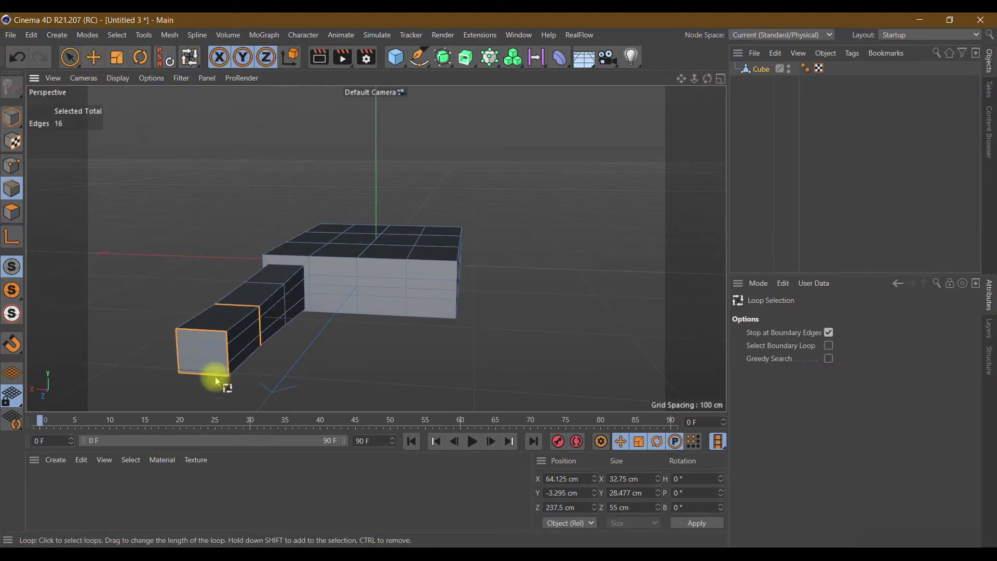
left_click(219, 337)
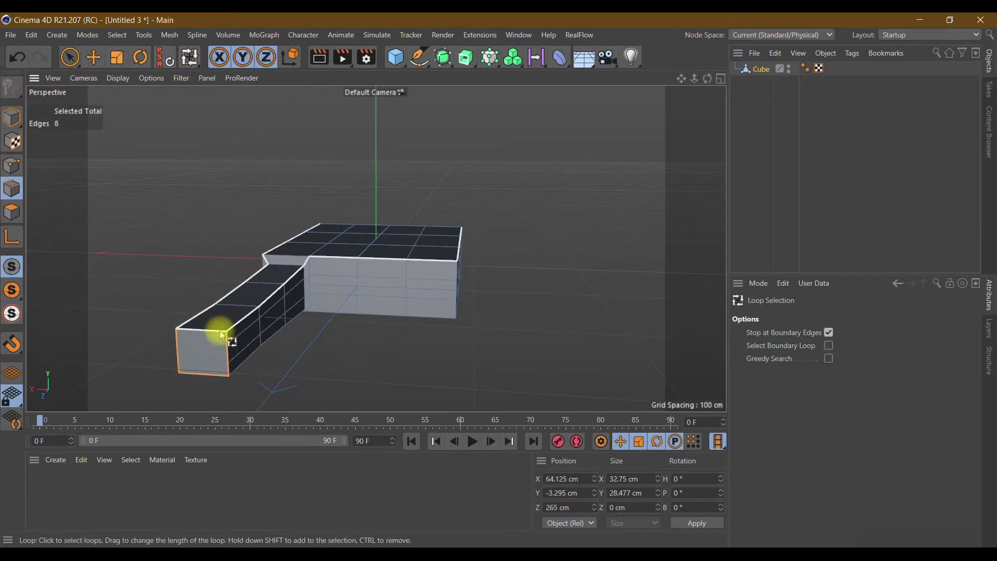
left_click(117, 57)
left_click_drag(196, 289, 199, 295)
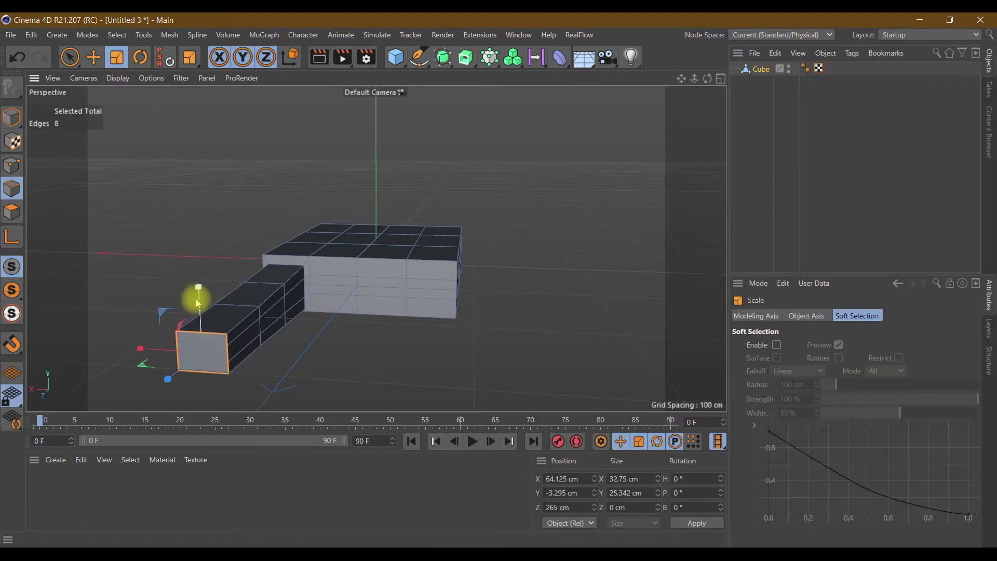
left_click_drag(140, 348, 146, 351)
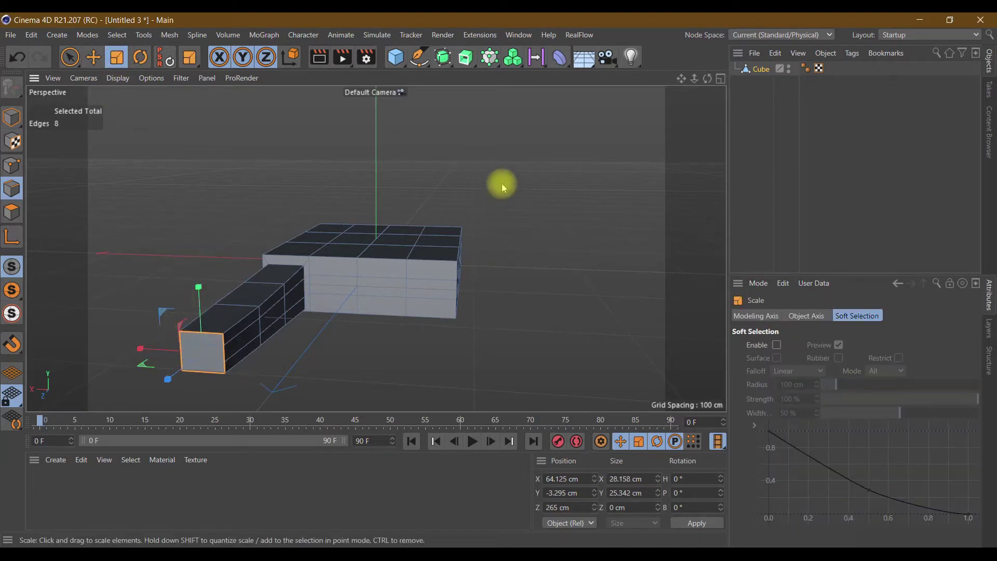
left_click_drag(707, 79, 727, 81)
left_click_drag(376, 248, 307, 312)
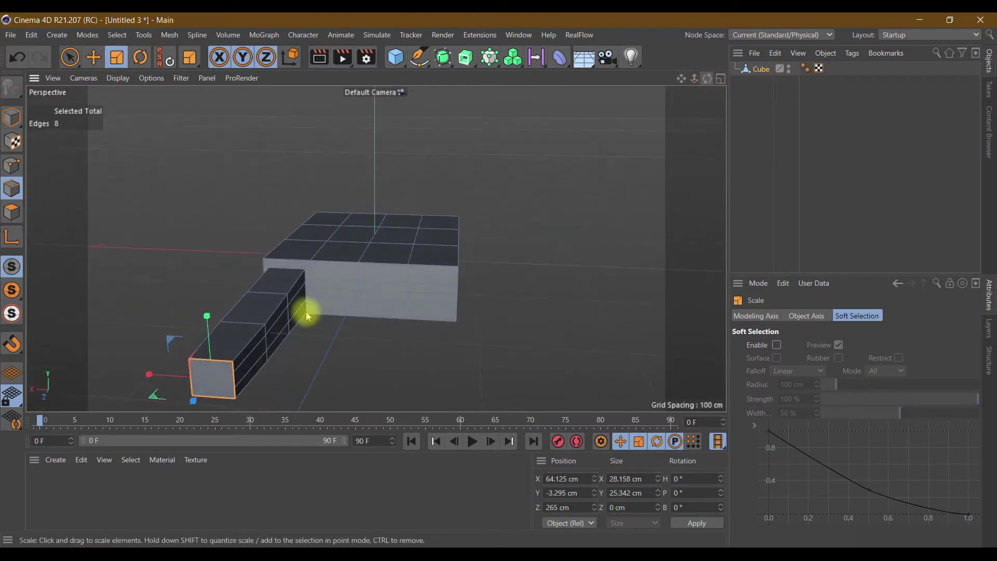
left_click(70, 61)
left_click(12, 212)
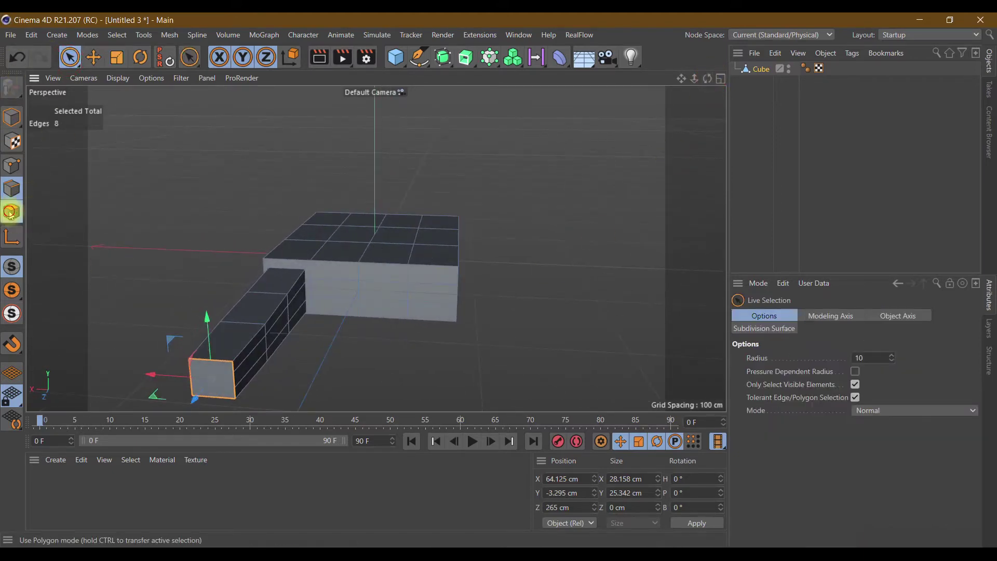
Inset the limb's tip faces with a 2.5 cm Extrude Inner
left_click(210, 383)
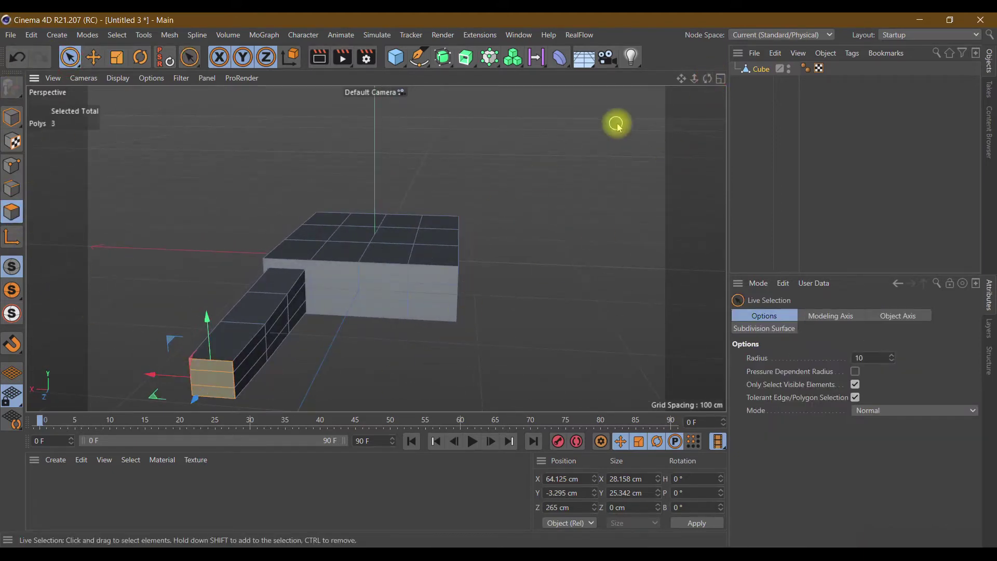
left_click_drag(708, 79, 703, 78)
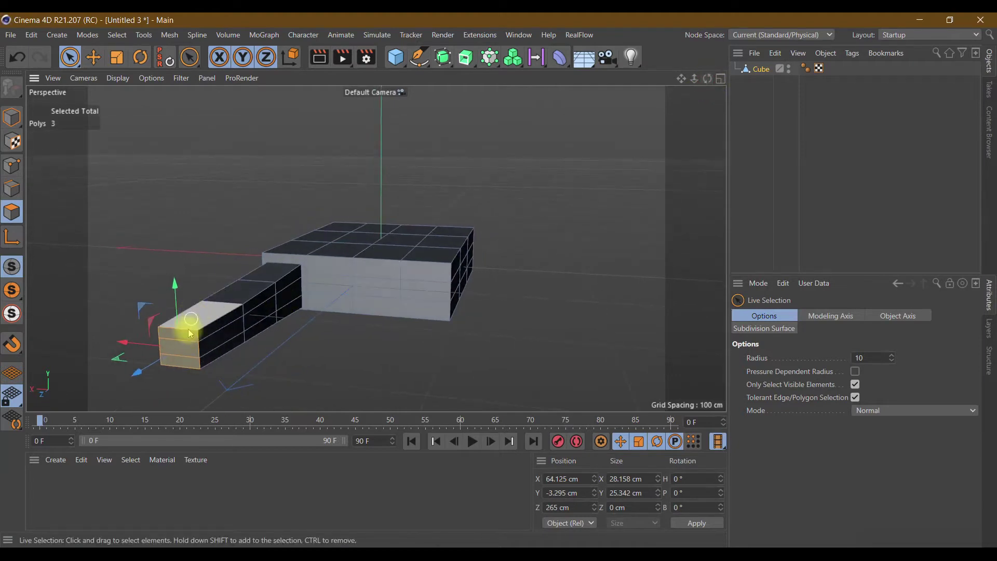
right_click(177, 343)
left_click(251, 124)
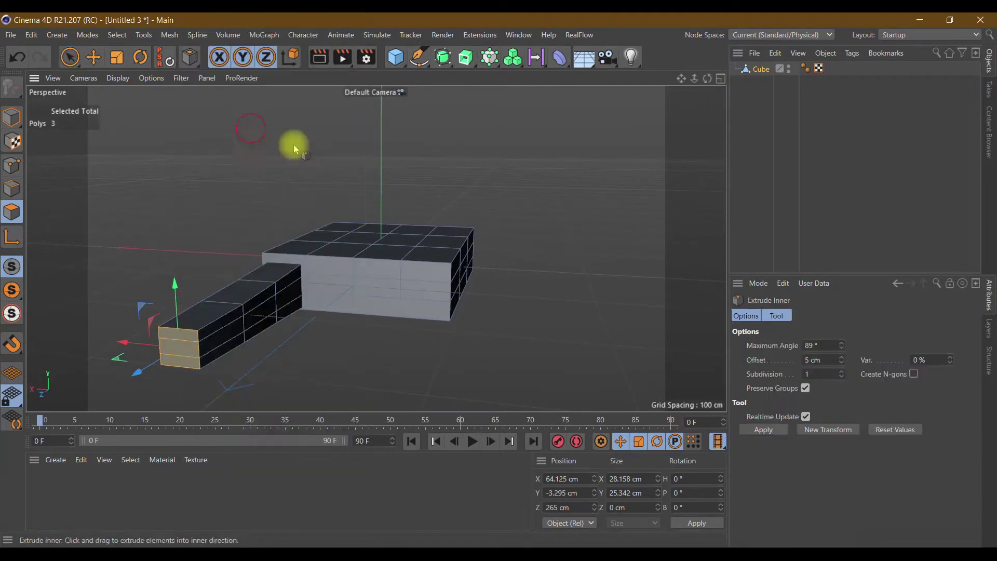
left_click(823, 360)
type("2.5")
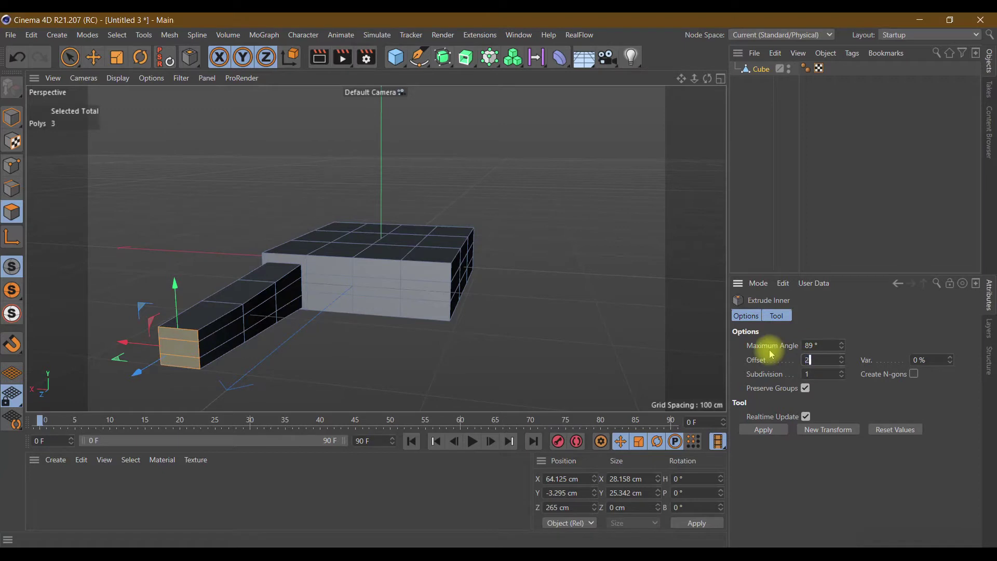
left_click(765, 431)
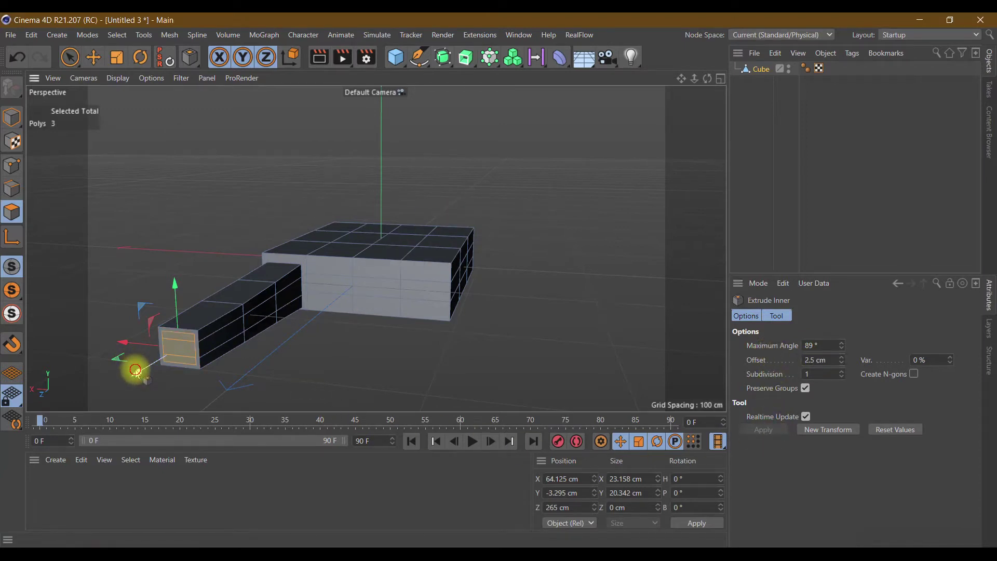
Push the inset end face outward about 12 cm into a narrower tip
left_click_drag(135, 370, 126, 384)
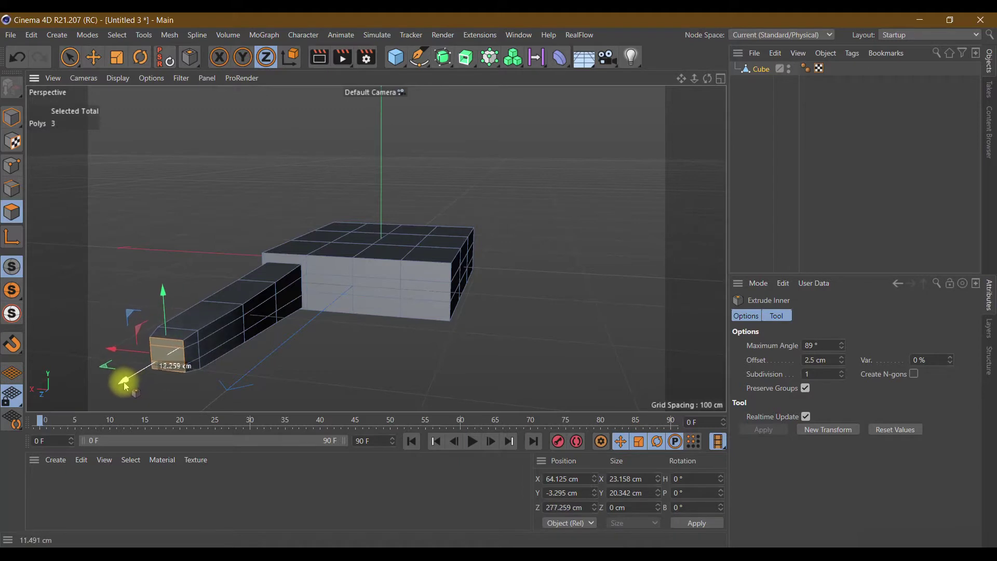
left_click(183, 337)
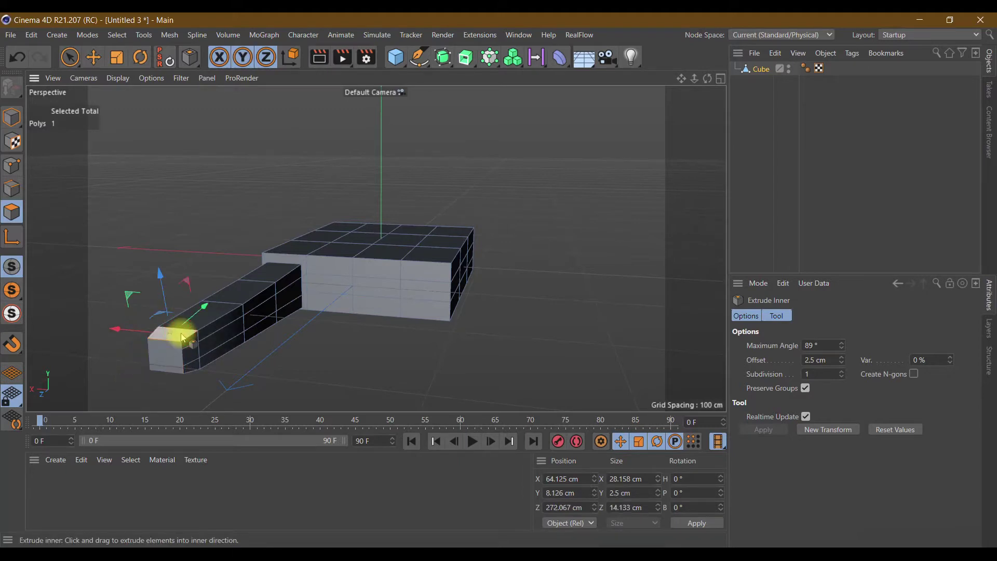
right_click(183, 337)
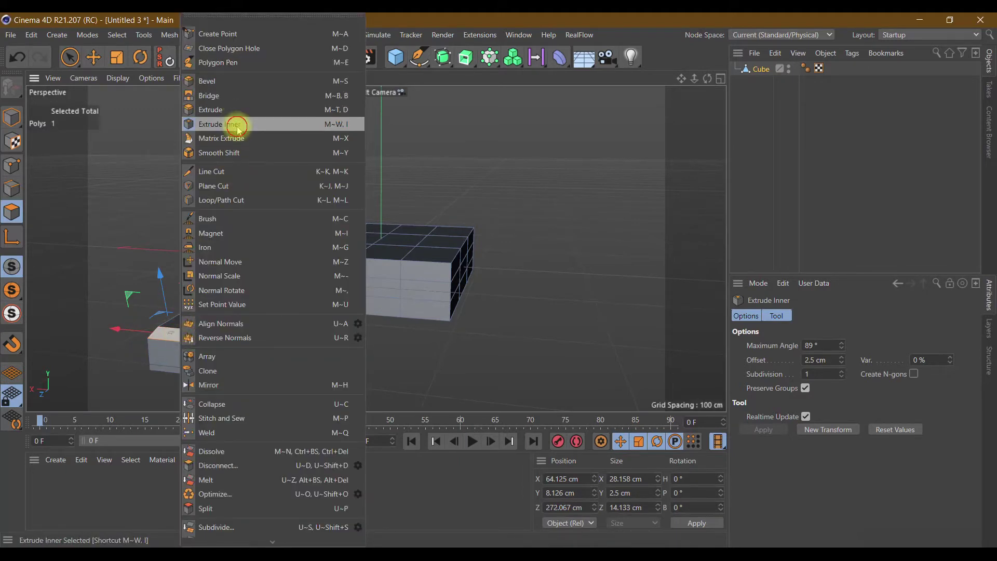
Try an inner extrude on the tip's top face, then undo it
left_click(237, 127)
left_click_drag(832, 359, 765, 361)
type("1.8")
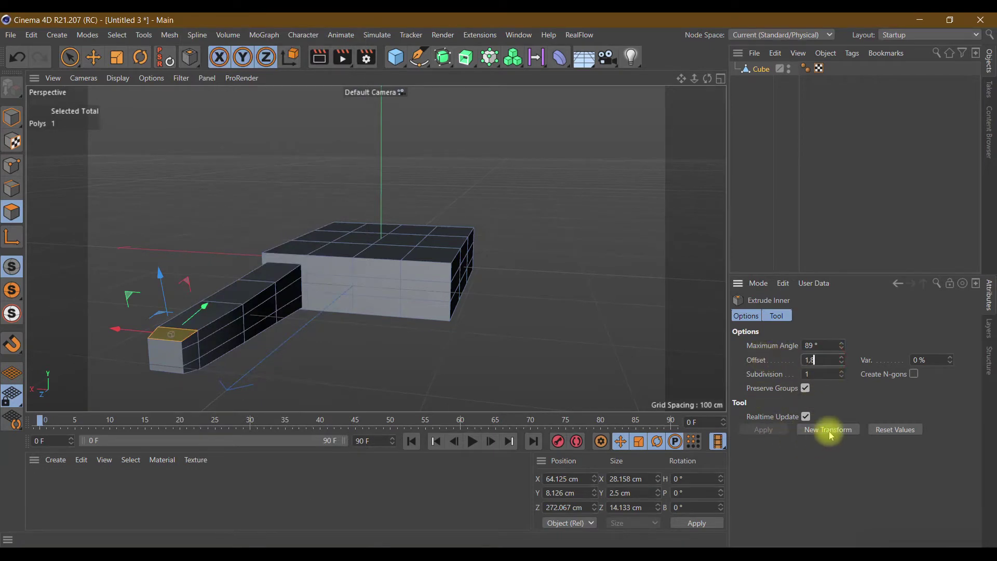
left_click_drag(707, 79, 376, 249)
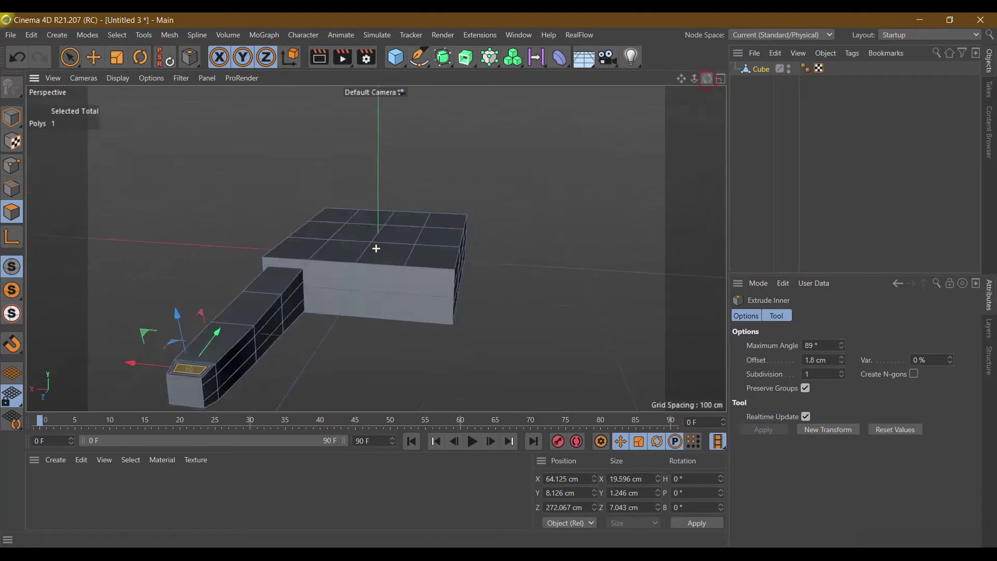
scroll(541, 371, "up", 2)
scroll(478, 384, "up", 3)
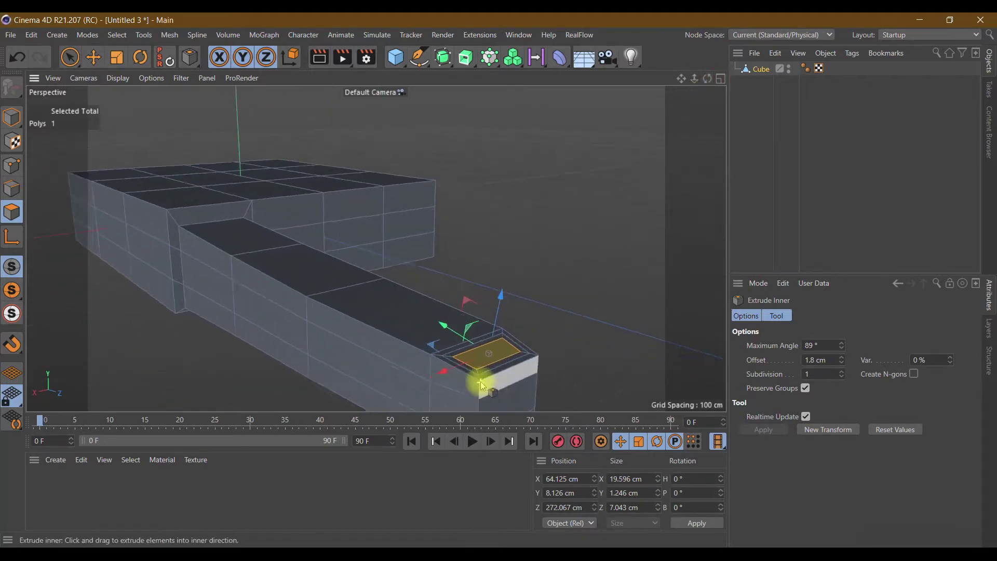
scroll(489, 366, "up", 4)
scroll(571, 343, "up", 2)
scroll(583, 316, "down", 1)
scroll(545, 311, "down", 2)
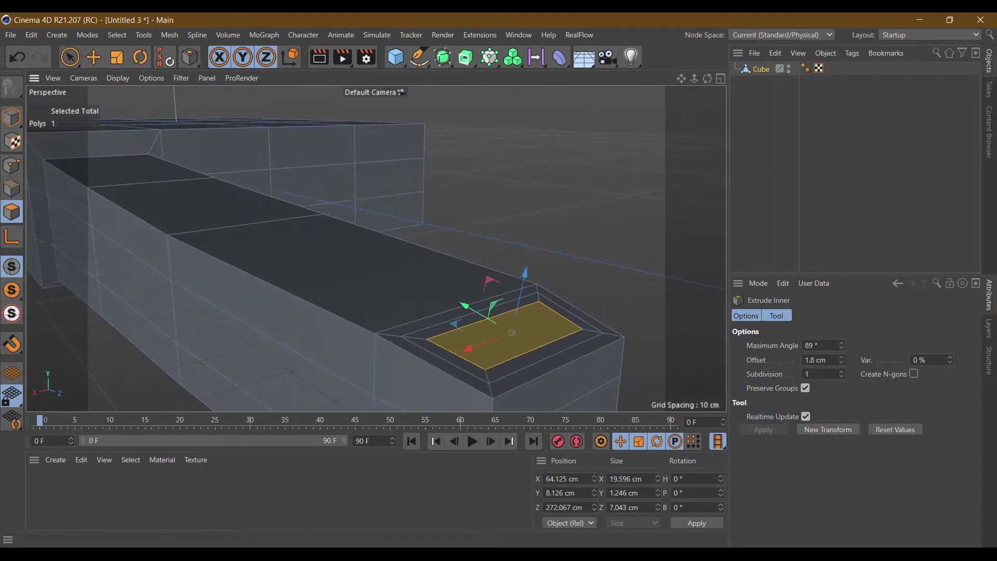
left_click(16, 57)
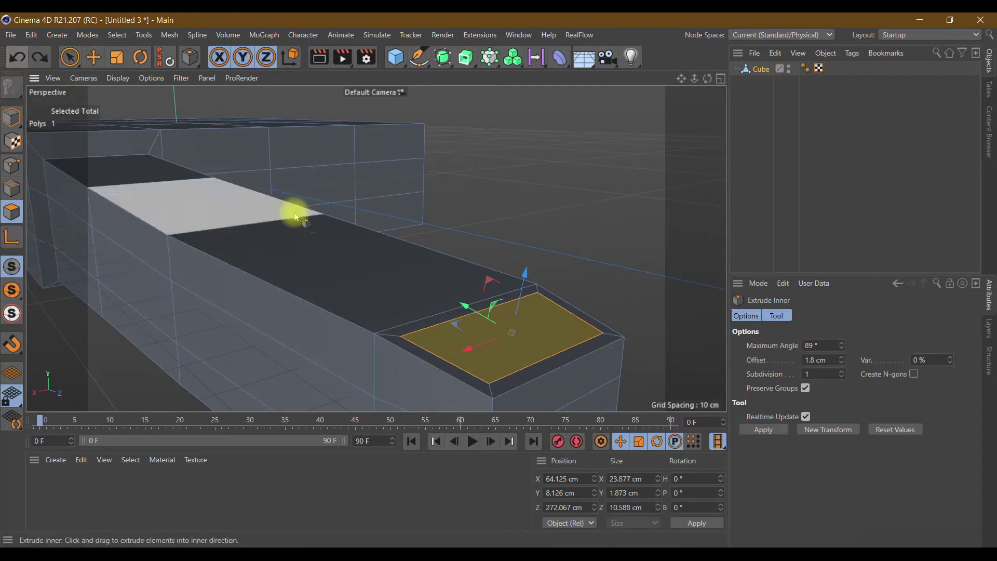
left_click_drag(541, 236, 546, 231, "alt")
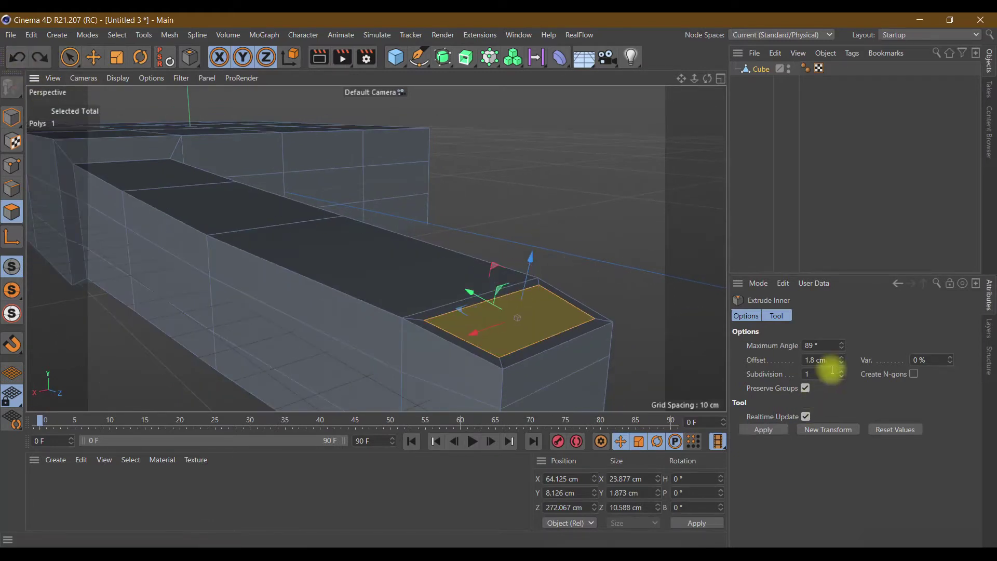
Extrude the tip's top face upward by 3 cm into a slab
right_click(553, 315)
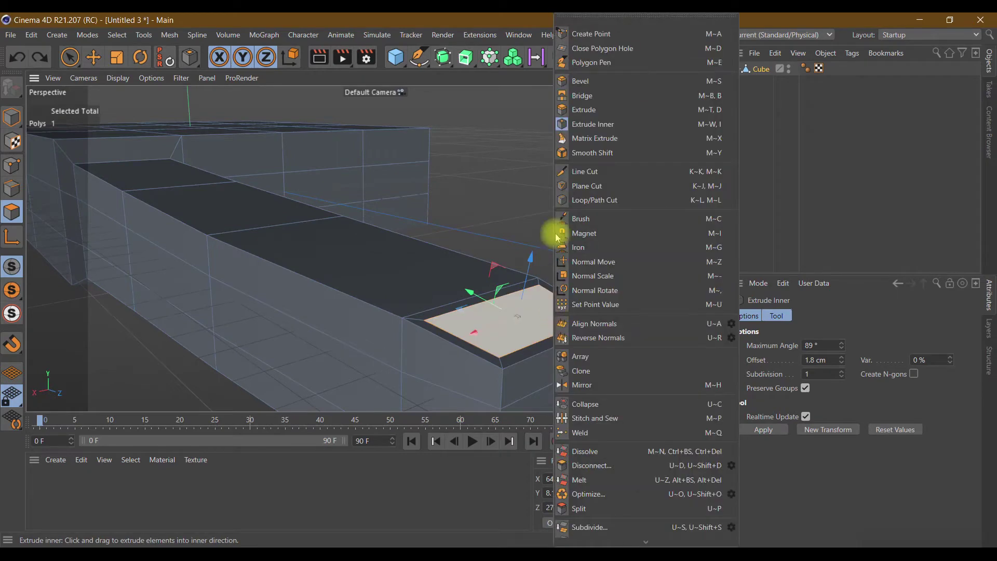
left_click(597, 110)
left_click(835, 361)
type("3")
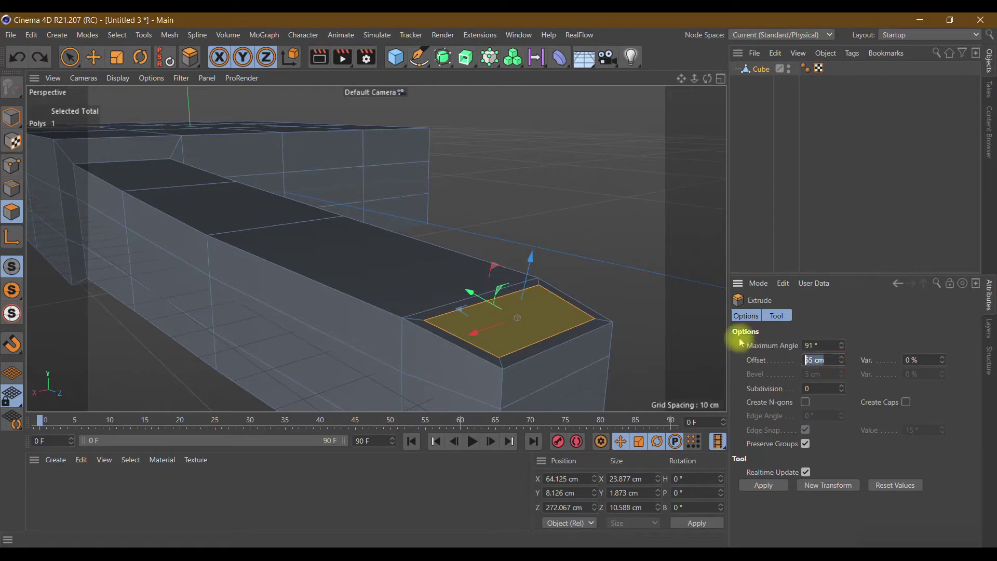
left_click(771, 486)
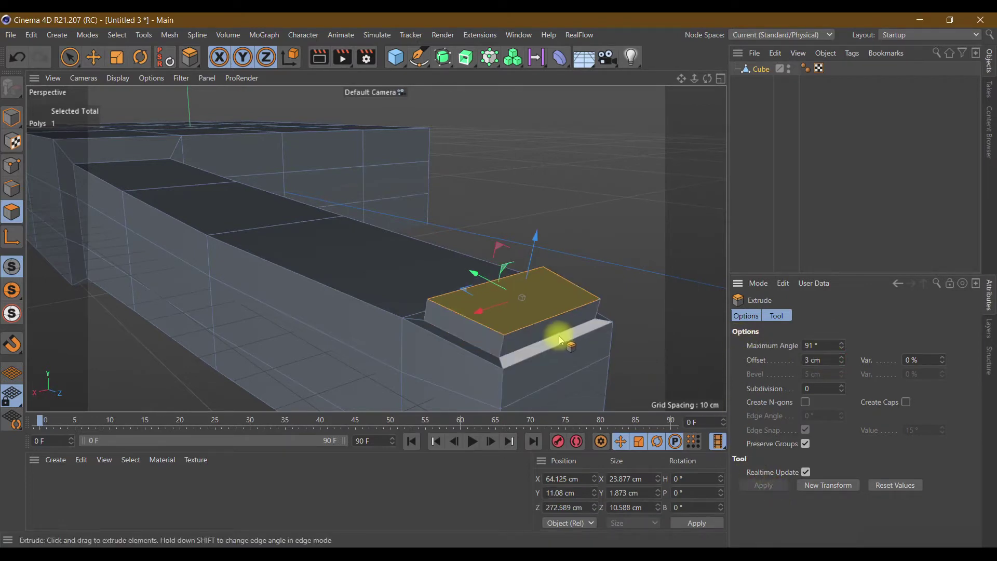
Extrude the slab's front face forward about 2 cm
left_click(544, 336)
left_click_drag(612, 356, 658, 391)
scroll(634, 283, "down", 3)
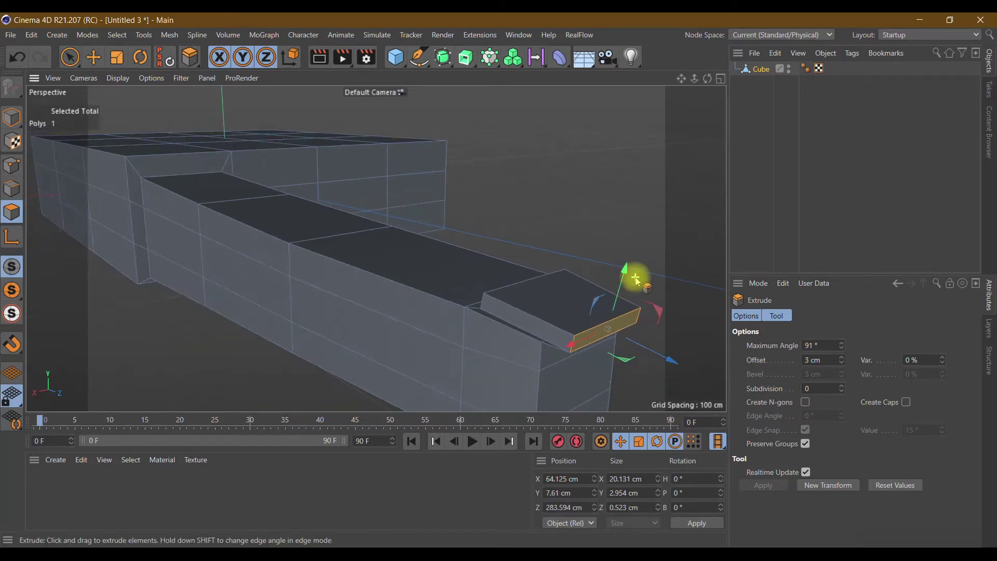
Place the cube under a Subdivision Surface and select the cube
left_click(442, 59)
left_click(467, 74, "alt")
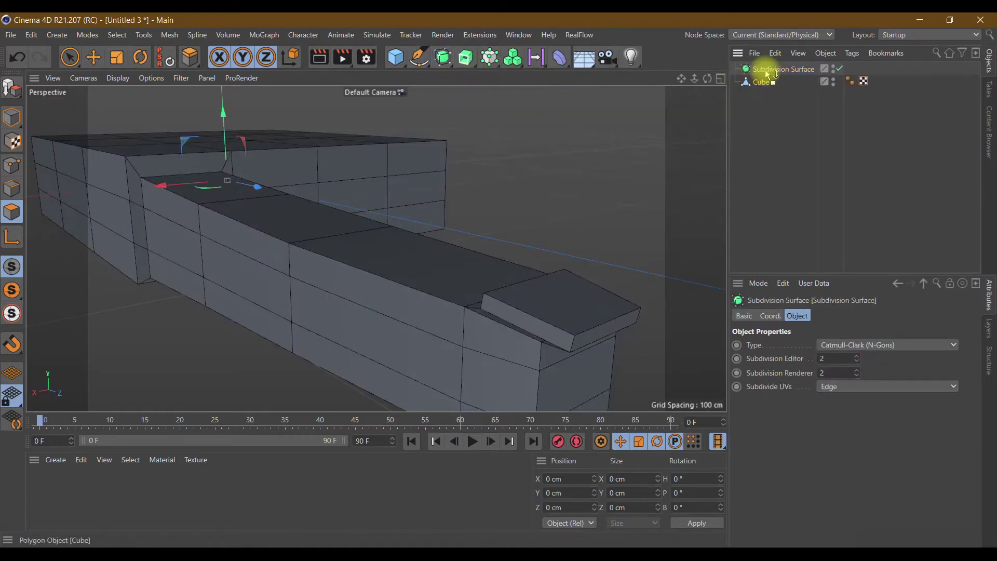
left_click(763, 82)
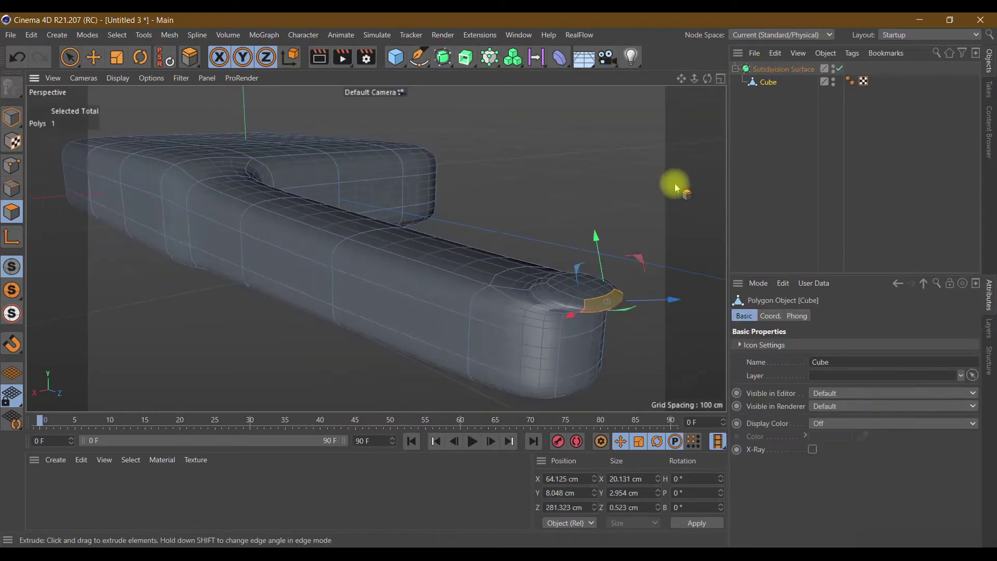
left_click_drag(710, 93, 608, 228)
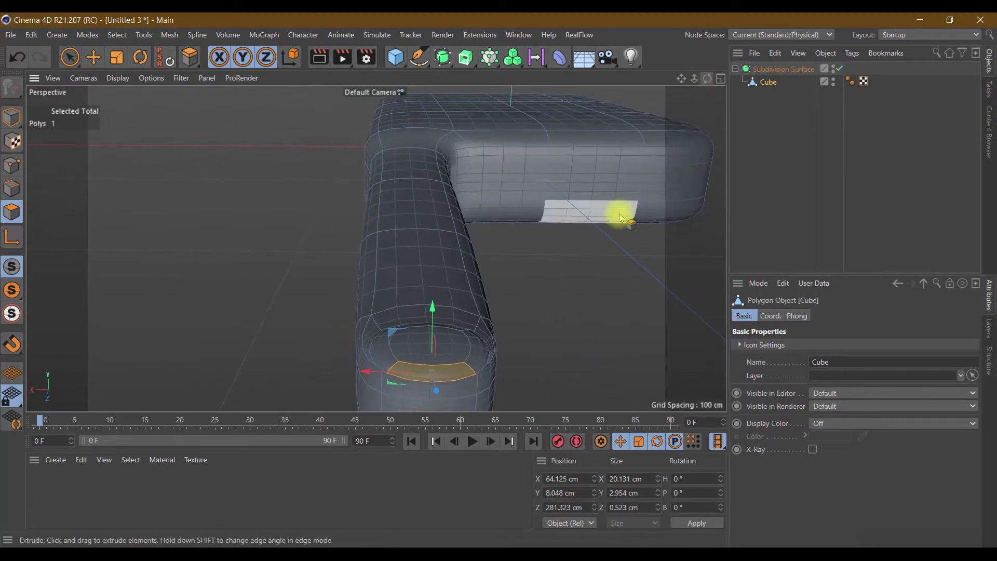
Loop-cut a lengthwise edge loop down the limb at about 48% offset
left_click(11, 188)
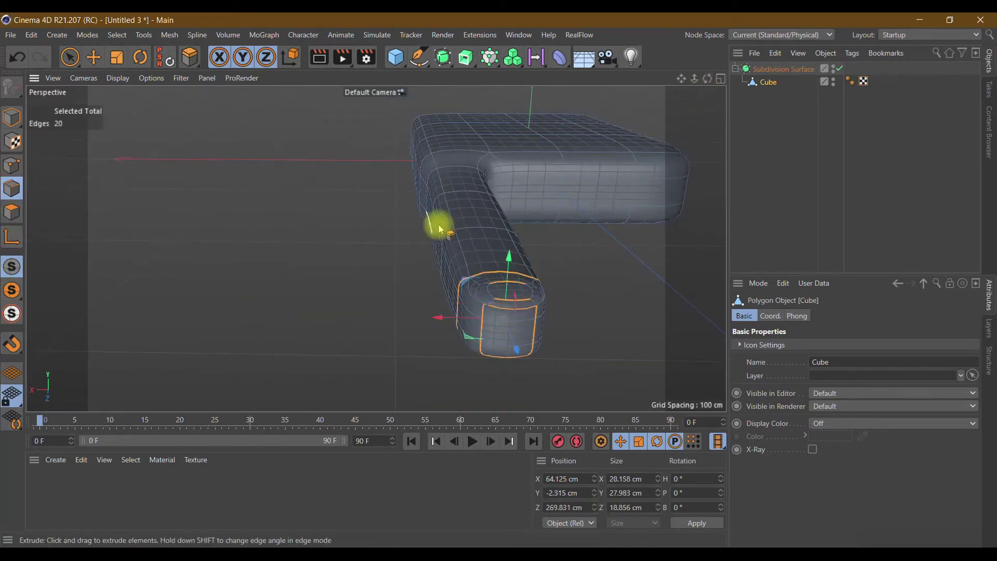
left_click(476, 230)
right_click(474, 223)
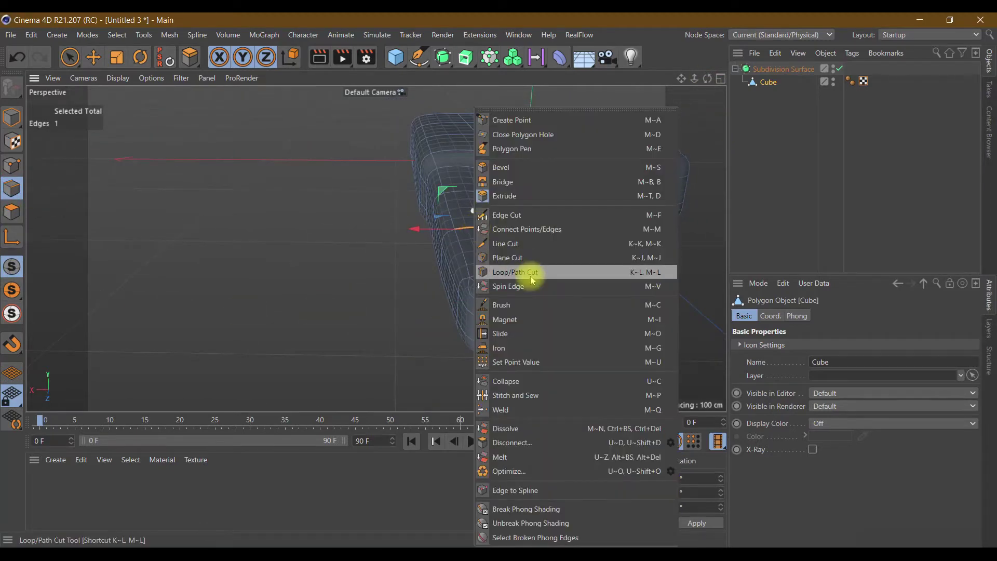
left_click(533, 271)
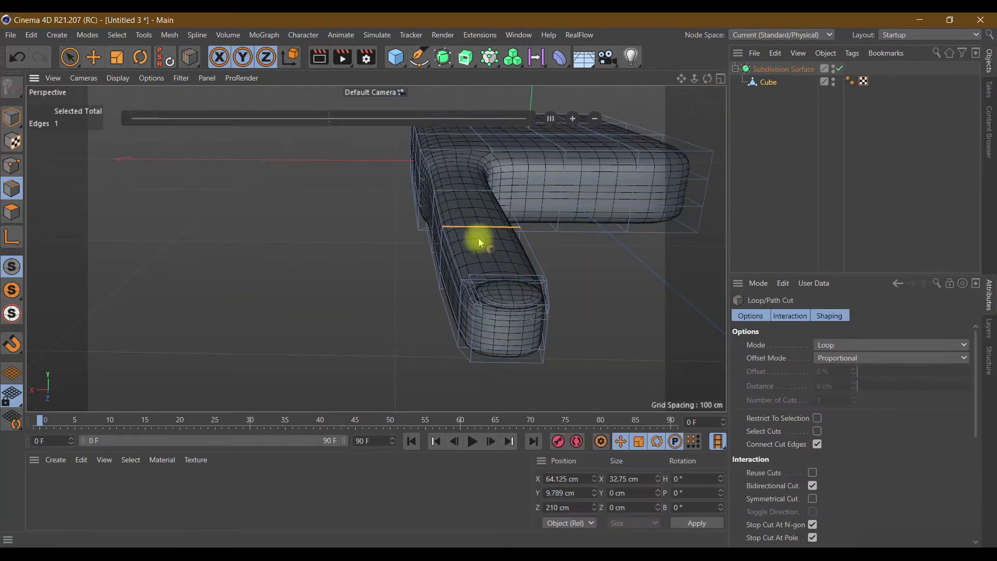
left_click(459, 165)
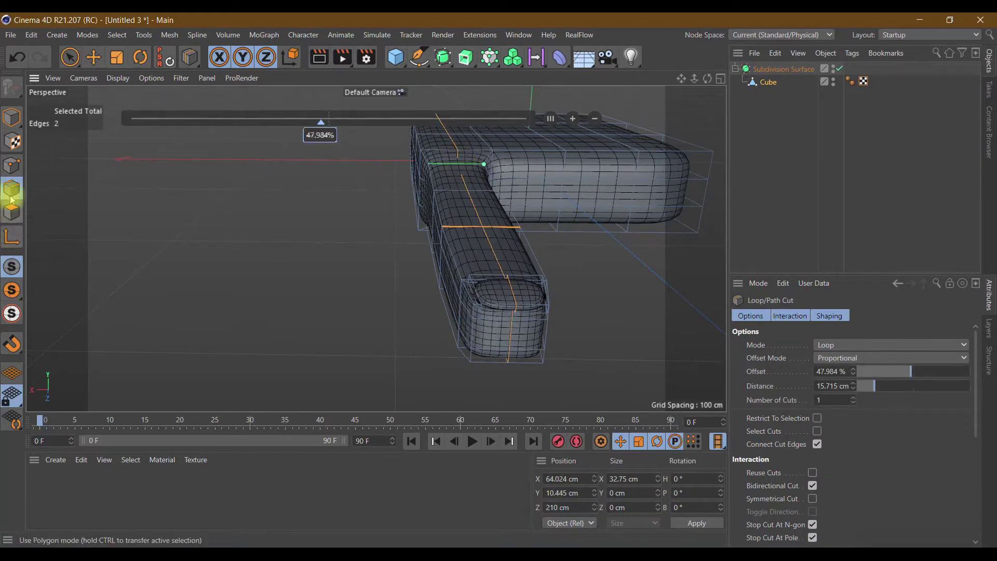
left_click(11, 166)
scroll(540, 250, "up", 5)
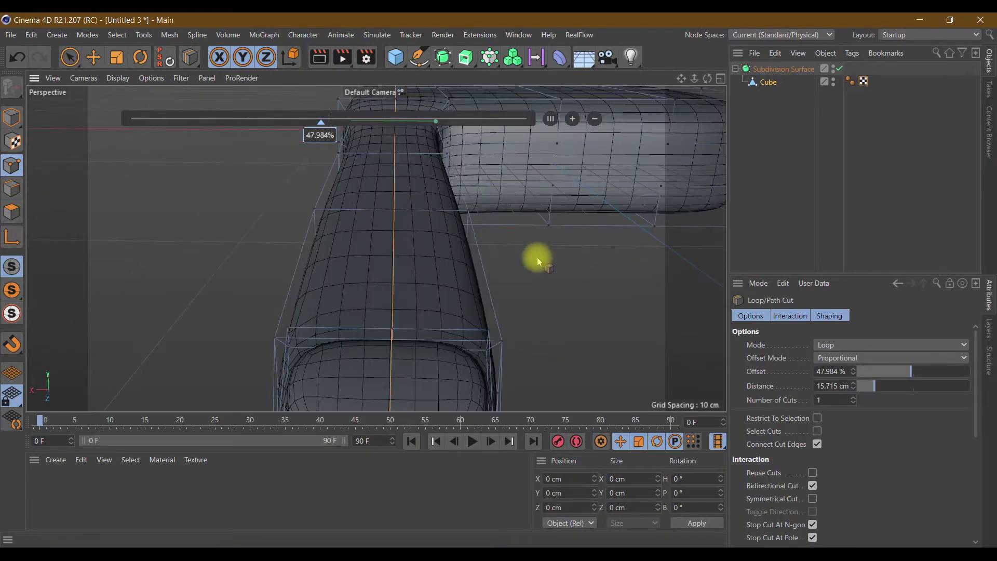
left_click(73, 57)
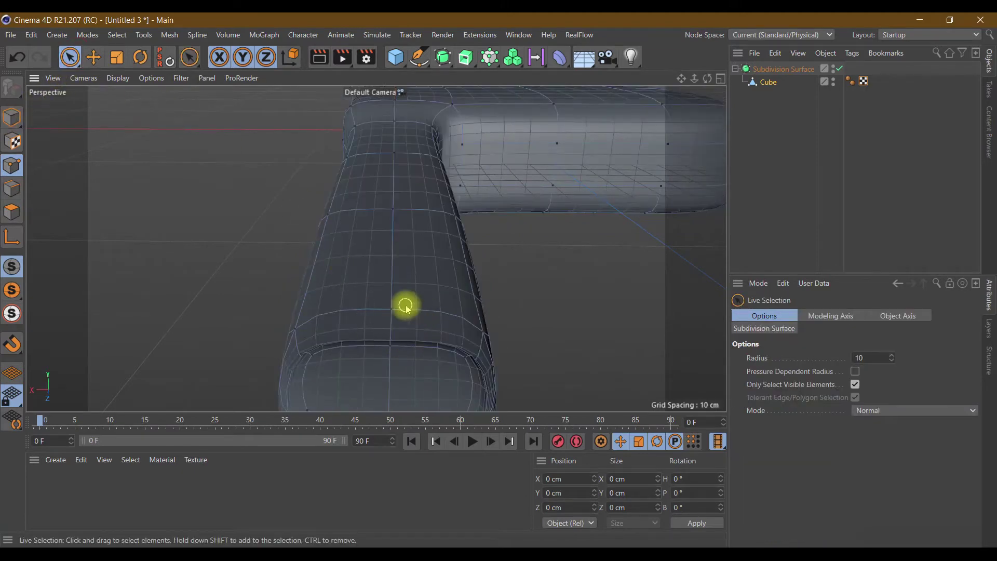
Raise two vertices on the fingertip rim to lift the lip
left_click_drag(707, 81, 376, 248)
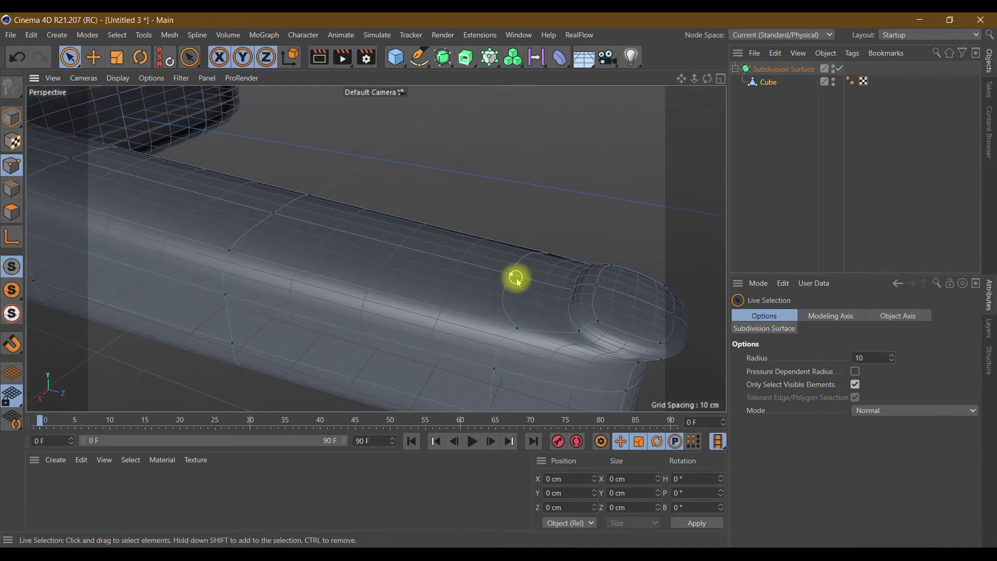
left_click(572, 288)
left_click_drag(580, 248, 566, 251)
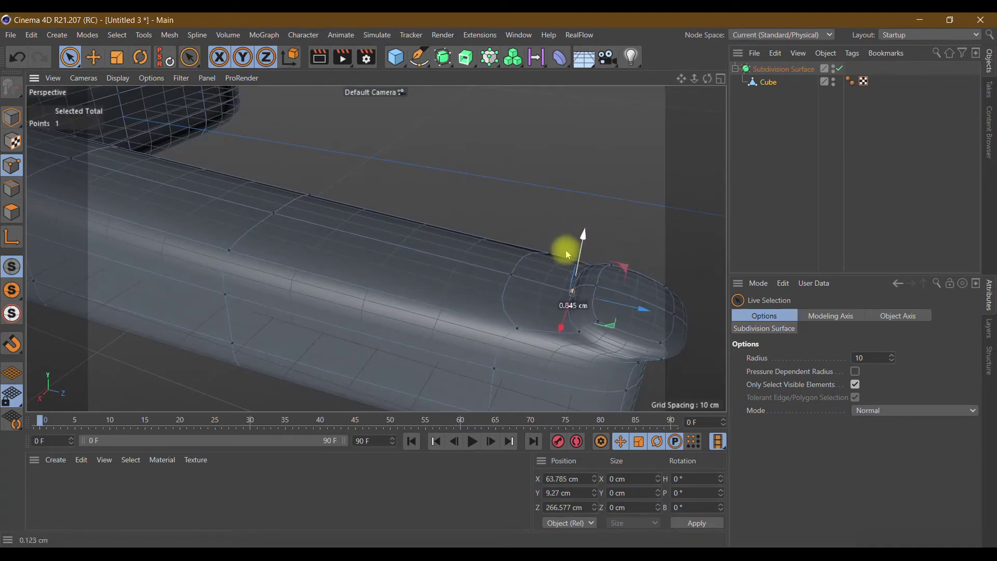
mouse_move(566, 265)
left_mouse_down()
mouse_move(500, 268)
mouse_move(515, 222)
left_mouse_up()
left_click(510, 274)
mouse_move(520, 200)
left_mouse_down()
mouse_move(526, 167)
mouse_move(583, 145)
left_mouse_up()
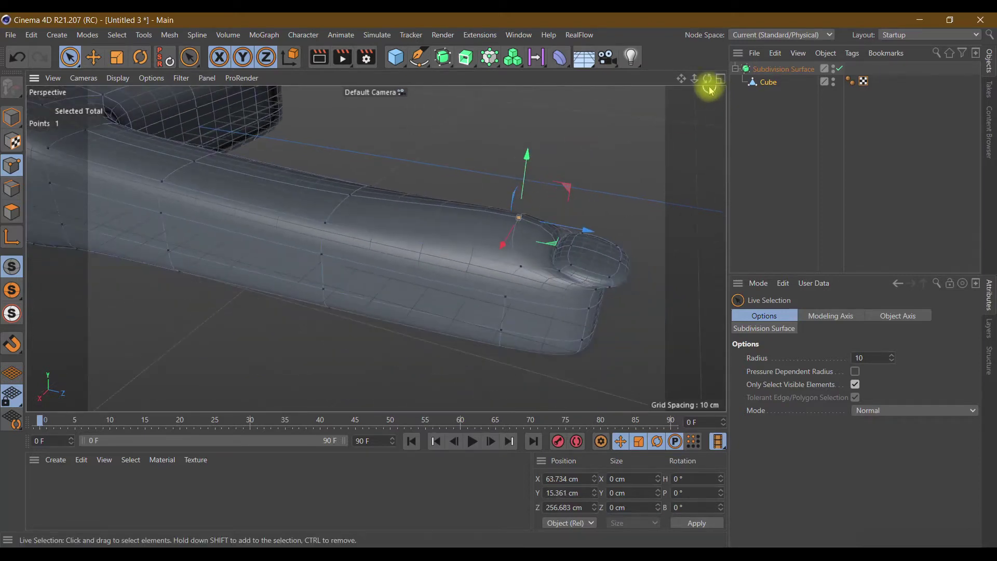
Pull the lip's corner point back lengthwise to Z 276.925 cm
left_click_drag(707, 78, 376, 248)
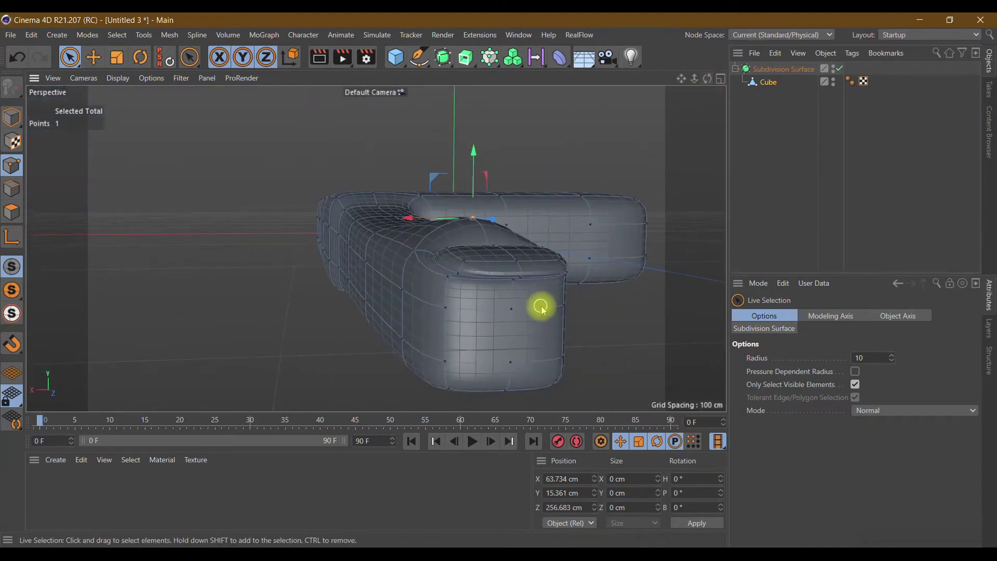
scroll(540, 306, "up", 3)
scroll(540, 305, "up", 3)
left_click(480, 248)
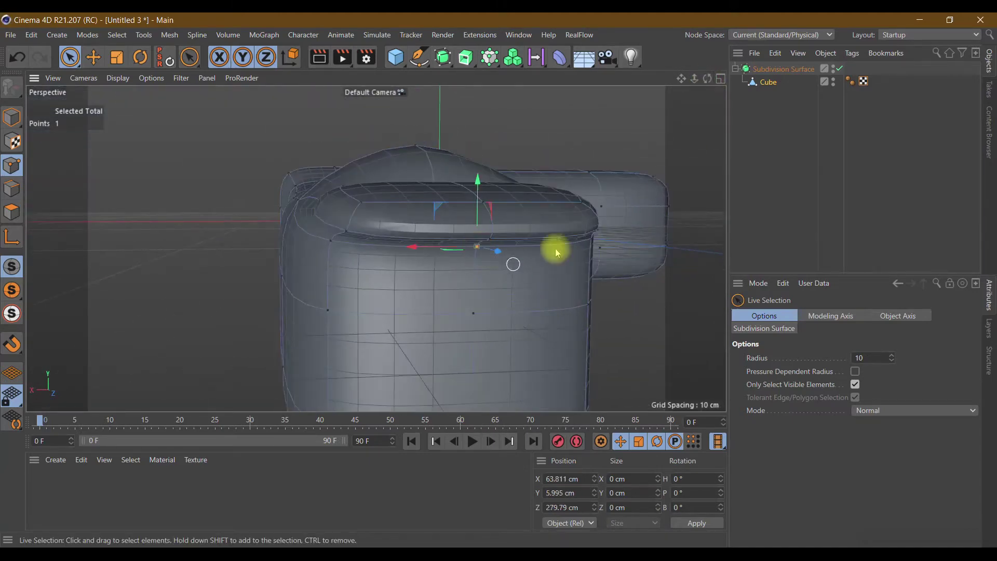
mouse_move(707, 78)
left_mouse_down()
mouse_move(376, 248)
mouse_move(665, 145)
left_mouse_up()
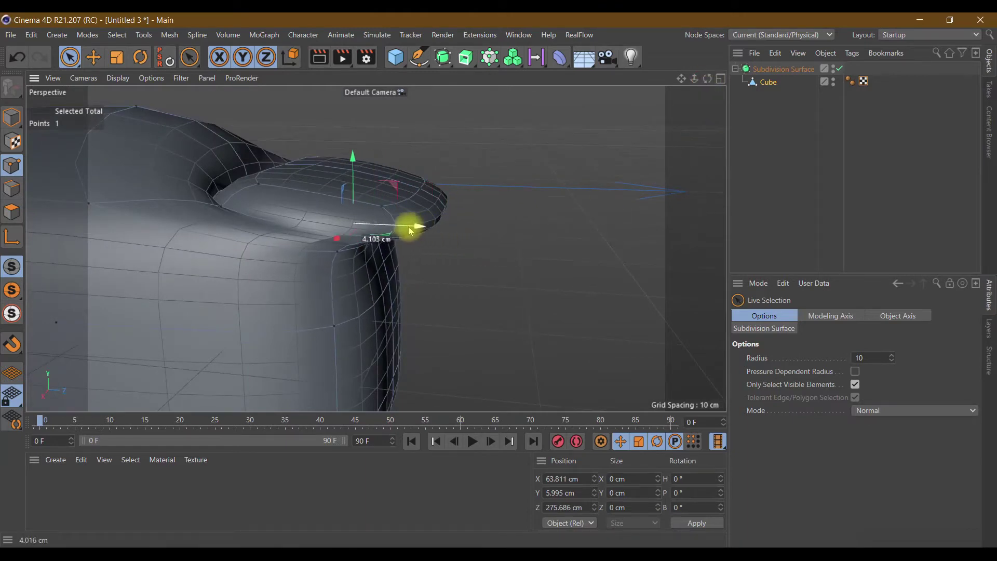
left_click_drag(459, 235, 387, 228)
mouse_move(707, 78)
left_mouse_down()
mouse_move(376, 248)
mouse_move(485, 224)
left_mouse_up()
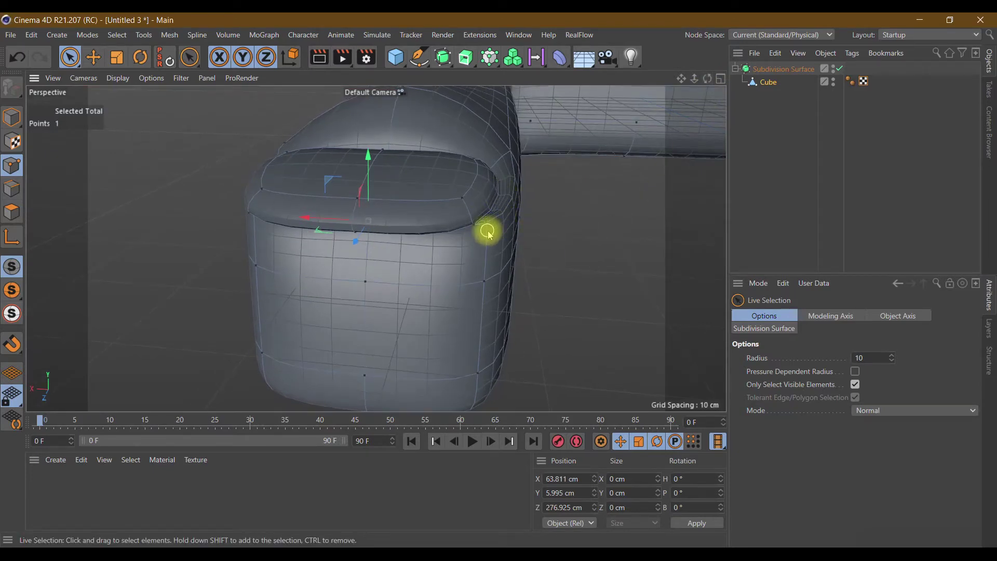
left_click_drag(707, 78, 376, 248)
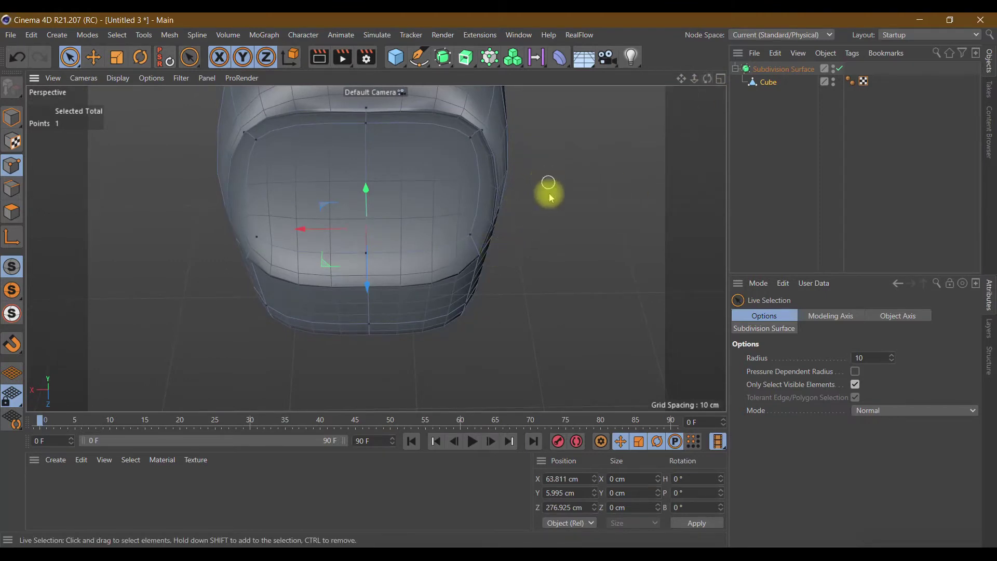
Try moving another lip point at the fingertip, then undo the move
left_click_drag(707, 80, 709, 82)
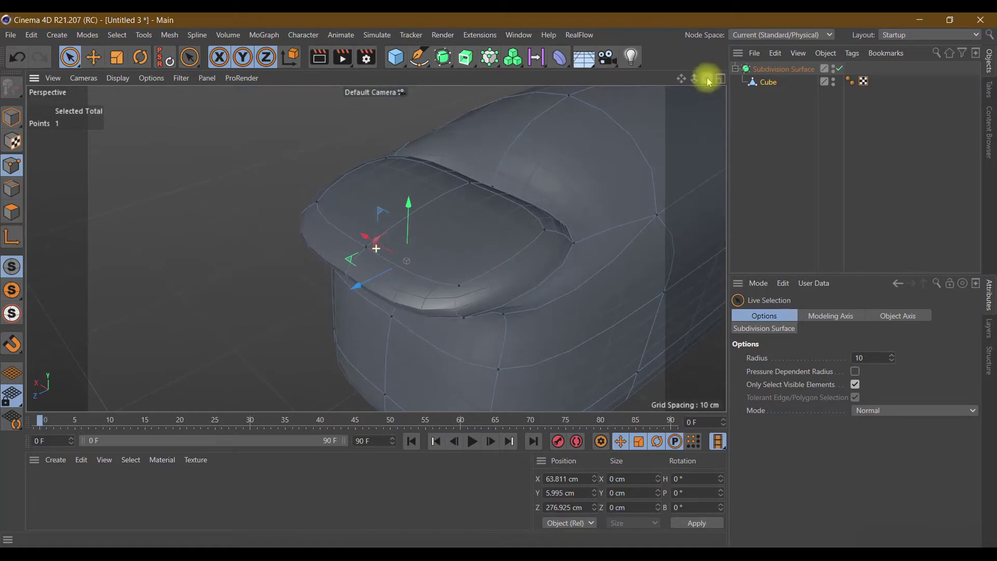
left_click_drag(512, 319, 475, 307)
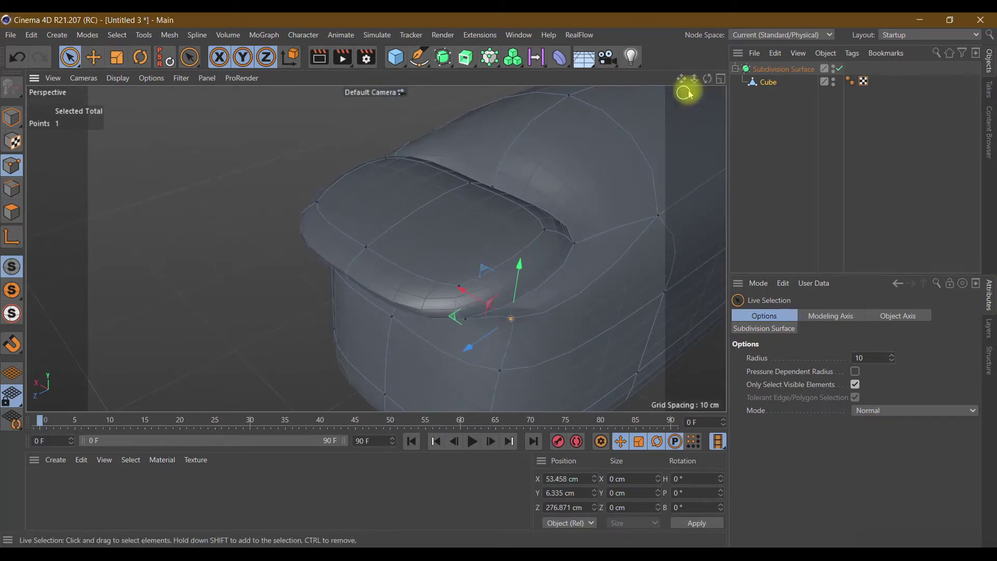
left_click_drag(686, 92, 658, 159)
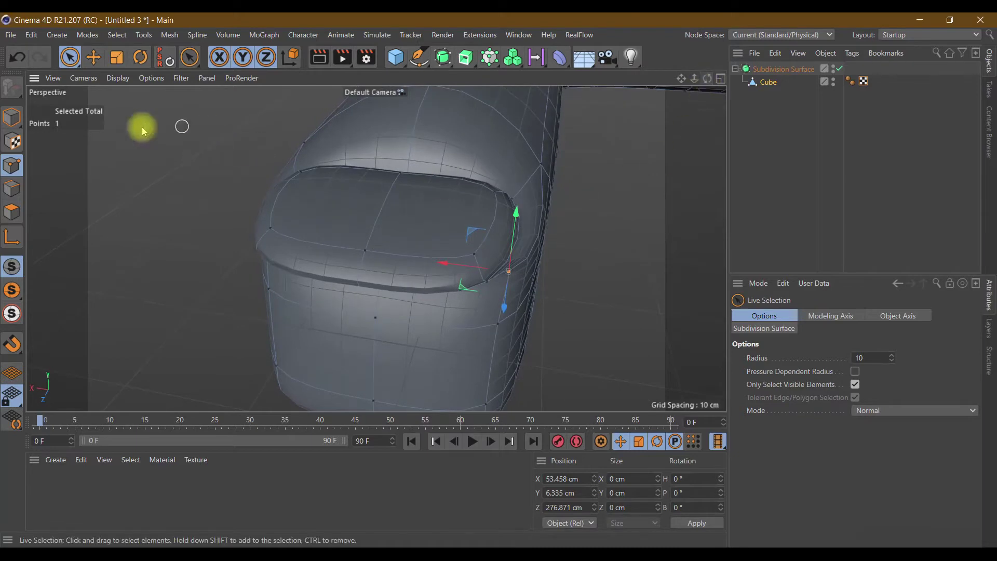
left_click(17, 57)
mouse_move(376, 245)
left_mouse_down("alt")
mouse_move(483, 319)
mouse_move(530, 319)
left_mouse_up("alt")
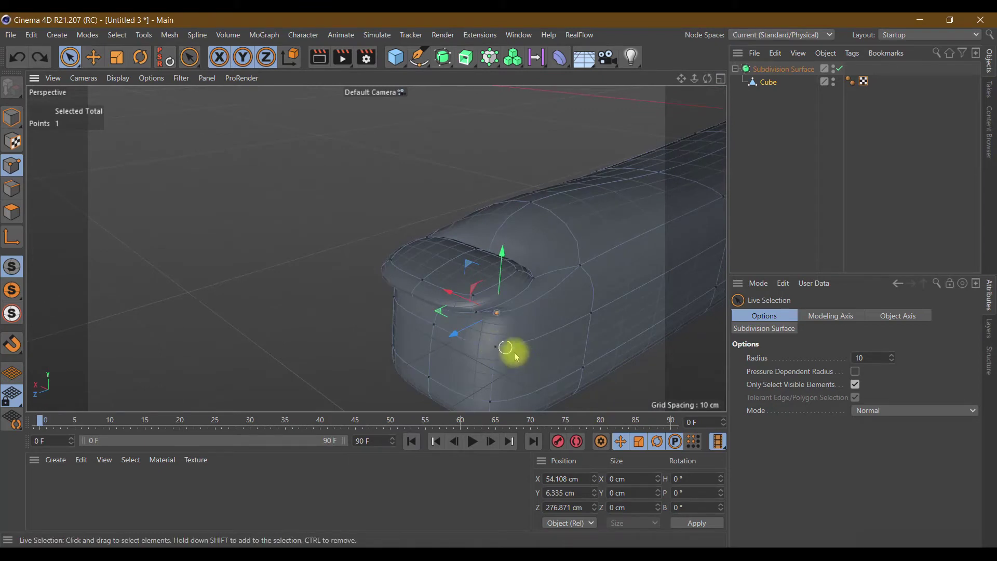
Shift two points on the limb's side along its length
left_click(583, 369, "shift")
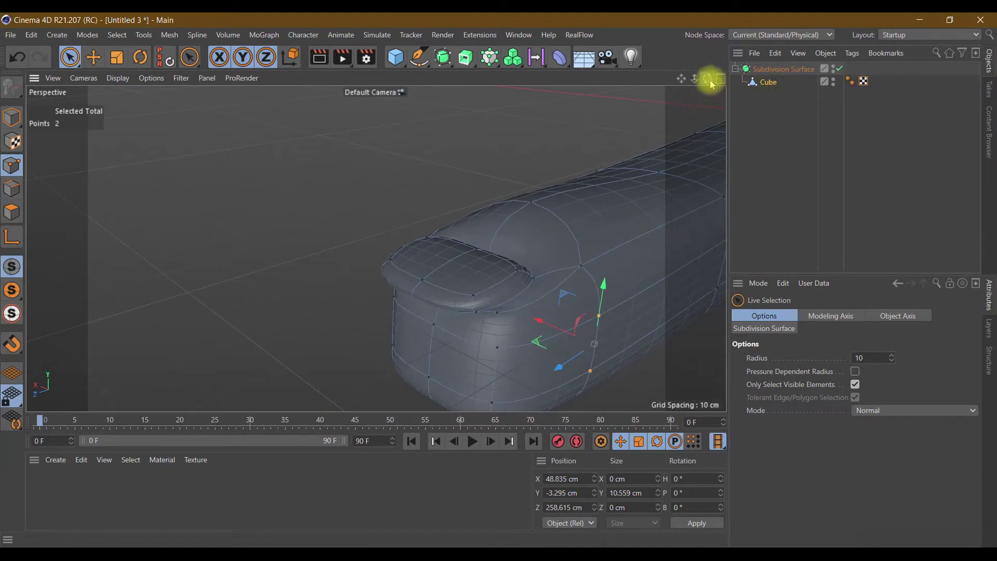
left_click_drag(707, 78, 528, 249)
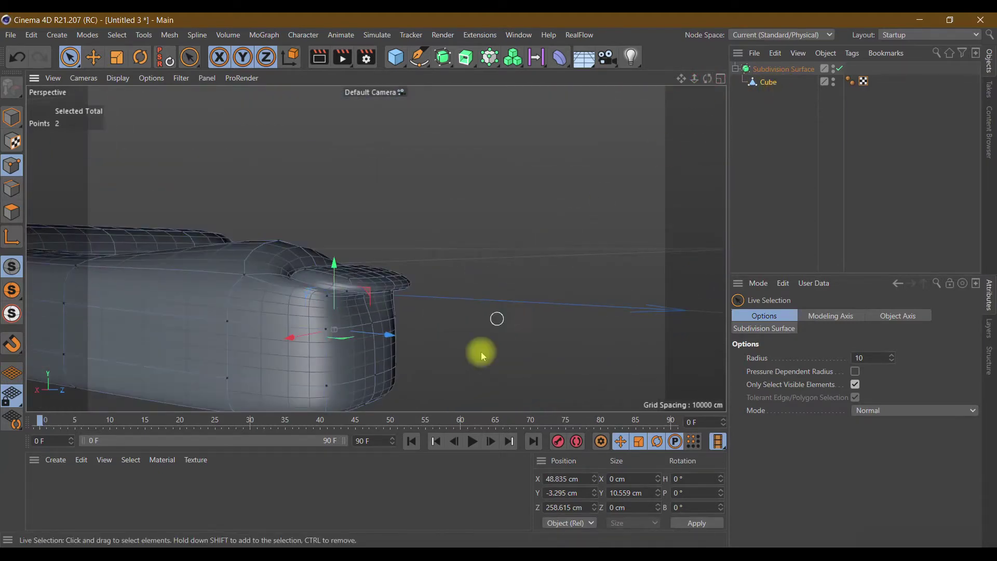
left_click_drag(214, 362, 171, 361)
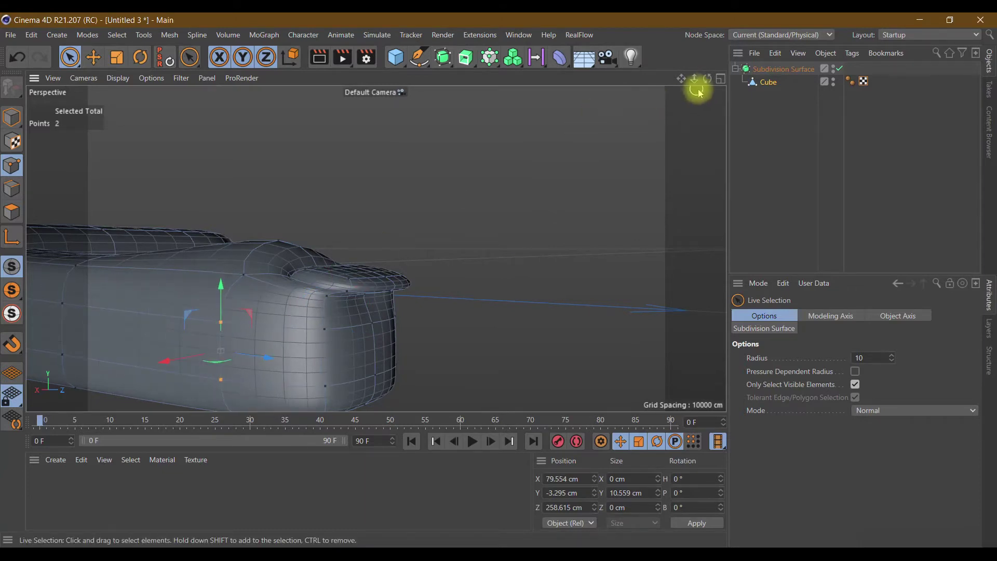
mouse_move(696, 91)
left_mouse_down()
mouse_move(376, 249)
mouse_move(682, 152)
left_mouse_up()
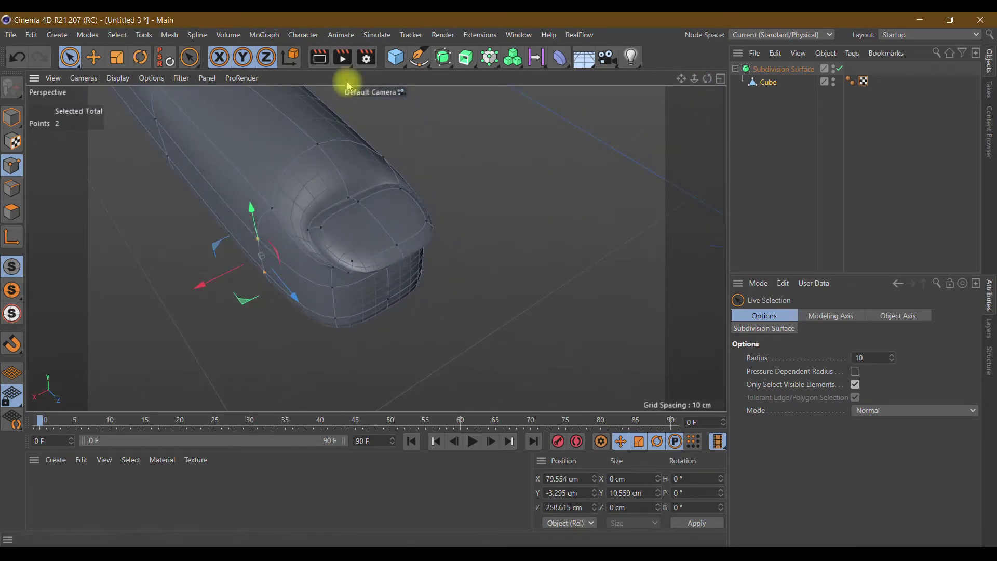
Render a shaded viewport preview of the fingertip, then clear it
left_click(319, 57)
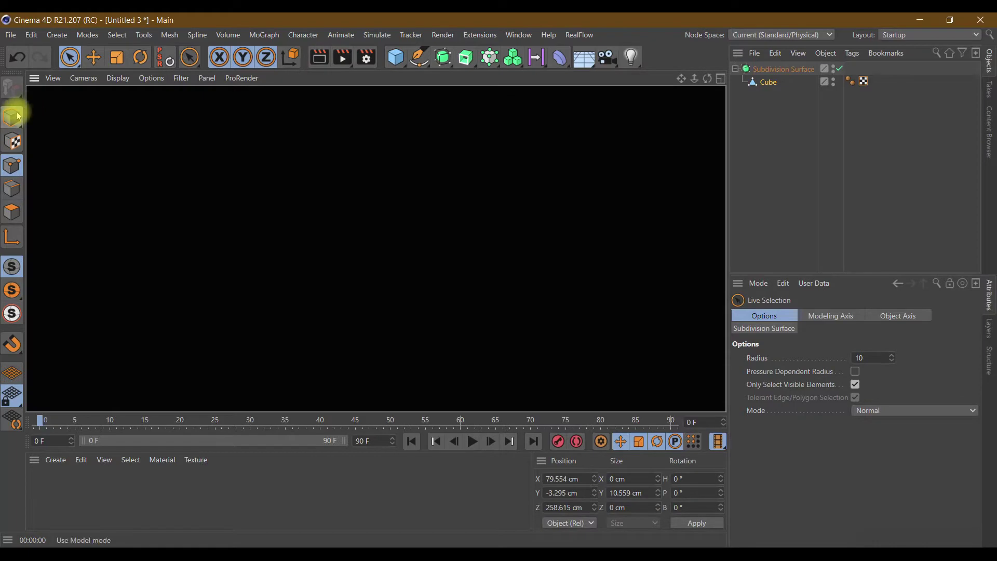
left_click(13, 116)
left_click(318, 57)
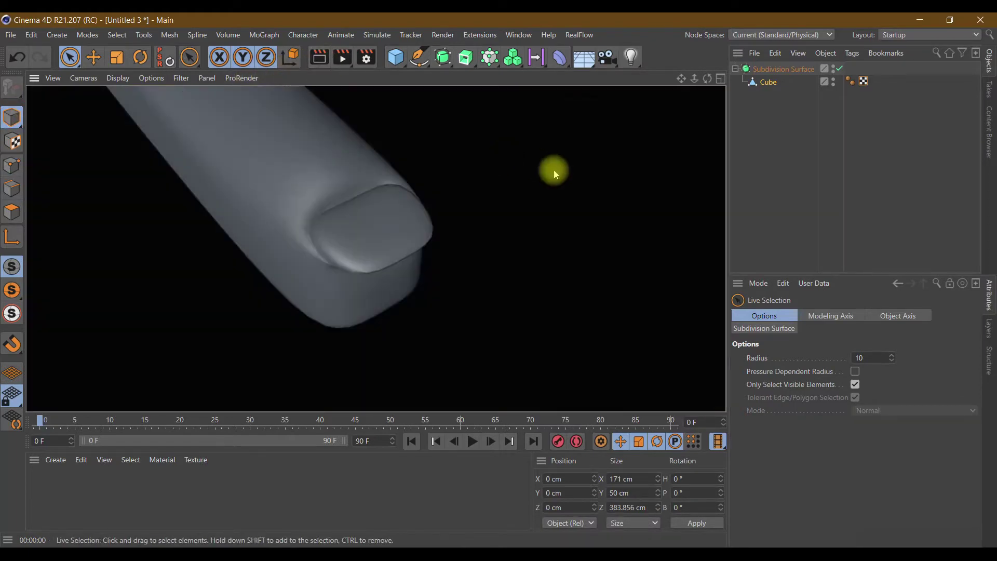
left_click(550, 190)
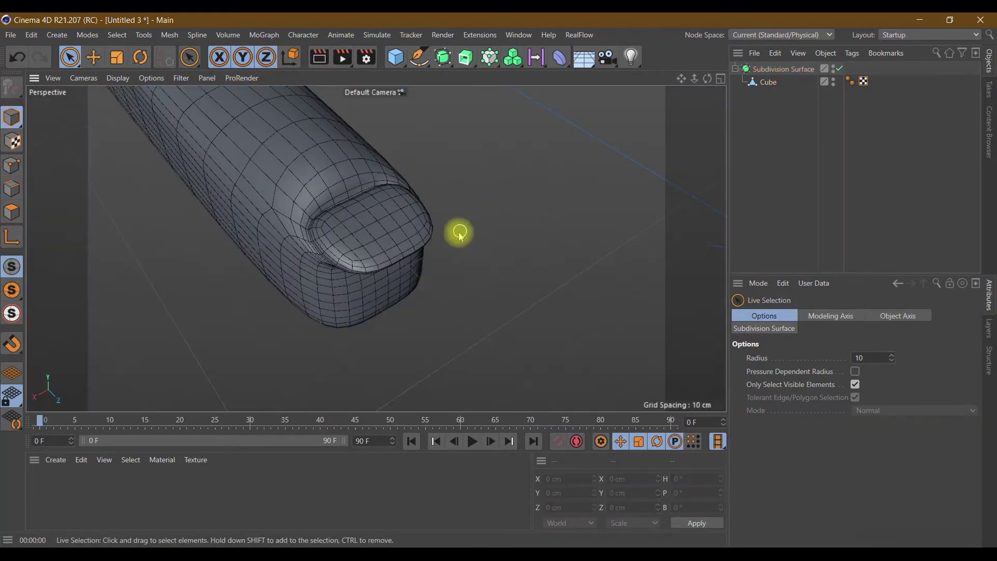
scroll(394, 240, "up", 3)
scroll(394, 240, "up", 4)
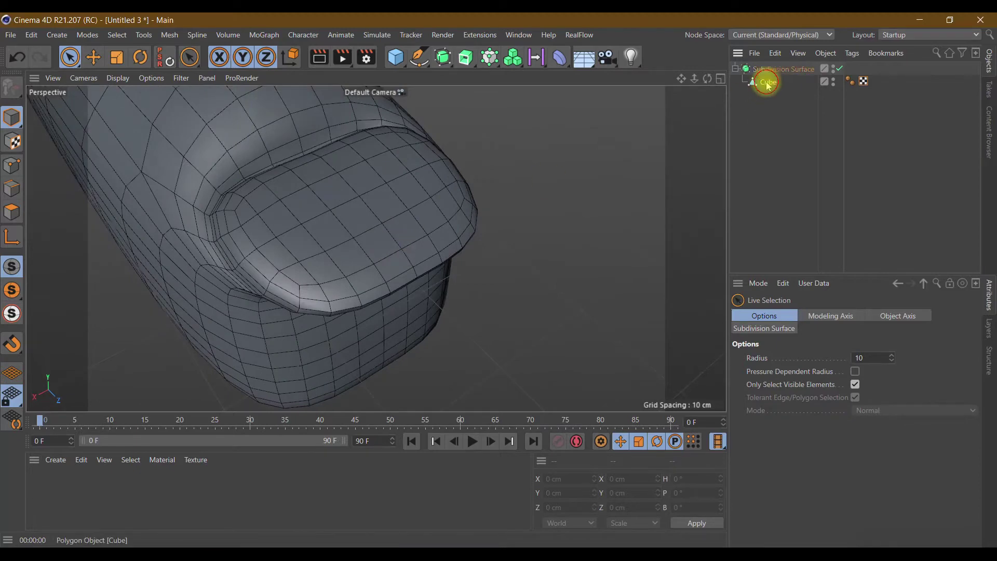
Select a point on the Cube's nail rim and pull it back to Z 279.822 cm
left_click(768, 83)
left_click(11, 166)
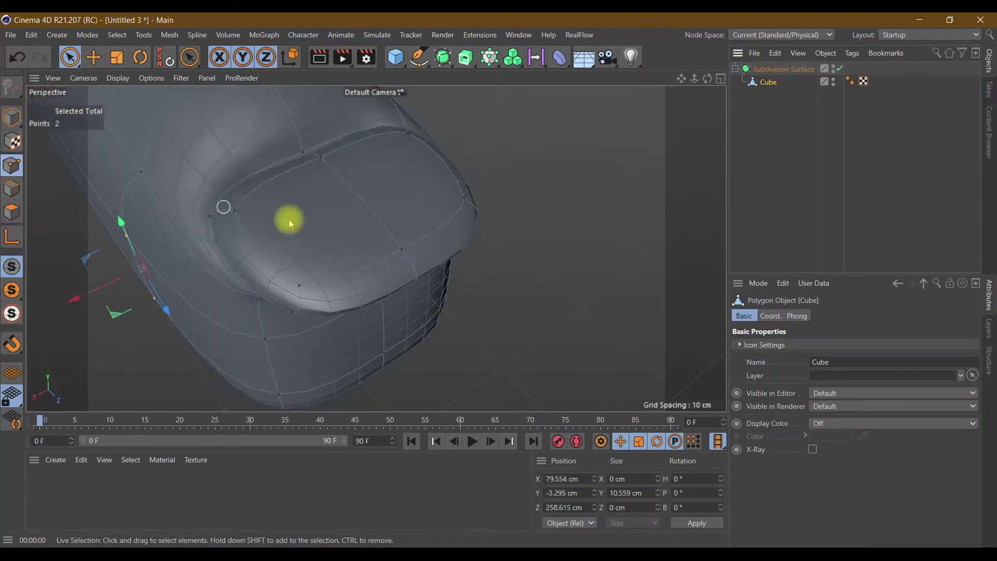
left_click_drag(707, 78, 376, 249)
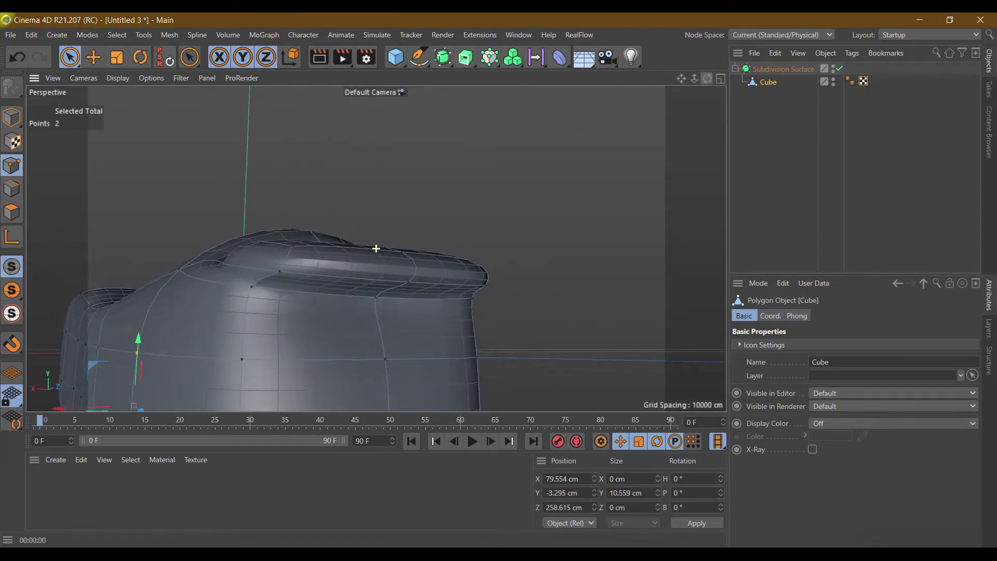
left_click(277, 281)
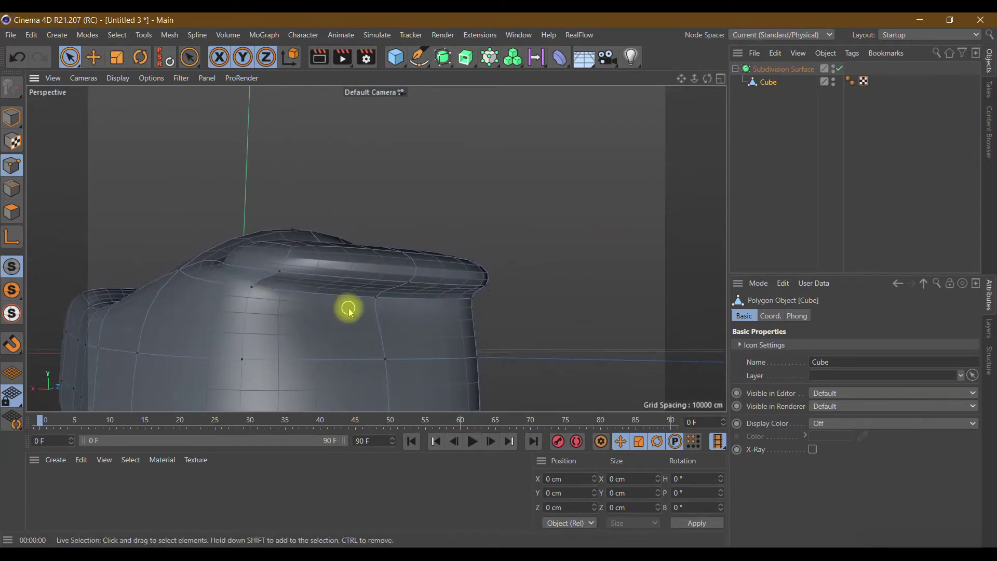
left_click(279, 272)
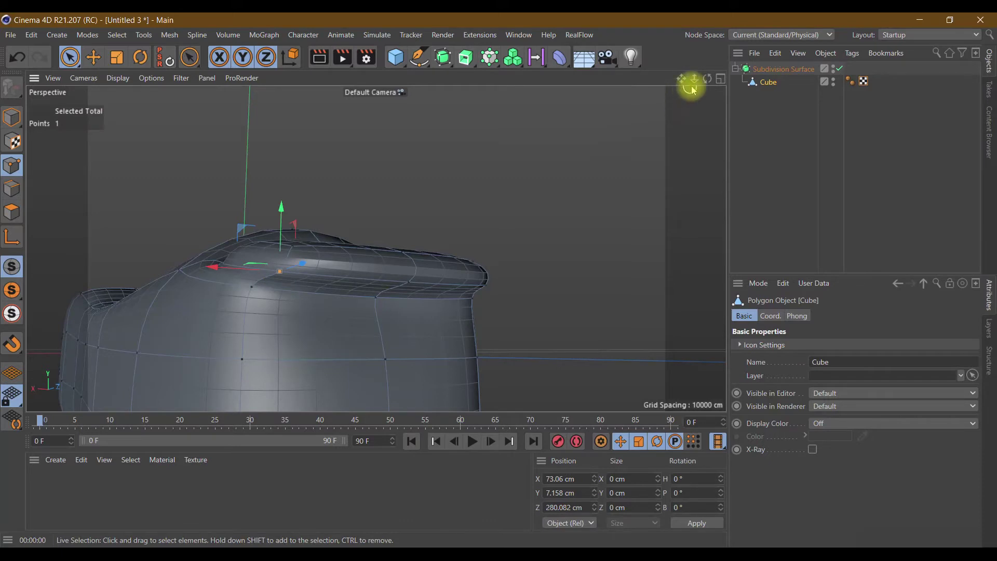
mouse_move(707, 78)
left_mouse_down()
mouse_move(456, 291)
mouse_move(379, 309)
left_mouse_up()
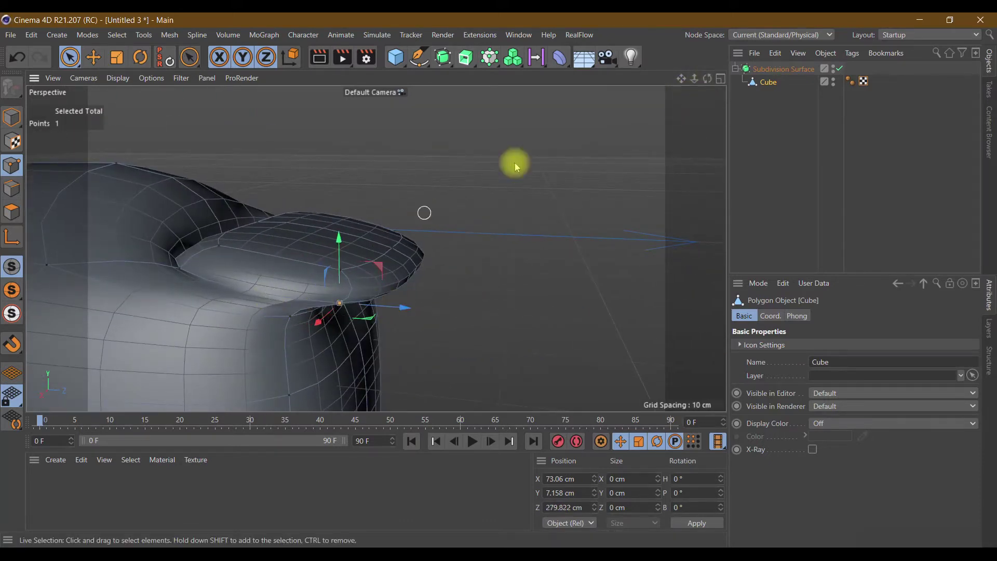
mouse_move(707, 79)
left_mouse_down()
mouse_move(376, 248)
mouse_move(72, 242)
left_mouse_up()
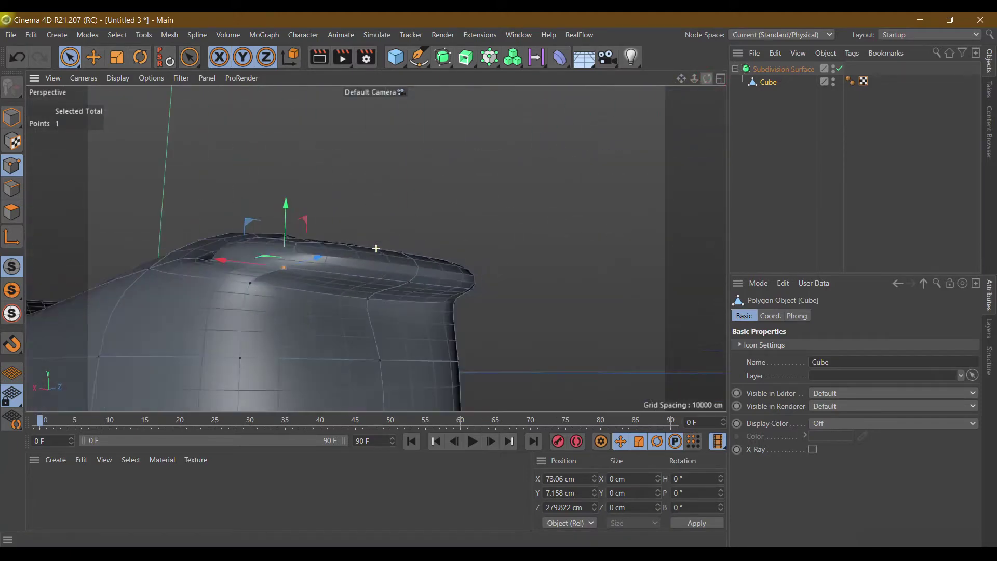
left_click(12, 212)
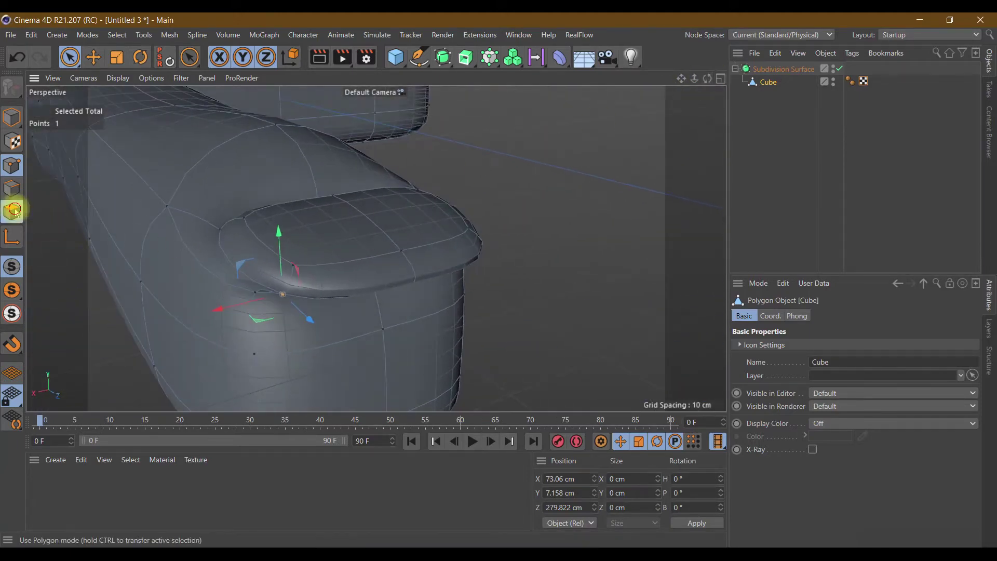
Push the two front nail polygons outward and scale them from about 20.1 cm to 12 cm wide
left_click_drag(321, 280, 367, 289)
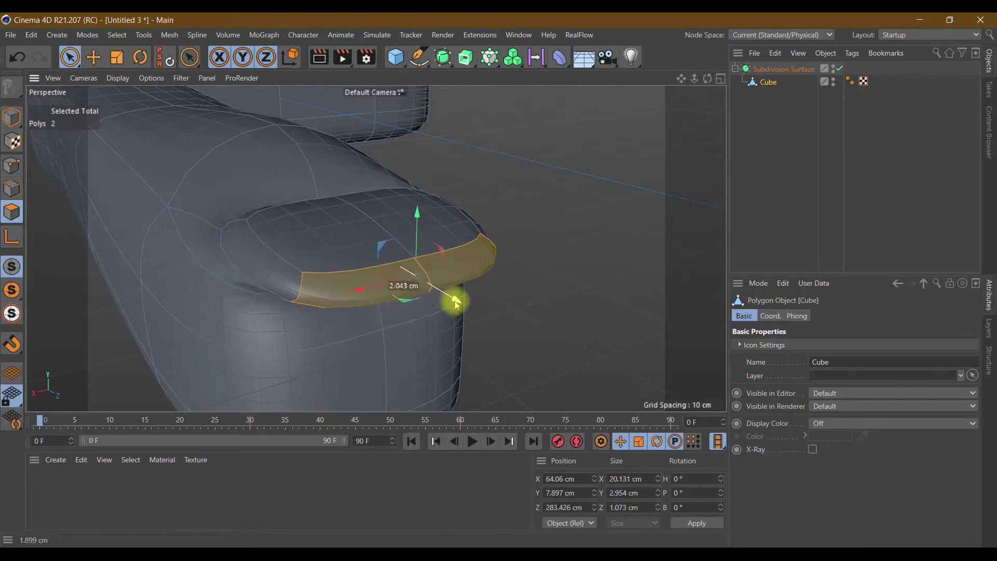
left_click_drag(439, 290, 464, 307)
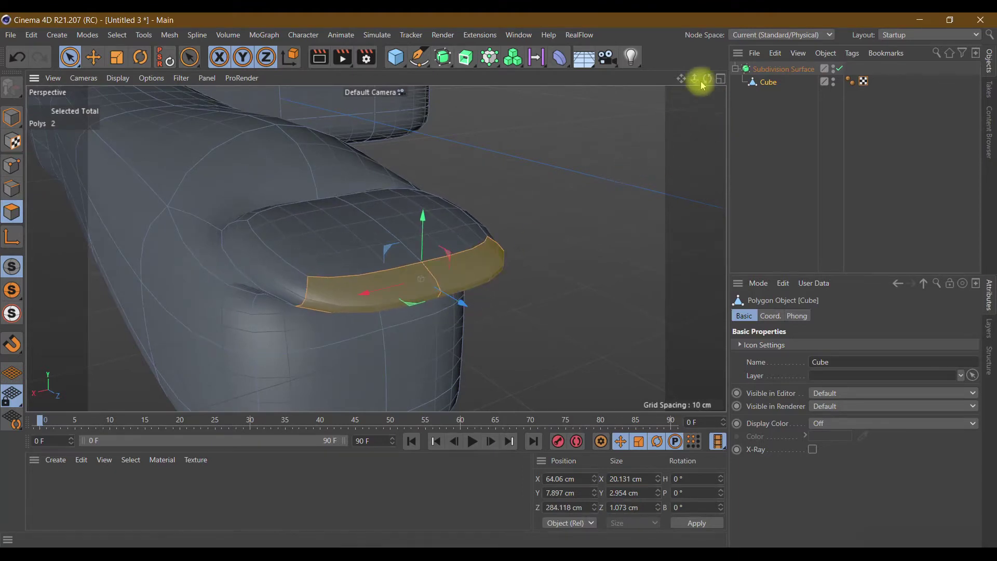
left_click_drag(707, 79, 703, 78)
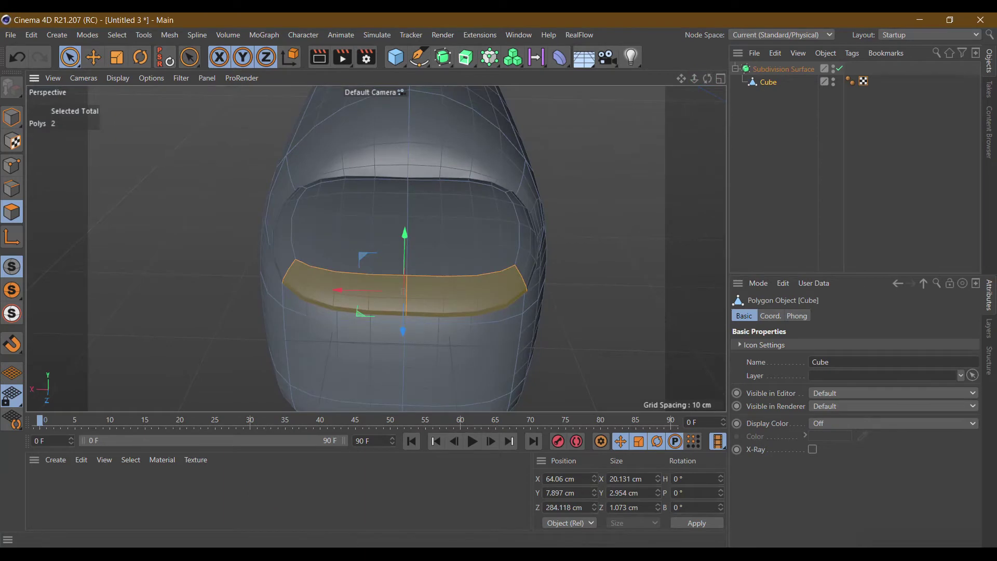
left_click(116, 57)
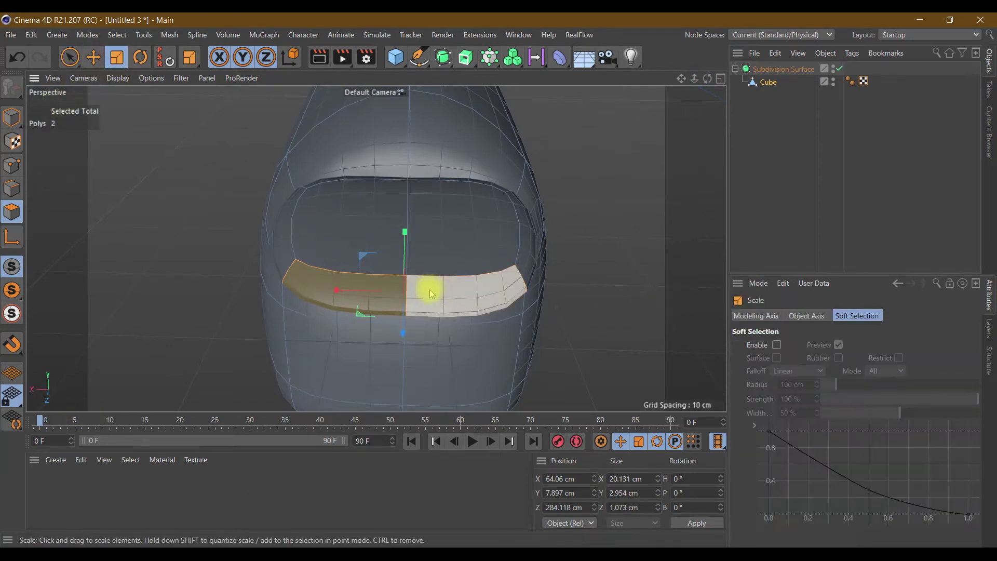
left_click_drag(330, 289, 365, 321)
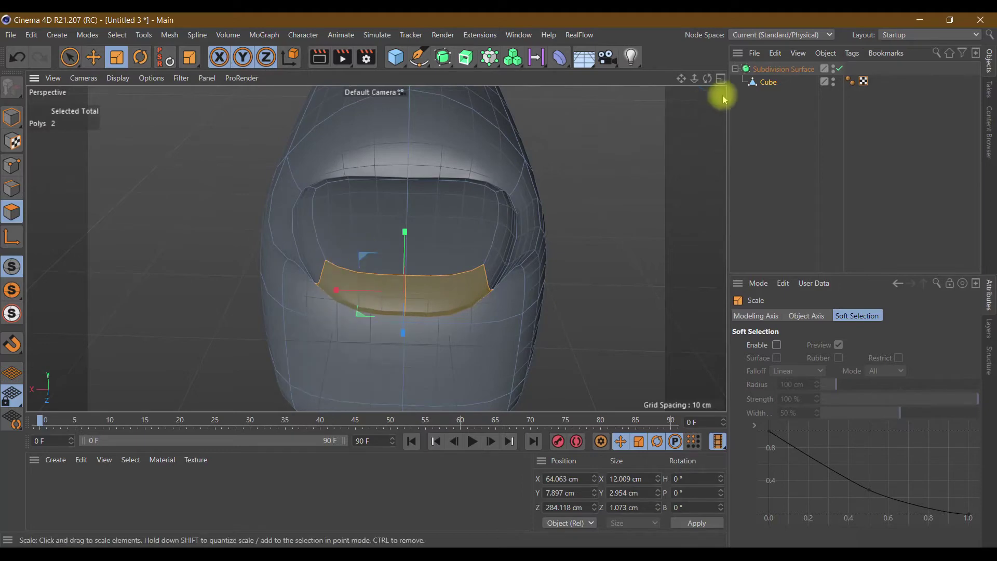
mouse_move(707, 79)
left_mouse_down()
mouse_move(376, 249)
mouse_move(389, 247)
left_mouse_up()
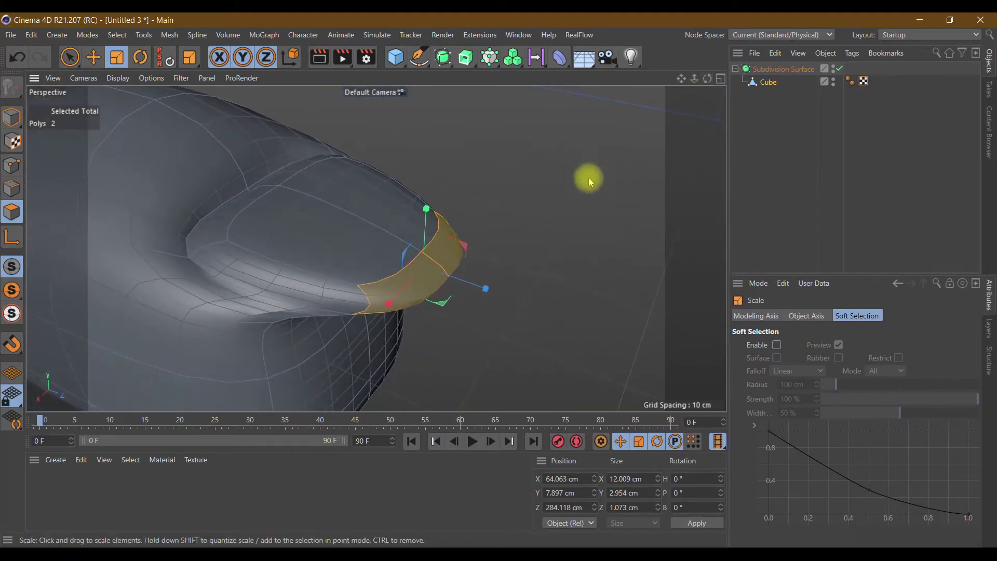
left_click(540, 206)
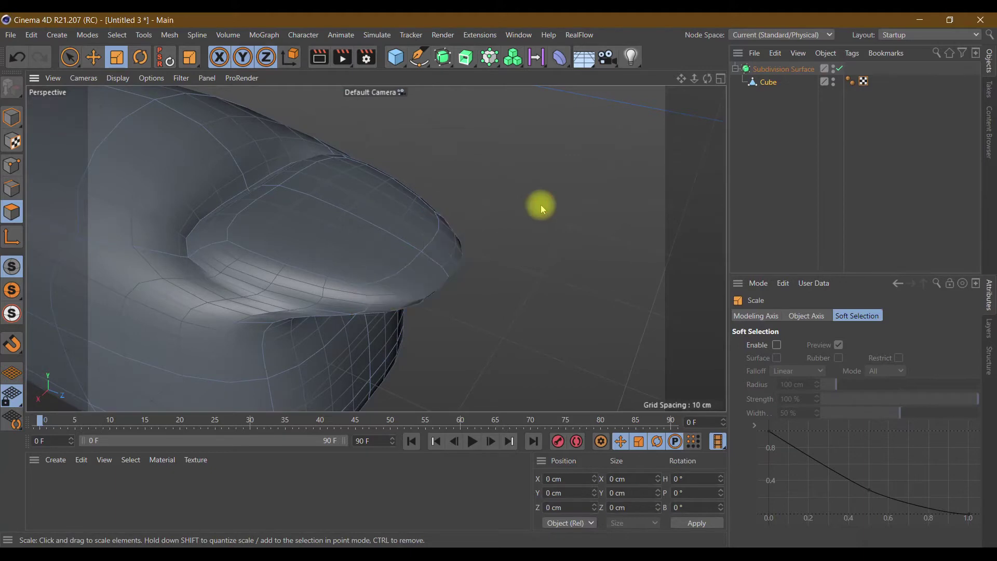
With Live Selection in Points mode, move a point under the nail's edge inward
left_click(12, 165)
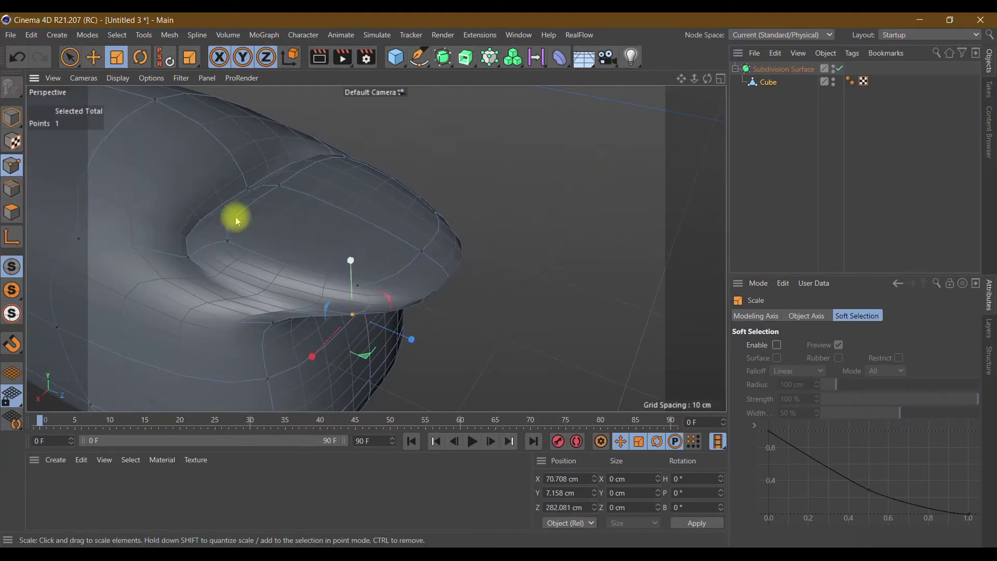
left_click(70, 57)
left_click(556, 311)
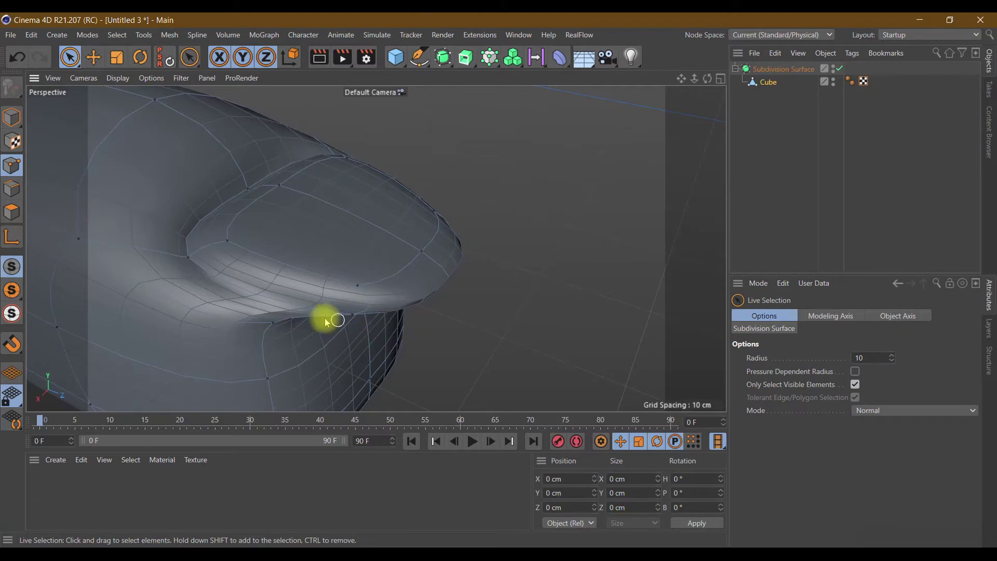
left_click(272, 327)
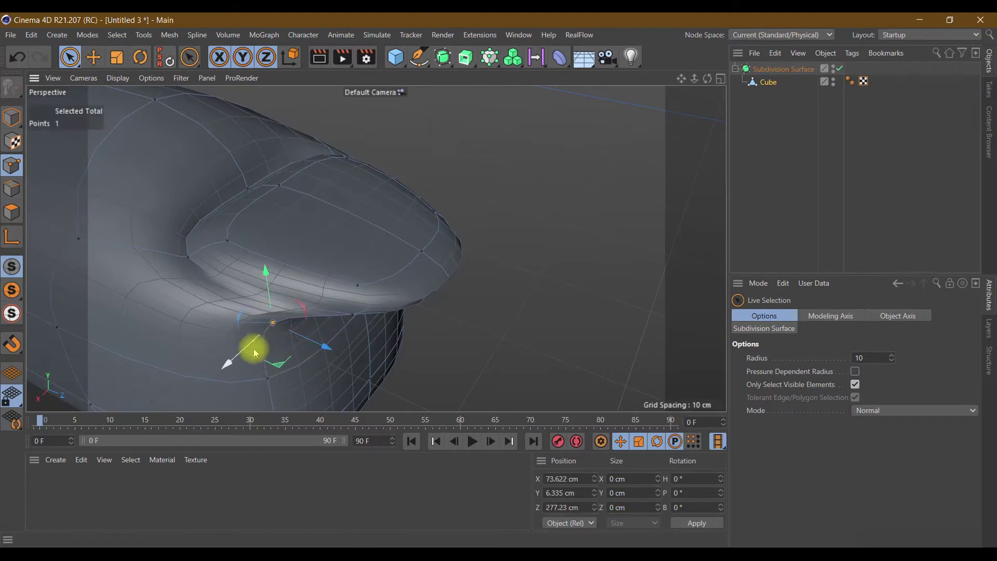
left_click_drag(224, 361, 250, 317)
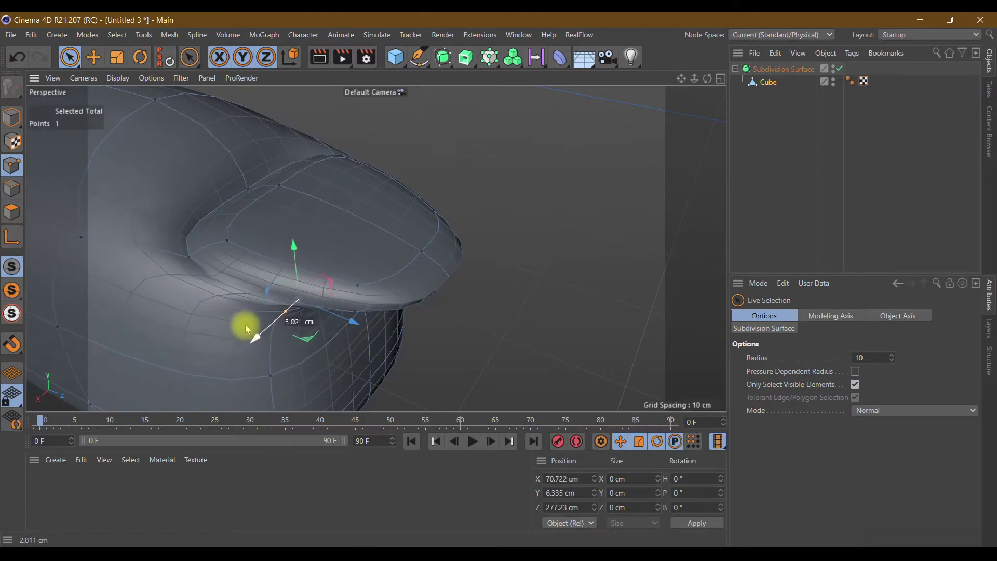
left_click_drag(250, 316, 246, 322)
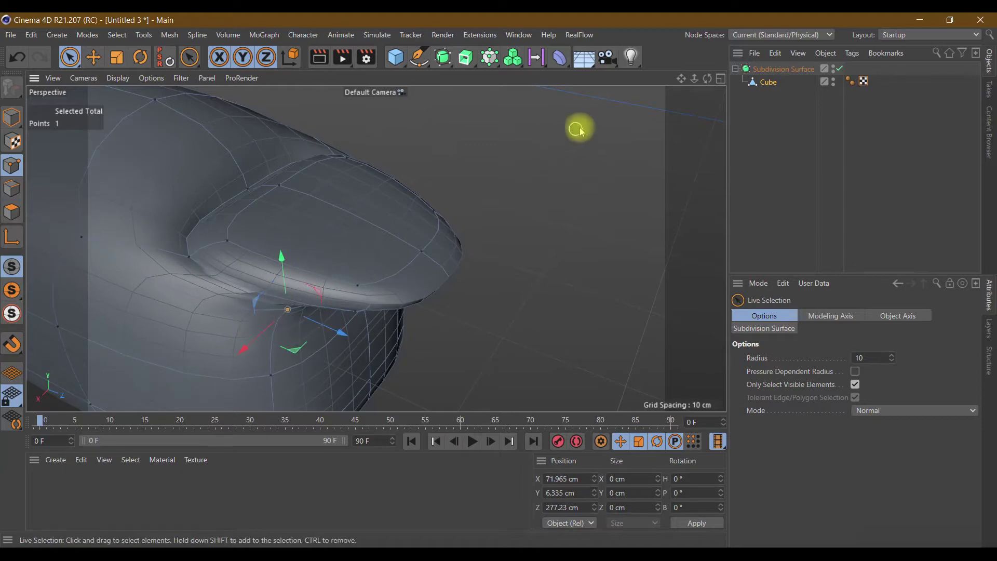
Slide a nail side-rim point about 2 cm left to X 55.512 cm
left_click_drag(711, 81, 376, 249)
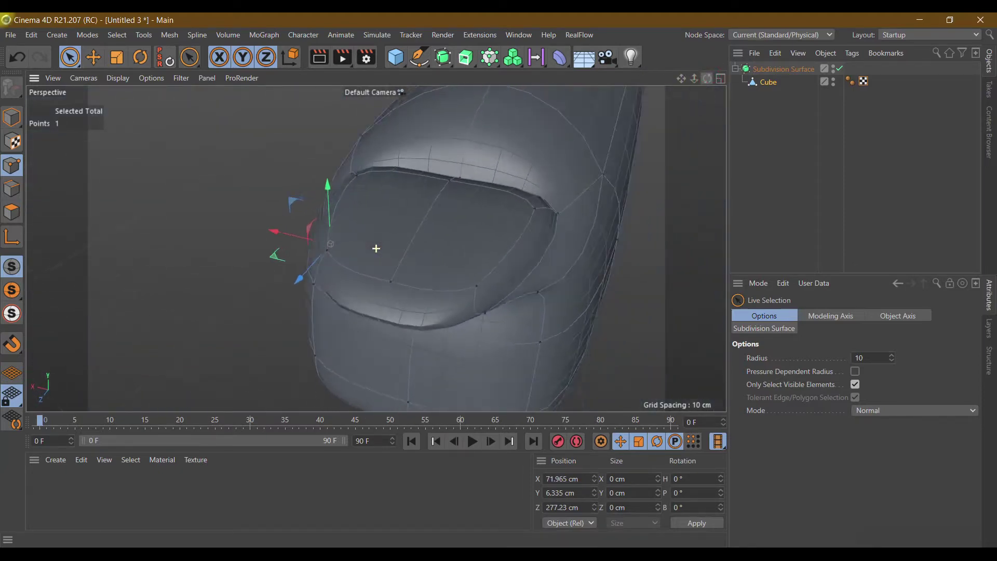
left_click(533, 276)
left_click_drag(494, 269, 464, 269)
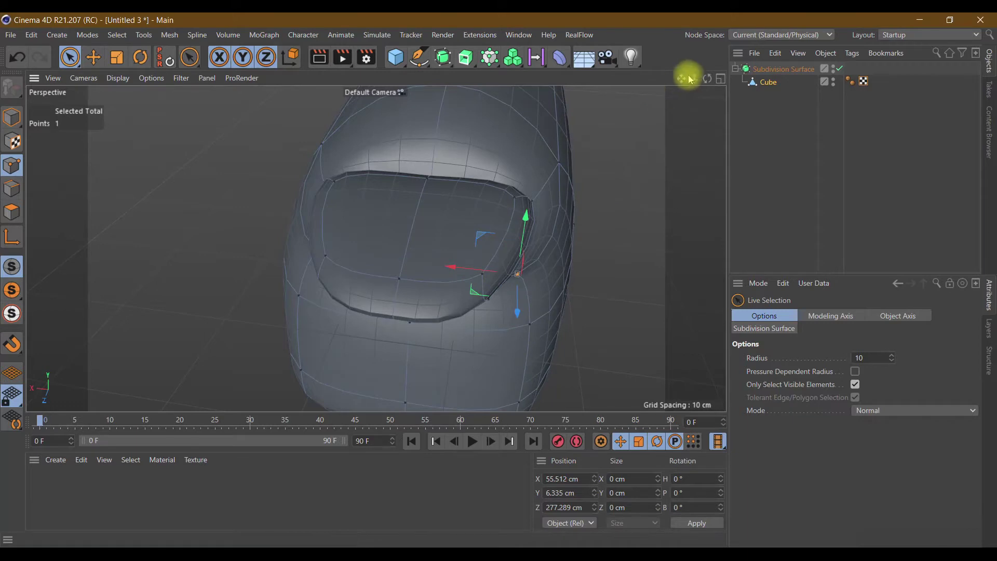
left_click_drag(708, 82, 521, 197)
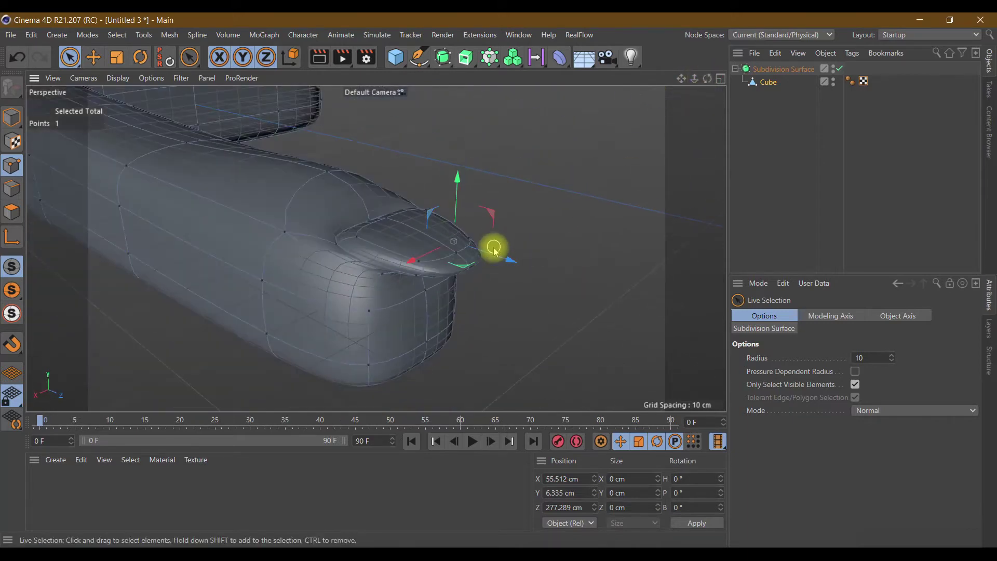
Raise two points on the limb's upper edge near the joint, one about 3 cm
left_click_drag(694, 79, 430, 173)
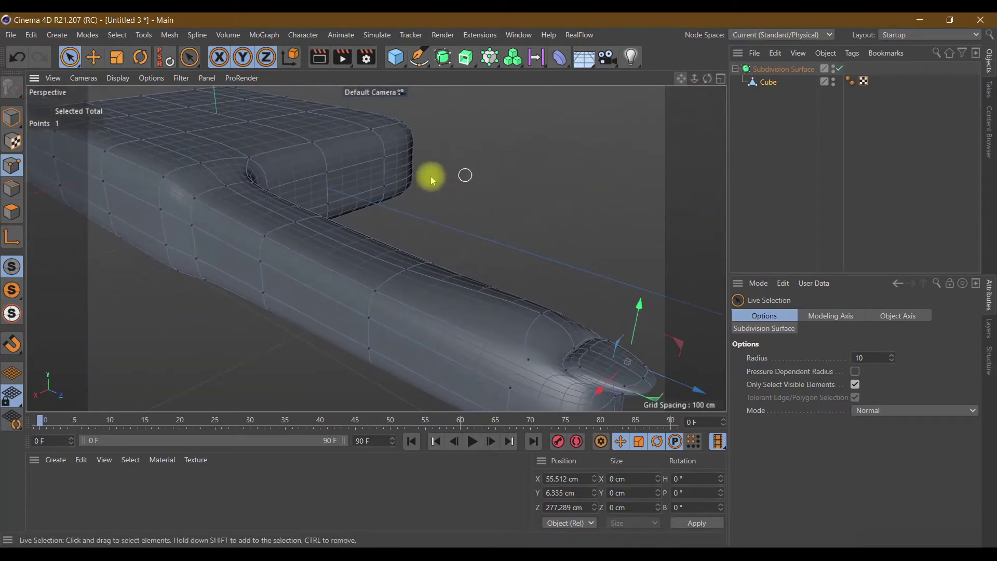
left_click(410, 274)
mouse_move(407, 212)
left_mouse_down()
mouse_move(409, 176)
mouse_move(294, 213)
left_mouse_up()
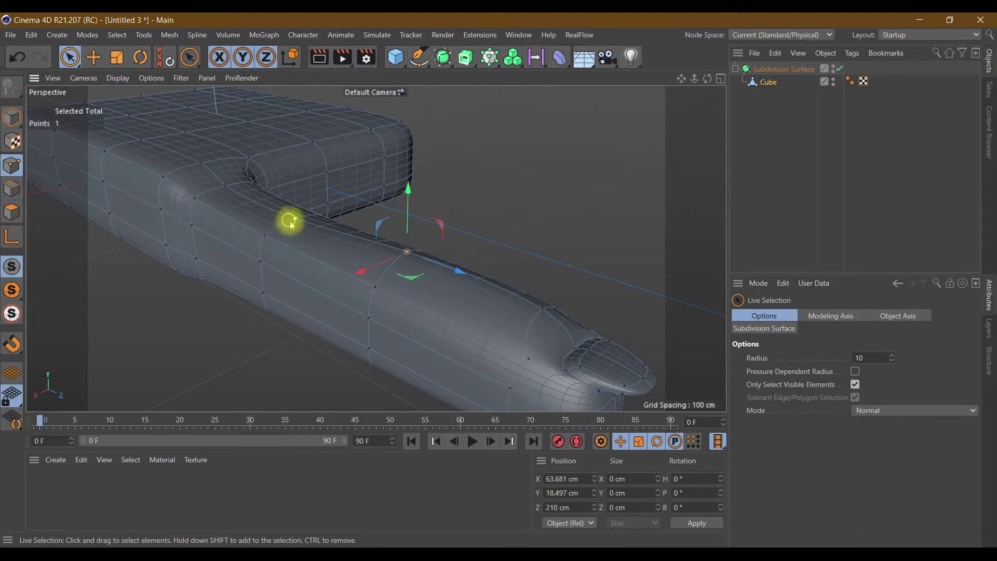
left_click(226, 185)
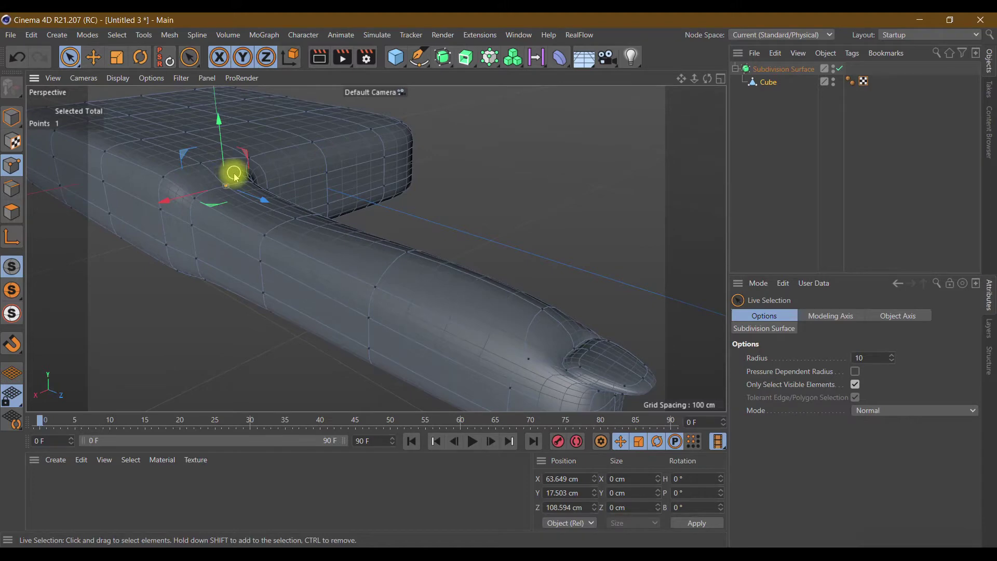
left_click_drag(218, 117, 219, 102)
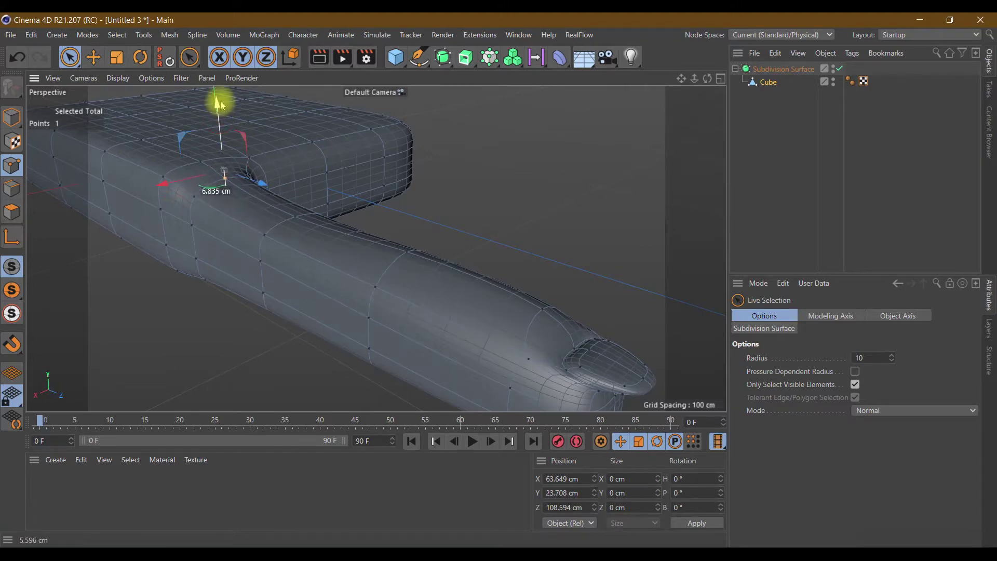
Raise the corner point at the joint about 10 cm, then undo it with Ctrl+Z
left_click_drag(707, 79, 675, 62)
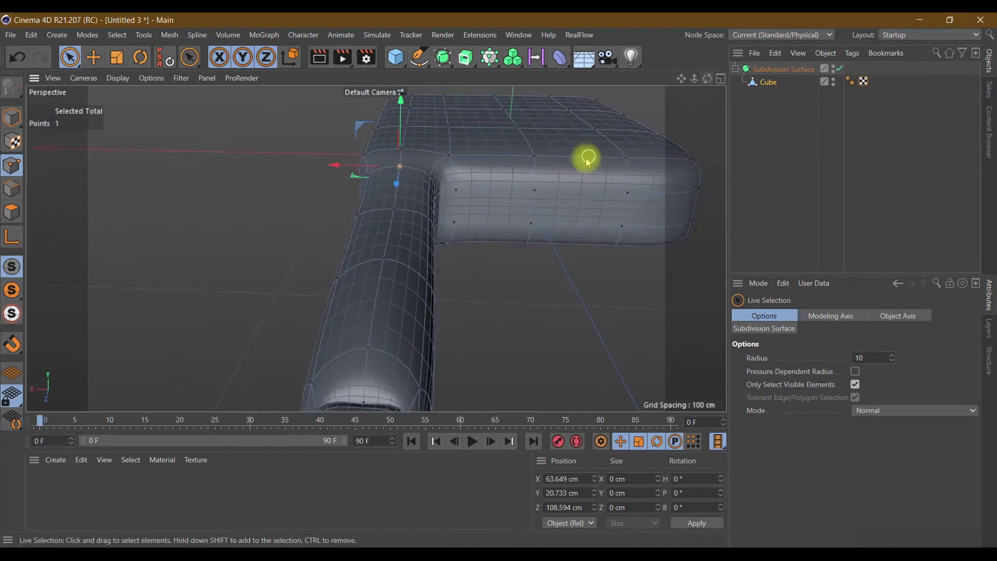
left_click(448, 156)
left_click_drag(453, 123, 454, 171)
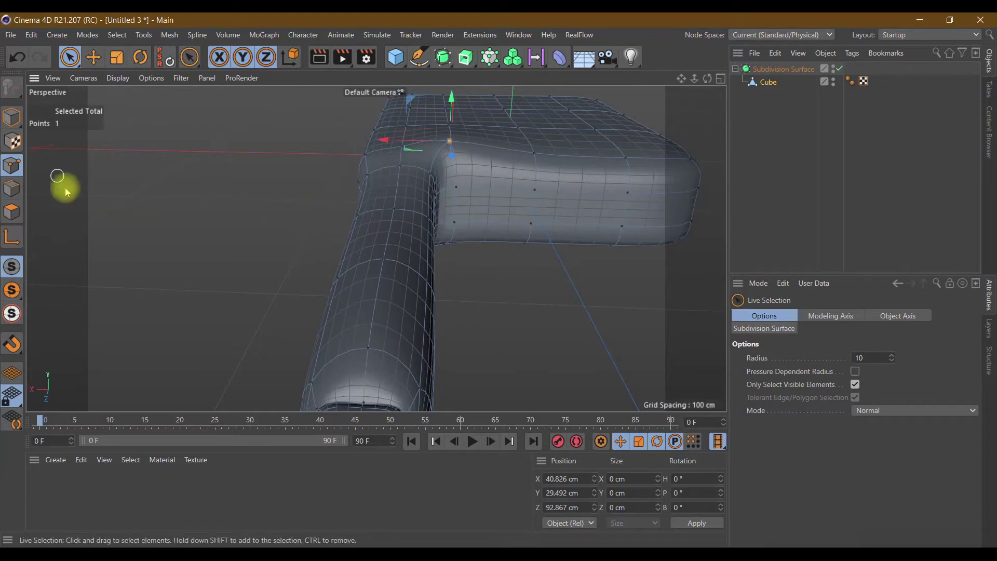
left_click(17, 56)
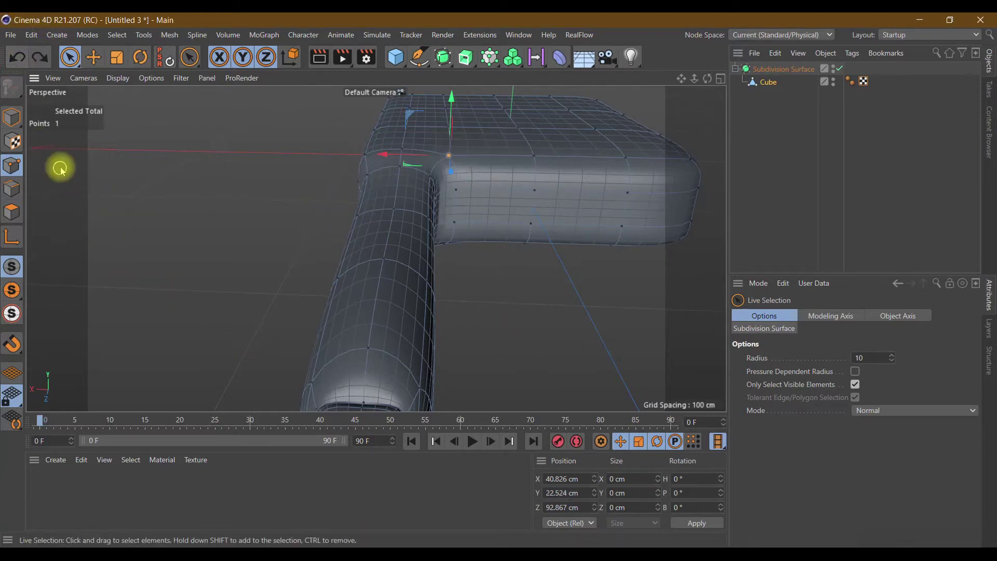
key("ctrl+z")
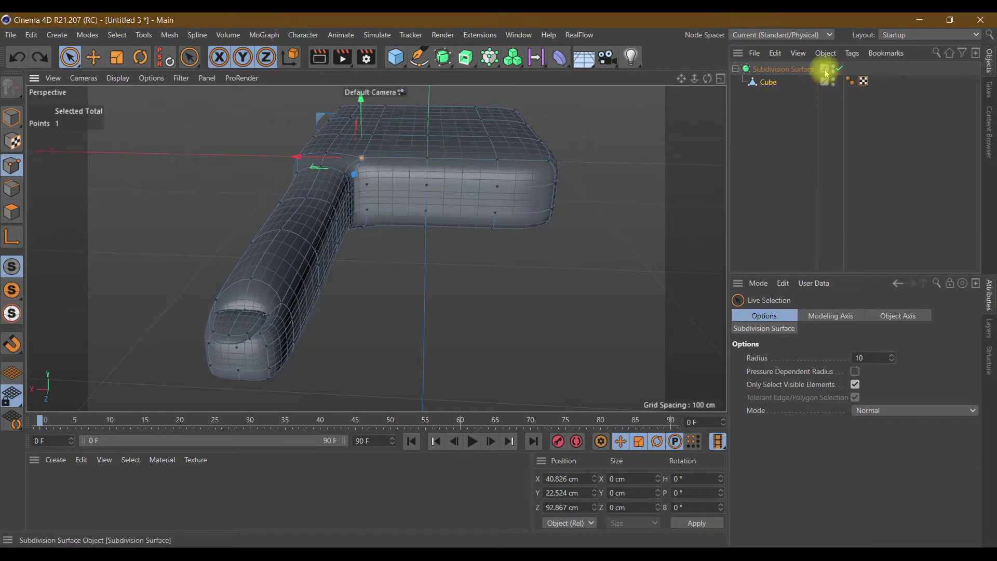
Turn off Subdivision Surface and inset three polygons on the body's front side
left_click(841, 70)
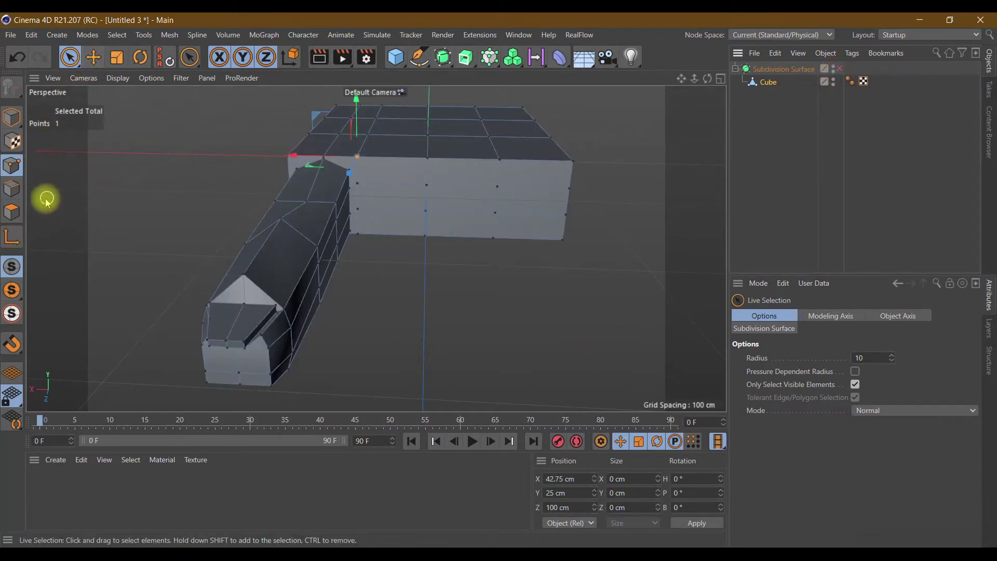
left_click(11, 212)
left_click_drag(382, 175, 383, 216)
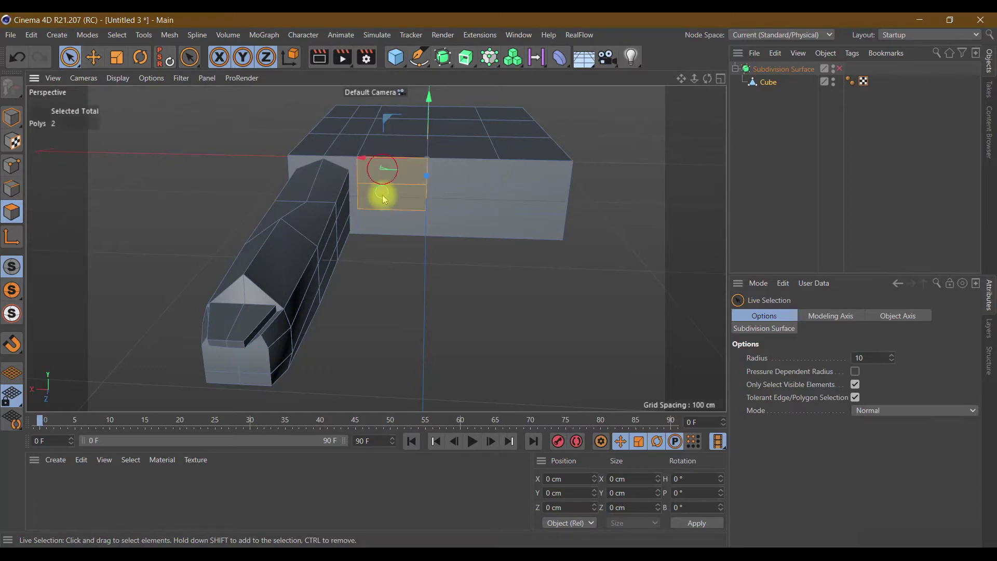
right_click(383, 216)
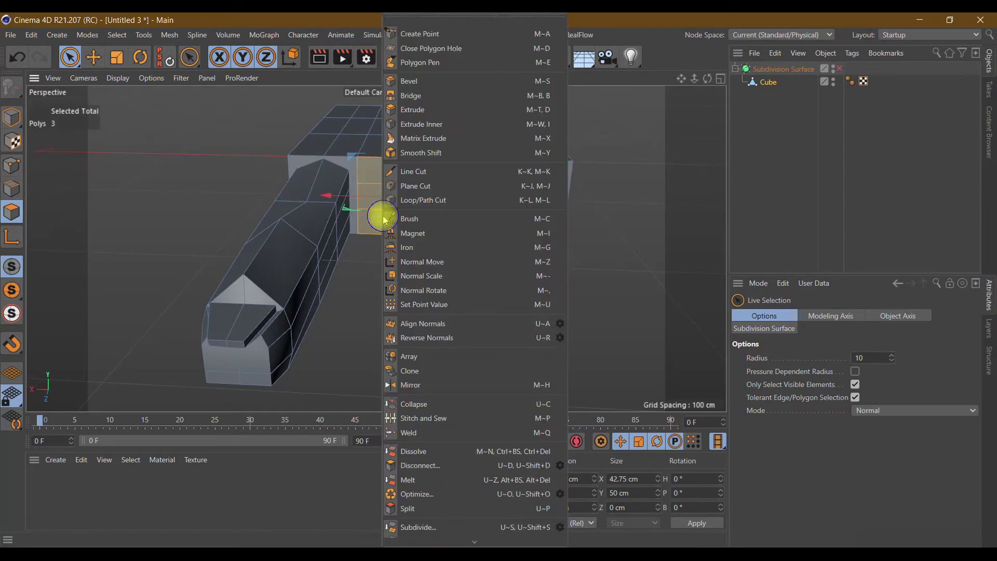
left_click(426, 124)
left_click(831, 357)
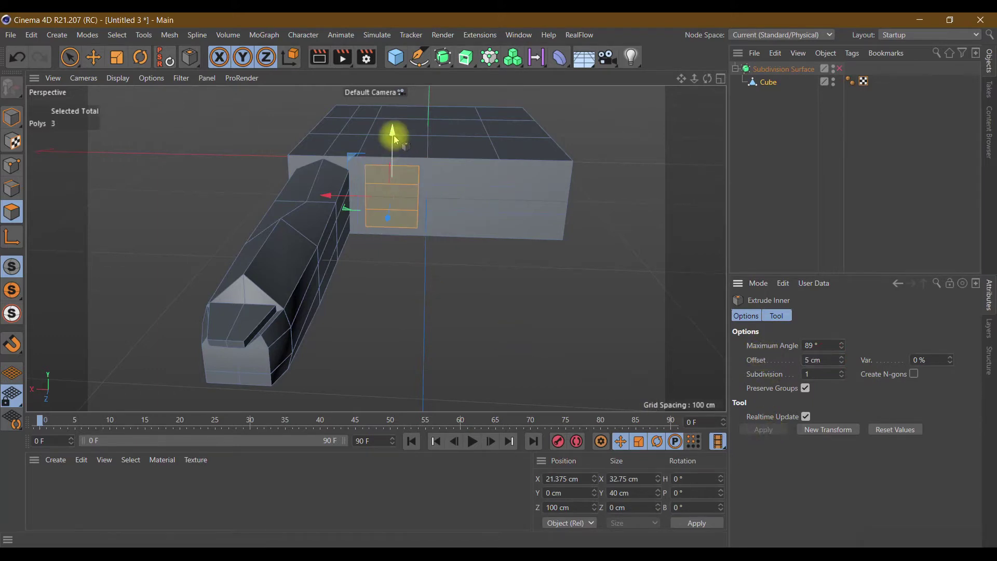
left_click_drag(394, 136, 396, 203)
Extrude the inset faces three times by 65 cm each into a second limb
right_click(400, 200)
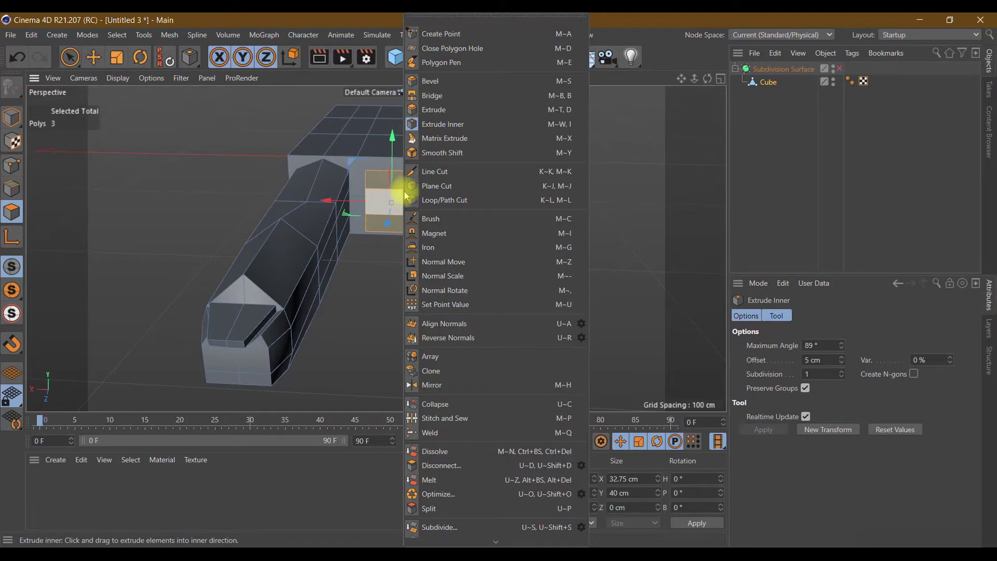
left_click(436, 109)
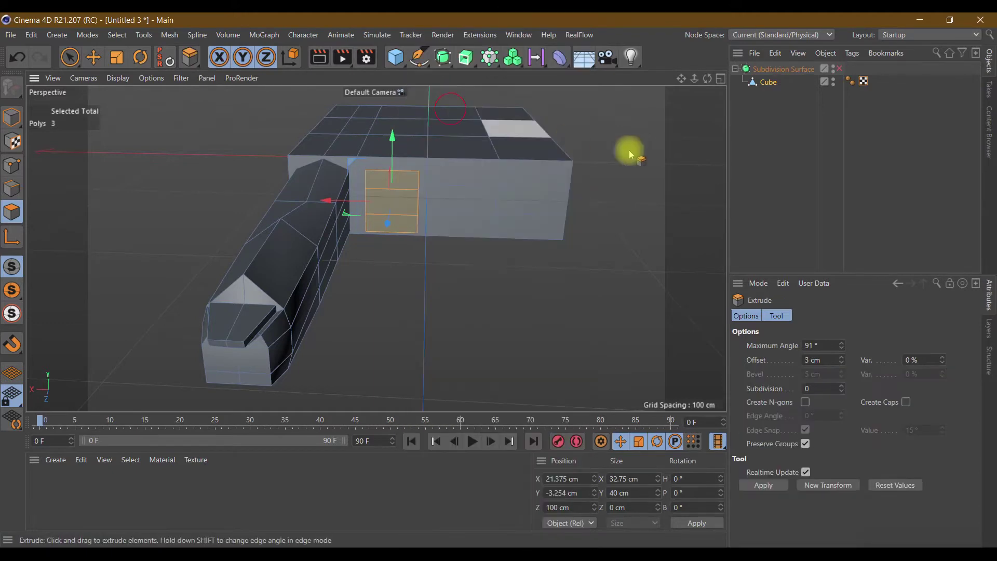
left_click(823, 360)
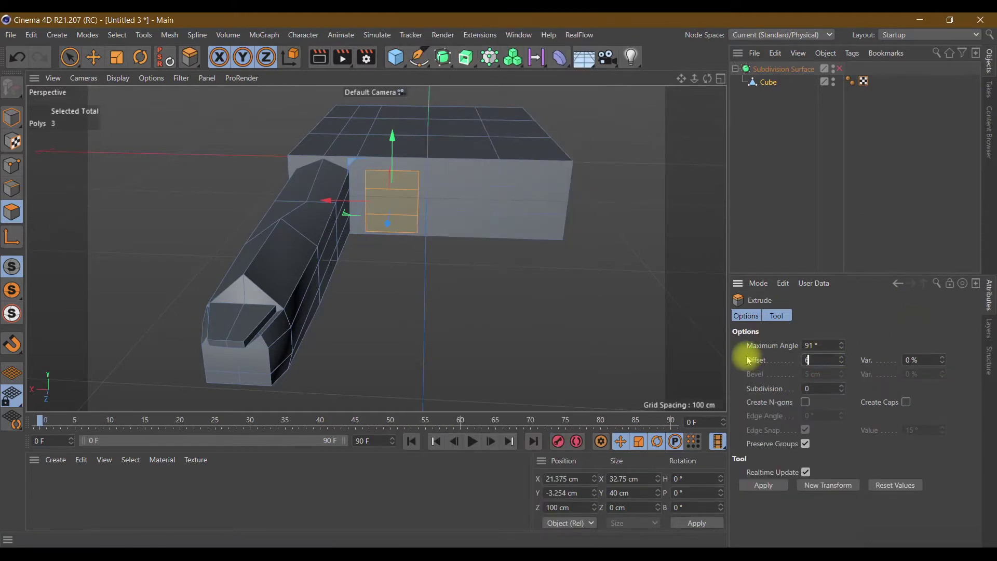
type("6")
left_click(762, 486)
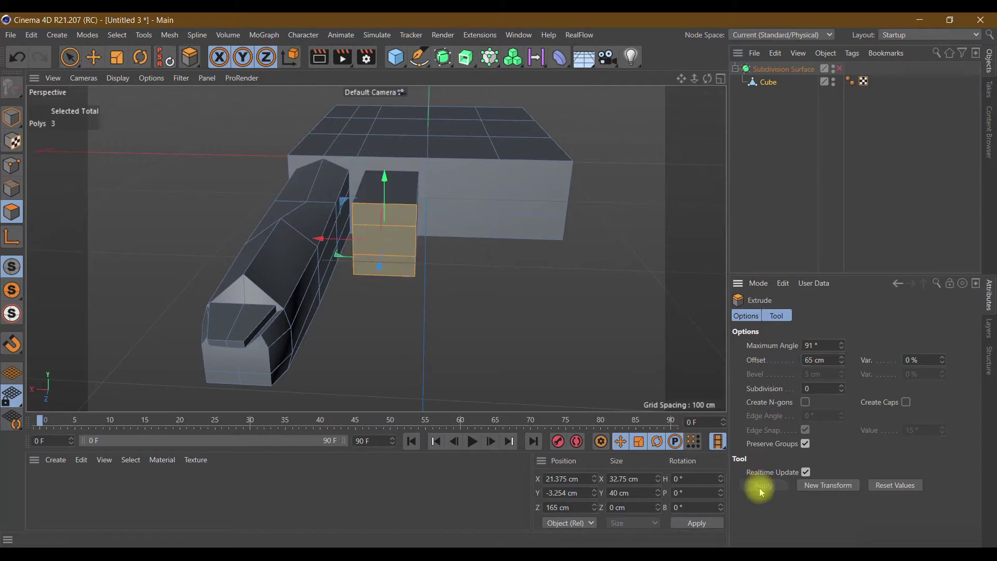
left_click(828, 486)
left_click(829, 486)
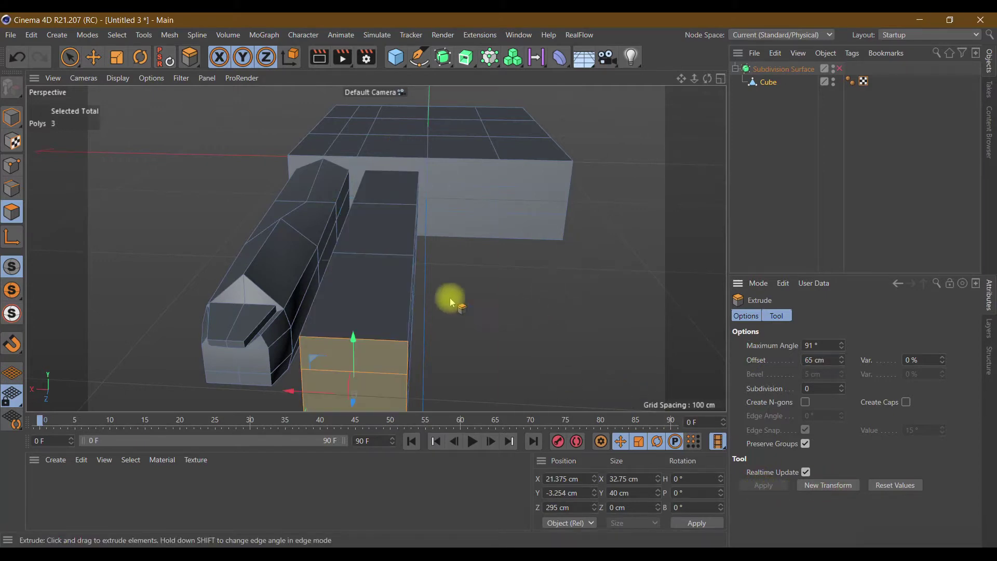
left_click(12, 189)
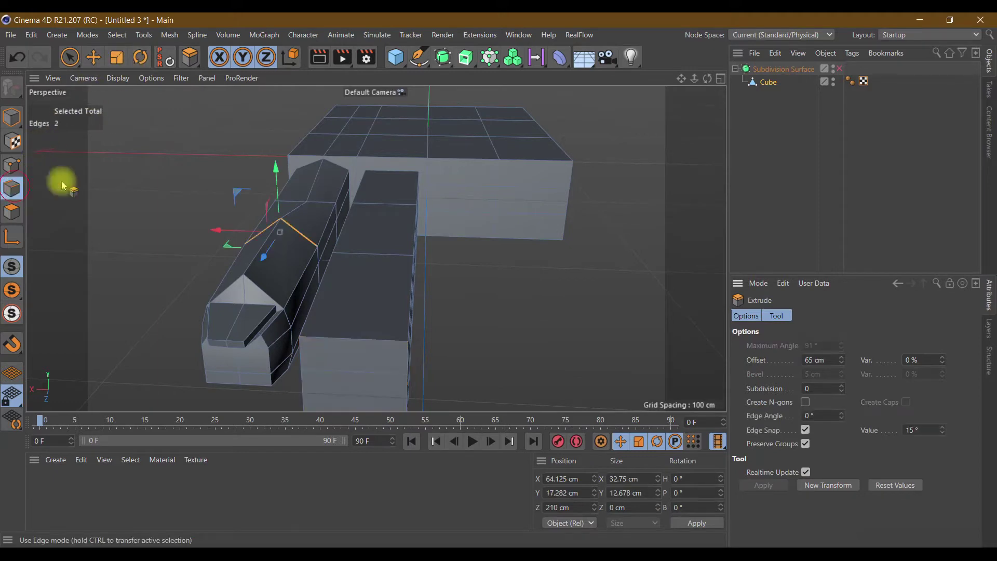
Loop-select two vertical edge loops on the new limb and scale them down in height
left_click_drag(706, 87, 623, 135)
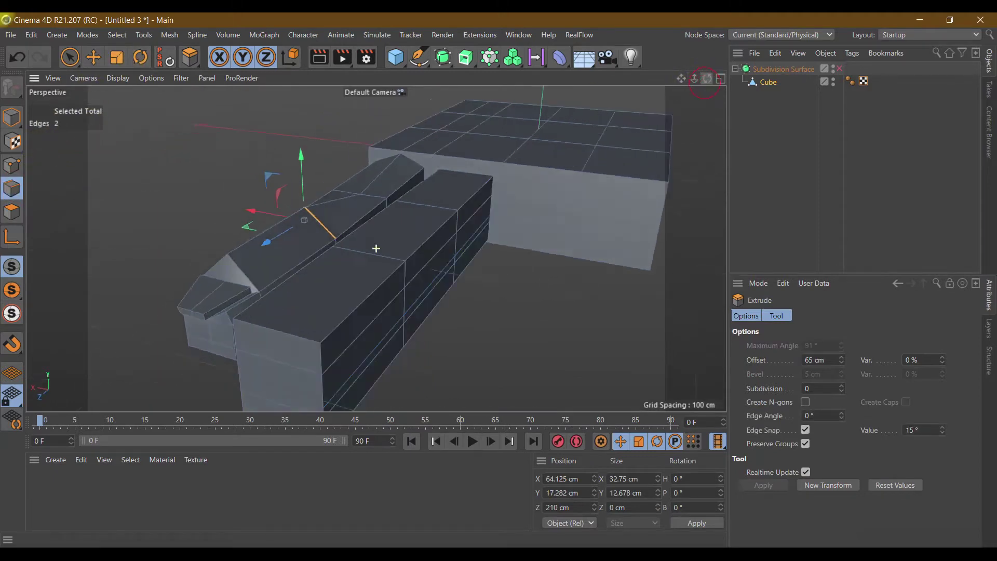
left_click(190, 57)
left_click(252, 193)
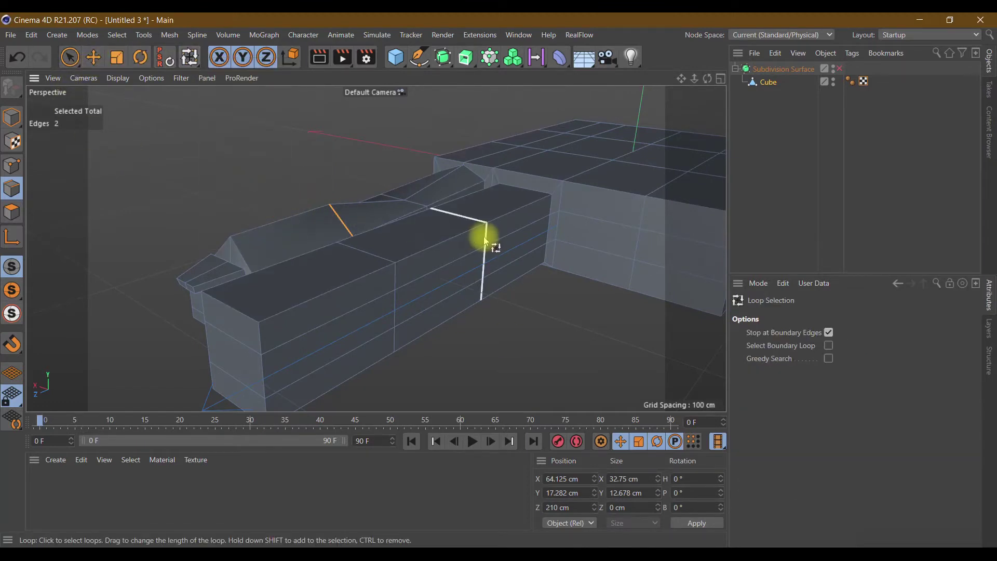
left_click(481, 223)
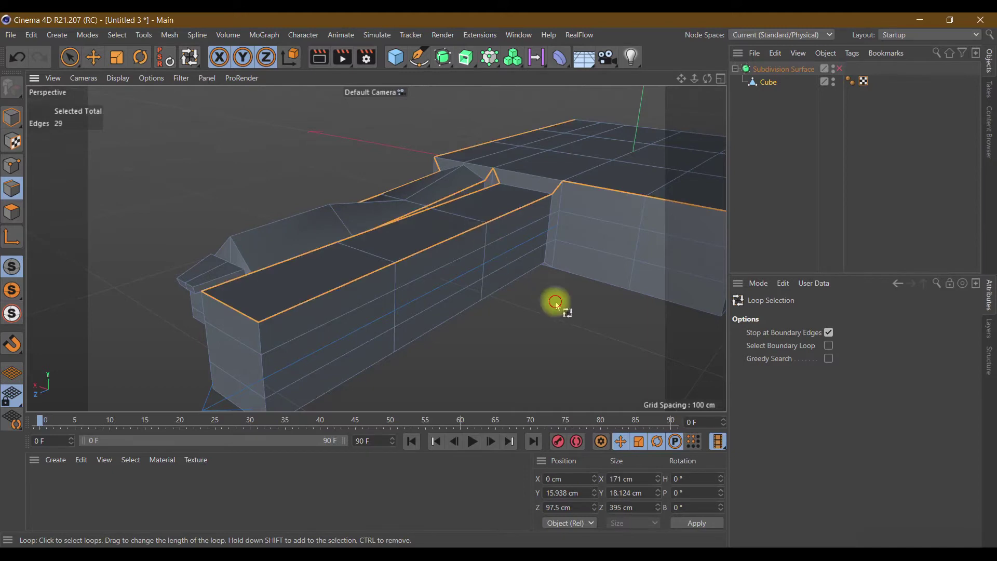
key("ctrl+shift+a")
left_click(484, 229)
left_click(390, 267, "shift")
left_click(117, 57)
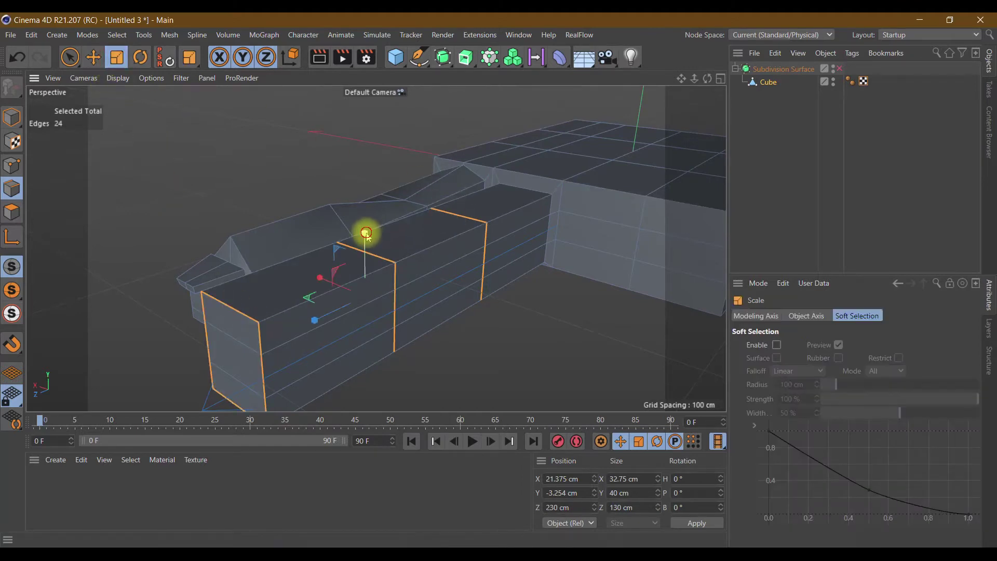
left_click_drag(373, 233, 362, 237)
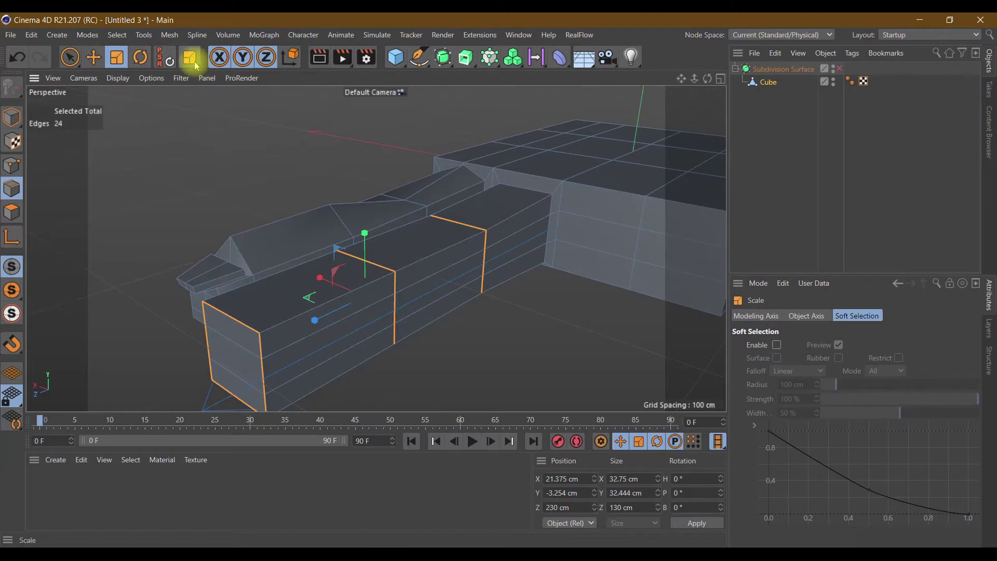
Select the limb's middle loop and tip loop and squash them further in height
left_click(195, 65)
left_click(194, 102)
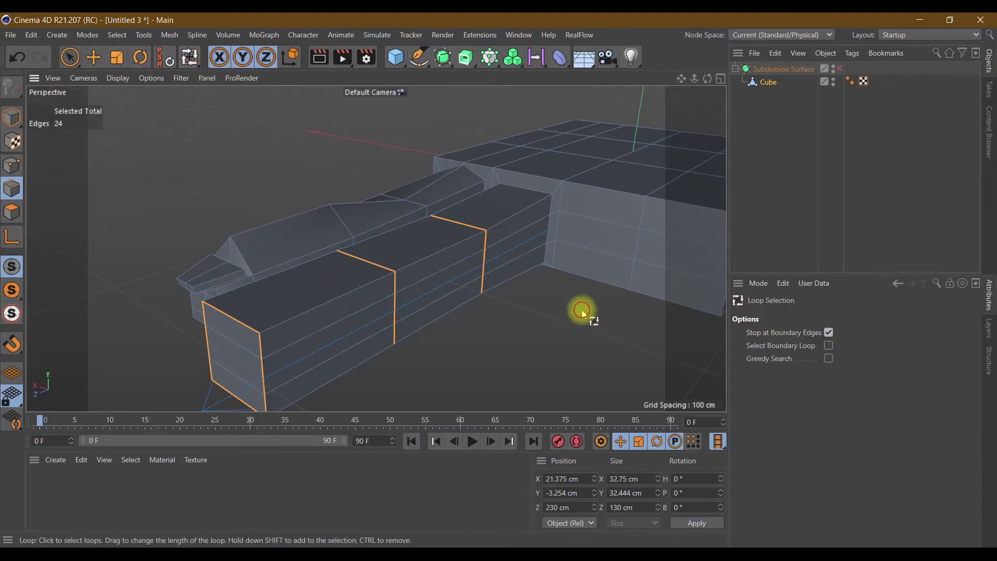
left_click(408, 286)
left_click(396, 278)
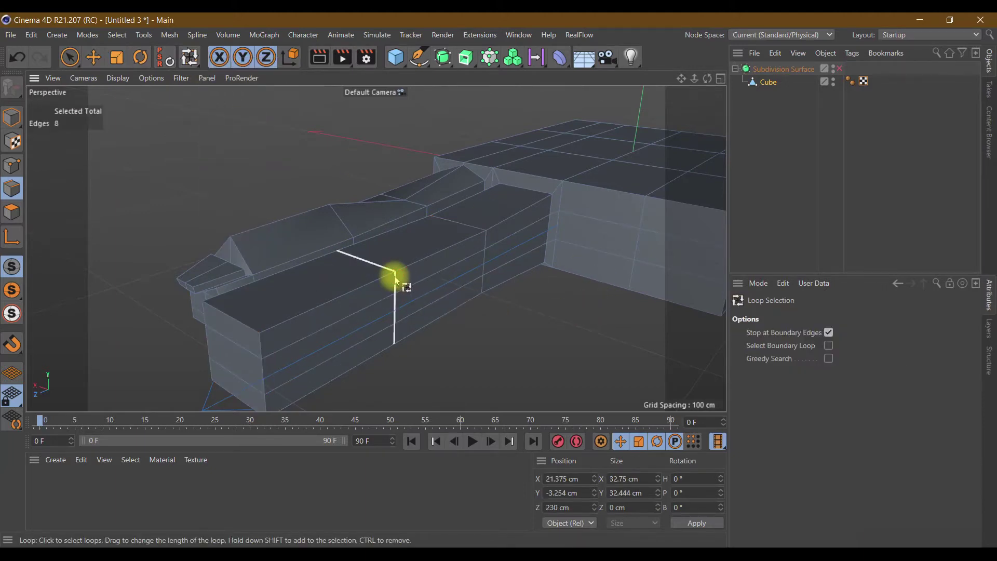
left_click(254, 336, "shift")
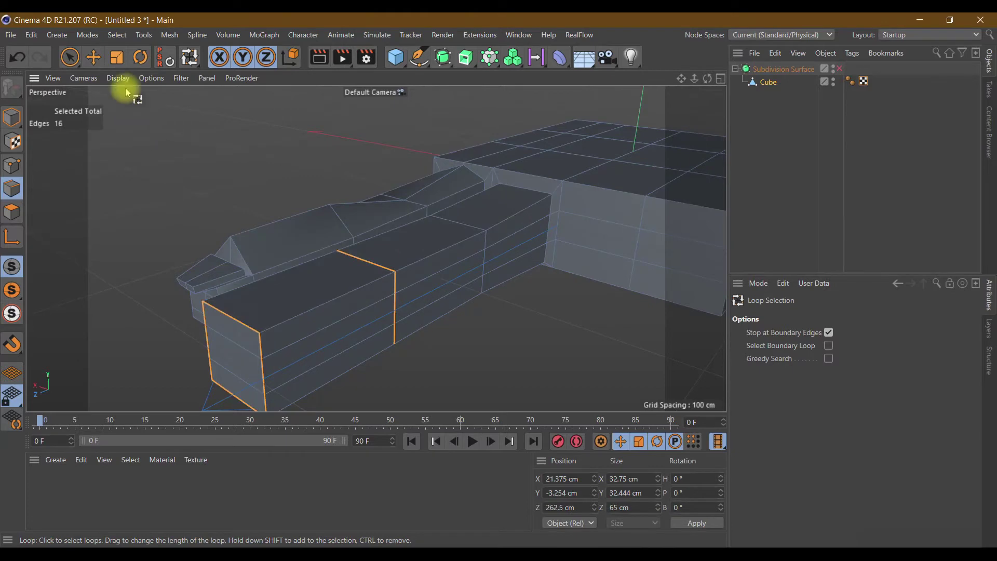
left_click(117, 56)
left_click_drag(292, 279, 306, 286)
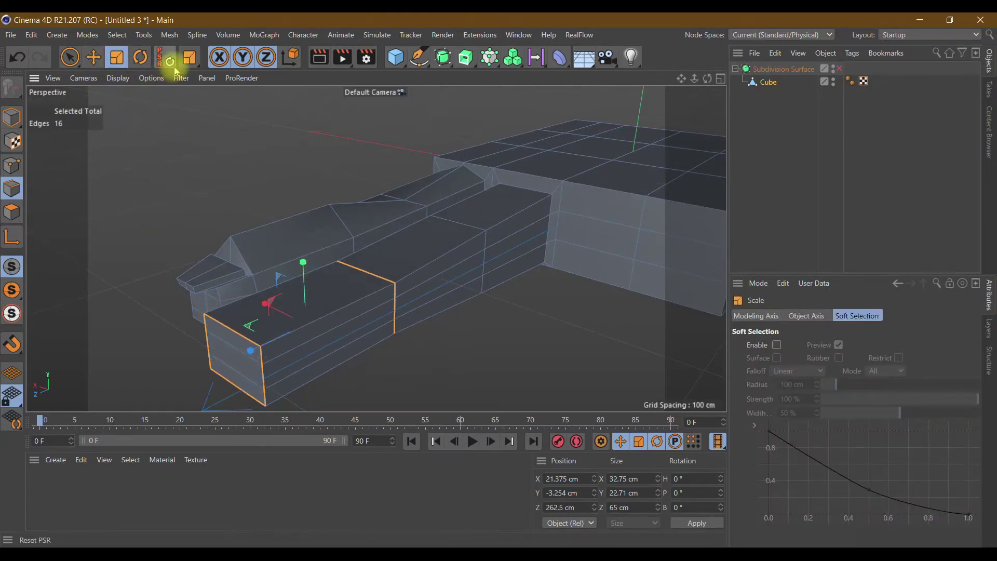
Scale the tip edge loop to about 22.2 cm wide and 20.5 cm tall
left_click(190, 67)
left_click(228, 96)
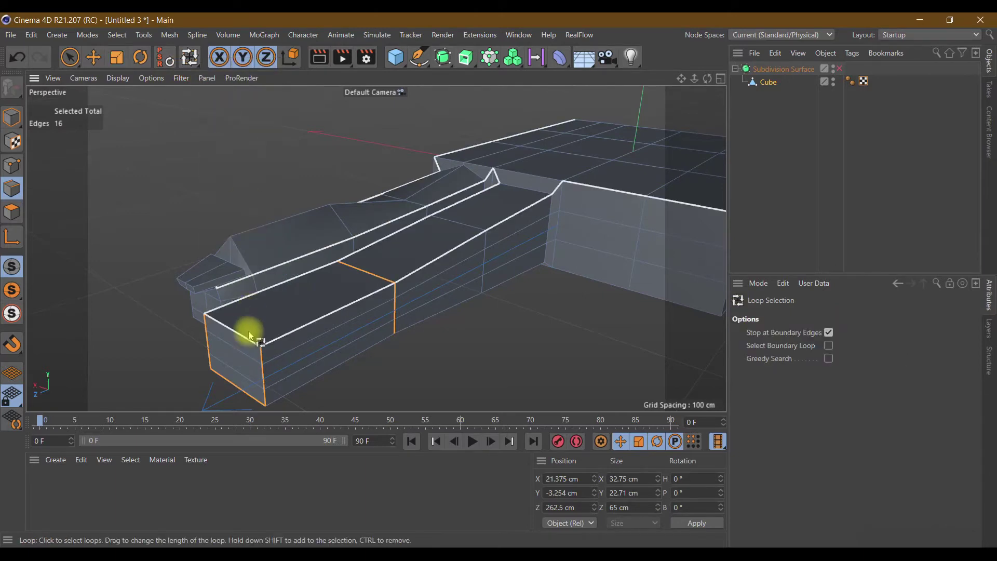
left_click(246, 339)
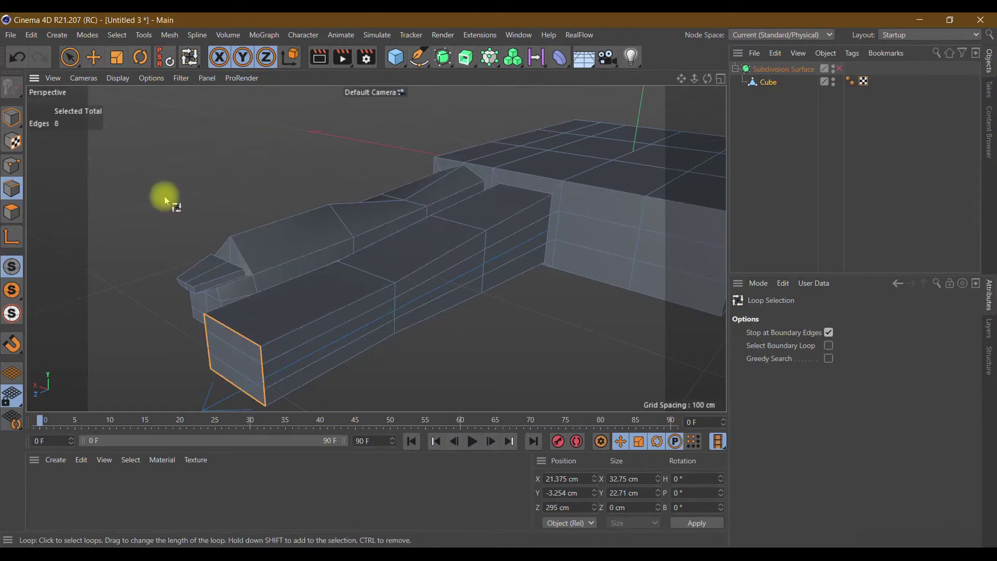
left_click(117, 57)
left_click_drag(220, 302, 222, 292)
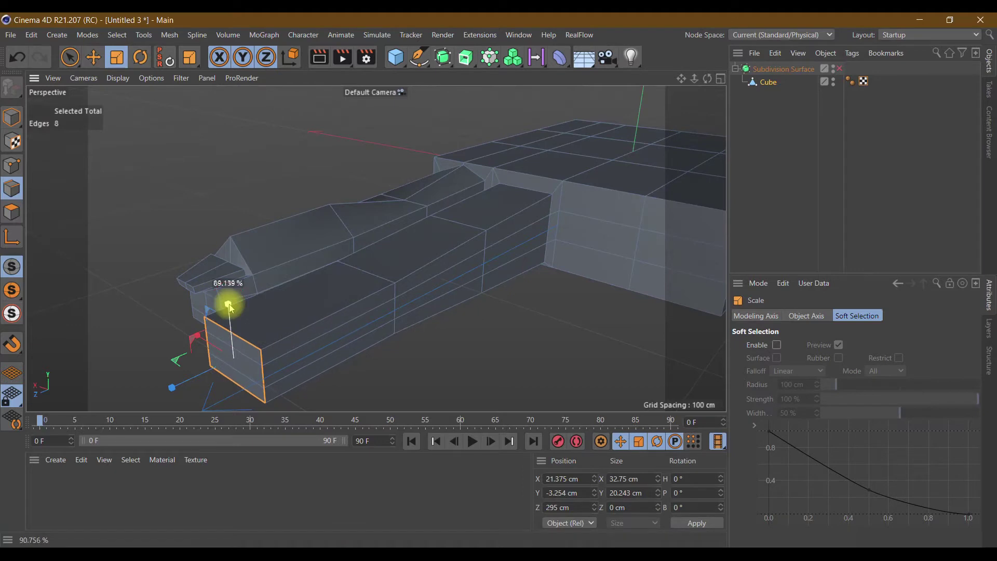
left_click_drag(718, 83, 512, 276)
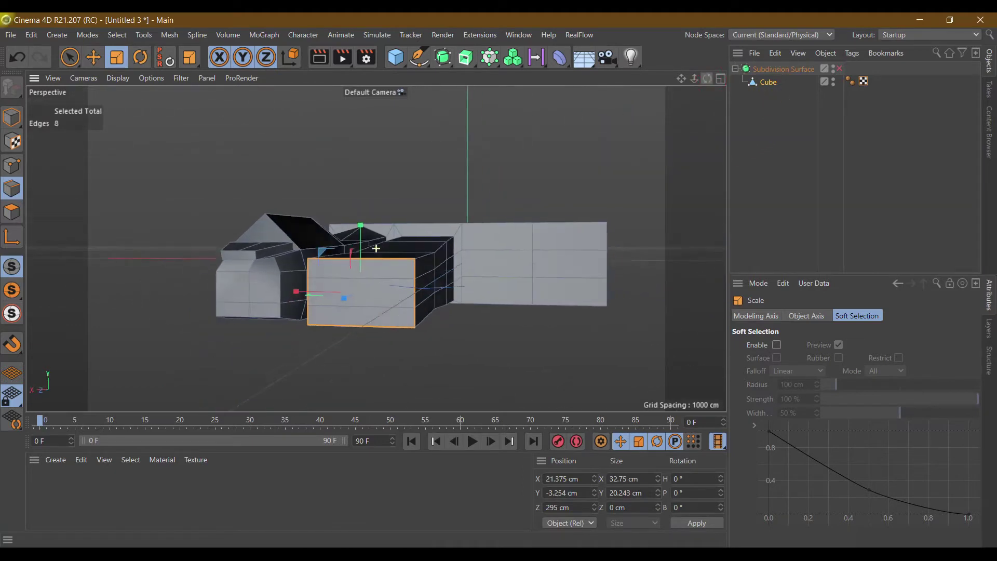
left_click_drag(315, 303, 318, 303)
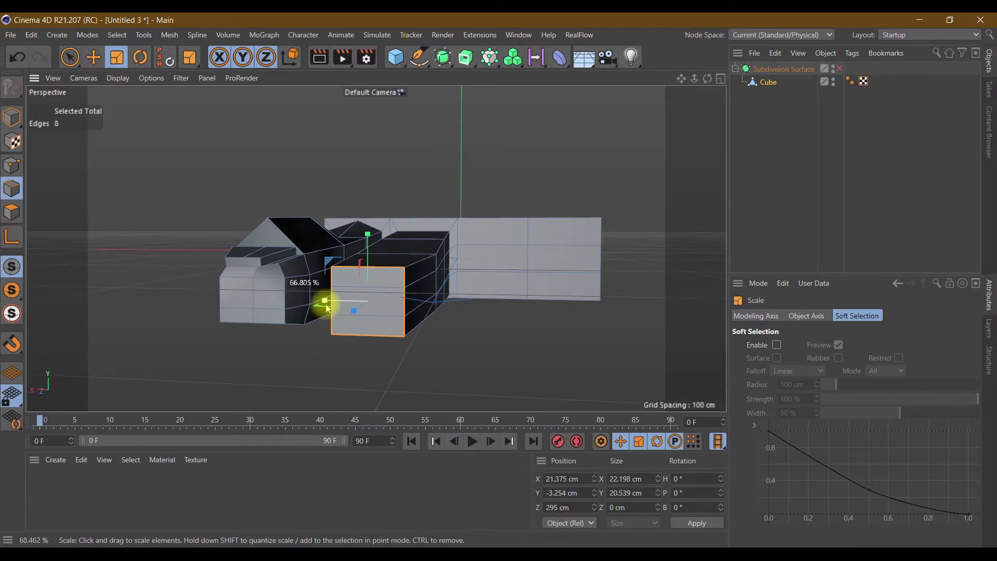
left_click_drag(319, 303, 325, 301)
left_click_drag(711, 83, 712, 151)
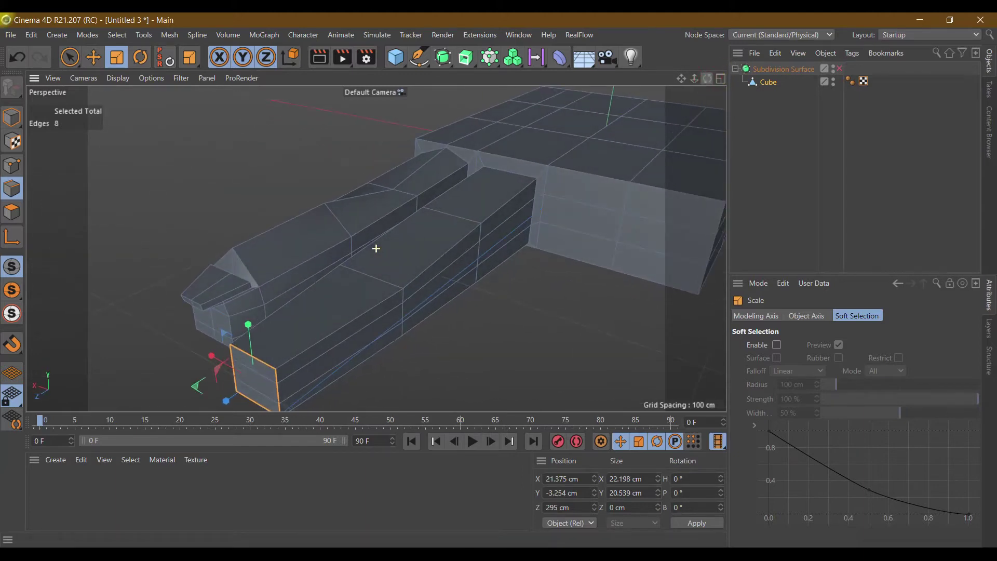
key("space")
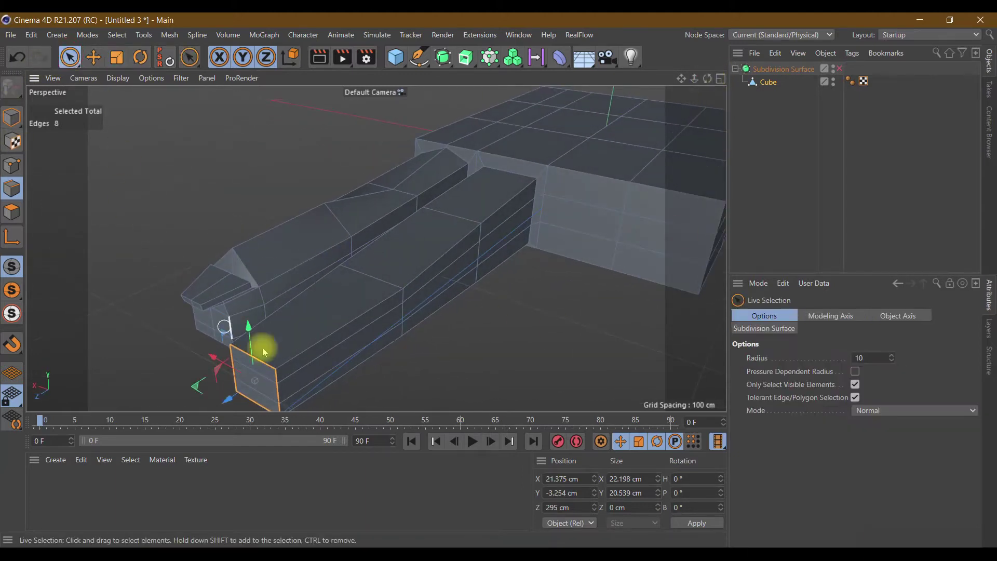
Inset the limb's end face with Extrude Inner at 1.8 cm offset
left_click(10, 207)
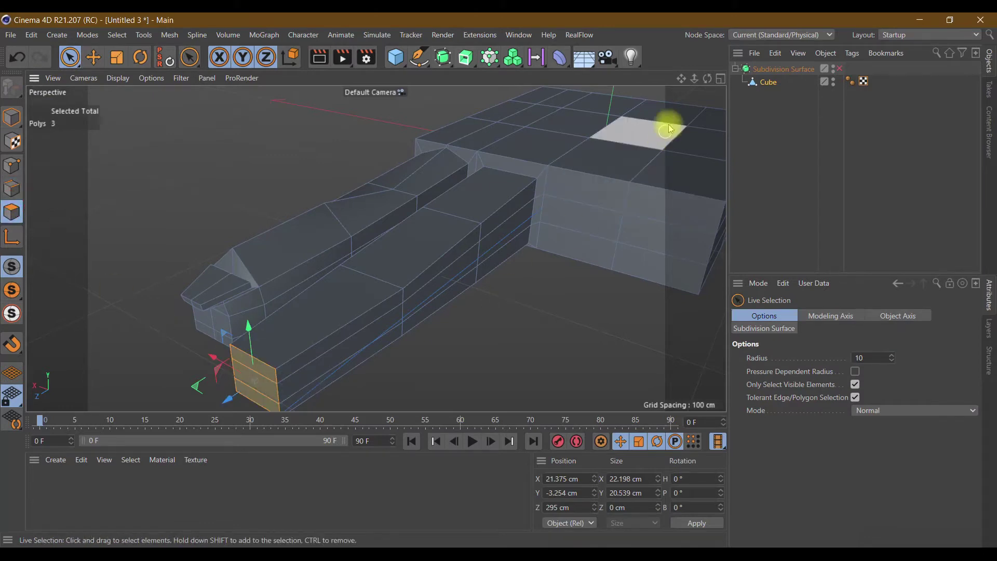
left_click_drag(707, 79, 600, 328)
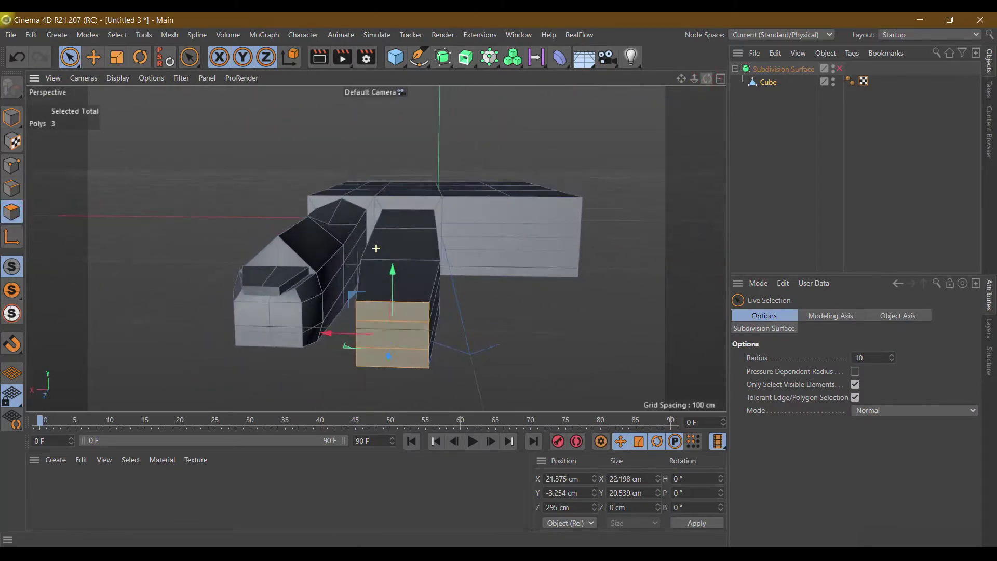
right_click(456, 353)
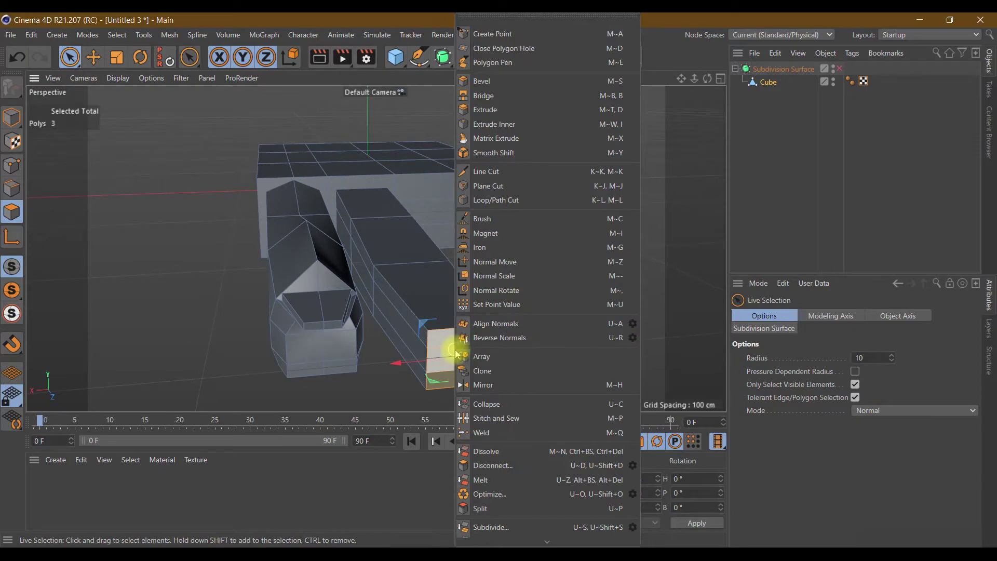
left_click(512, 125)
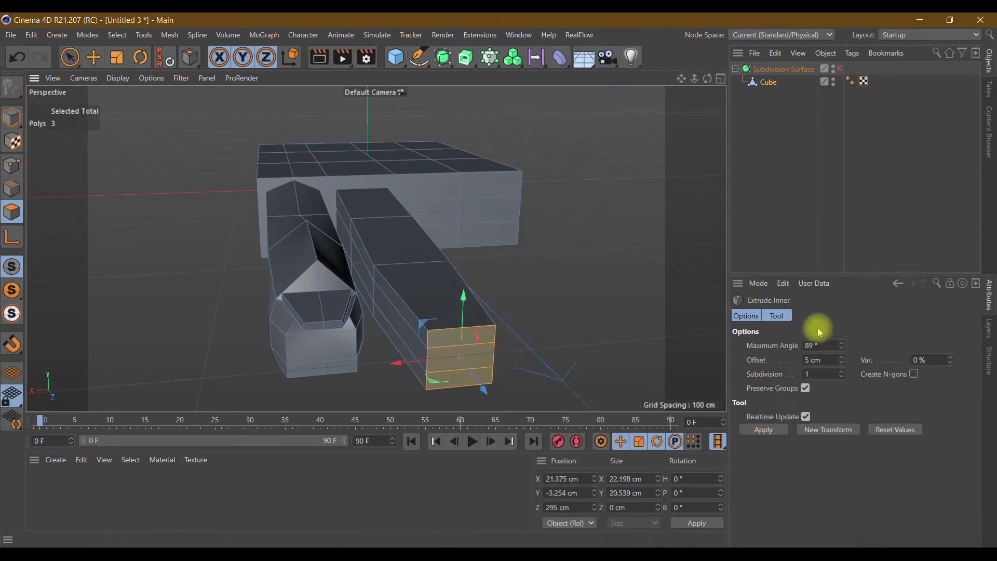
double_click(825, 360)
type("1.8")
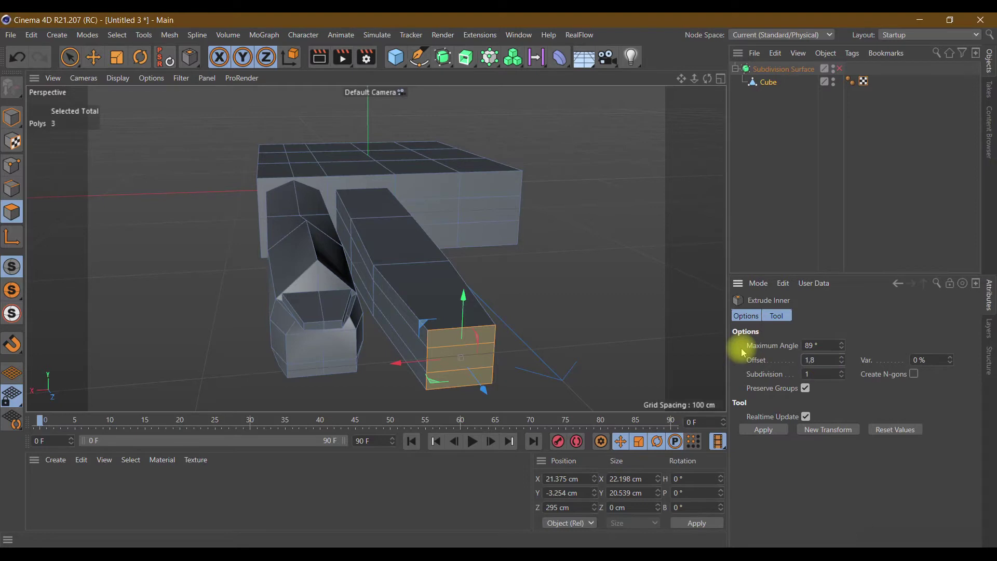
left_click(764, 431)
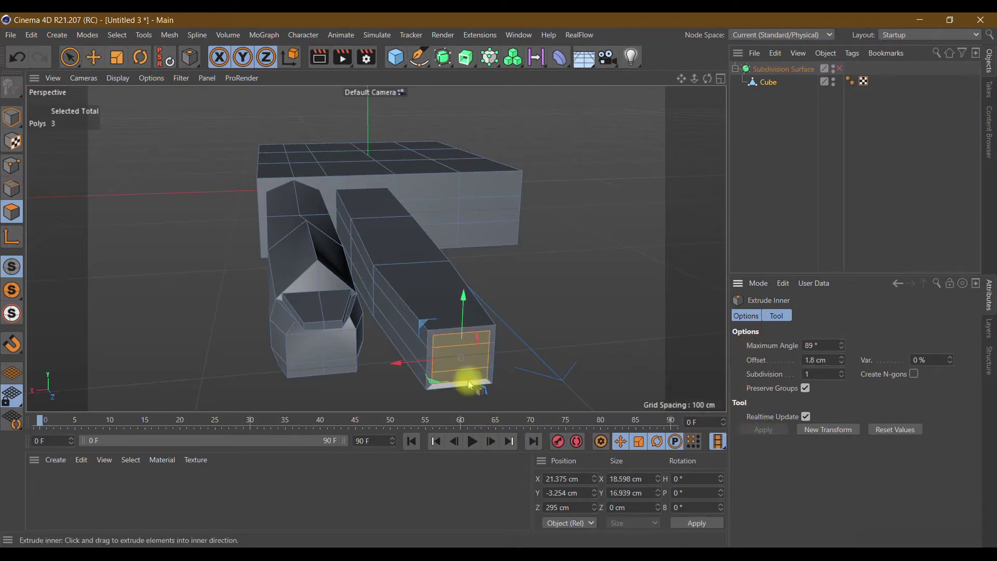
Push the inset end face out about 7.8 cm and select the tip's top face
left_click_drag(708, 83, 699, 122)
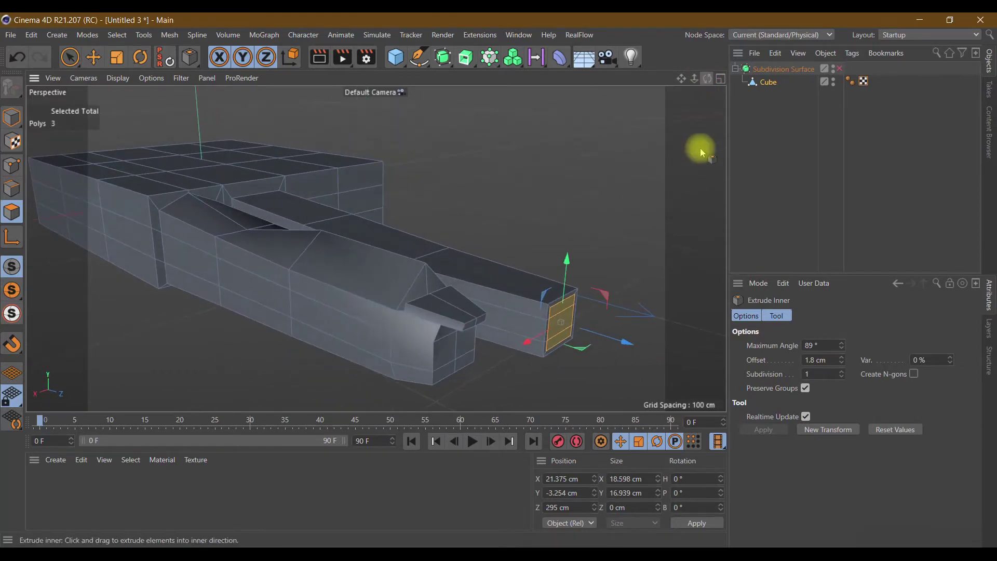
left_click_drag(630, 342, 651, 352)
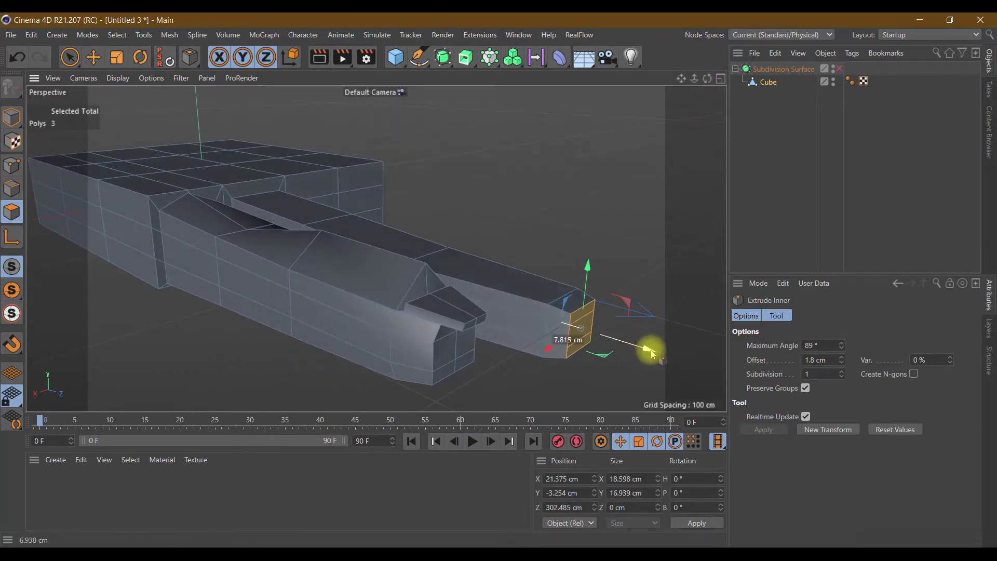
left_click(572, 304)
key("m")
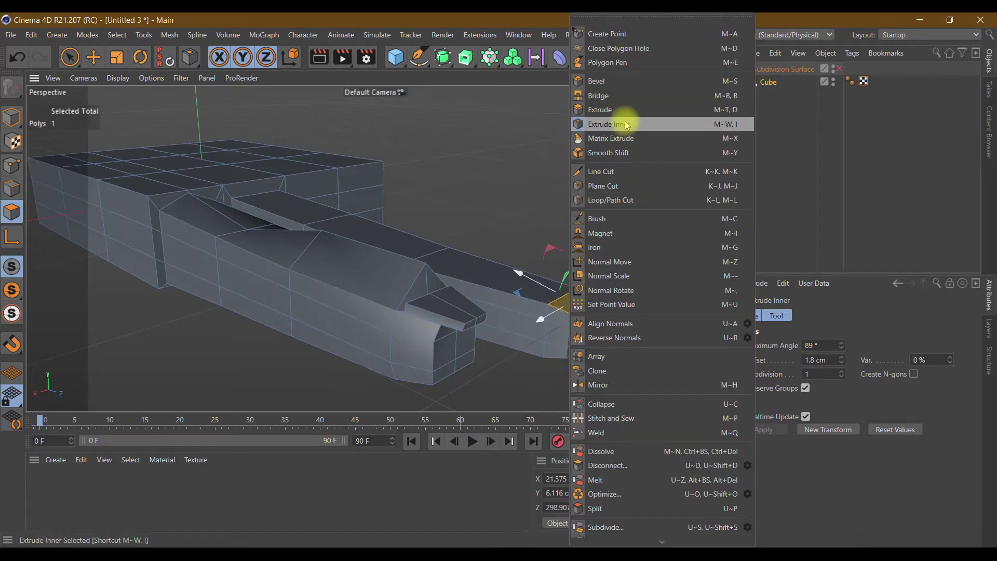
Try an Extrude Inner of 0.8 on the tip's top face, then undo it
left_click(626, 124)
left_click(827, 364)
type("0.8")
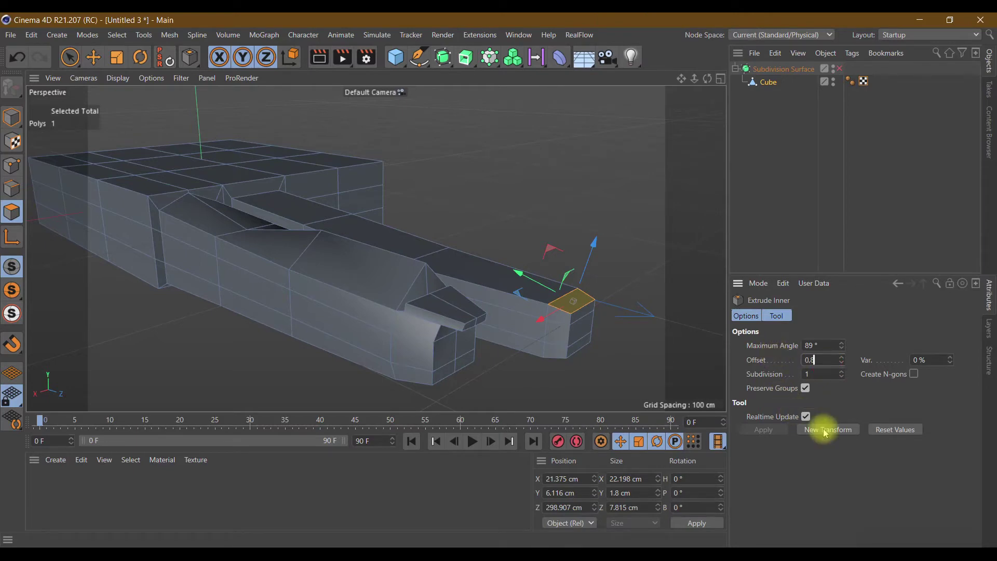
left_click_drag(707, 78, 566, 369)
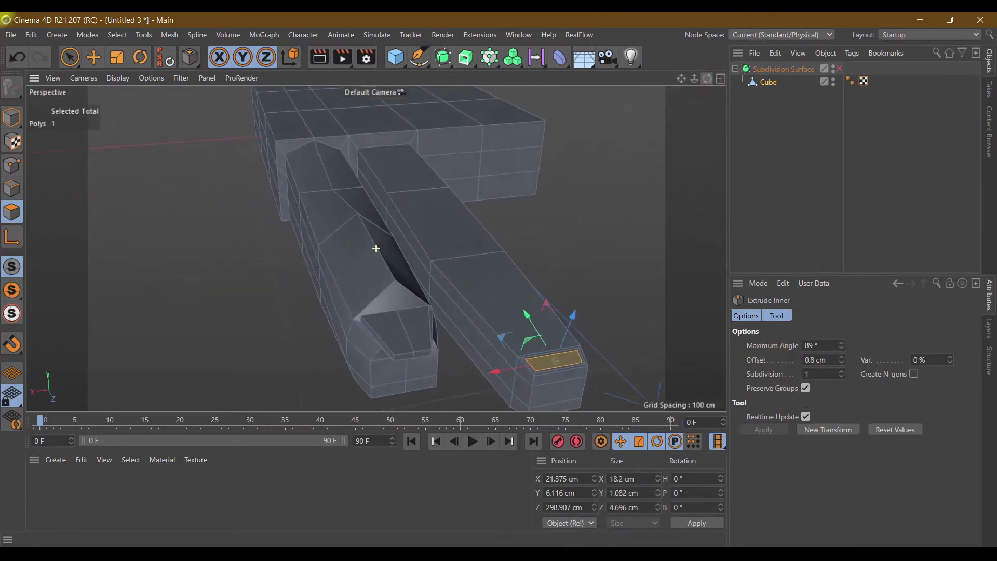
scroll(565, 368, "up", 5)
scroll(563, 365, "up", 5)
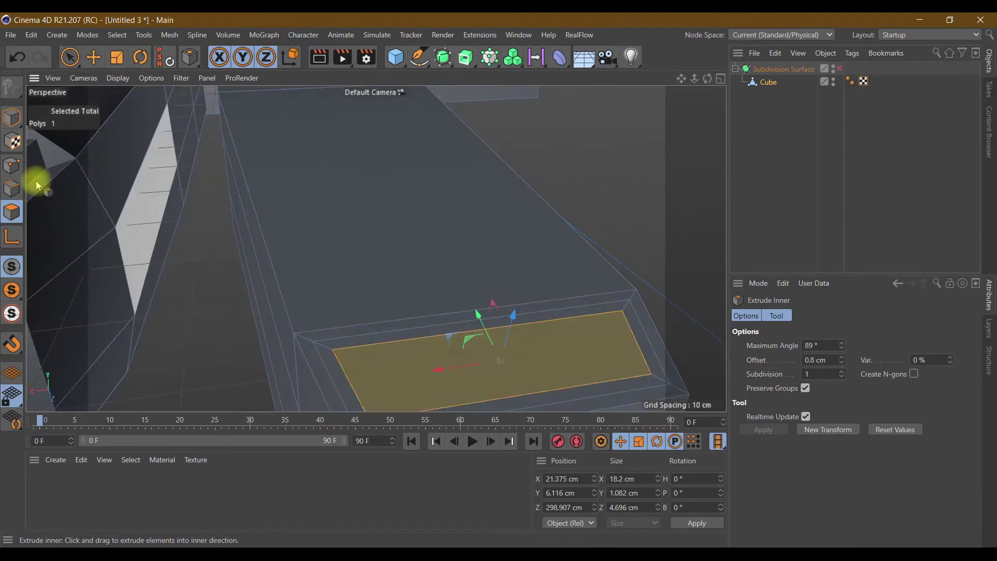
left_click(16, 59)
scroll(553, 223, "down", 3)
scroll(552, 223, "down", 3)
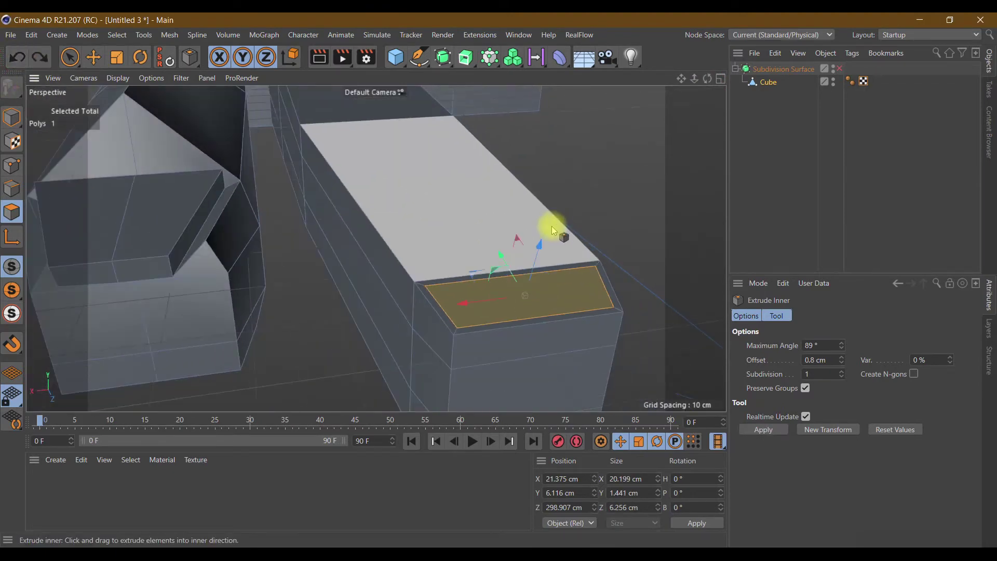
Extrude the tip's top face up 3 cm and select the raised plate's front strip
right_click(524, 286)
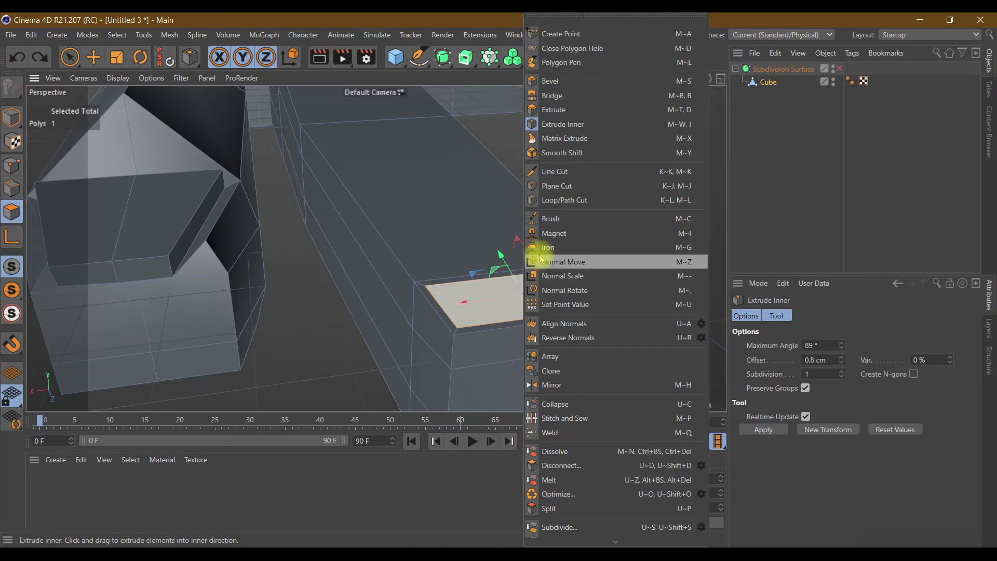
left_click(578, 110)
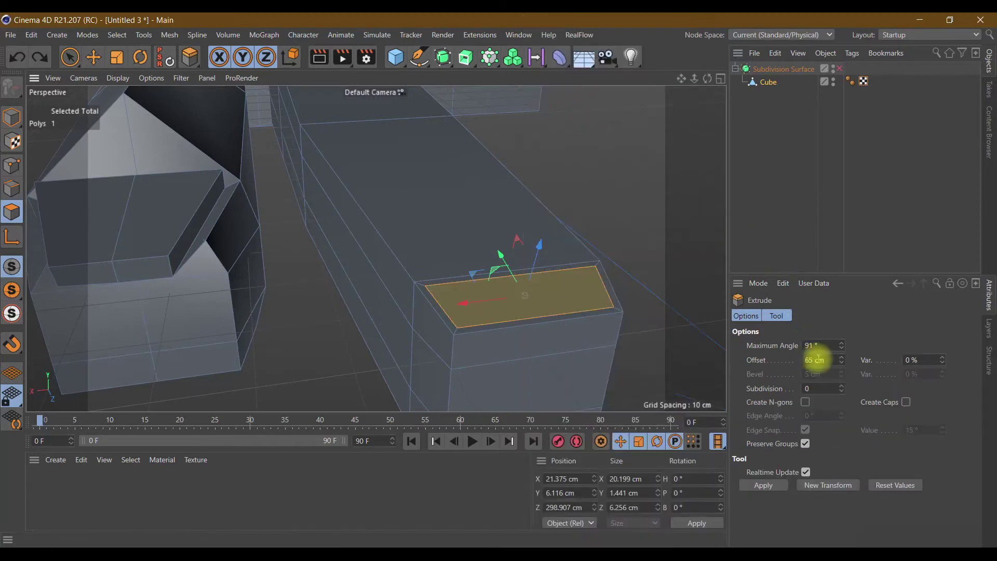
left_click(819, 359)
type("3")
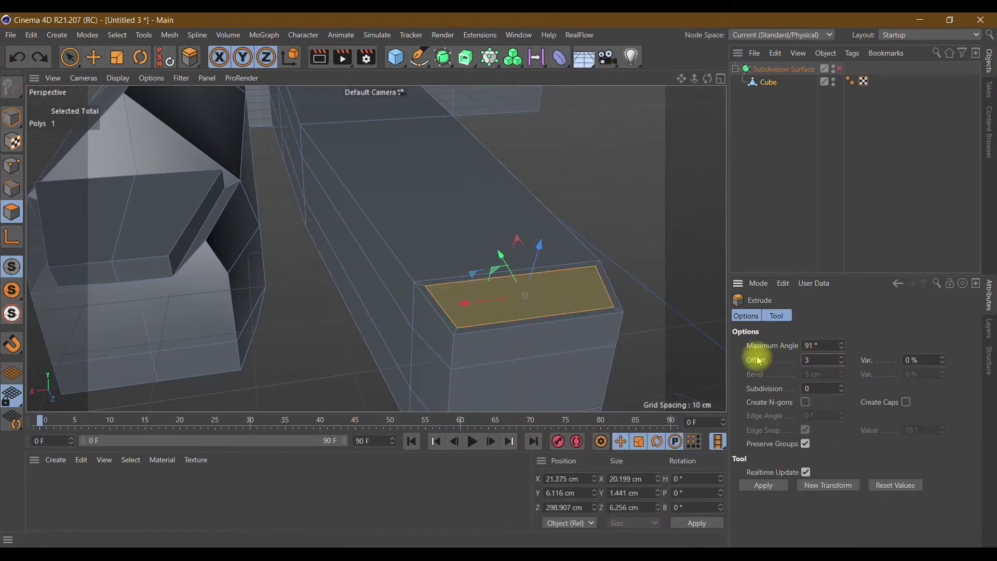
left_click(769, 486)
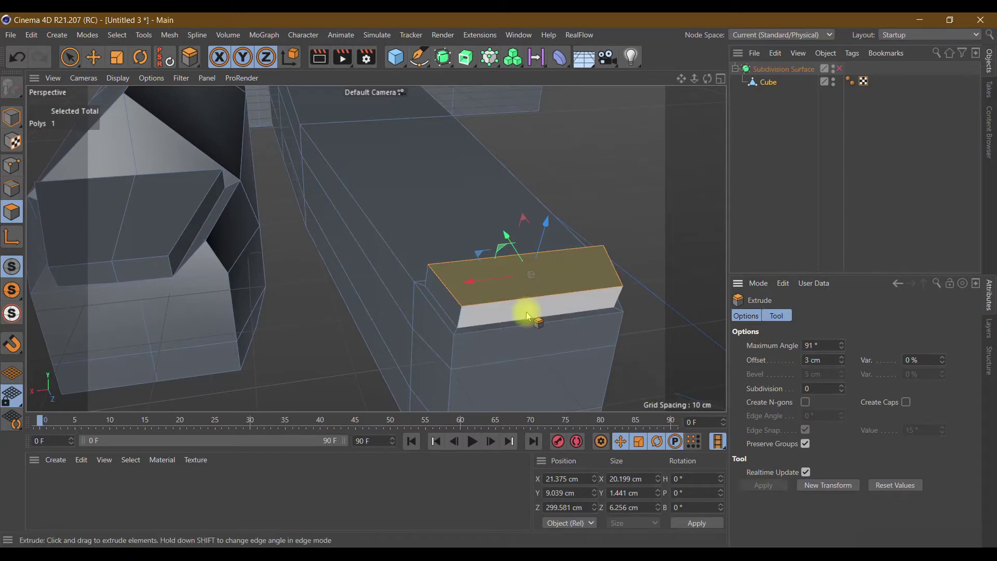
left_click(528, 312)
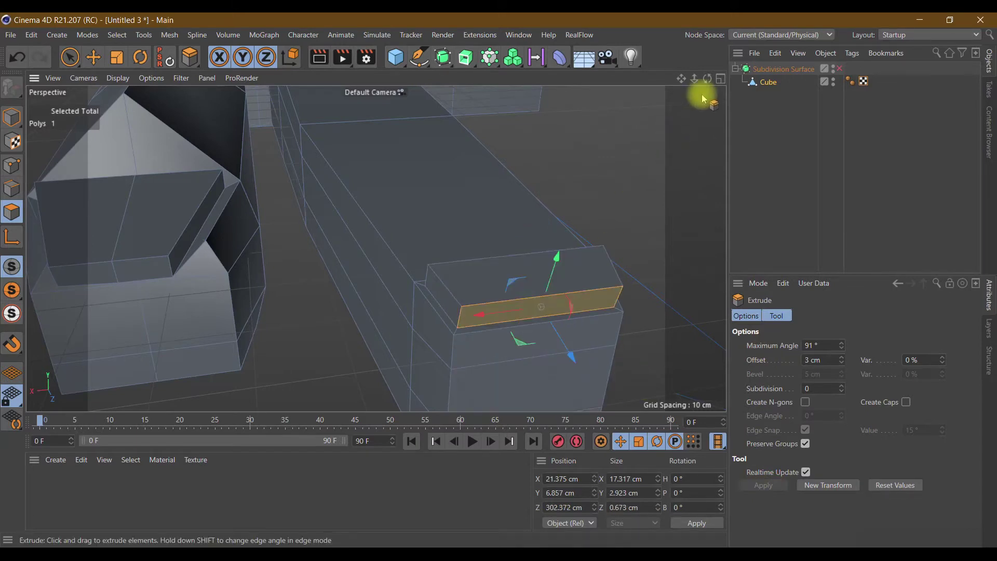
mouse_move(707, 79)
left_mouse_down()
mouse_move(682, 259)
mouse_move(708, 302)
left_mouse_up()
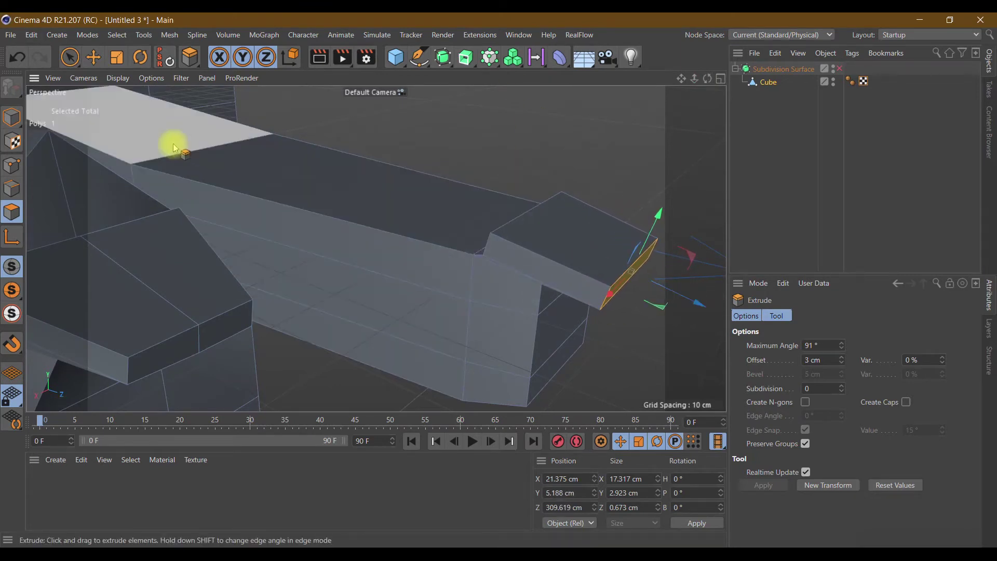
In Edge mode, select an edge along the limb's top
left_click(10, 187)
left_click(415, 243)
right_click(413, 240)
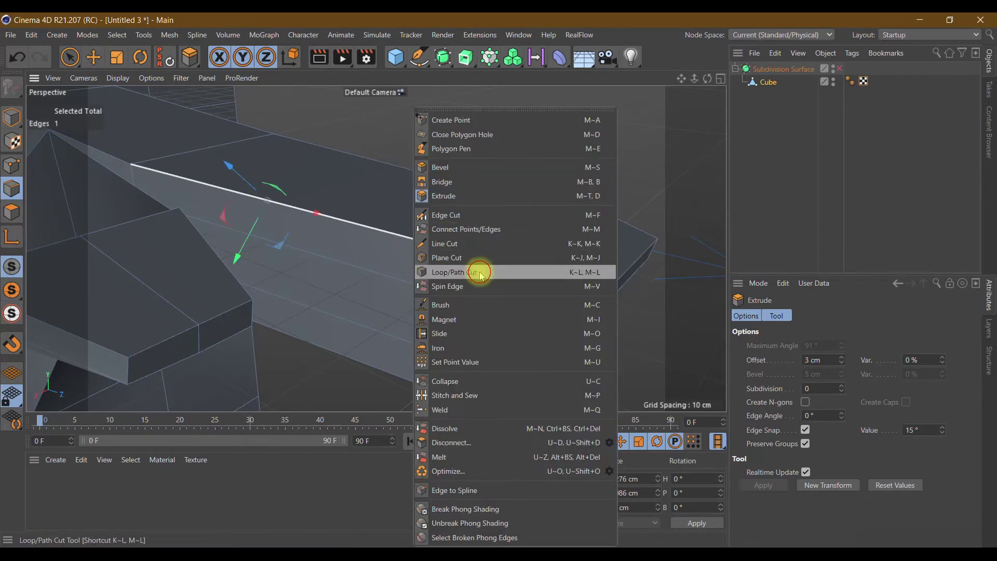
Loop-cut a lengthwise edge loop at 52.53% through the limb and nail
left_click(479, 272)
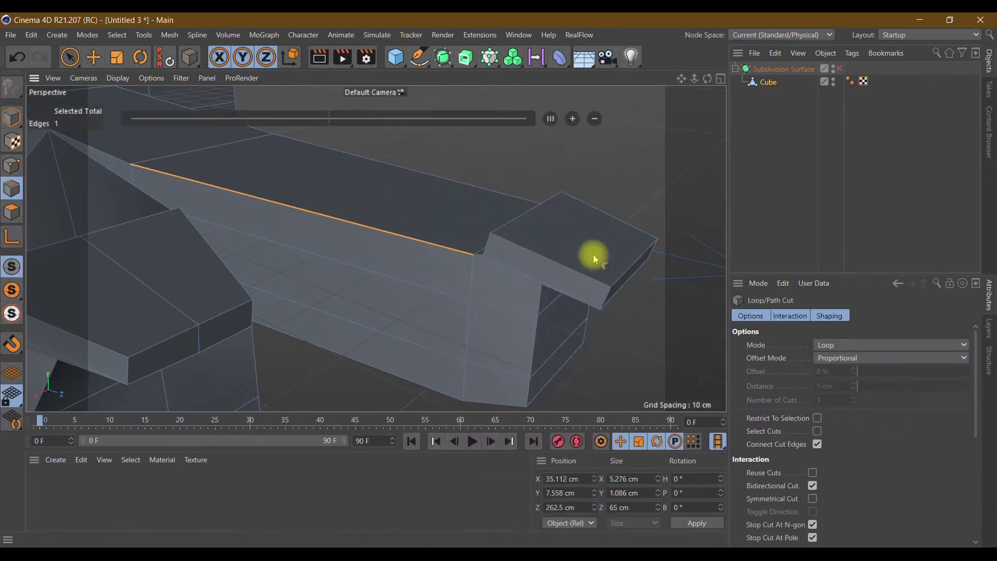
left_click(531, 207)
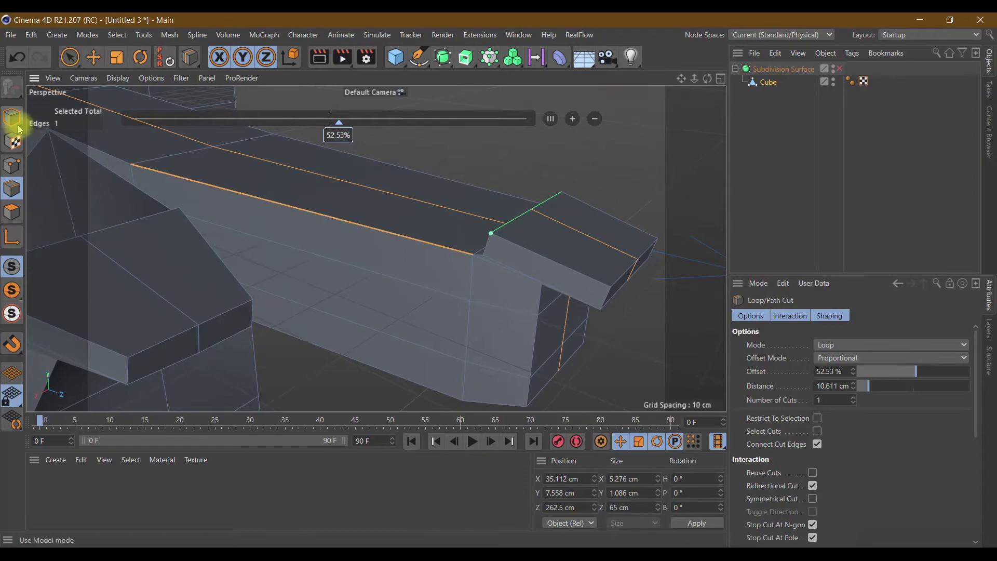
left_click(13, 212)
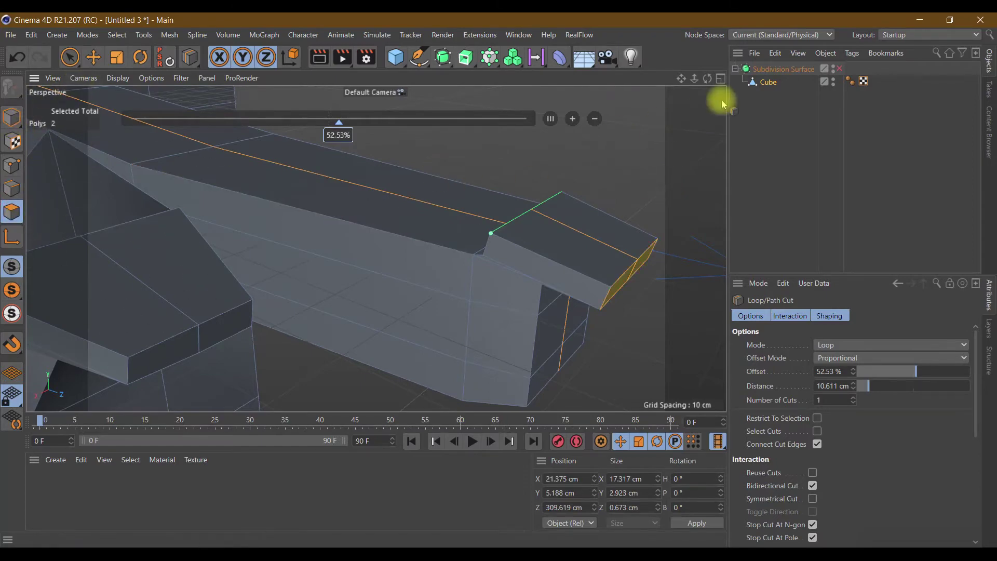
left_click_drag(705, 84, 376, 248)
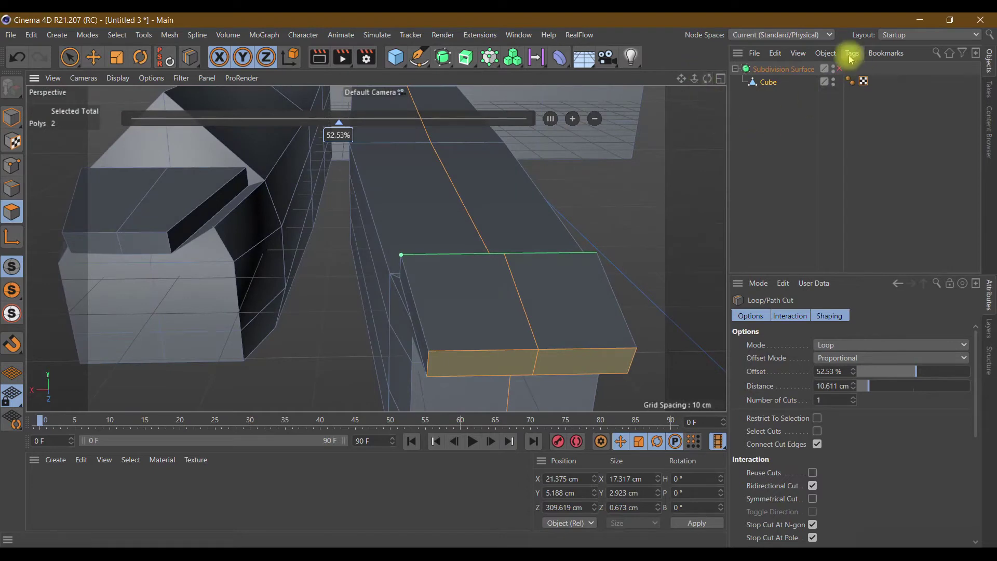
Re-enable Subdivision Surface smoothing and switch to Points mode with Live Selection
left_click(840, 68)
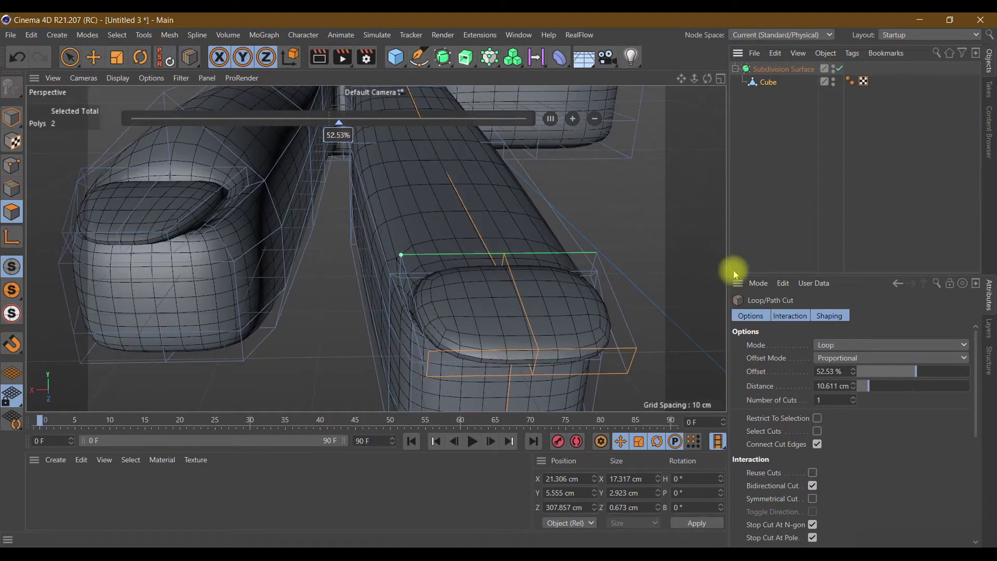
left_click(11, 166)
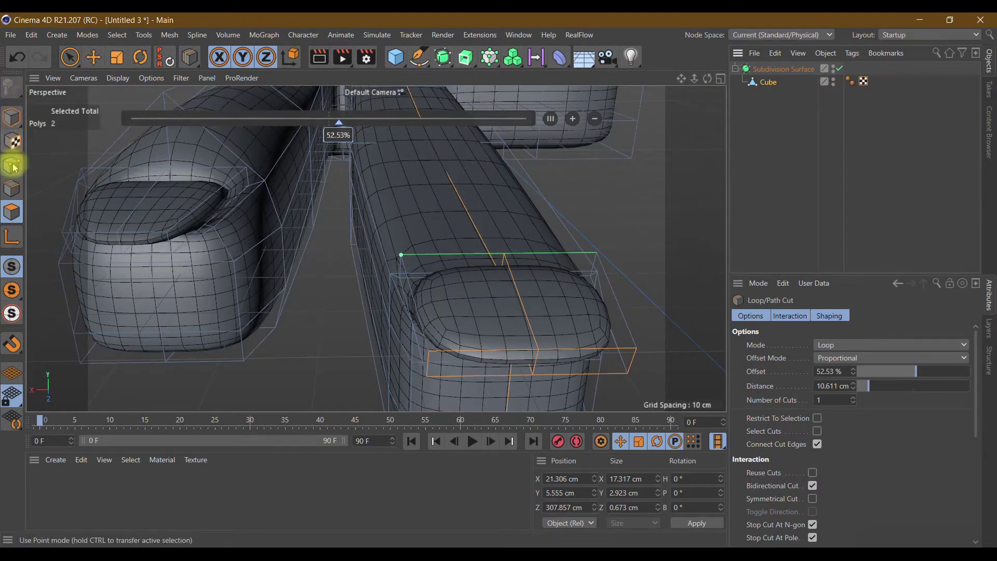
left_click(73, 57)
left_click_drag(707, 77, 663, 145)
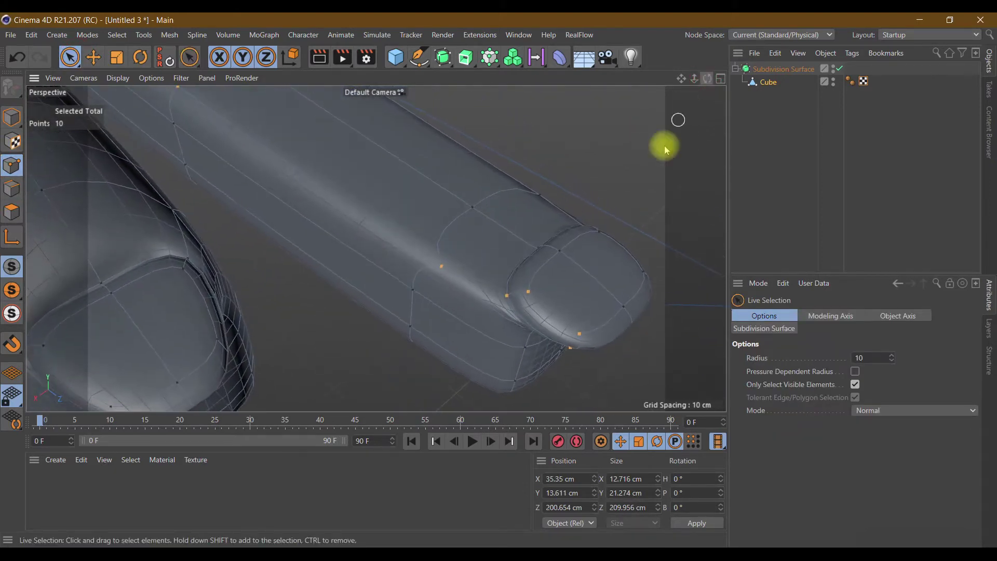
Raise a nail-cap point slightly and a finger-top point about 14 cm to Y 13.345 cm
left_click(538, 248)
mouse_move(545, 229)
left_mouse_down()
mouse_move(536, 214)
mouse_move(534, 252)
left_mouse_up()
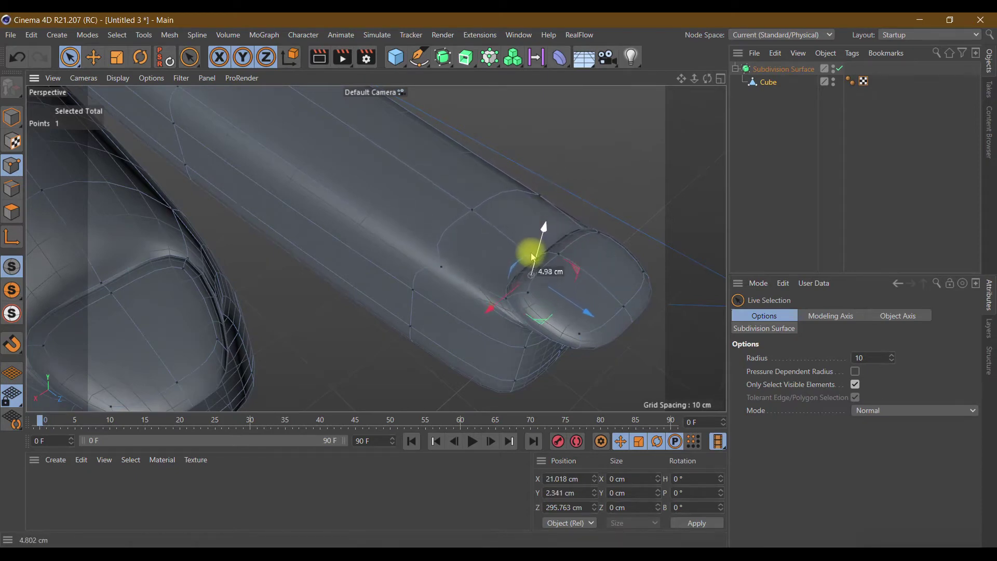
left_click(472, 210)
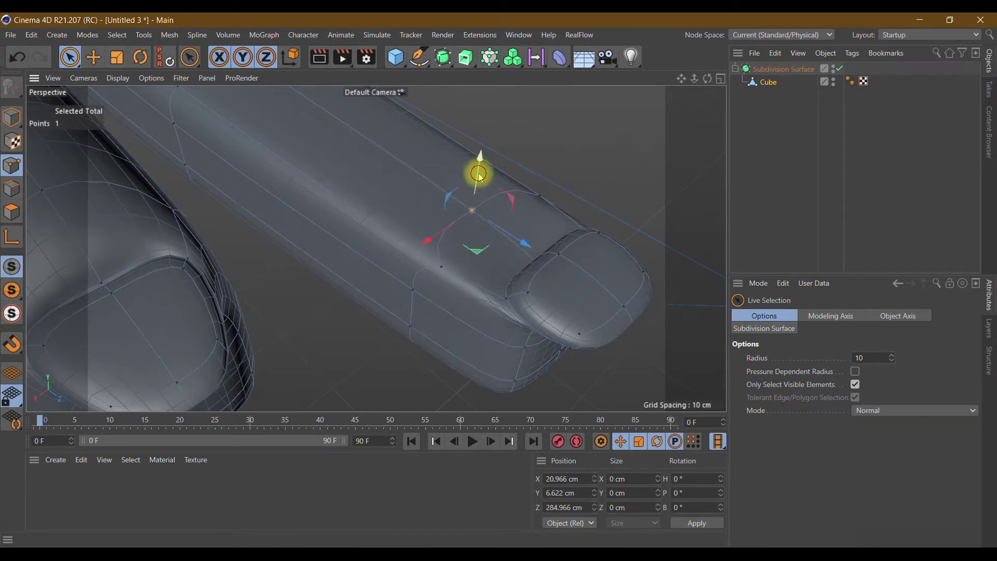
left_click_drag(479, 173, 489, 96)
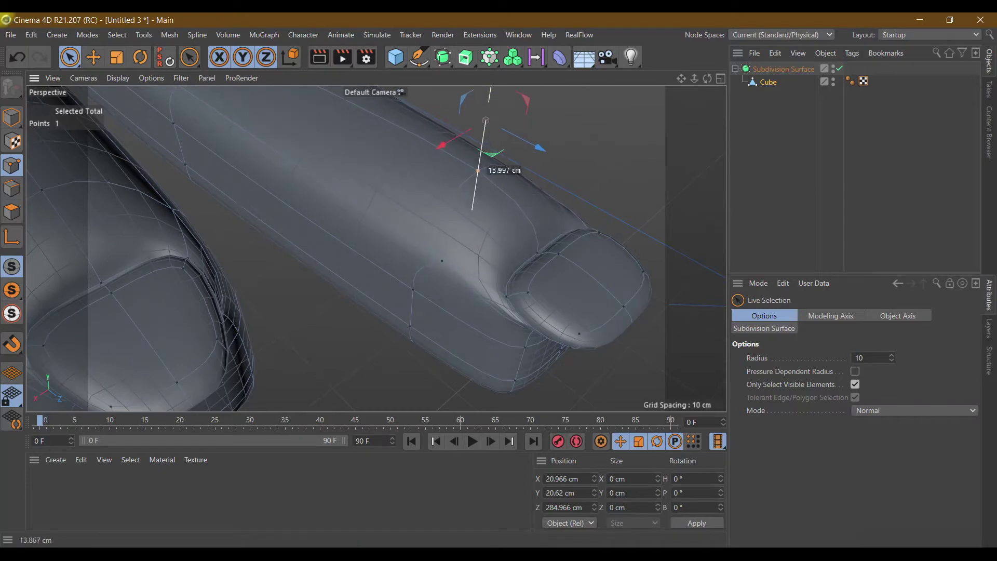
Zoom out to frame both fingers and show the Cube's properties
scroll(616, 202, "down", 3)
scroll(616, 203, "down", 2)
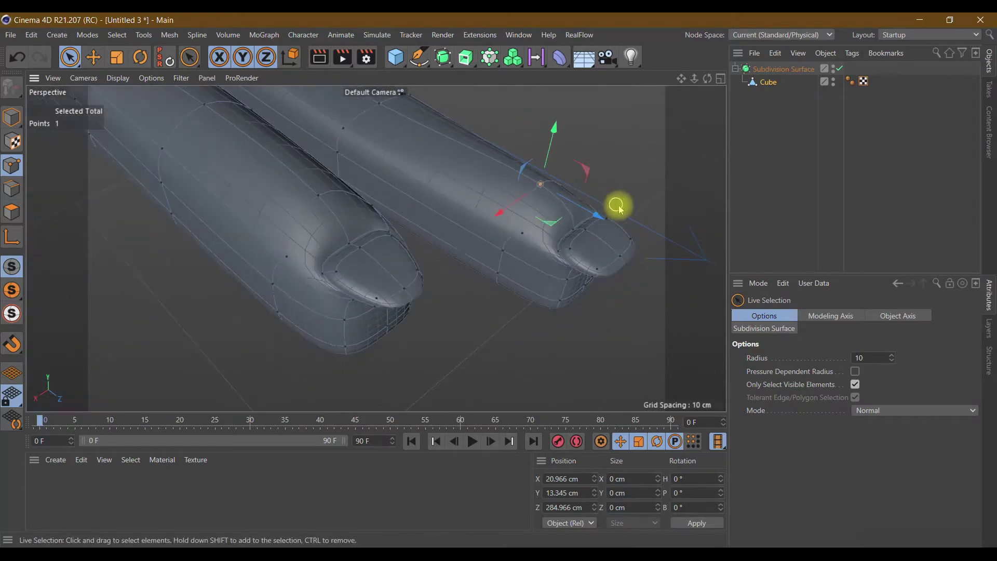
left_click_drag(709, 88, 676, 215)
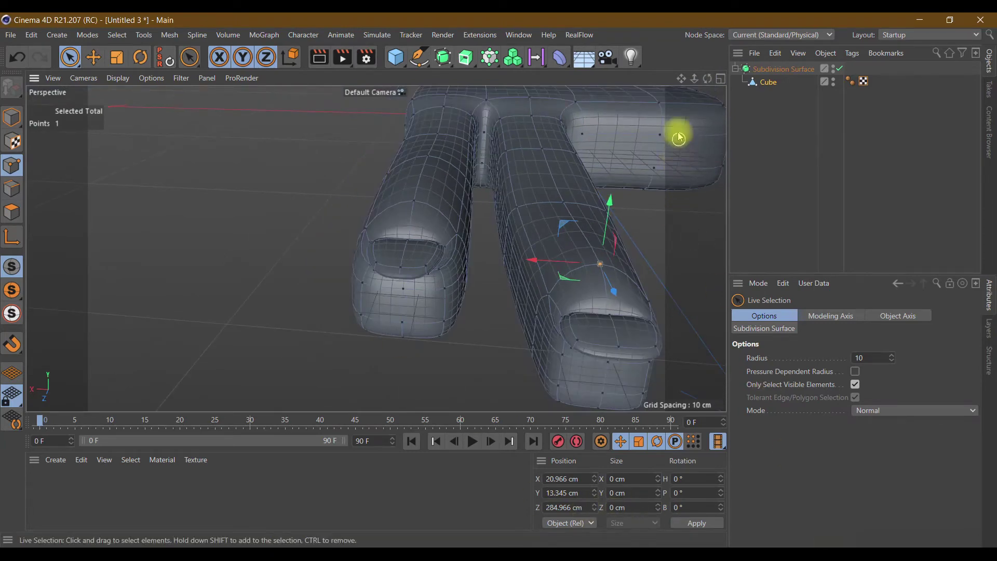
left_click_drag(685, 80, 710, 132)
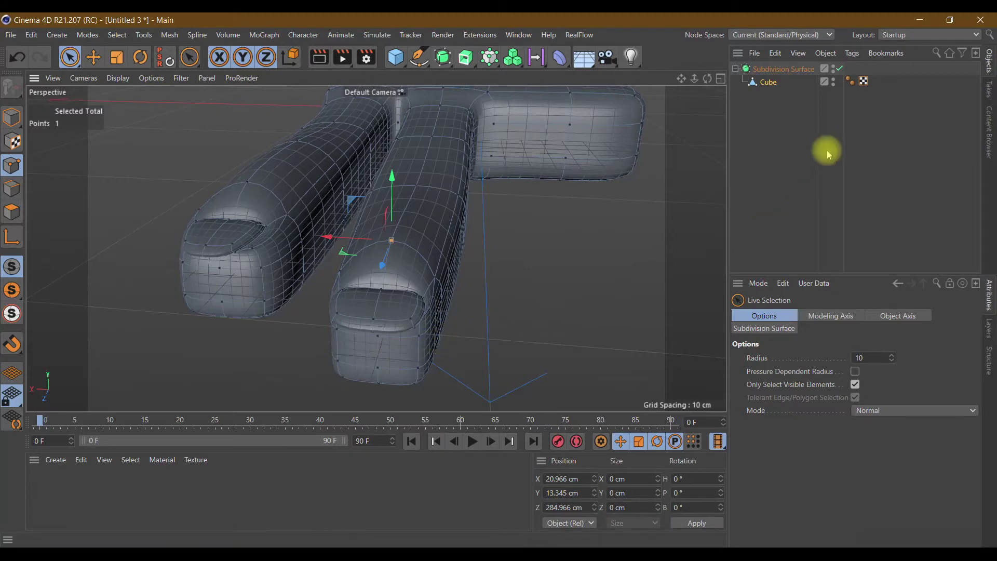
left_click(761, 83)
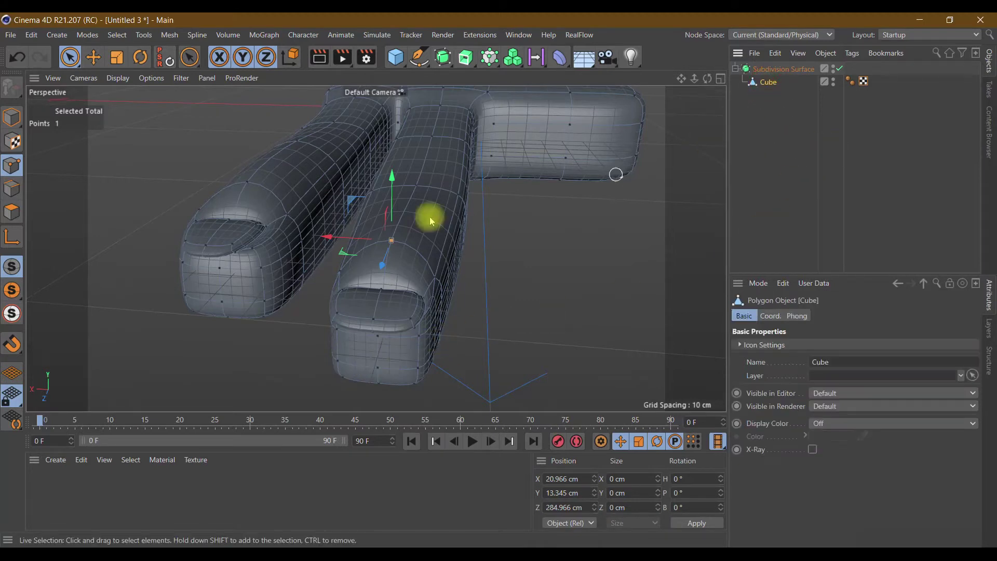
Push the front limb's two nail faces forward and narrow them from about 17.3 to 11.5 cm wide
left_click(11, 212)
left_click_drag(360, 358, 343, 383)
left_click(111, 61)
left_click_drag(270, 343, 303, 344)
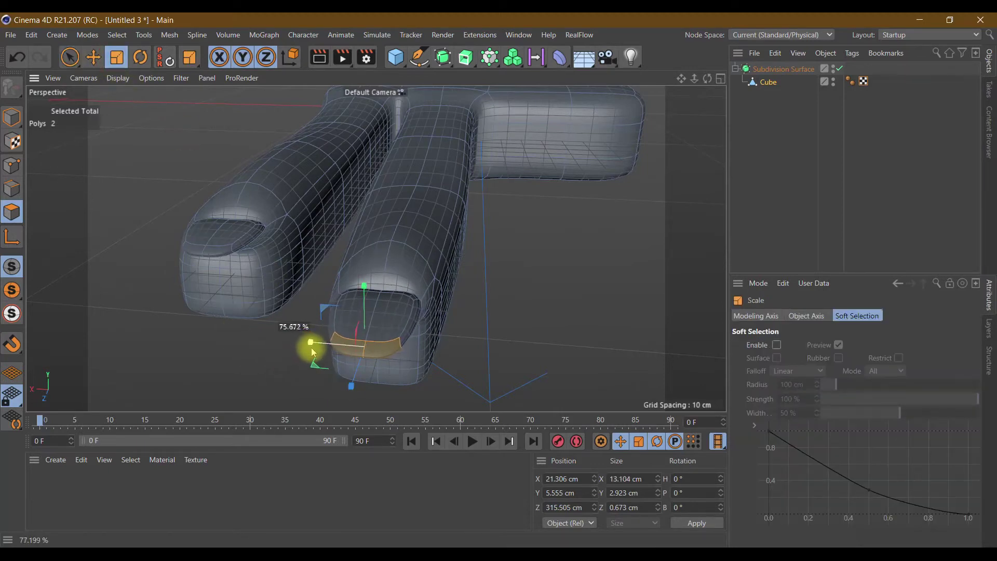
left_click_drag(318, 358, 318, 357)
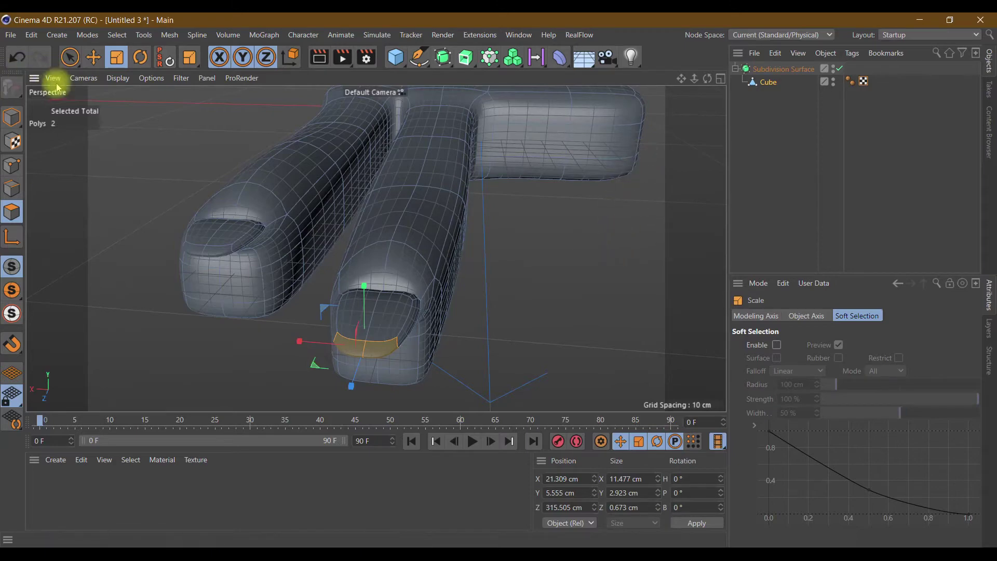
left_click(11, 165)
left_click(69, 56)
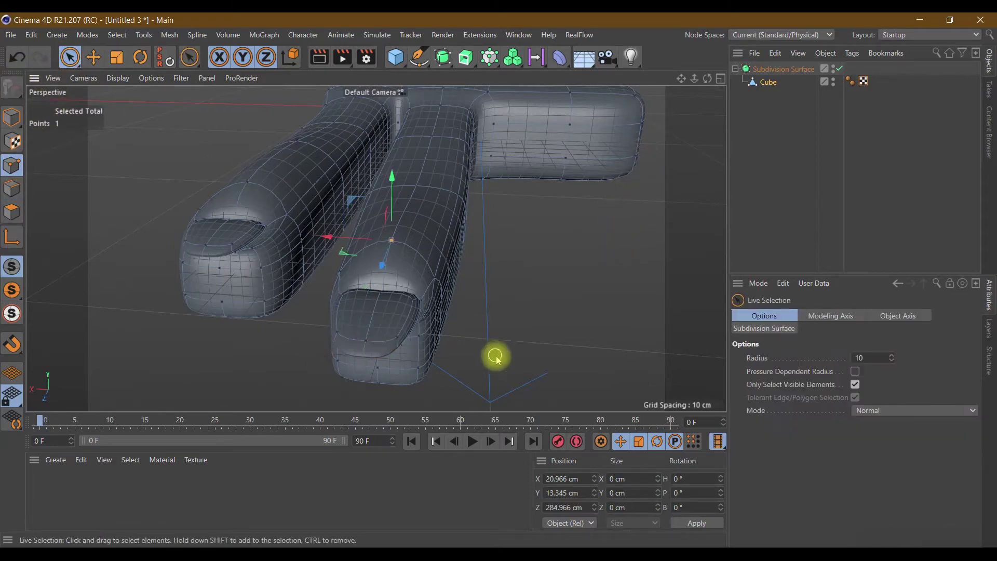
Slide a point on the front fingertip's top edge along the limb to reshape it
left_click_drag(707, 78, 376, 249)
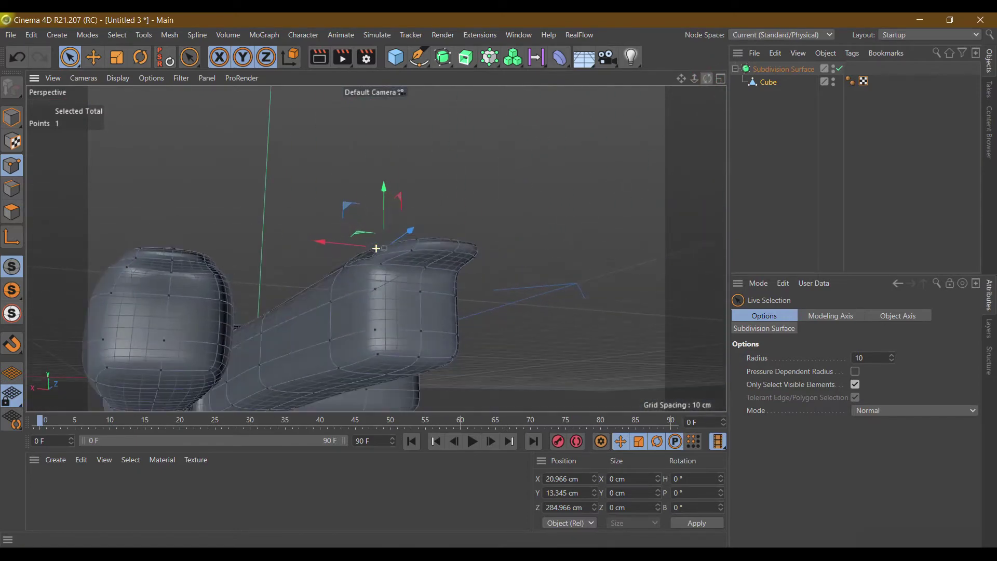
left_click_drag(707, 78, 429, 274)
left_click(426, 274)
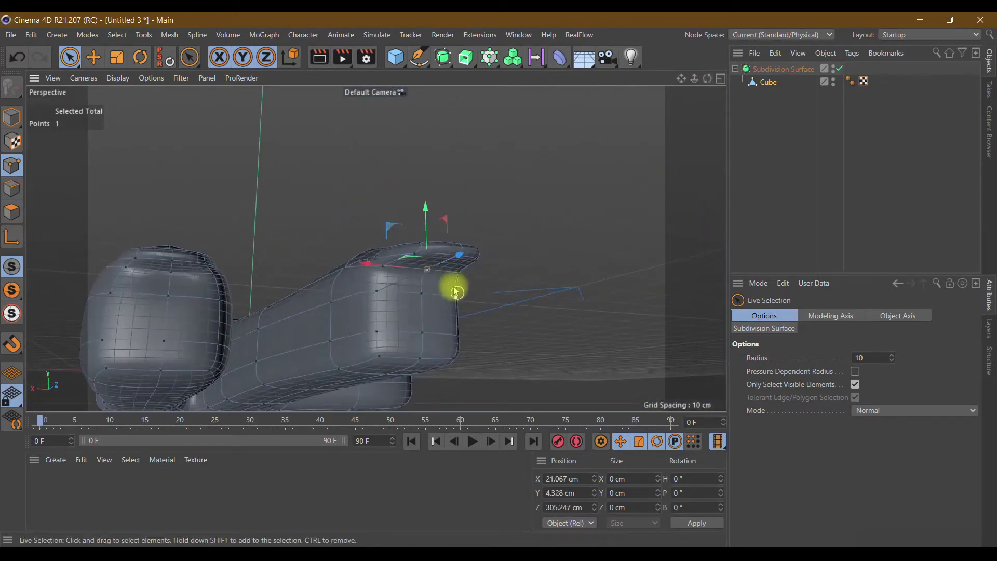
left_click_drag(463, 258, 449, 261)
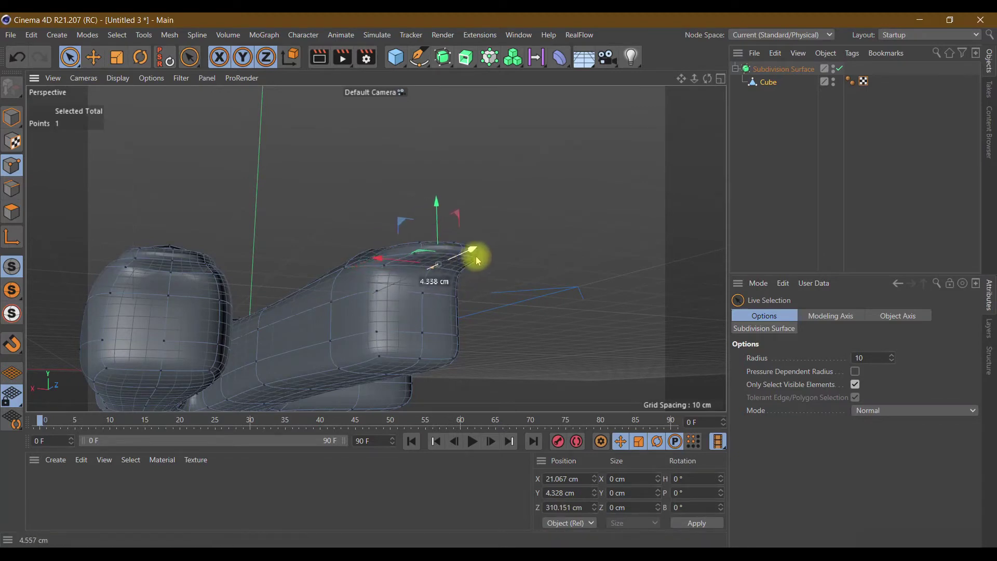
left_click_drag(458, 265, 471, 265)
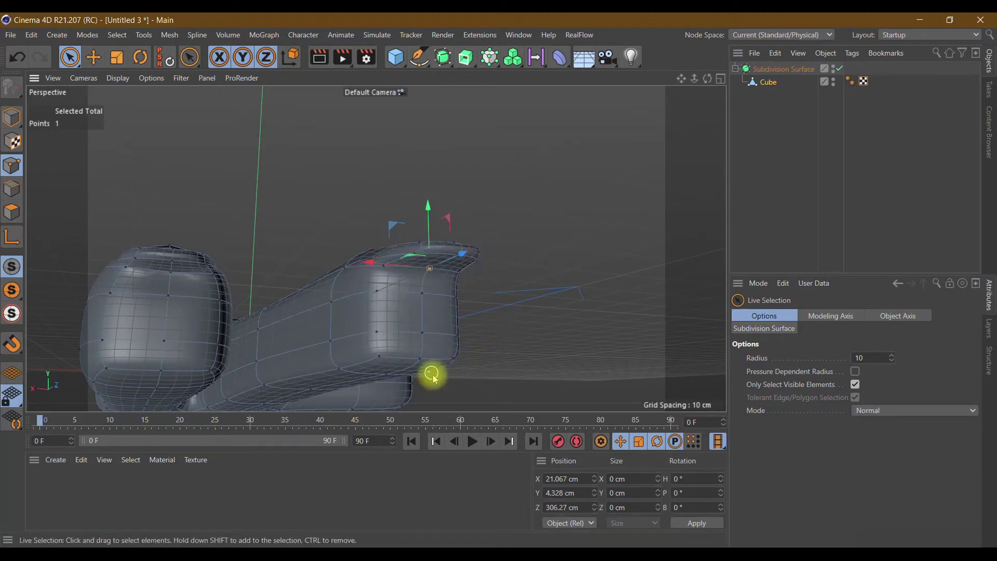
Move the two nail-tip points outward and shift the other fingertip's points about 2.5 cm sideways
mouse_move(707, 78)
left_mouse_down()
mouse_move(376, 249)
mouse_move(684, 113)
left_mouse_up()
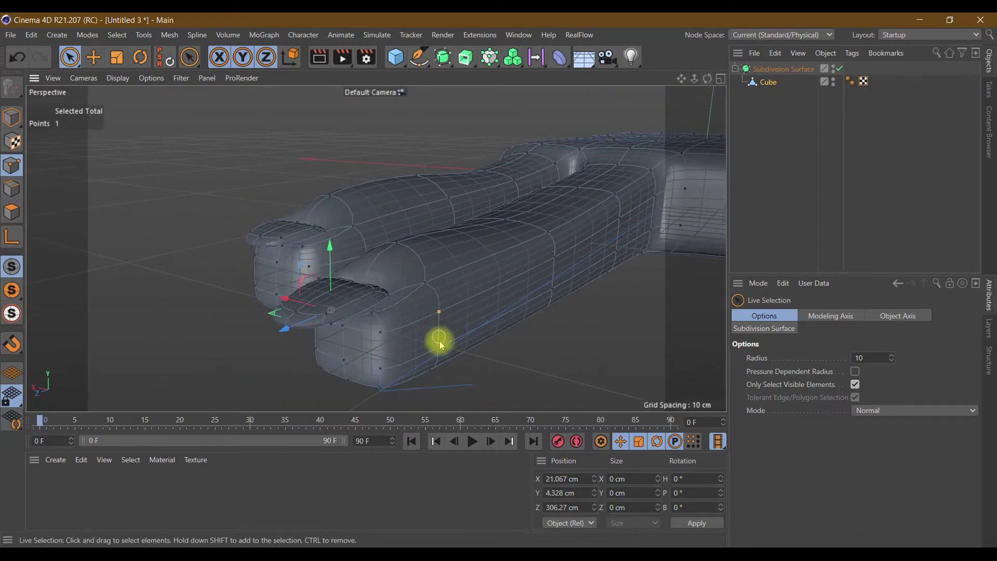
left_click_drag(440, 369, 468, 356)
left_click_drag(397, 318, 415, 334)
left_click_drag(706, 91, 404, 307)
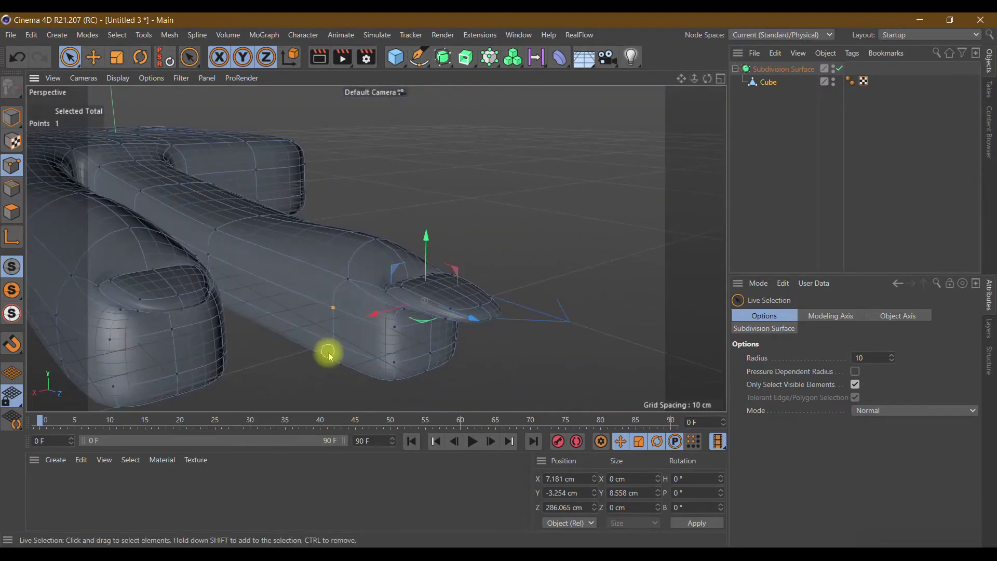
left_click(338, 345)
left_click_drag(345, 345, 277, 347)
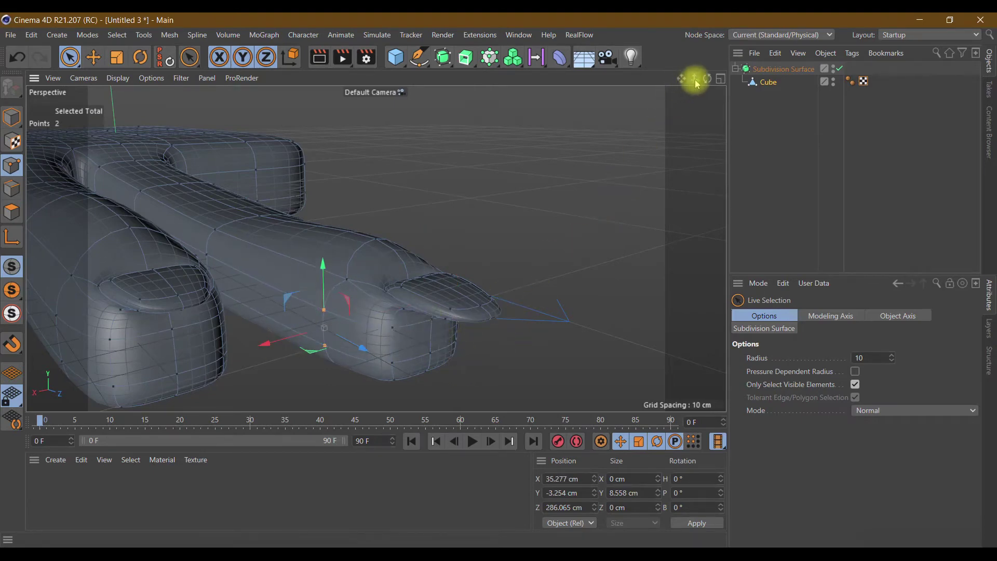
left_click_drag(706, 85, 654, 149)
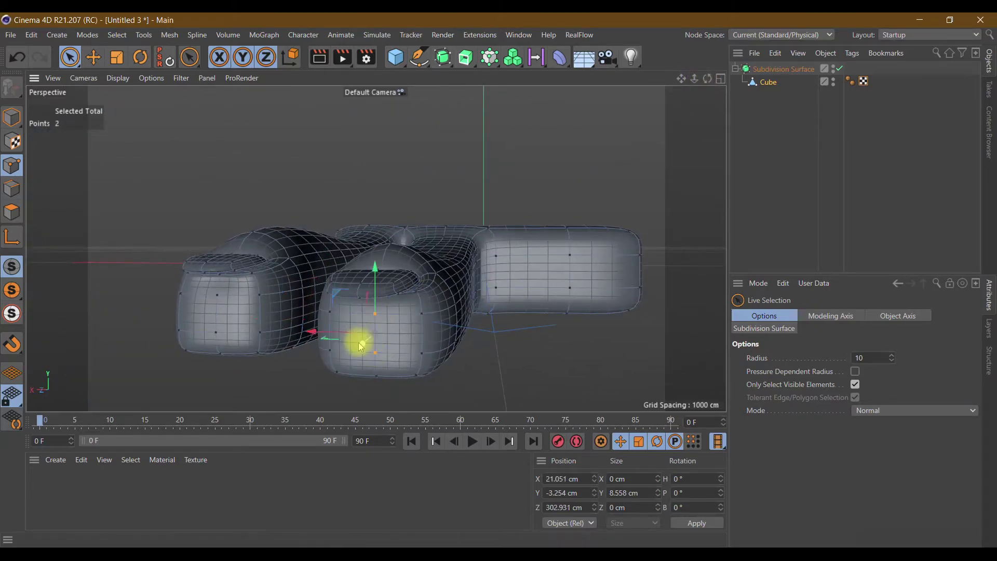
Nudge the selected tip points and the left limb's tip points forward
left_click_drag(361, 346, 357, 351)
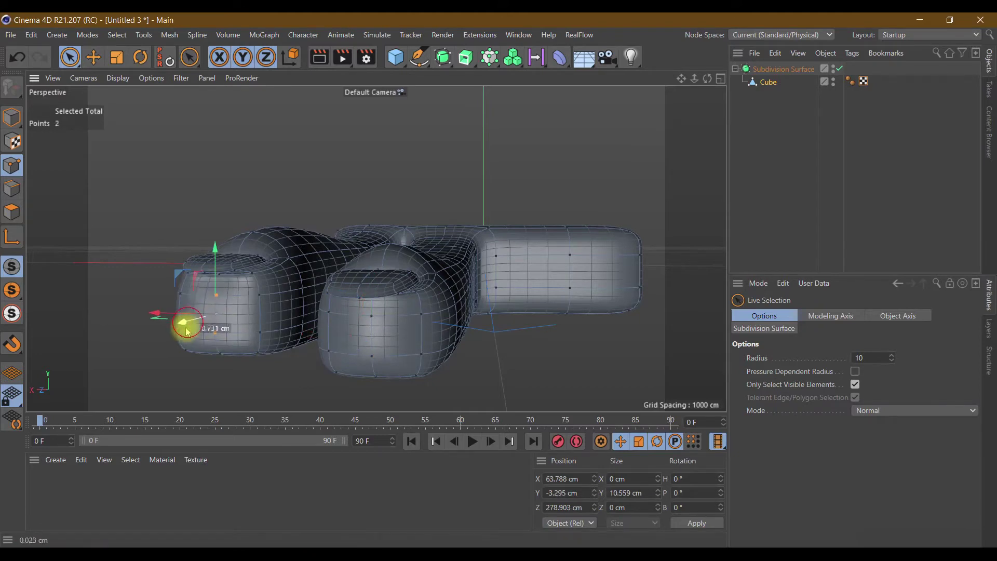
left_click_drag(188, 328, 181, 340)
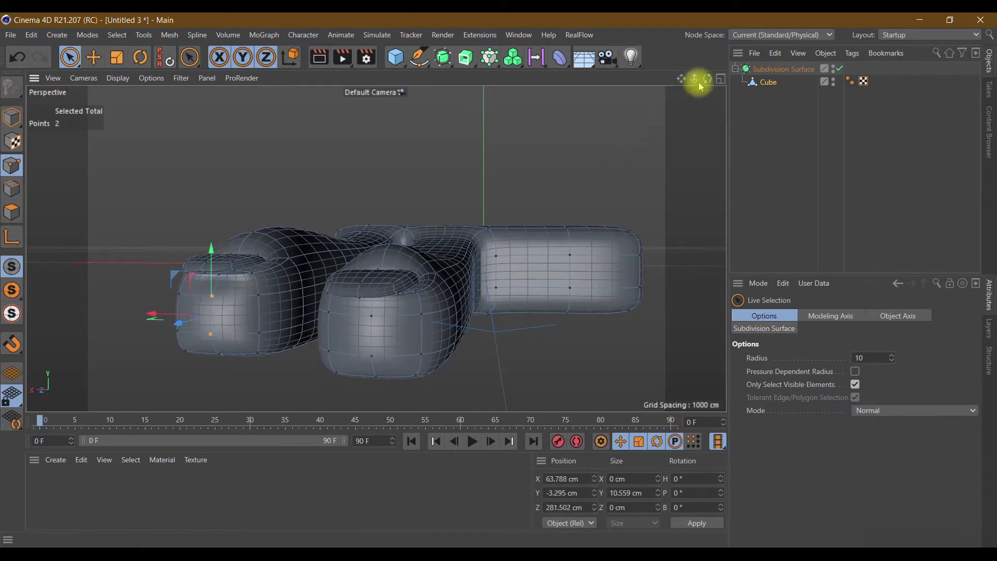
left_click_drag(706, 83, 525, 210)
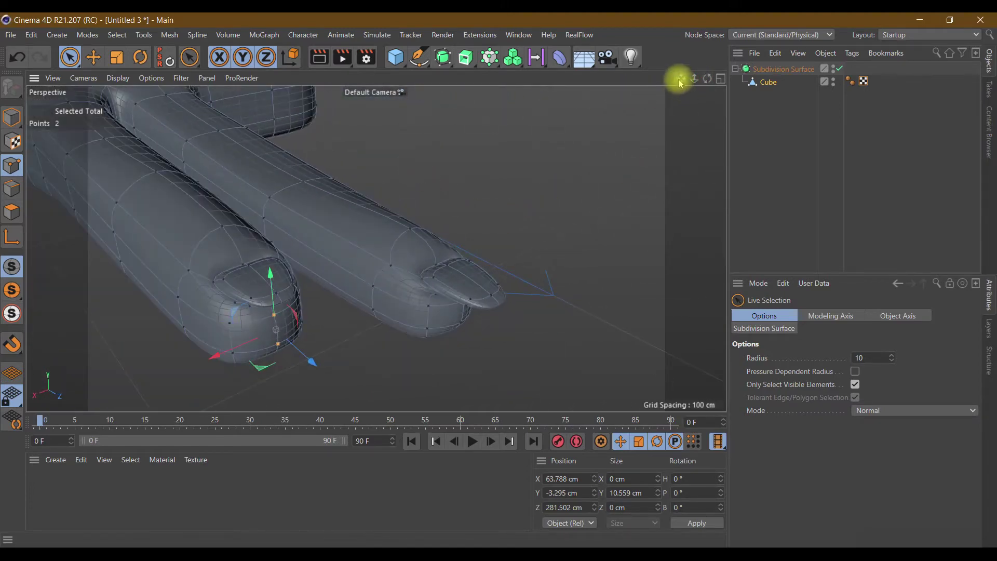
left_click_drag(681, 79, 361, 233)
Raise a point on the limb's upper edge to round its top, then select points along the left limb's side
left_click(381, 264)
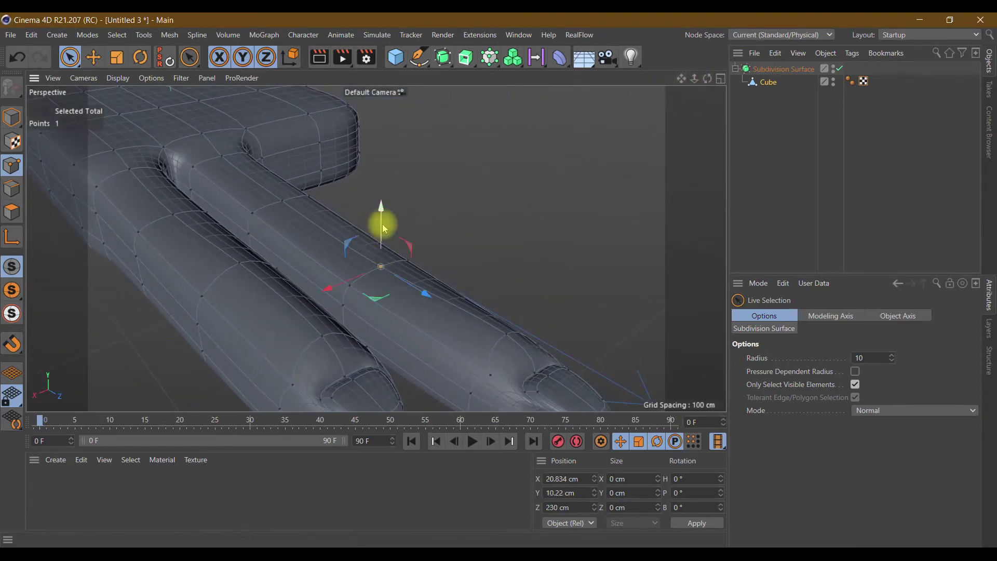
left_click(281, 199)
left_click_drag(279, 163, 275, 156)
scroll(490, 149, "down", 5)
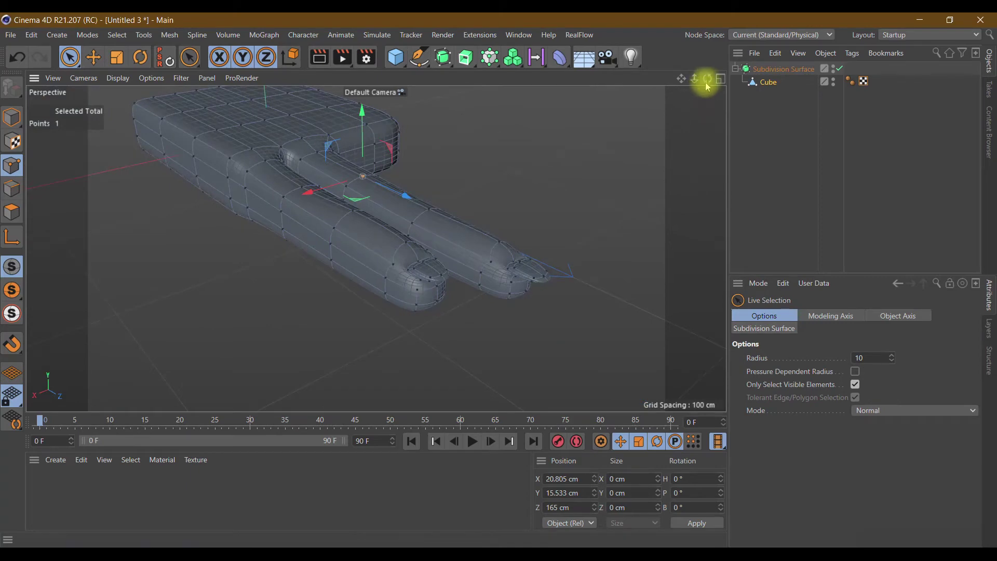
left_click_drag(707, 79, 376, 248)
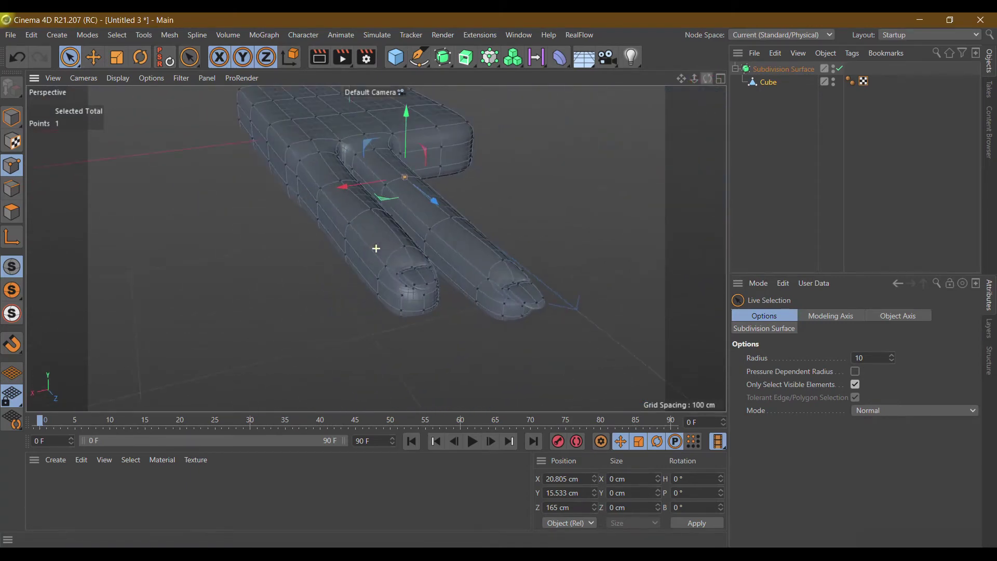
left_click_drag(376, 248, 196, 148)
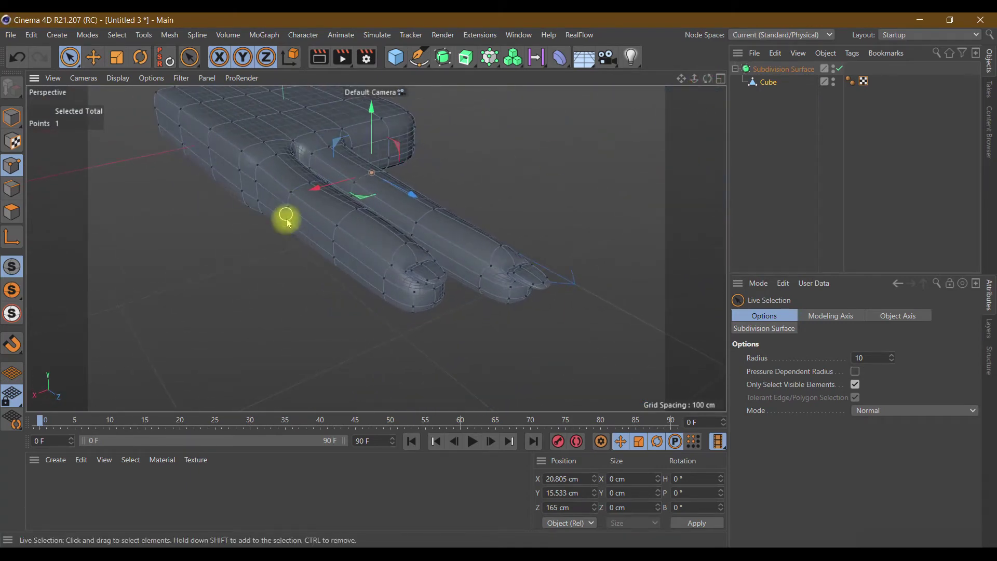
left_click_drag(286, 220, 283, 260)
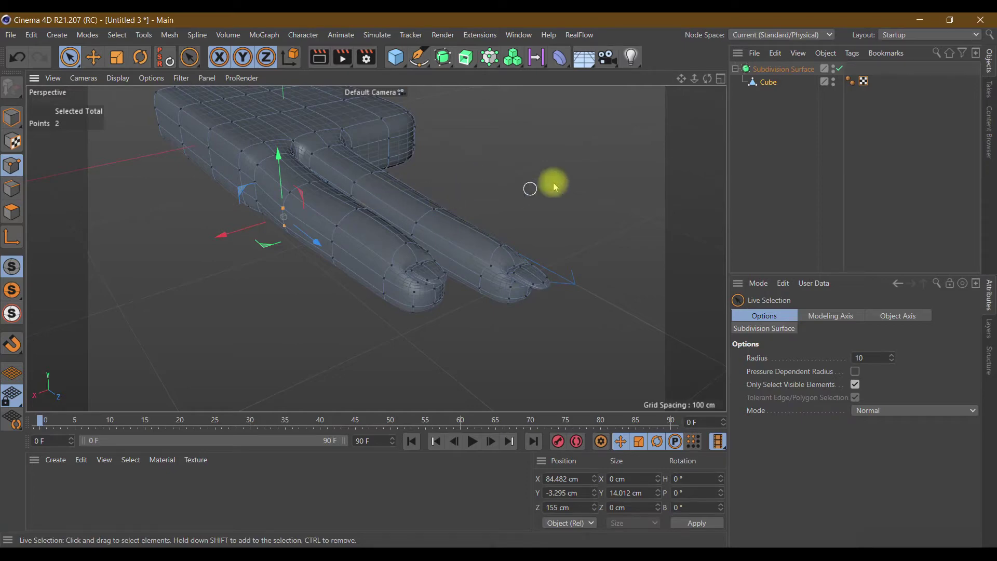
mouse_move(707, 78)
left_mouse_down()
mouse_move(376, 248)
mouse_move(707, 78)
left_mouse_up()
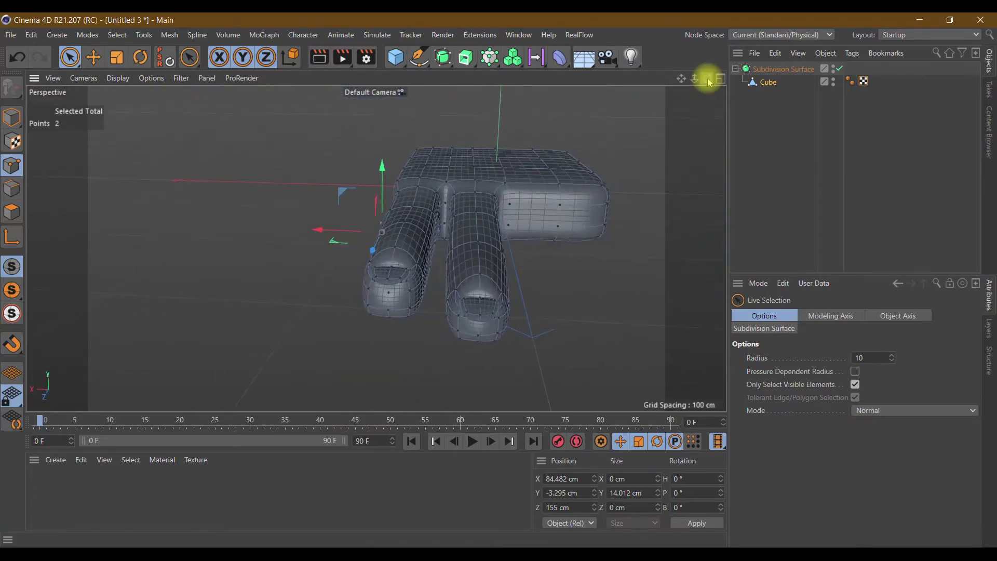
left_click(7, 117)
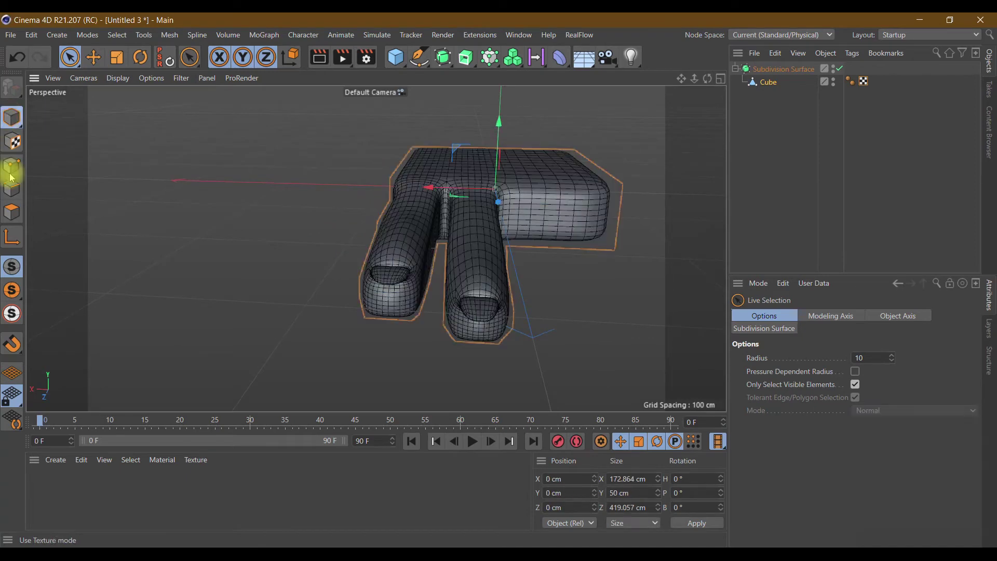
Inset three faces on the body's front by 5 cm with Extrude Inner
left_click(14, 216)
left_click(528, 207)
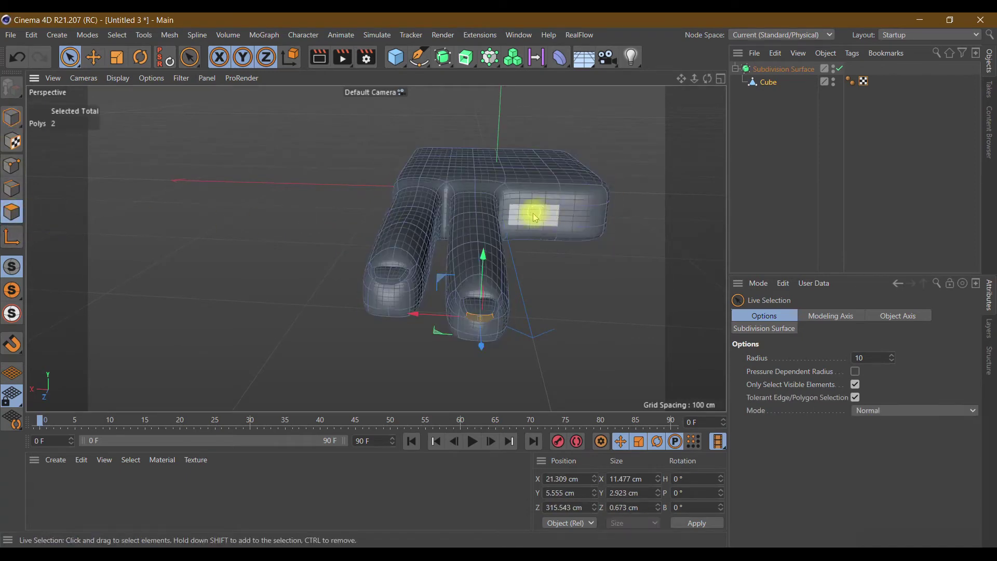
left_click(530, 217, "shift")
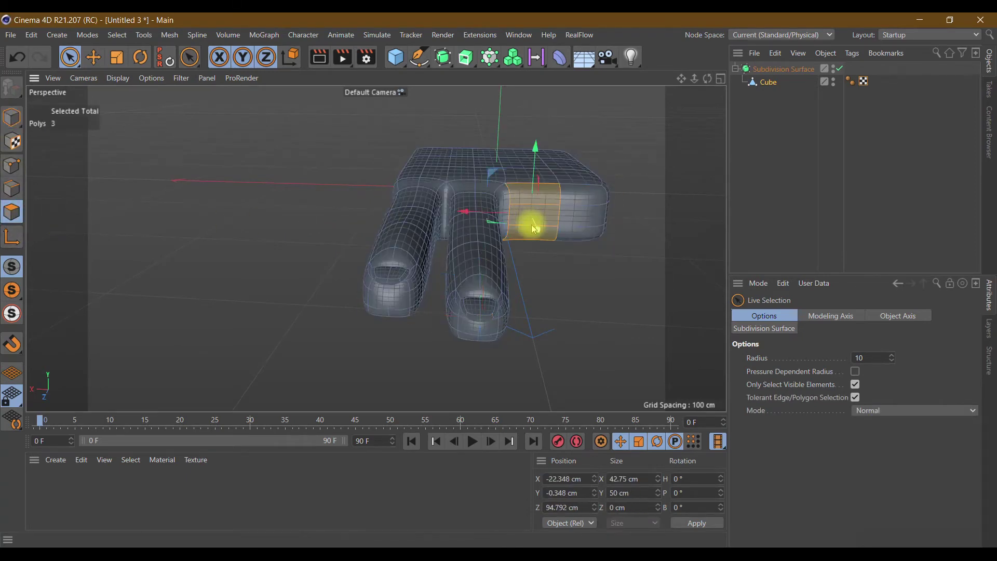
right_click(528, 221)
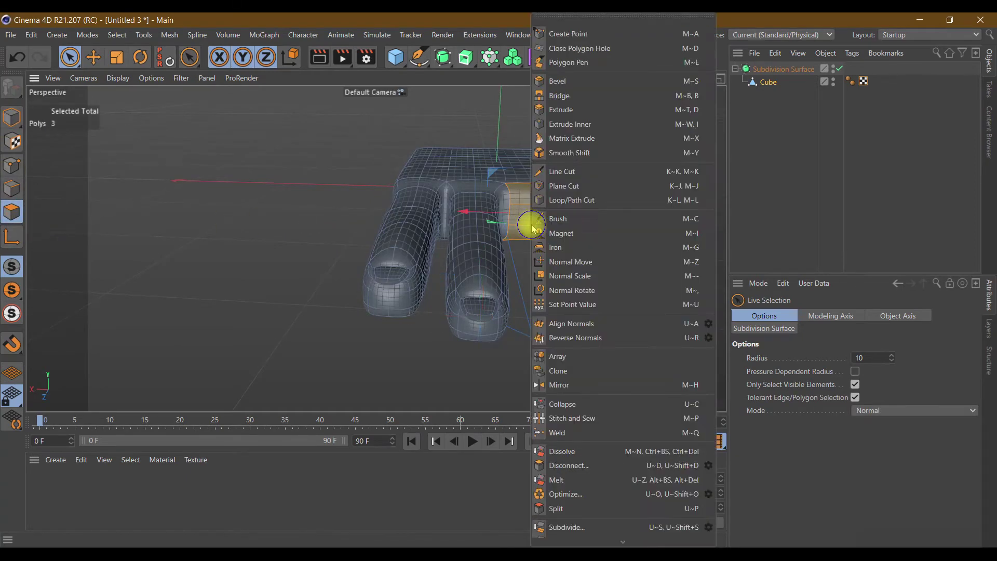
left_click(580, 125)
left_click(823, 358)
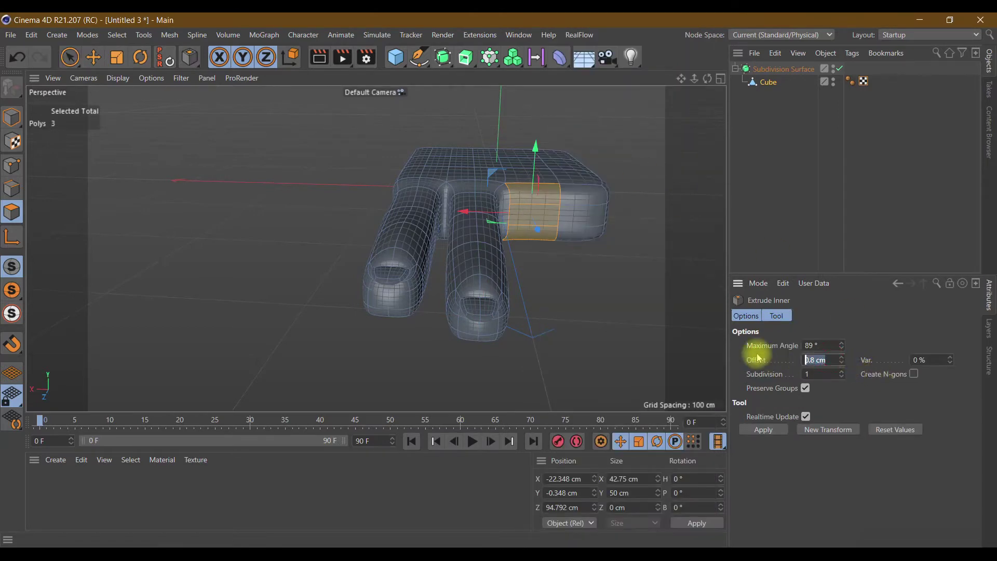
left_click(755, 431)
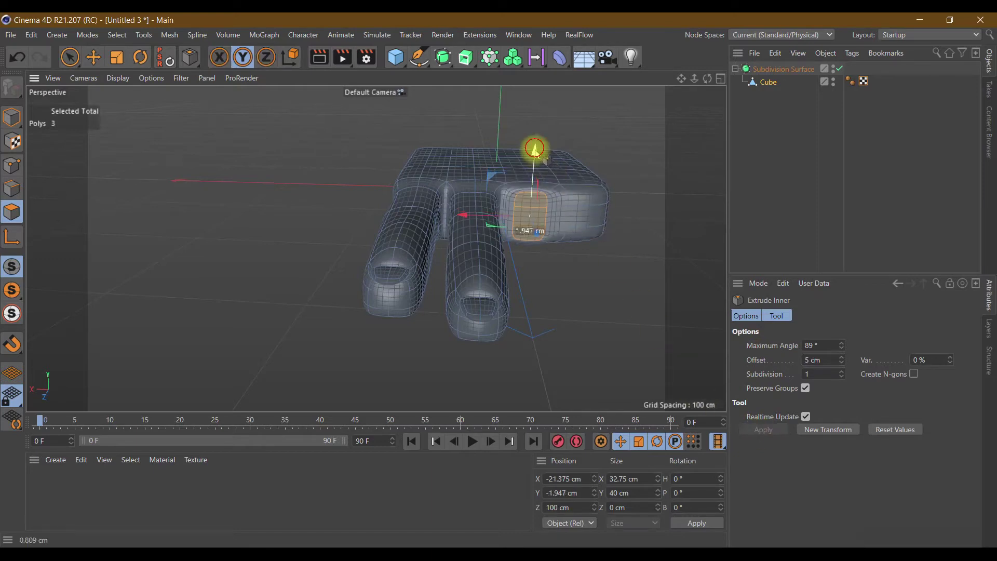
Extrude the inset faces outward by 58 cm three times, nudging the end face slightly down
right_click(534, 211)
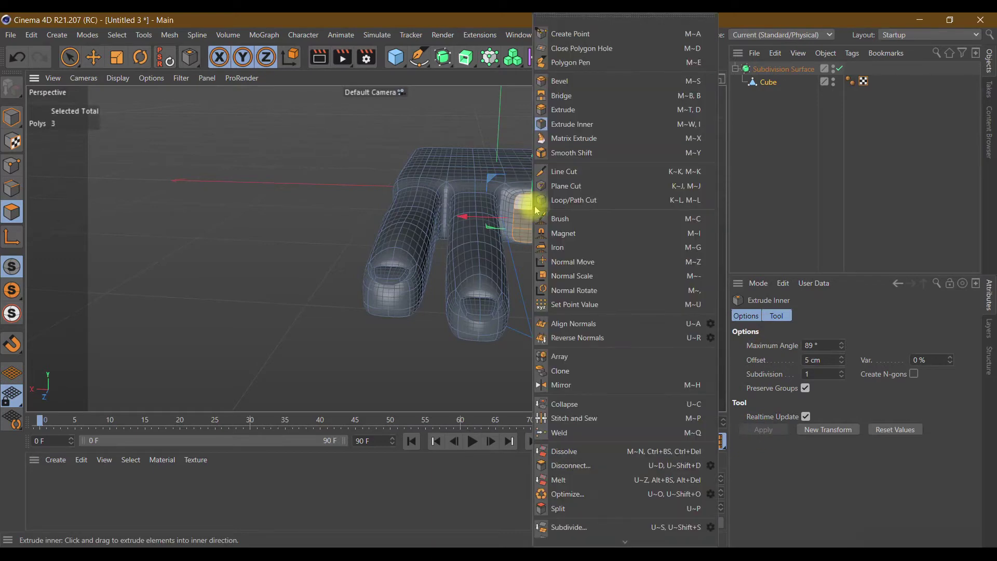
left_click(592, 110)
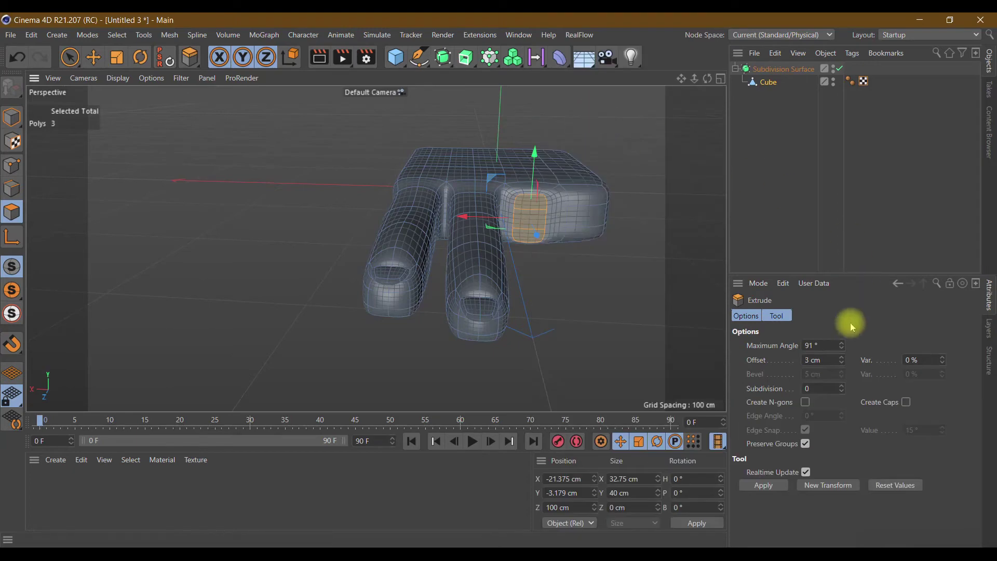
left_click_drag(823, 360, 773, 361)
type("5")
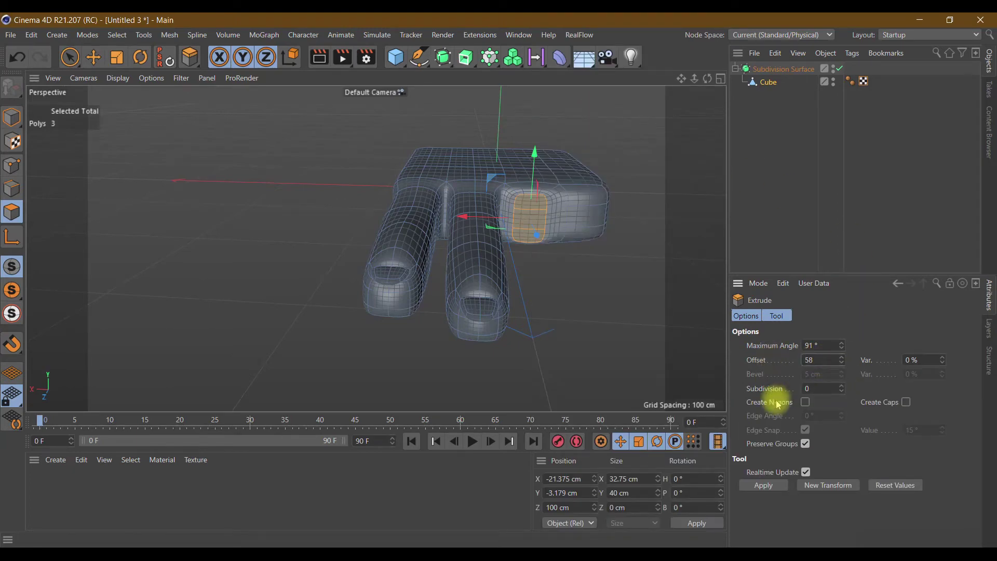
left_click(770, 485)
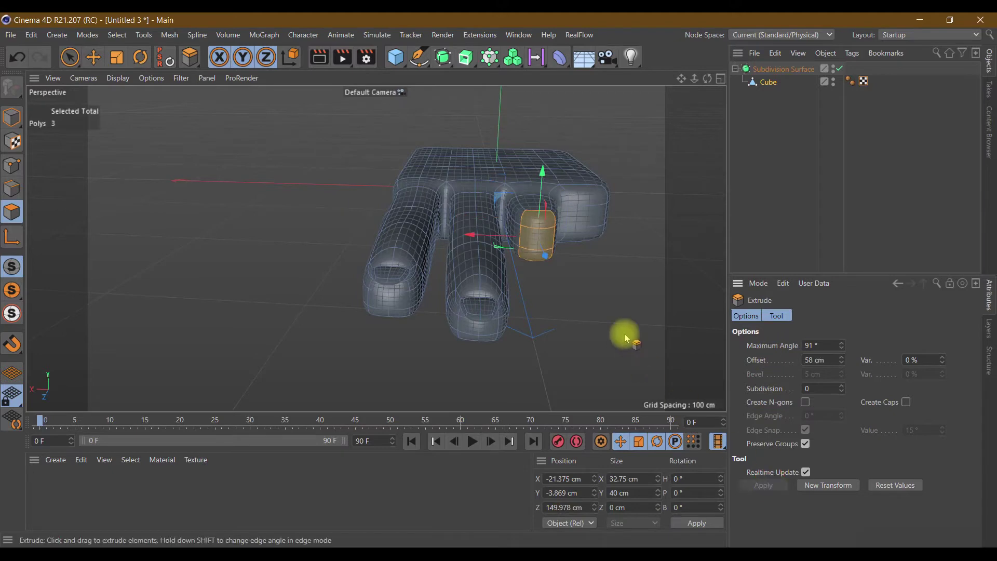
left_click_drag(542, 176, 544, 171)
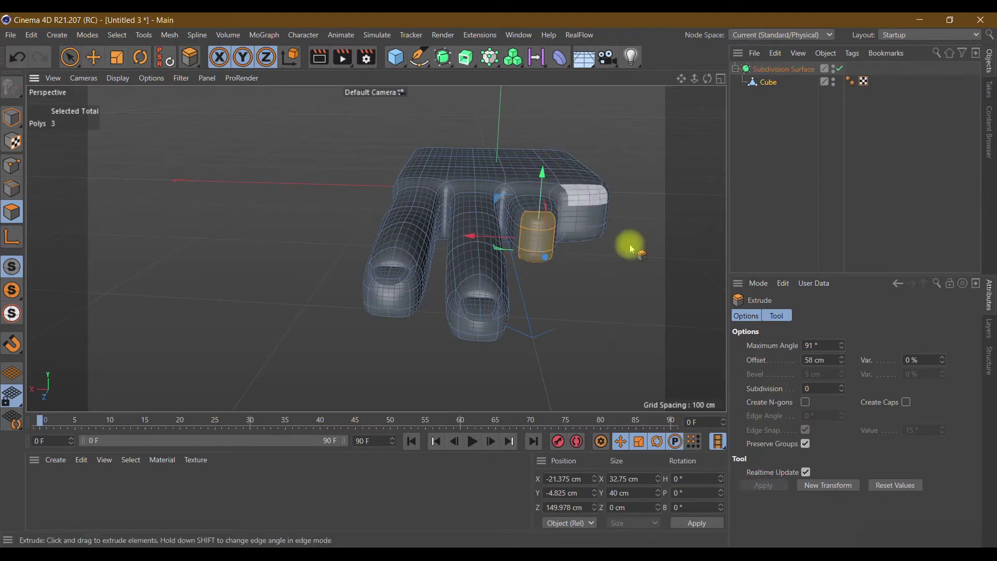
left_click(827, 486)
left_click(828, 486)
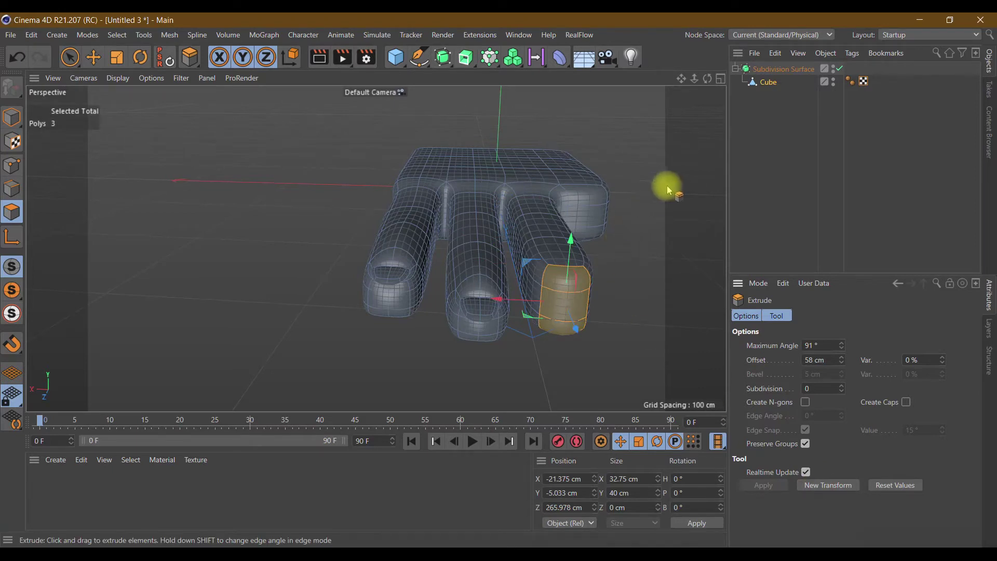
Turn off subdivision smoothing and orbit to a side-on view of the new limb
left_click(839, 69)
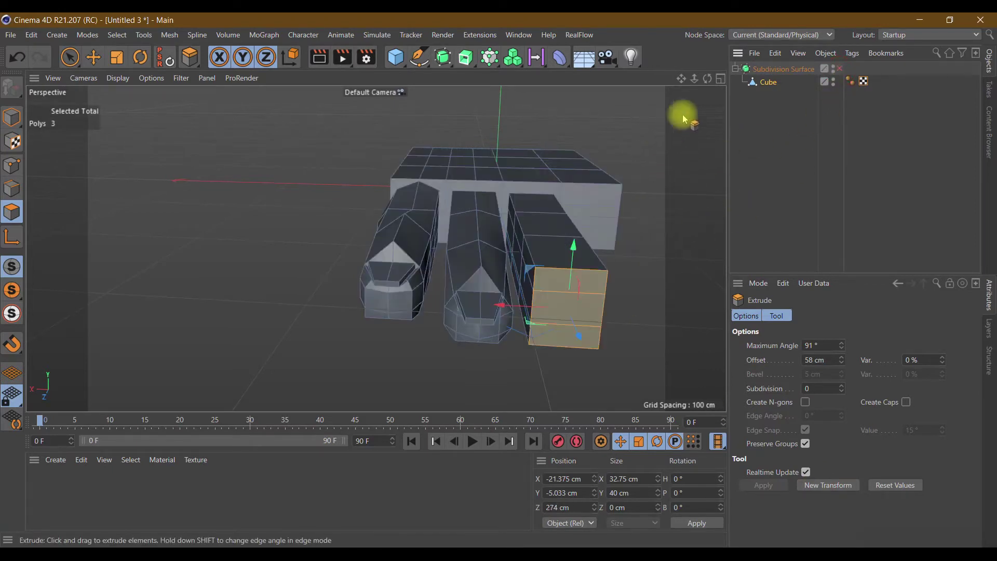
left_click_drag(707, 78, 376, 249)
left_click_drag(707, 78, 623, 86)
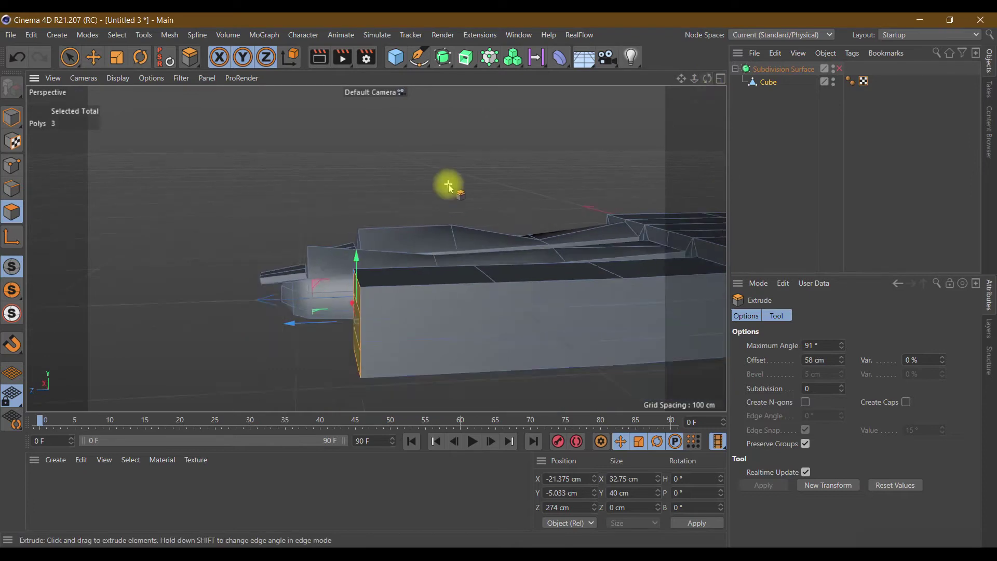
left_click(190, 57)
left_click(252, 191)
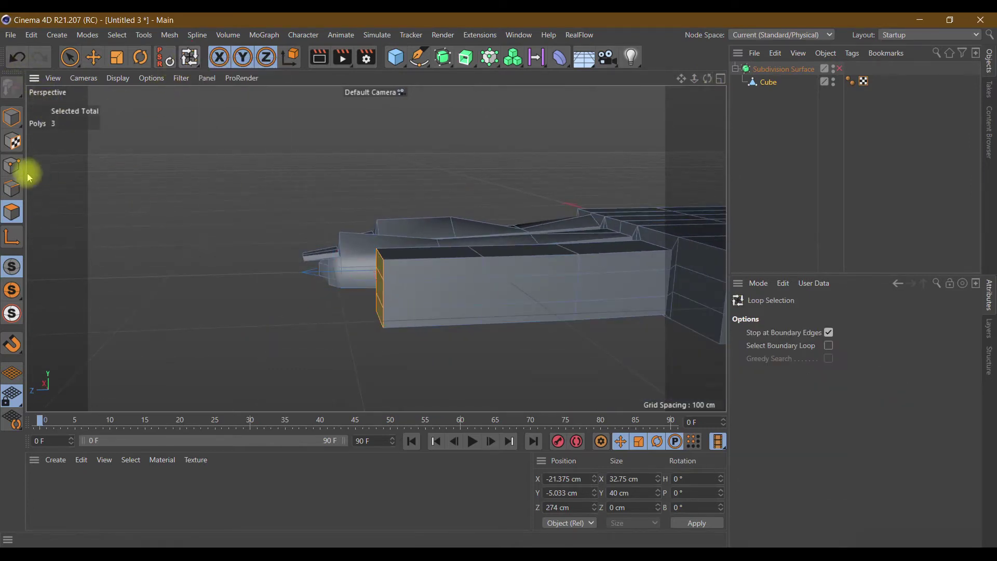
Select three edge loops along the third limb and scale them down vertically
left_click(12, 188)
left_click(565, 280)
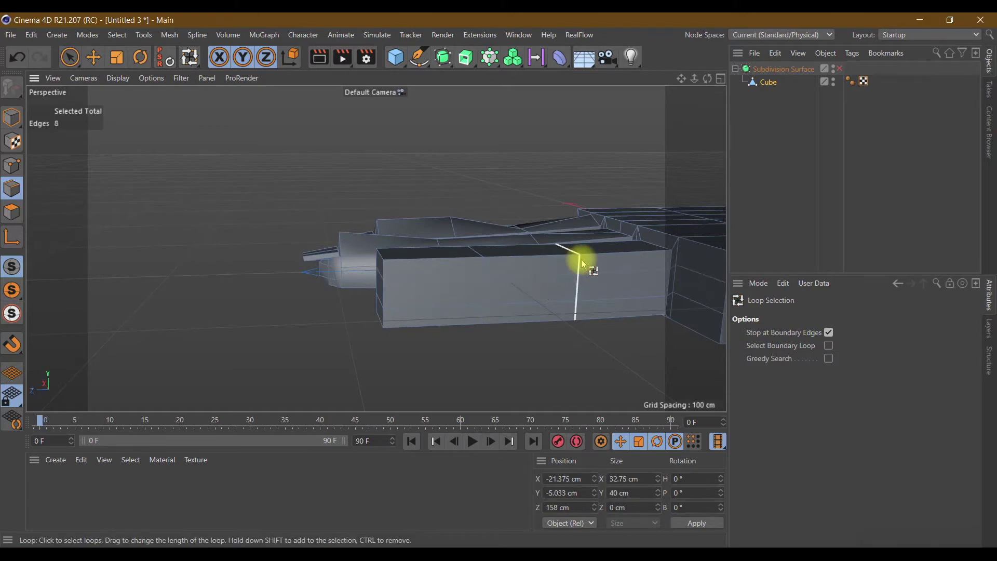
left_click(481, 264, "shift")
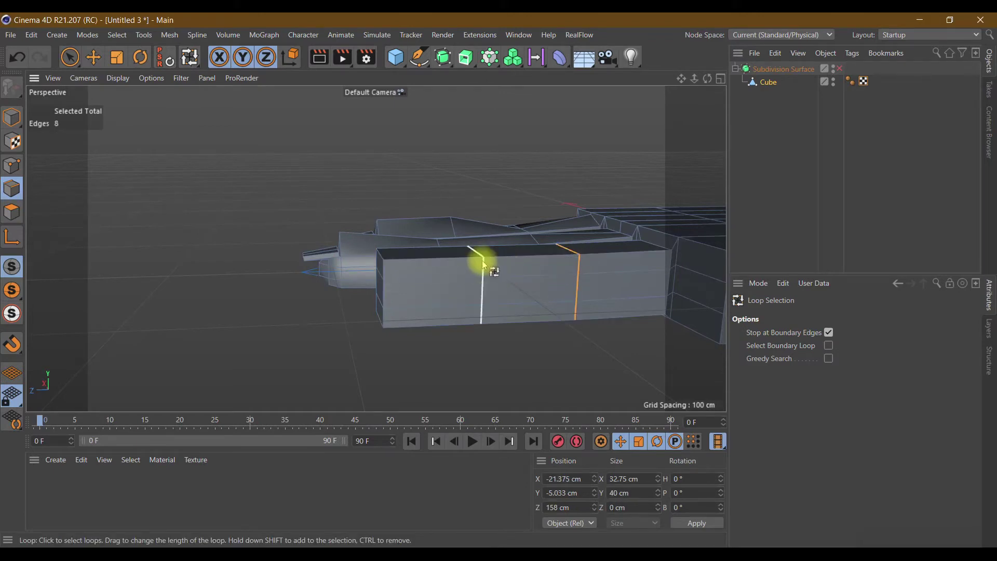
left_click(384, 263, "shift")
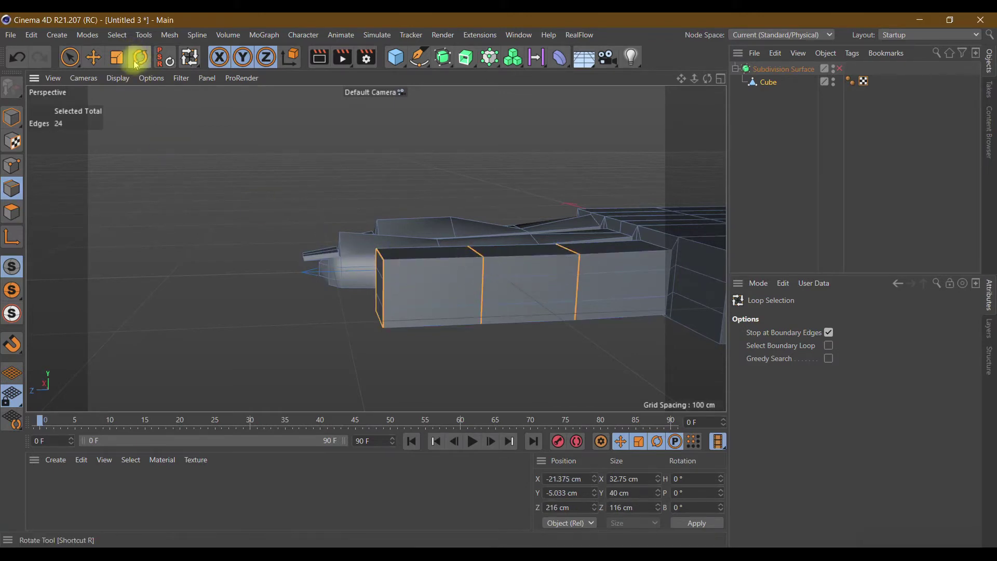
left_click(116, 57)
left_click_drag(480, 214, 474, 205)
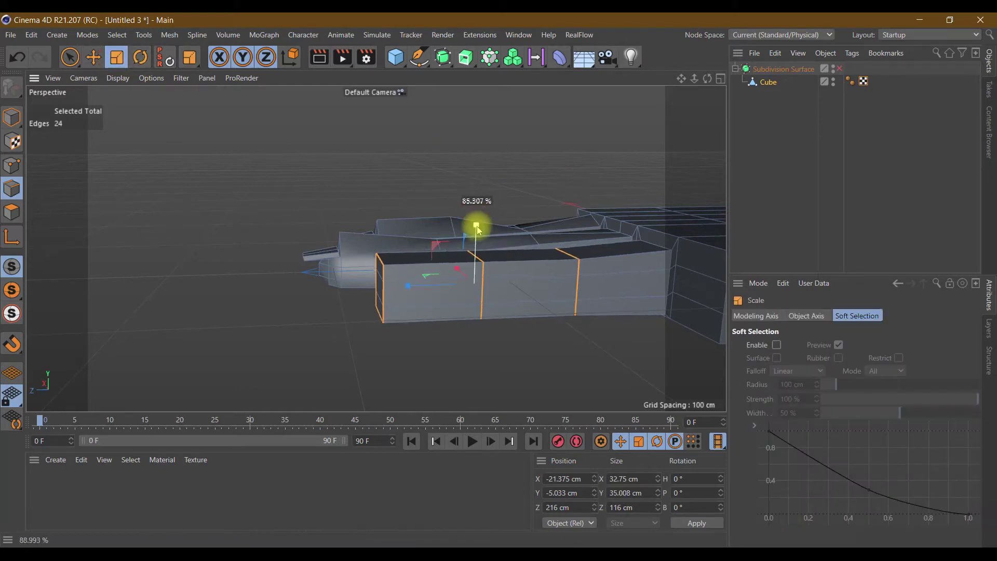
Select the limb's middle edge loop and shrink it further vertically
left_click(187, 61)
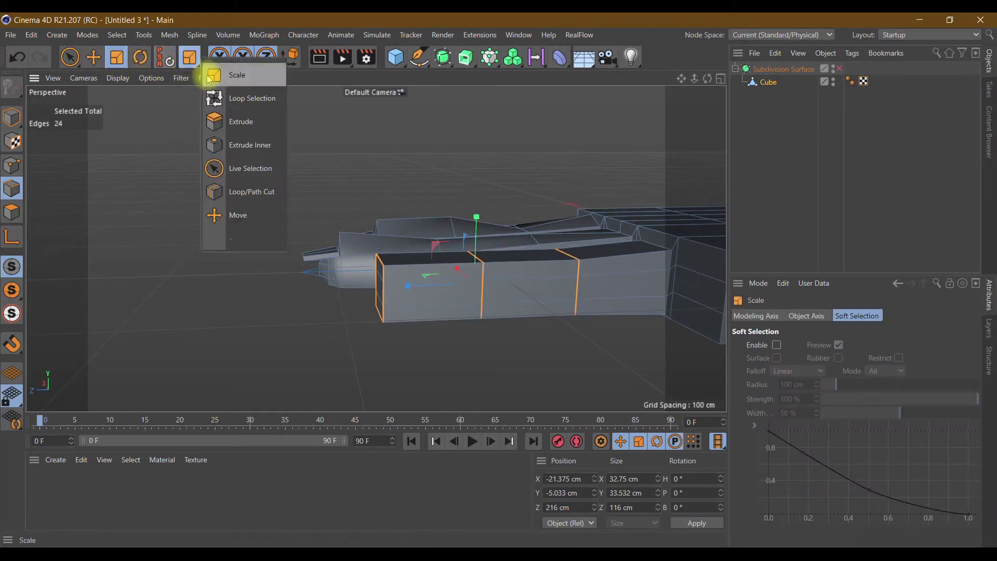
left_click(231, 104)
left_click(541, 367)
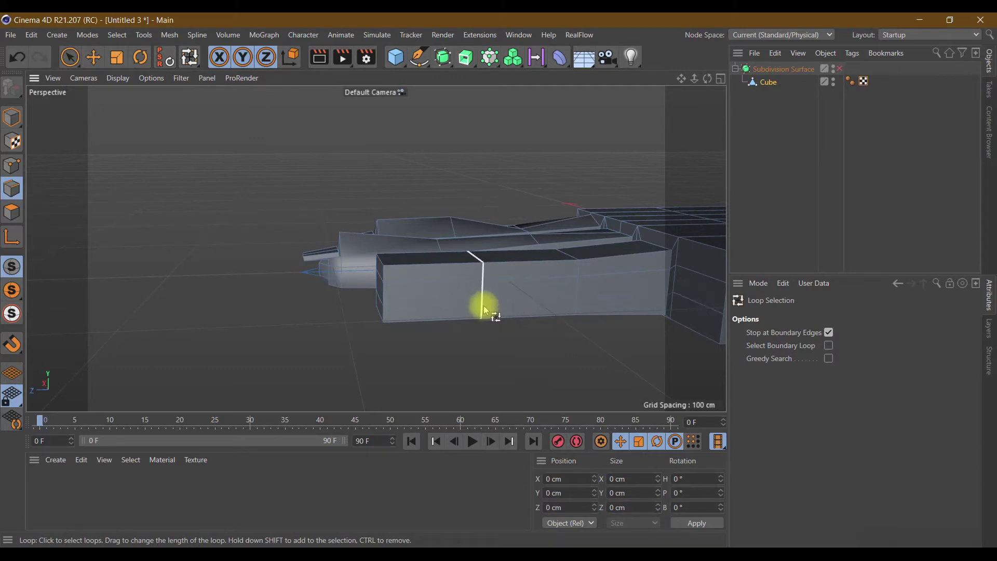
left_click(483, 308)
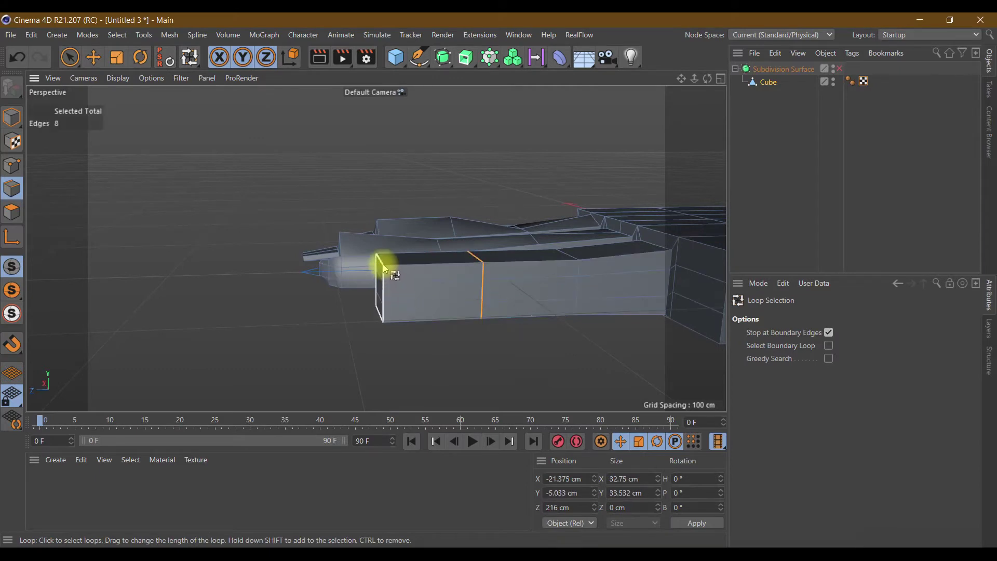
left_click(117, 57)
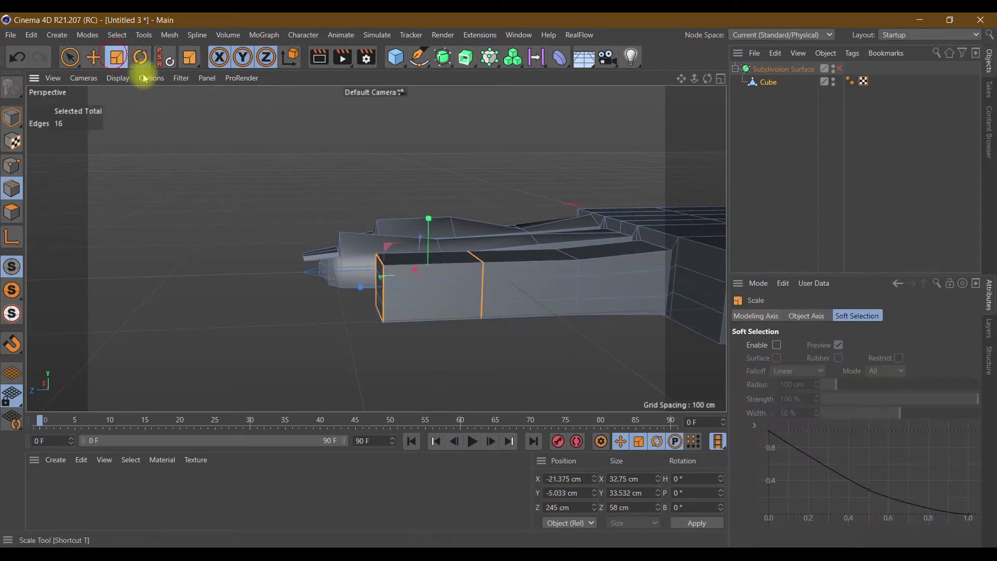
left_click_drag(428, 217, 429, 227)
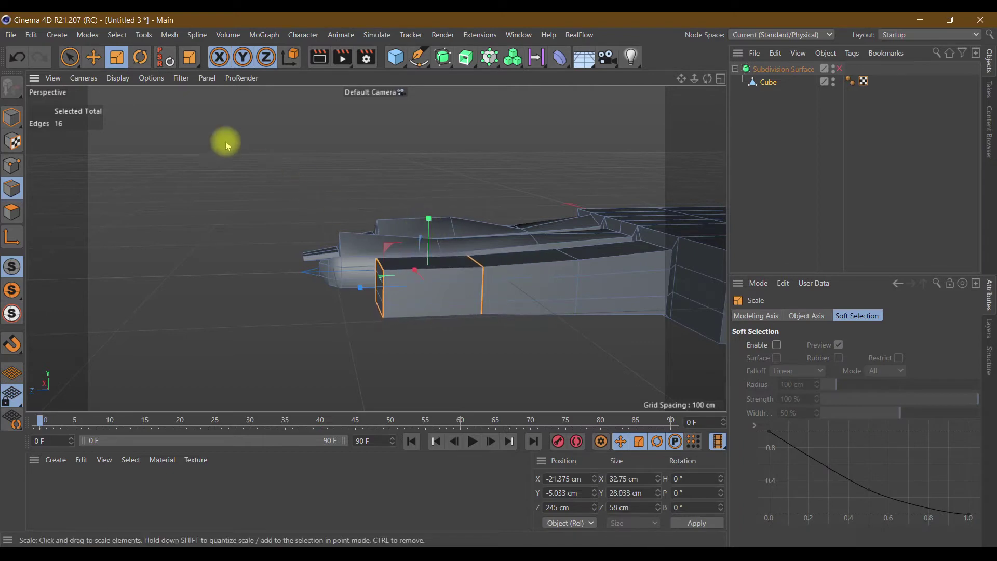
left_click(190, 71)
left_click(211, 98)
Shrink the limb's end edge loop to about 25 × 25 cm to narrow the tip
left_click_drag(707, 78, 707, 78)
left_click(549, 329)
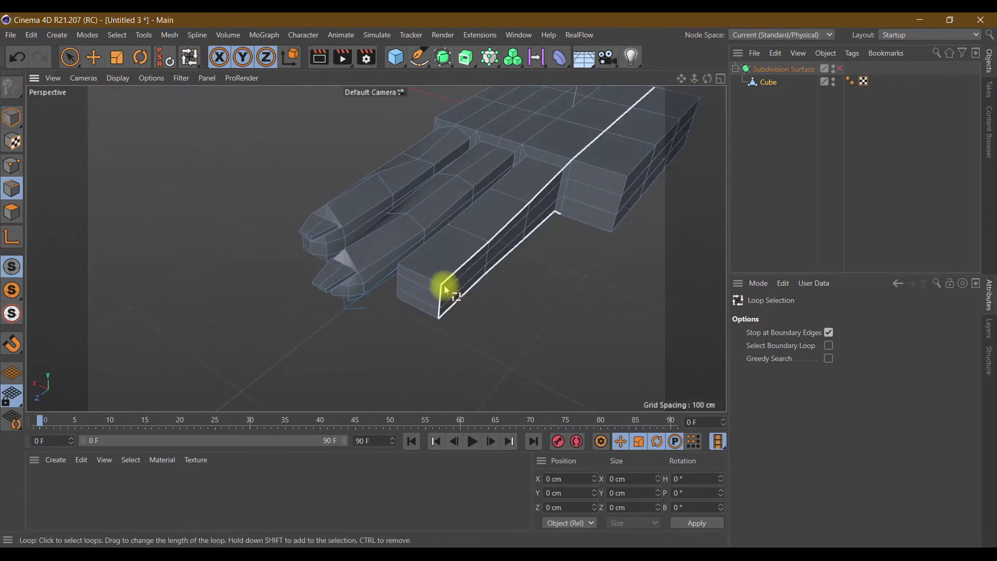
left_click(430, 282)
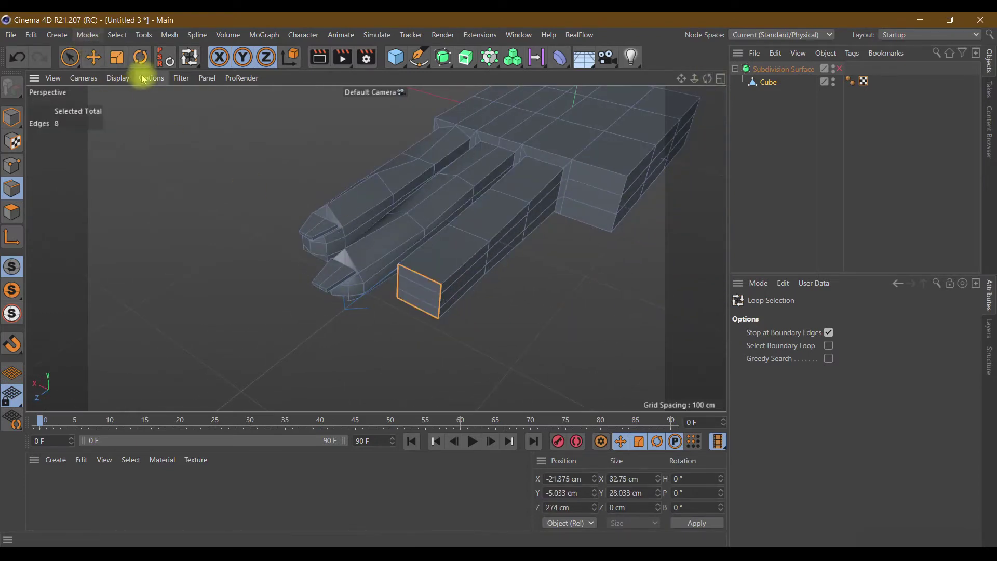
left_click(117, 57)
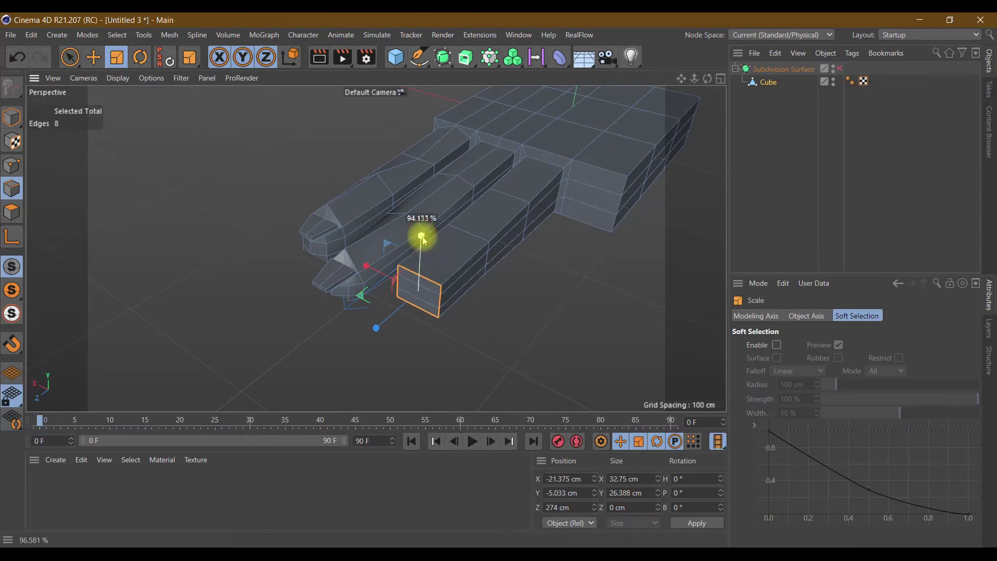
left_click_drag(707, 78, 670, 88)
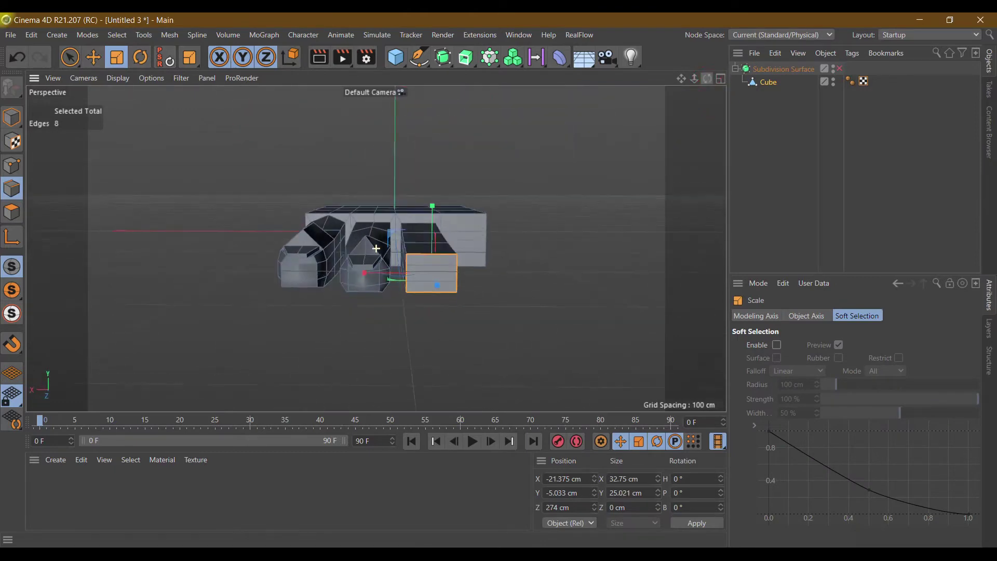
left_click_drag(363, 272, 382, 280)
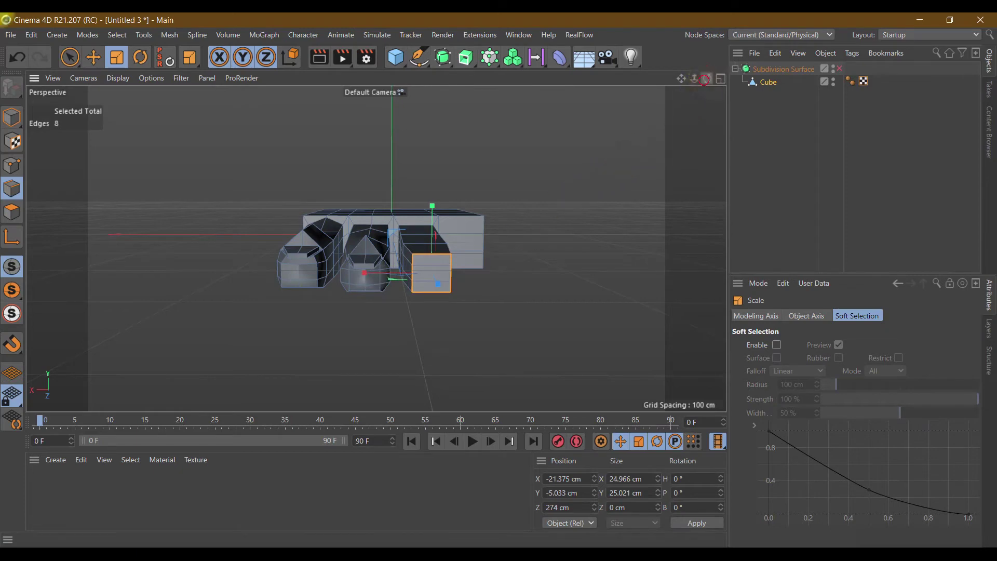
left_click_drag(706, 79, 706, 393)
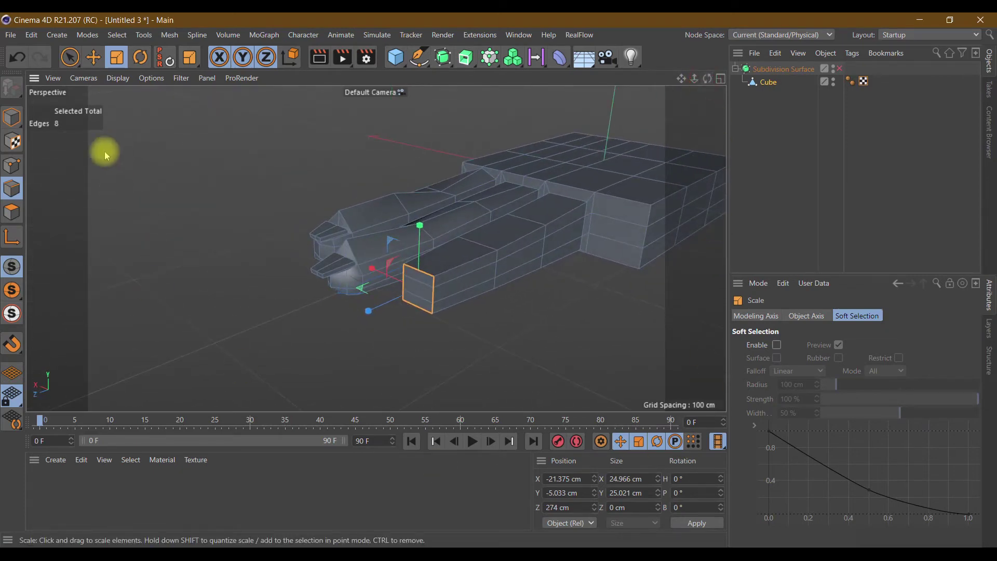
left_click(11, 212)
left_click(70, 59)
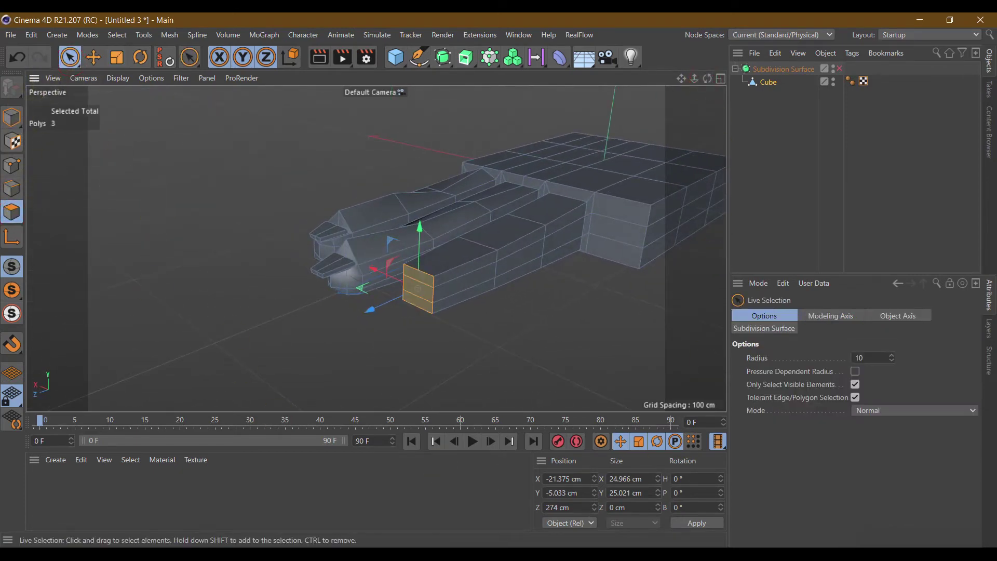
Inset the third limb's end face slightly
right_click(413, 286)
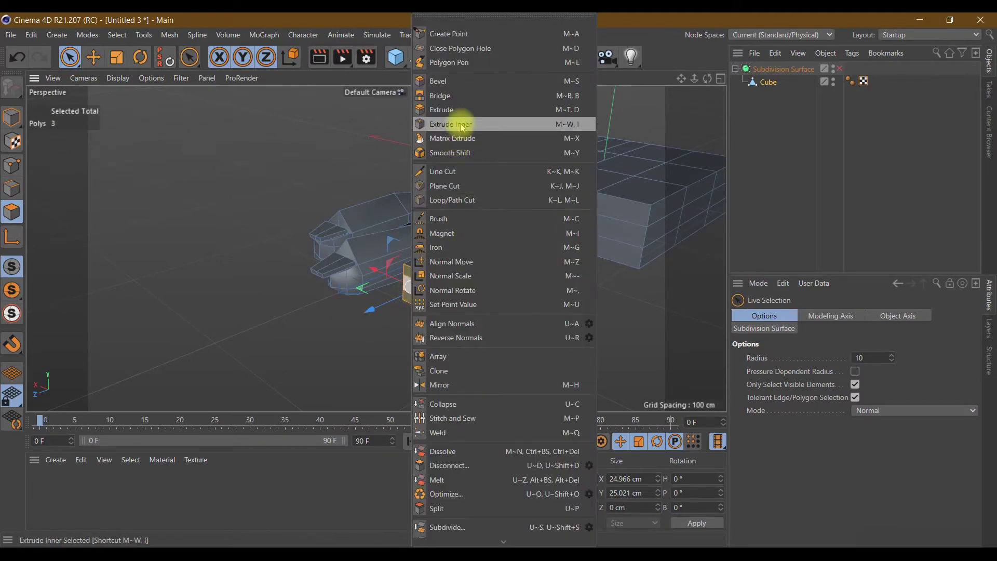
left_click(450, 124)
left_click(828, 359)
type("1.8")
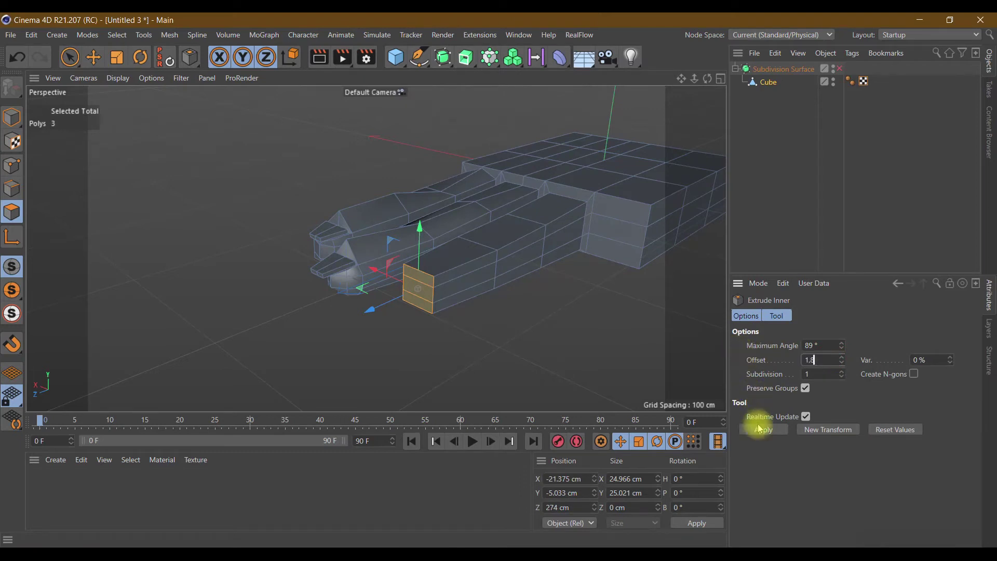
left_click_drag(370, 307, 358, 325)
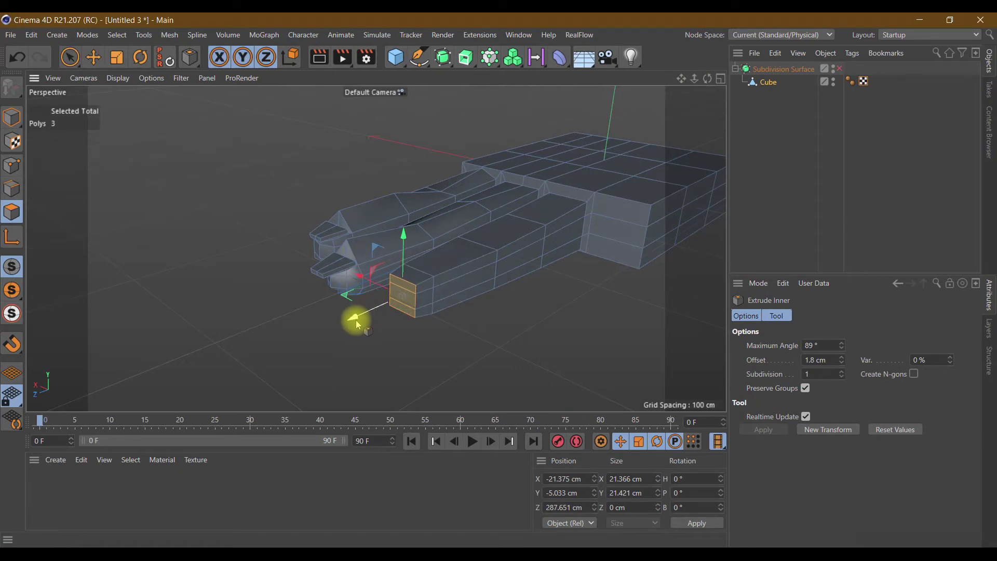
left_click_drag(707, 78, 706, 81)
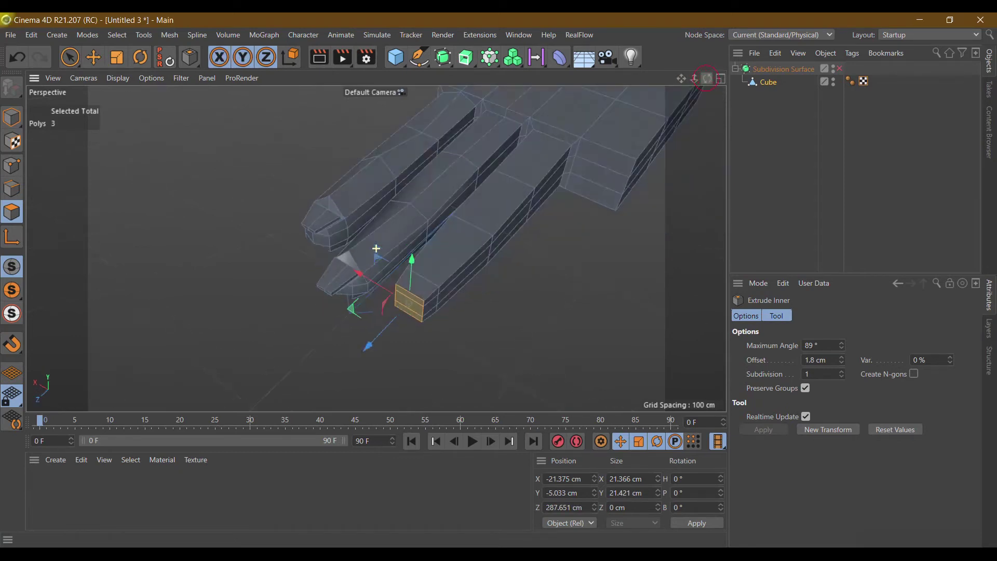
left_click_drag(376, 248, 395, 238)
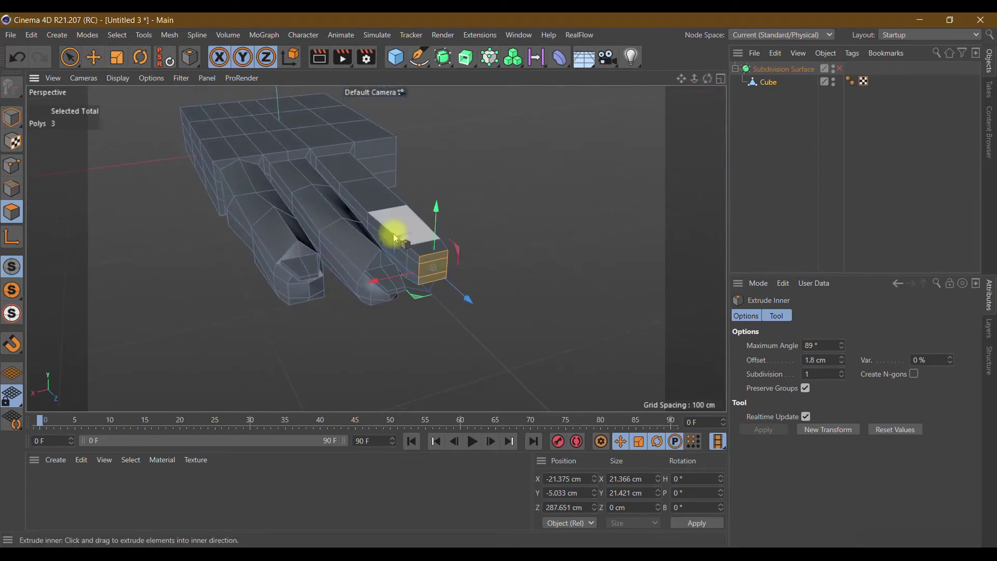
Select the top polygon at the limb tip and inset it
left_click(70, 57)
scroll(502, 218, "up", 2)
scroll(503, 229, "up", 3)
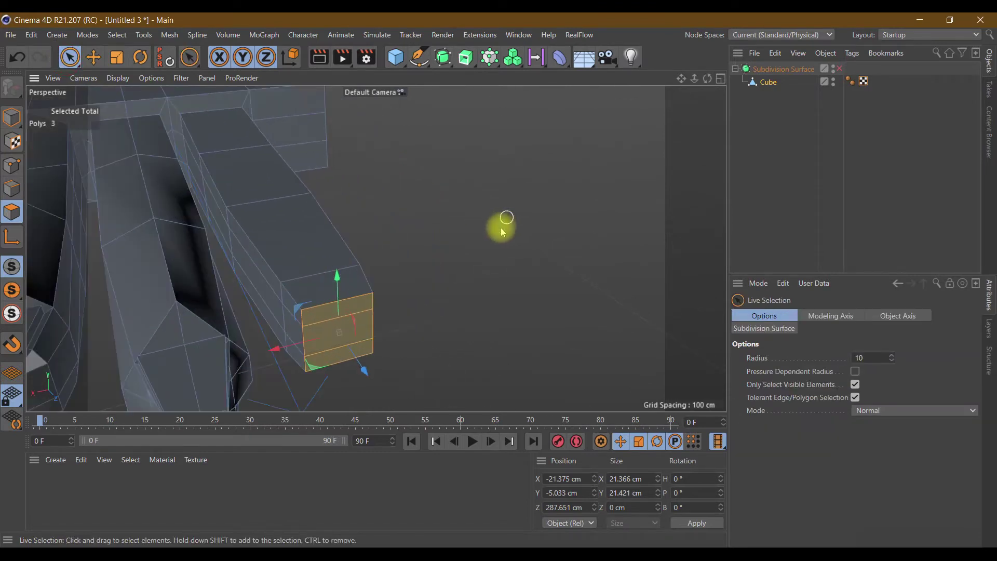
left_click(327, 285)
key("m")
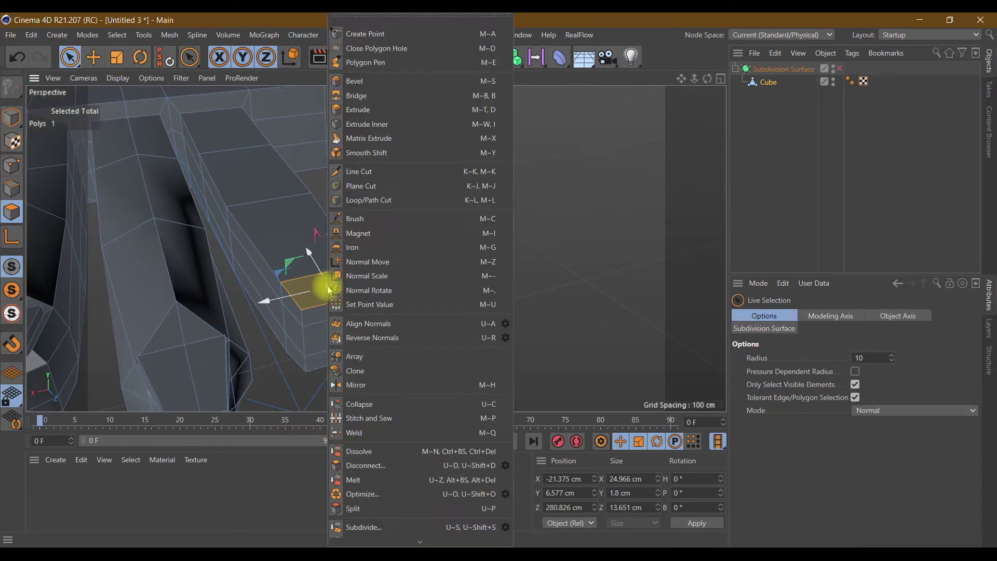
left_click(384, 125)
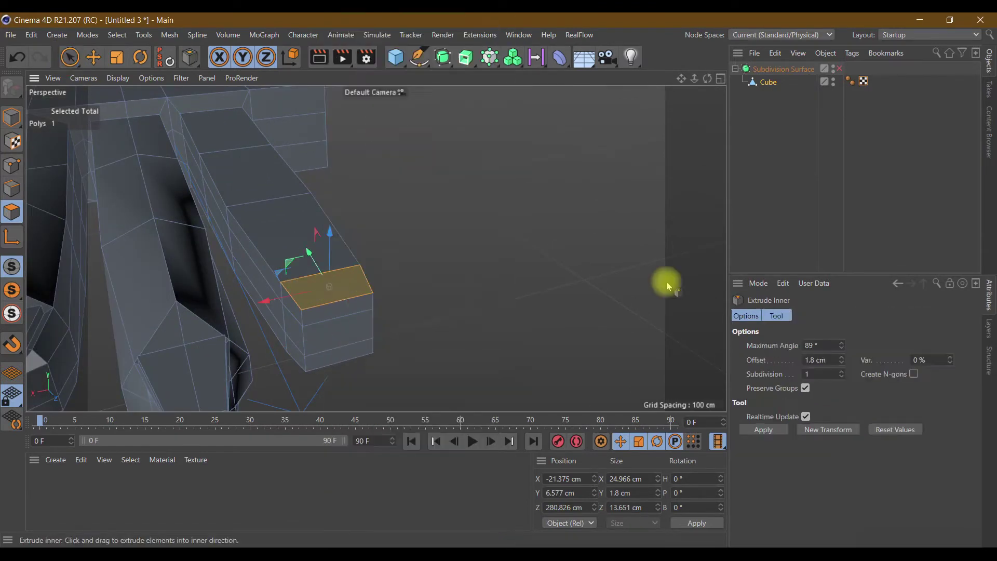
left_click(828, 360)
type("0.8")
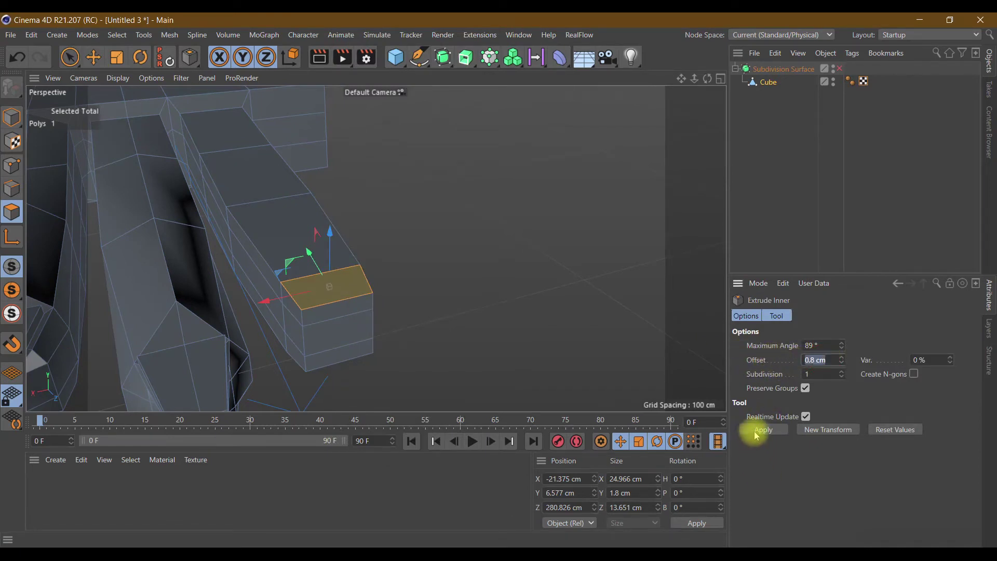
scroll(333, 295, "up", 3)
scroll(330, 295, "up", 3)
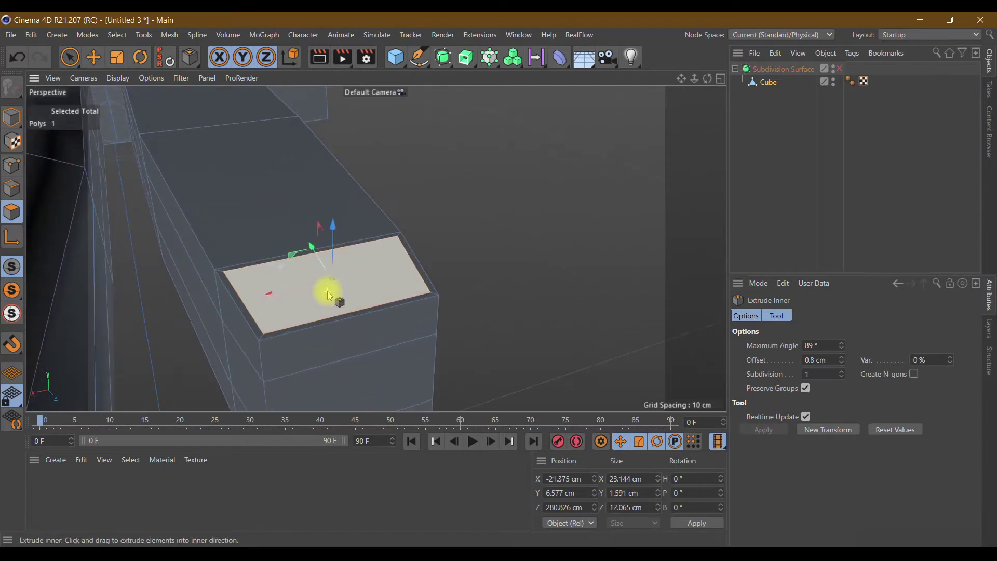
scroll(328, 295, "up", 2)
Extrude the top face 3 cm into a raised pad, push its front face forward, and re-enable smoothing
key("m")
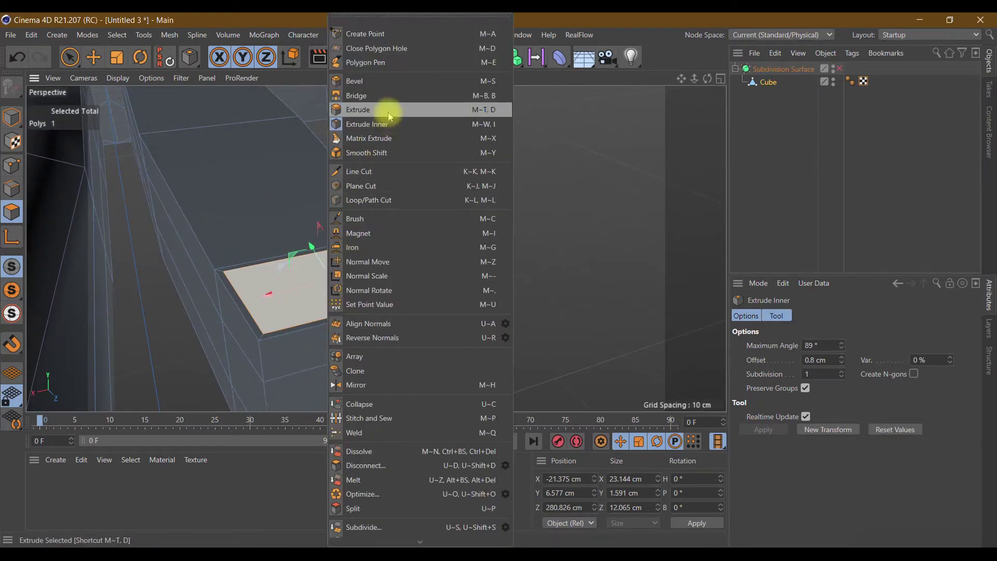
left_click(388, 110)
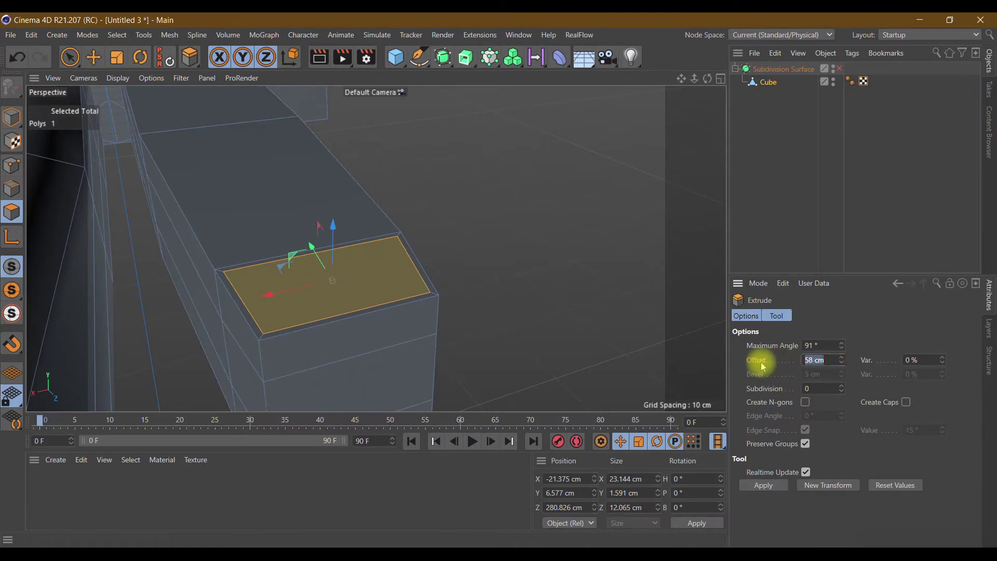
left_click(752, 488)
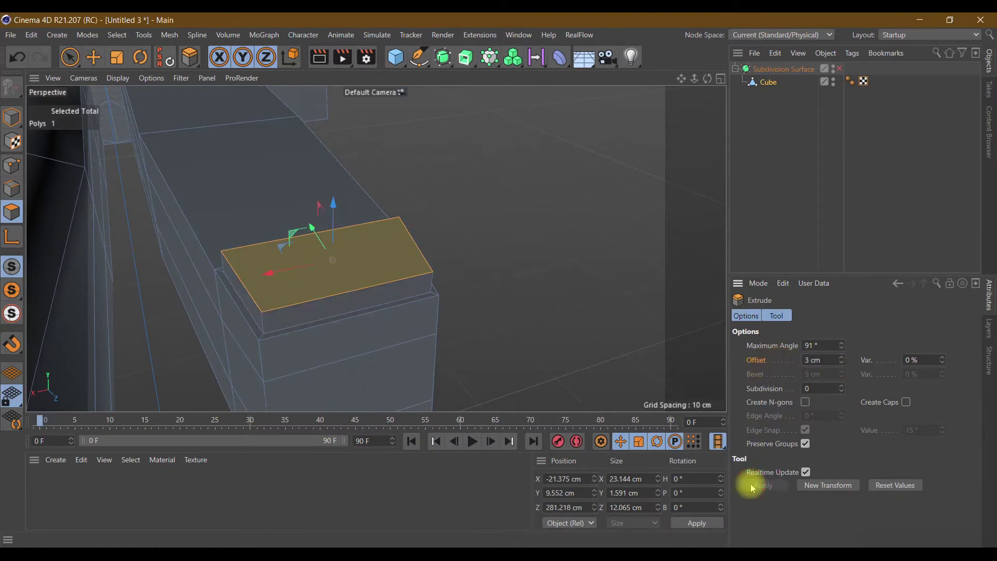
left_click_drag(329, 307, 356, 340)
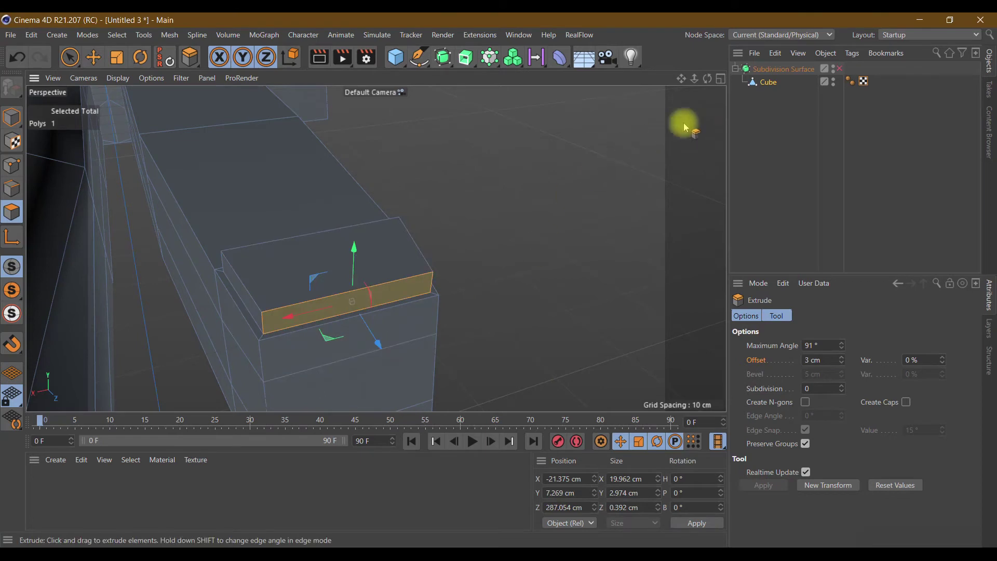
left_click_drag(707, 78, 533, 314)
left_click_drag(467, 322, 529, 347)
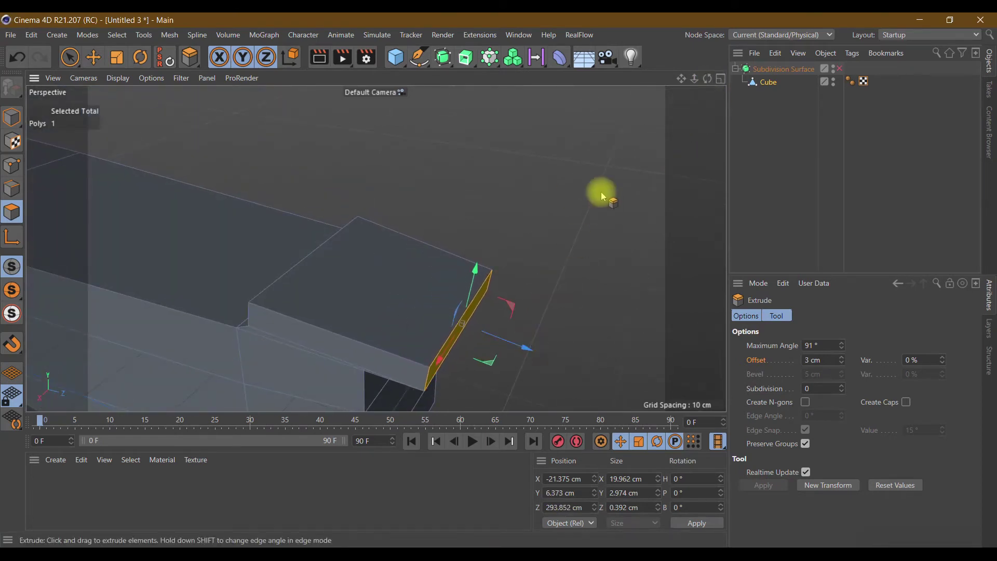
left_click(839, 68)
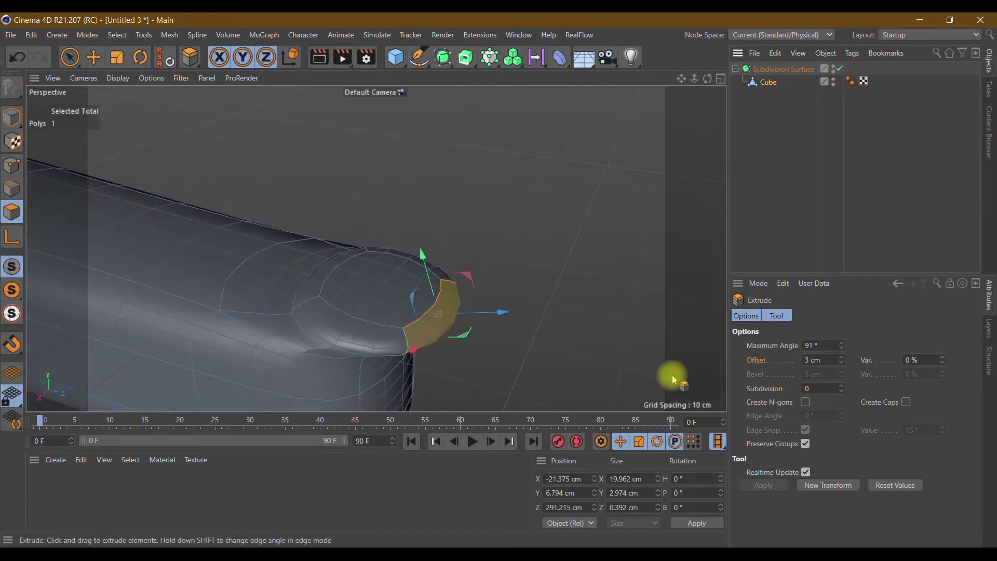
left_click(11, 188)
Cut a trial edge loop across the nail pad and inspect the cage with smoothing off
right_click(236, 262)
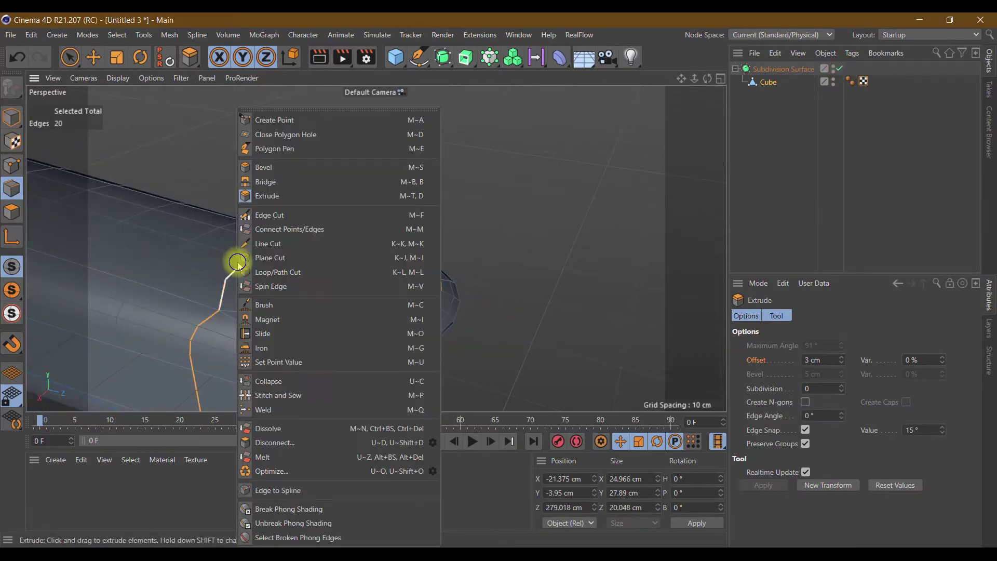
left_click(275, 274)
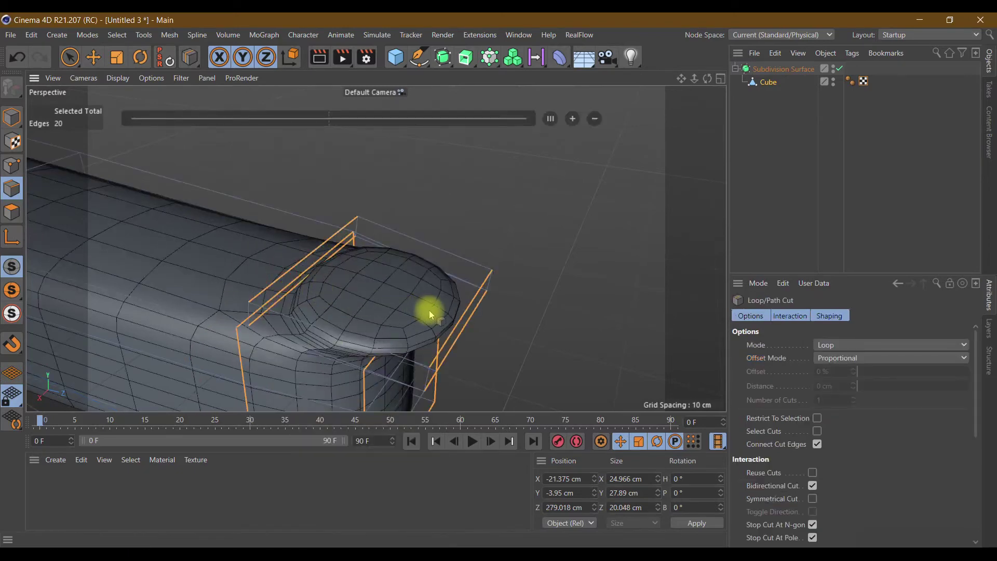
left_click(459, 320)
left_click(12, 165)
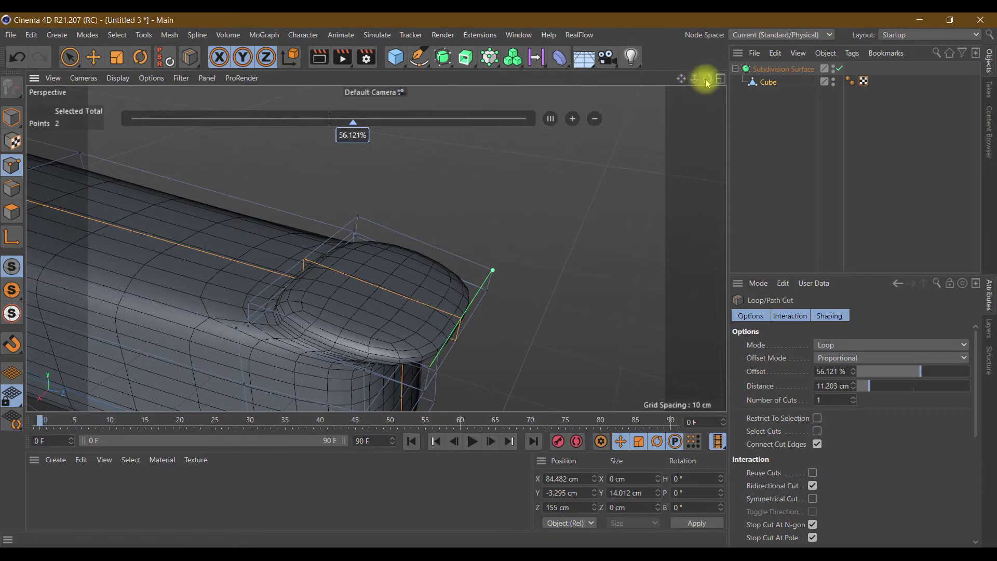
left_click_drag(707, 83, 698, 85)
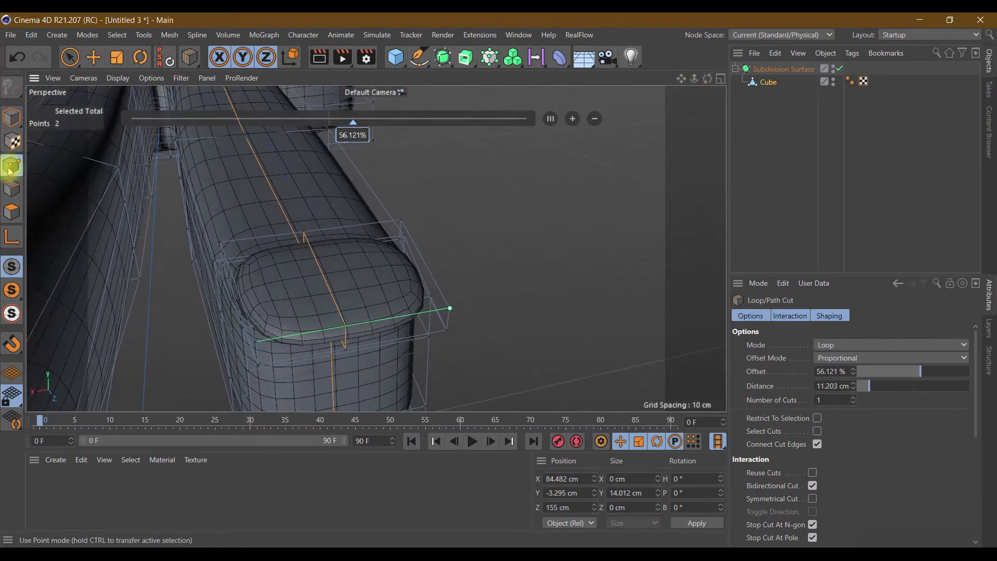
left_click(839, 69)
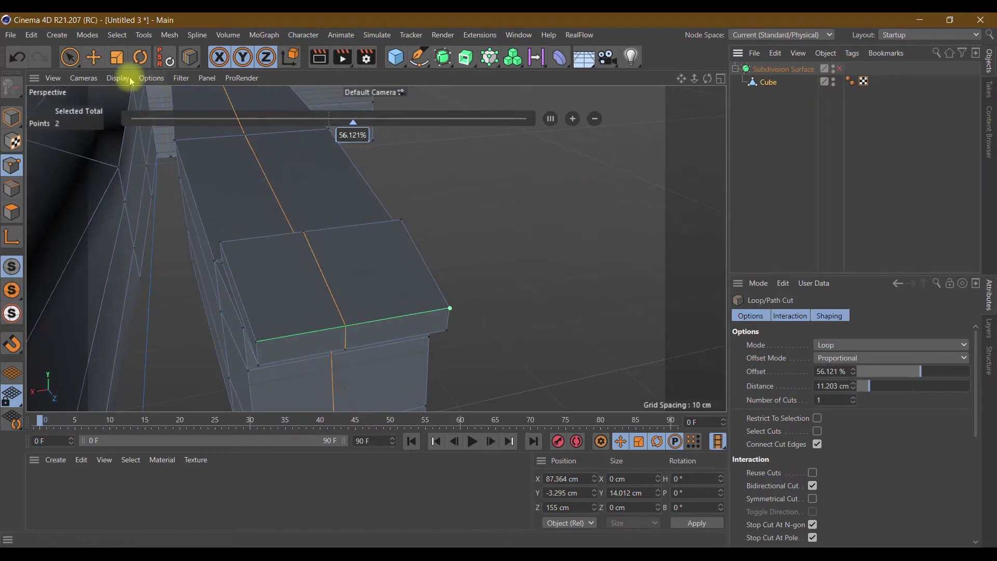
left_click(93, 57)
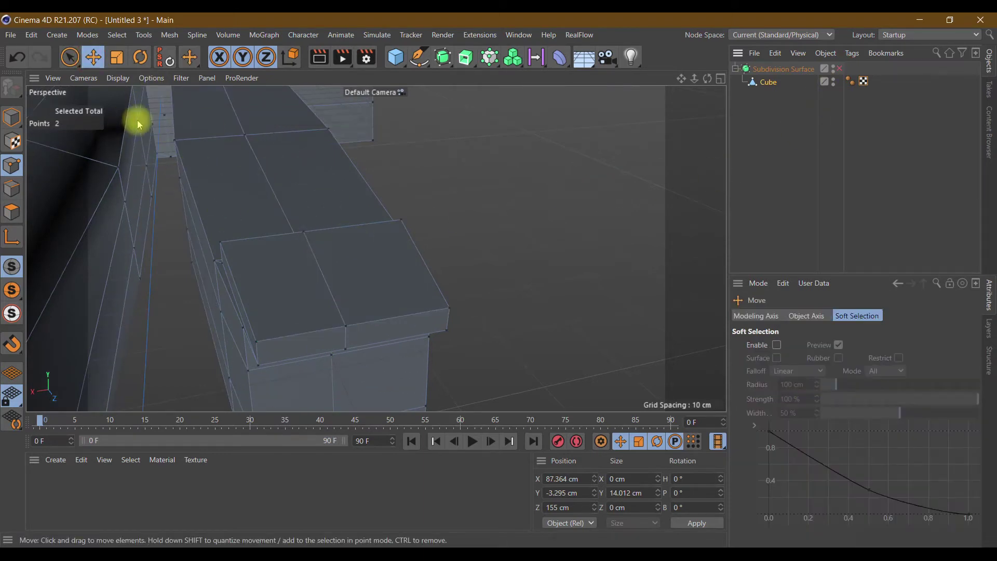
Undo the trial loop cut and toggle smoothing off and on to check the mesh
left_click(15, 58)
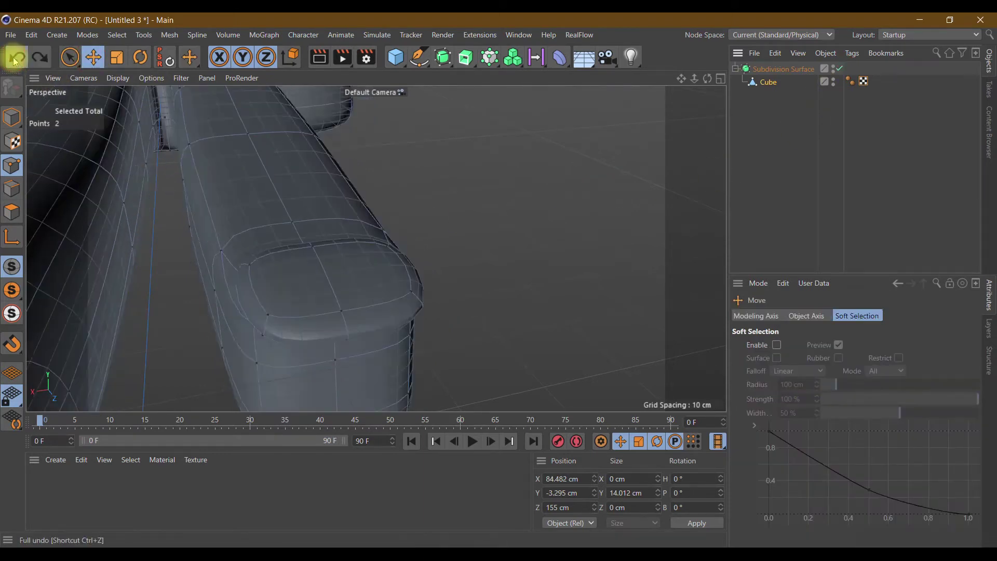
left_click(320, 263)
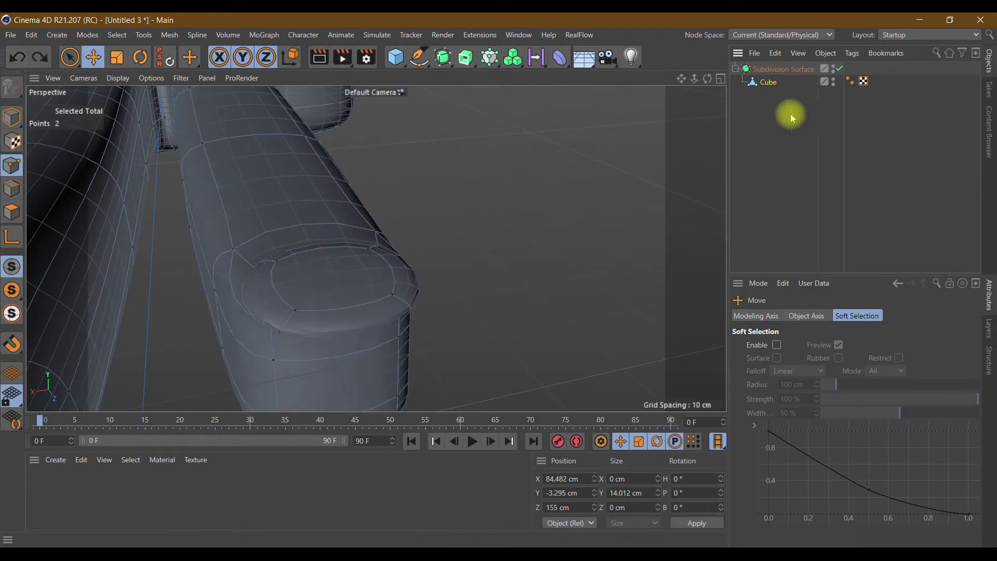
left_click(839, 68)
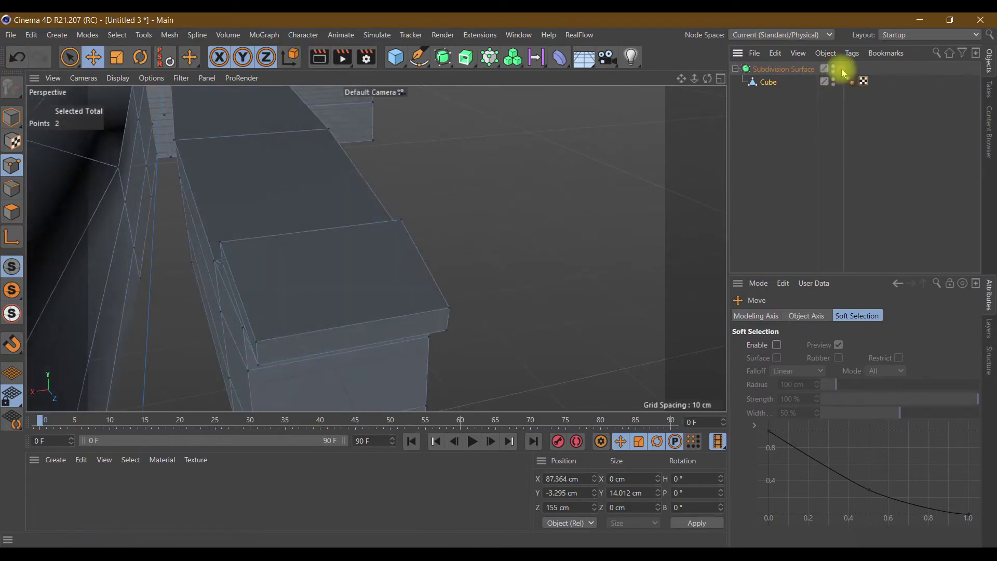
left_click(839, 70)
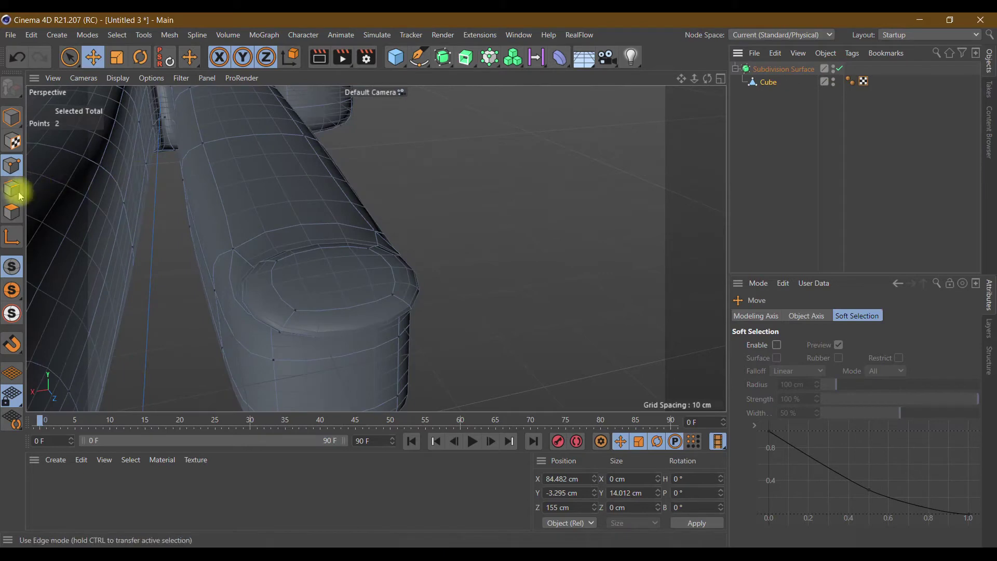
left_click(70, 57)
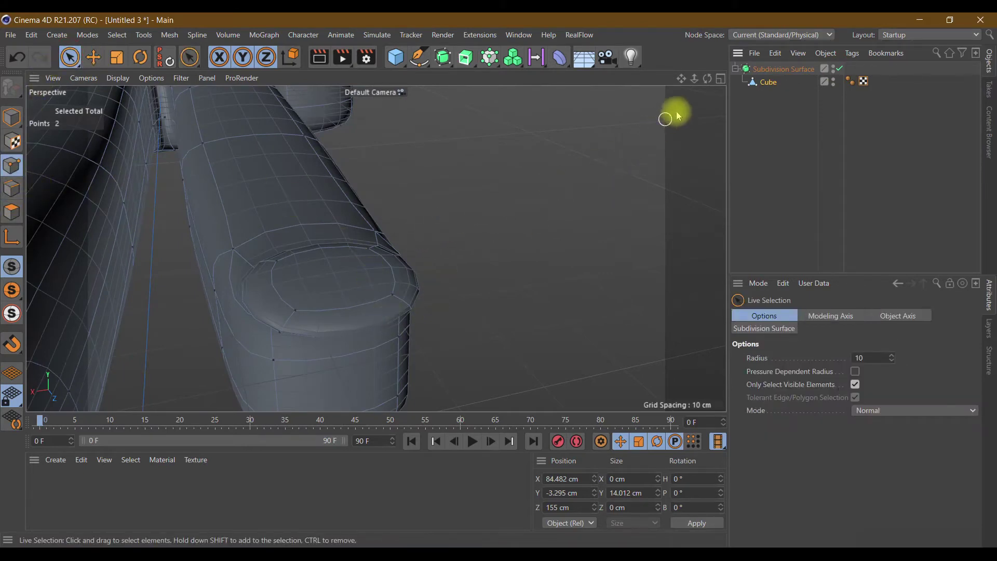
left_click_drag(707, 78, 649, 88)
left_click_drag(376, 248, 376, 249, "alt")
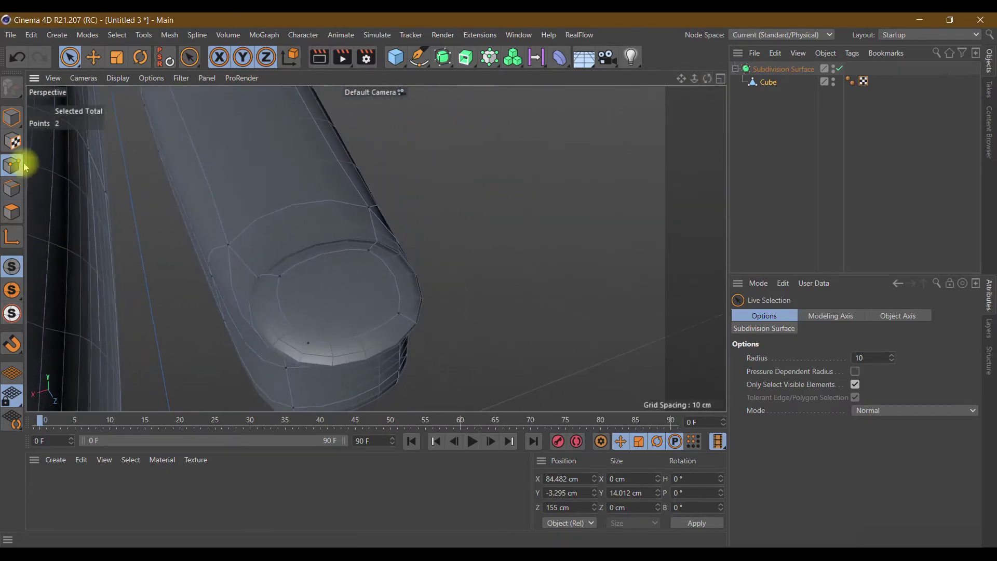
Select the cap's edge loop and an edge on the limb's top, then bring up the mesh commands menu
left_click(12, 188)
double_click(256, 220)
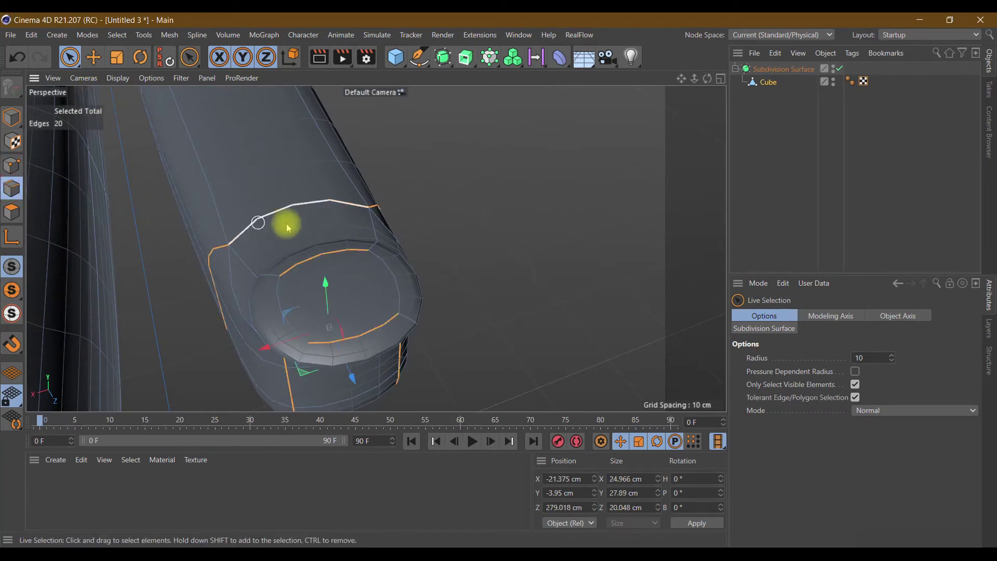
left_click(294, 213)
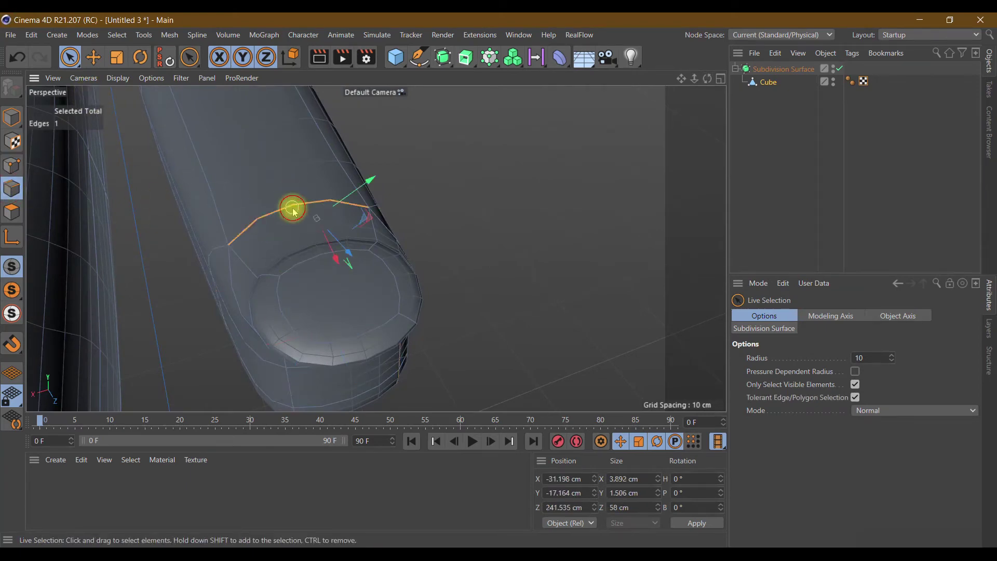
right_click(294, 213)
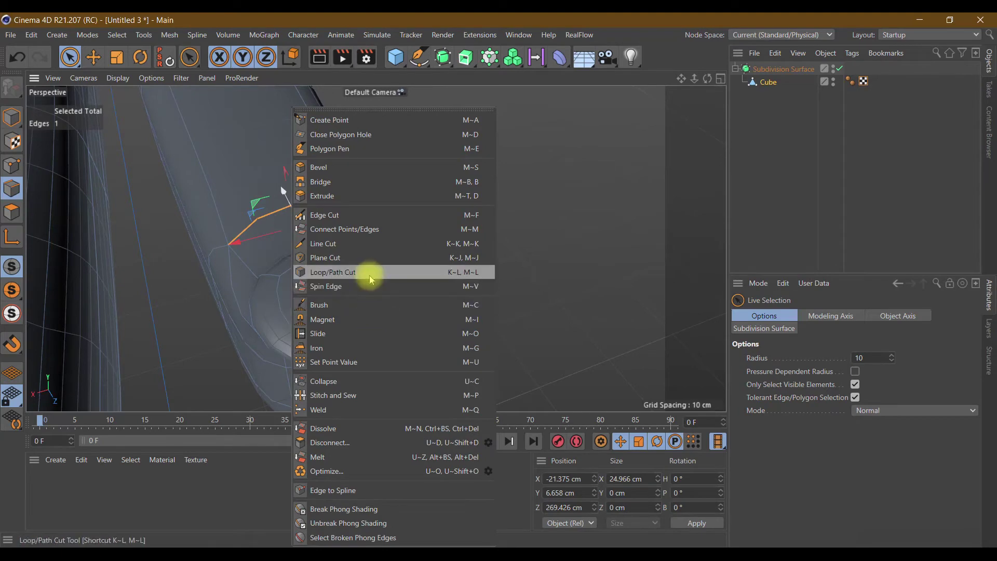
Cut a lengthwise edge loop through the third limb and its nail pad at about 49.9%
left_click(369, 272)
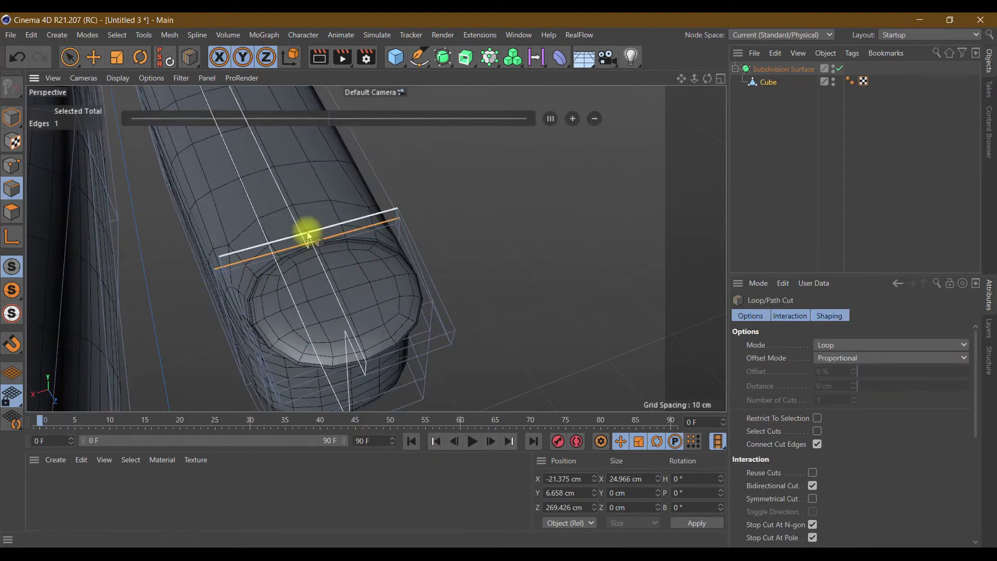
left_click(368, 356)
left_click(12, 165)
left_click(70, 57)
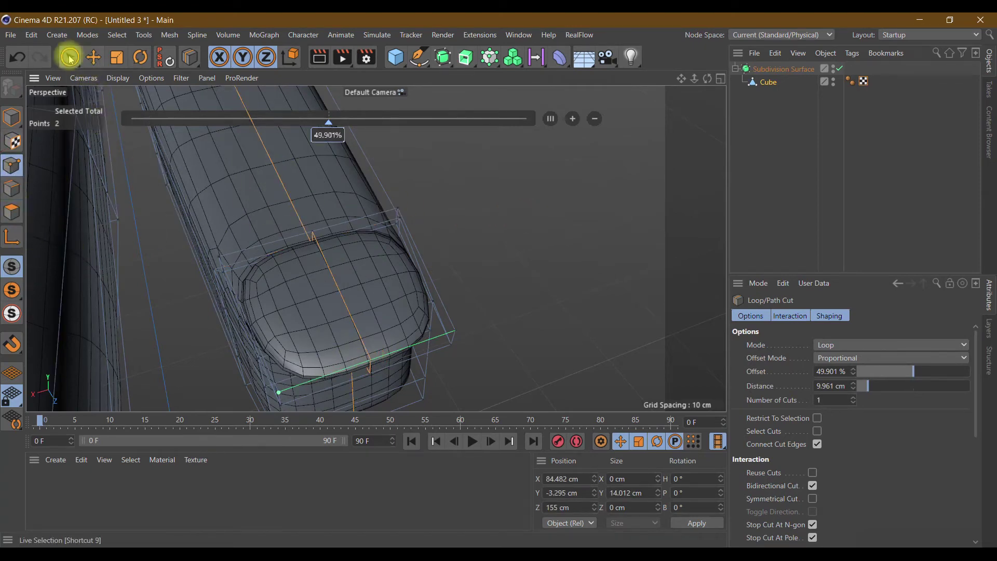
Raise a pad-edge point and pull the nail-tip point back to reshape the rounded nail
left_click(291, 200)
mouse_move(289, 201)
left_mouse_down()
mouse_move(282, 131)
mouse_move(285, 155)
left_mouse_up()
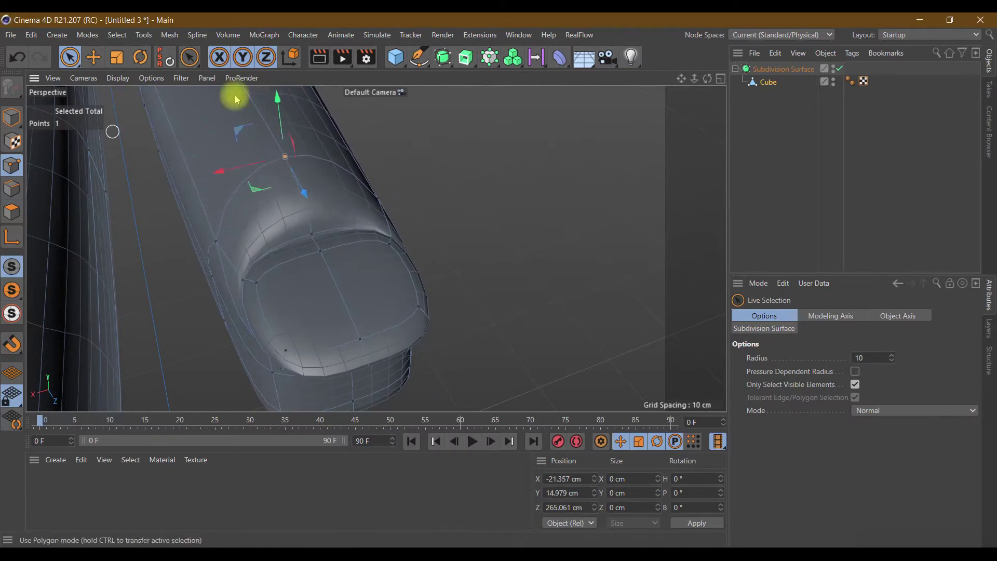
mouse_move(717, 89)
left_mouse_down()
mouse_move(376, 249)
mouse_move(703, 84)
left_mouse_up()
left_click(398, 281)
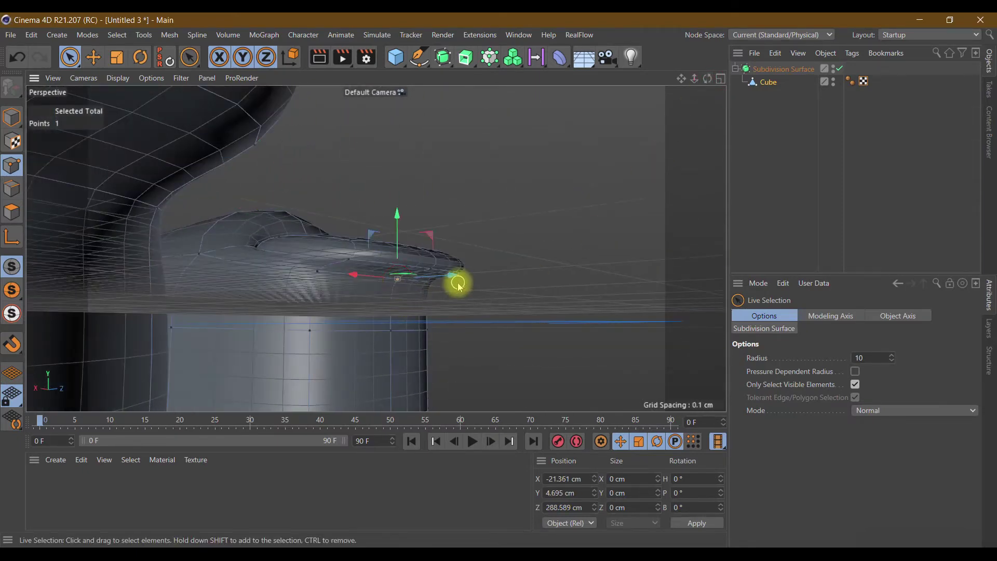
left_click_drag(707, 78, 494, 267)
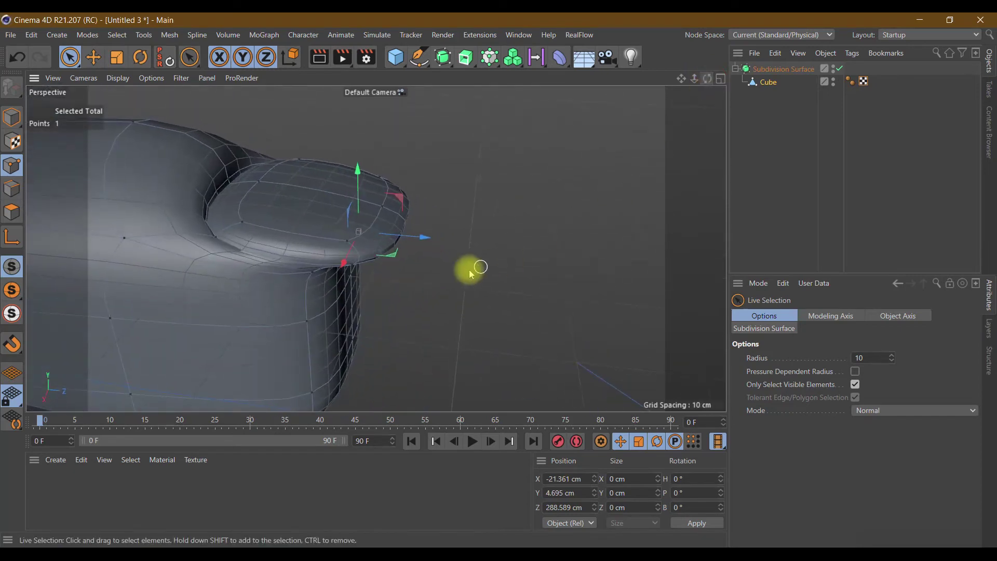
left_click_drag(432, 244, 372, 224)
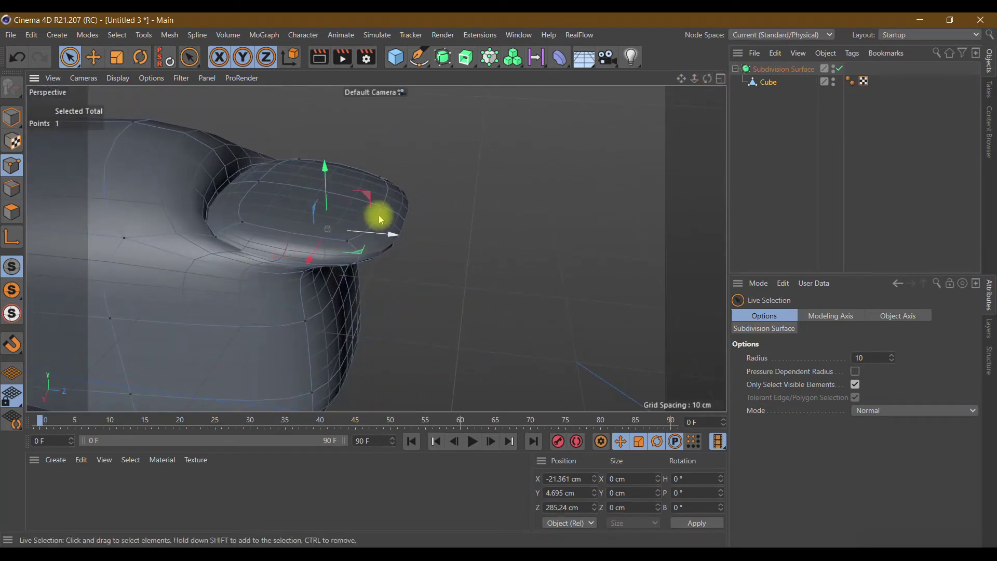
mouse_move(714, 86)
left_mouse_down()
mouse_move(376, 249)
mouse_move(501, 308)
left_mouse_up()
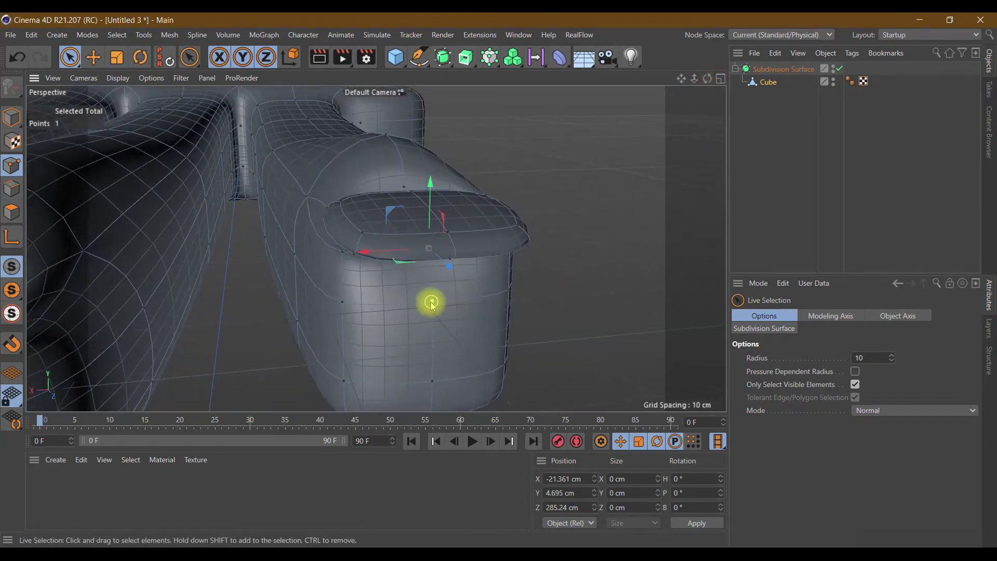
left_click(439, 392, "shift")
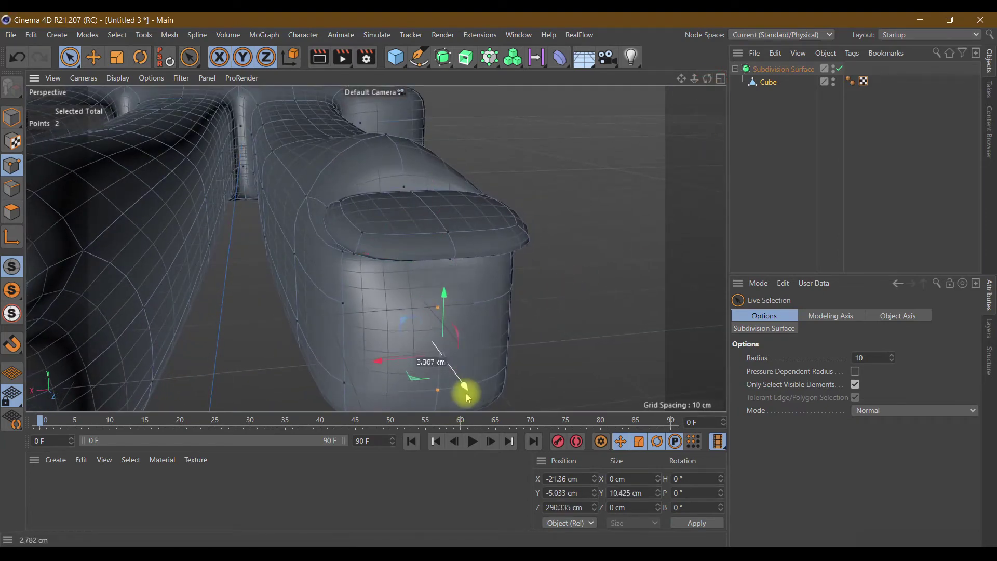
Push the Cube's two lip polygons under the nail forward along Z
left_click(767, 82)
left_click(10, 212)
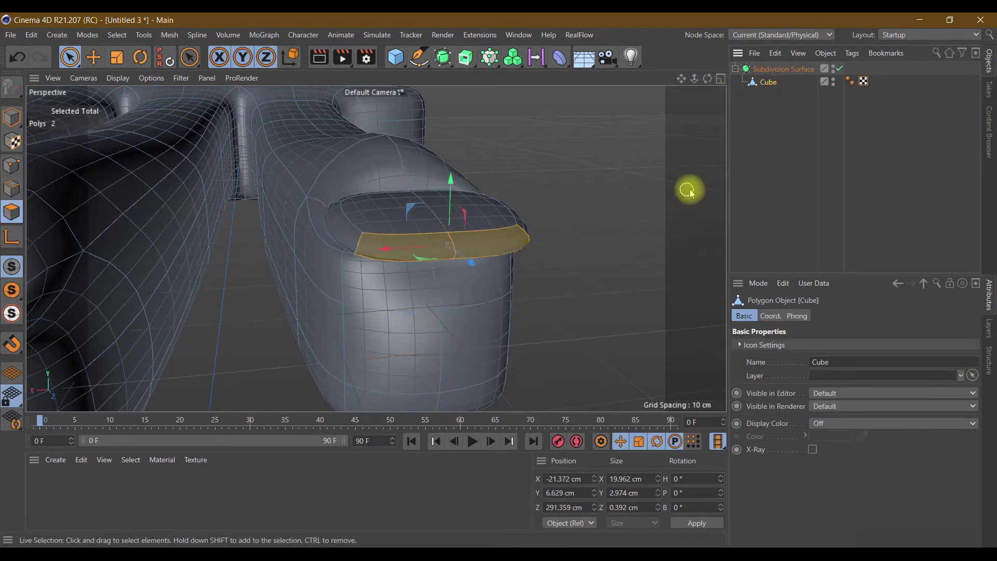
mouse_move(472, 264)
left_mouse_down()
mouse_move(481, 290)
mouse_move(534, 223)
left_mouse_up()
left_click_drag(707, 78, 376, 249)
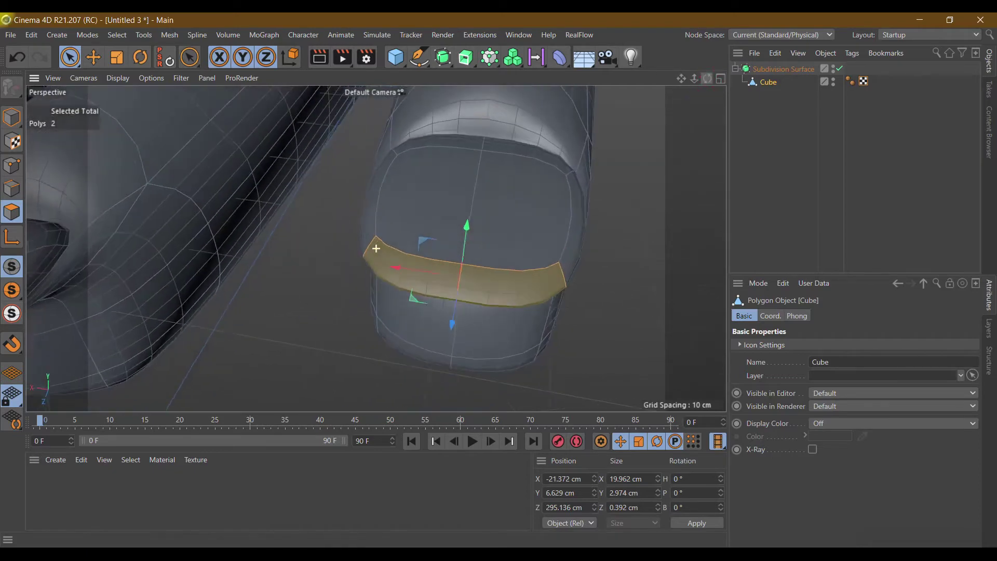
Narrow the lip polygons to 9.451 cm wide and push them forward to Z 297.348 cm
left_click(117, 57)
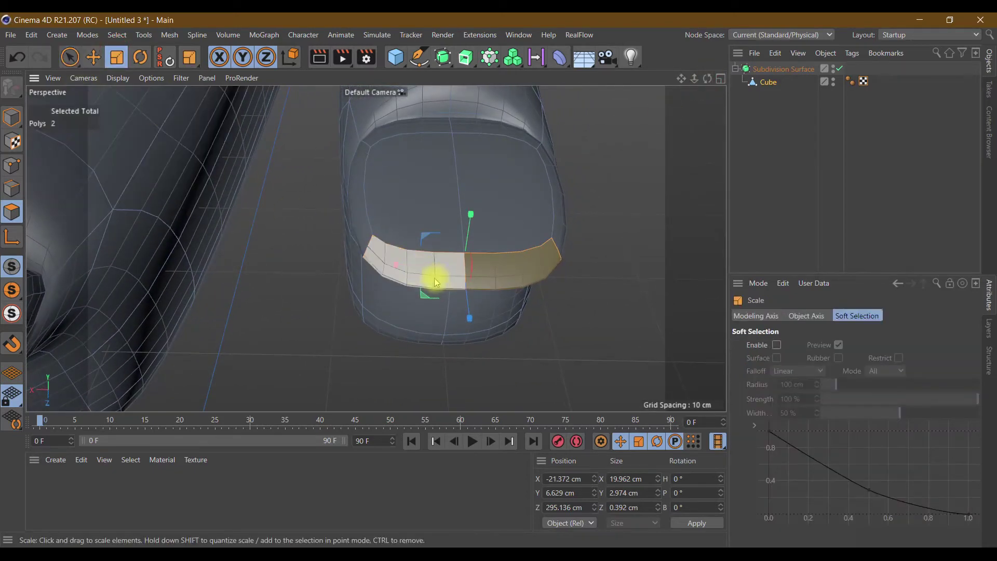
left_click_drag(394, 267, 411, 273)
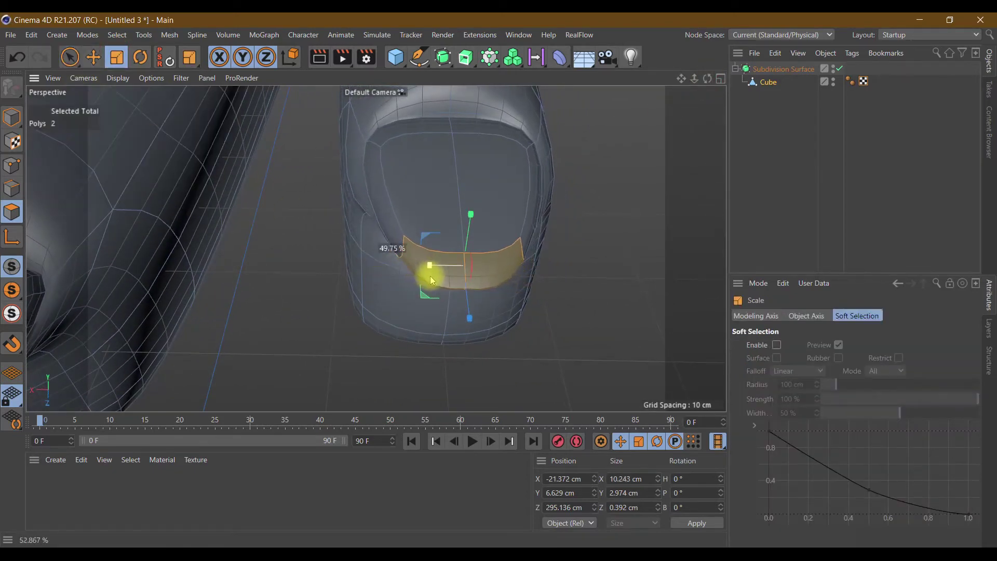
mouse_move(431, 281)
left_mouse_down()
mouse_move(439, 285)
mouse_move(430, 281)
left_mouse_up()
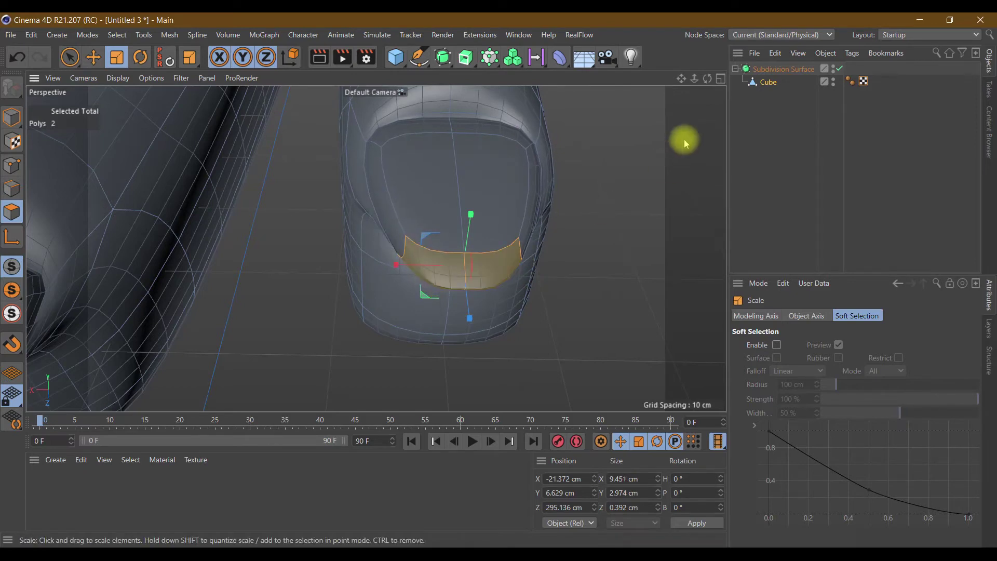
left_click(70, 57)
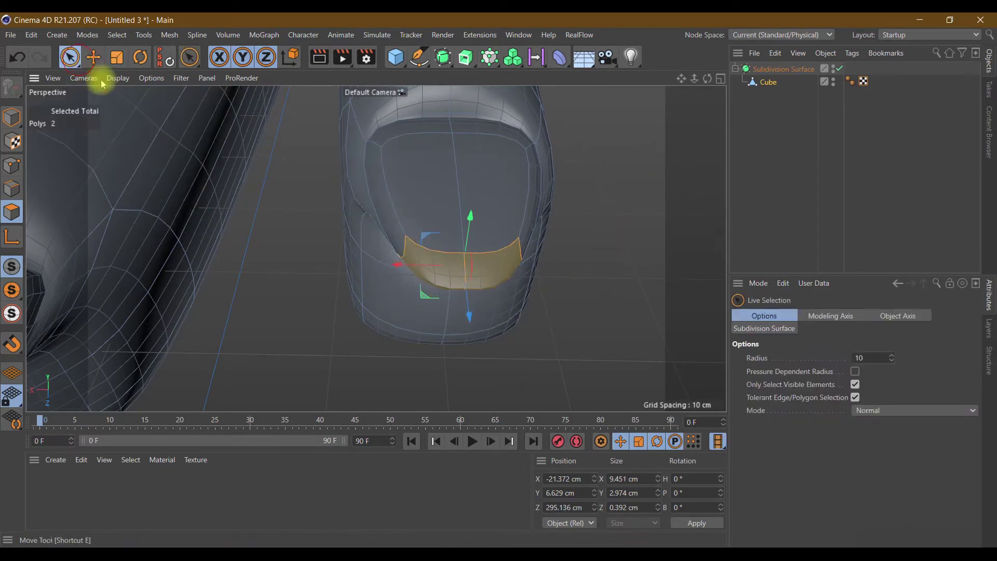
left_click_drag(470, 314, 471, 338)
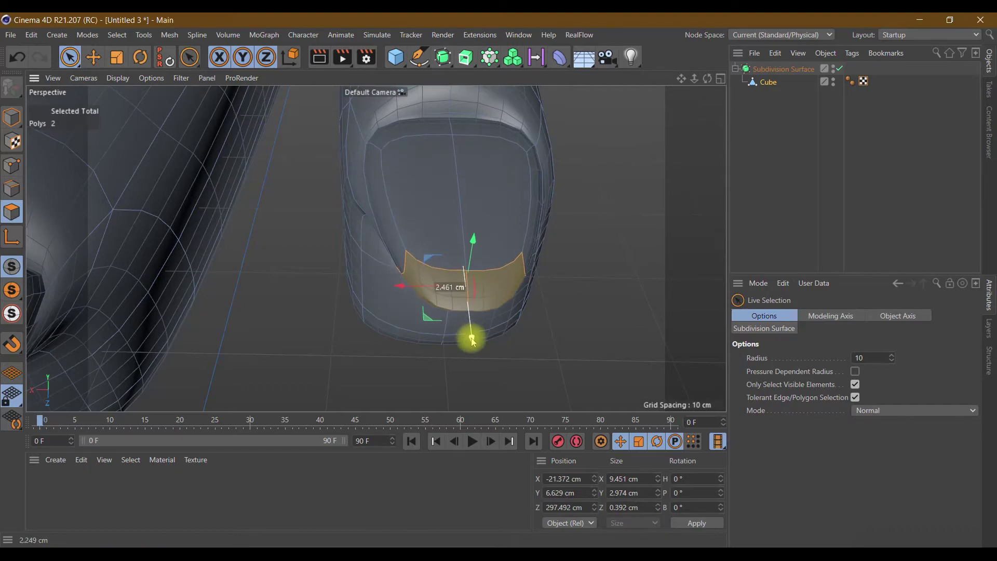
left_click_drag(708, 78, 376, 248)
left_click(12, 165)
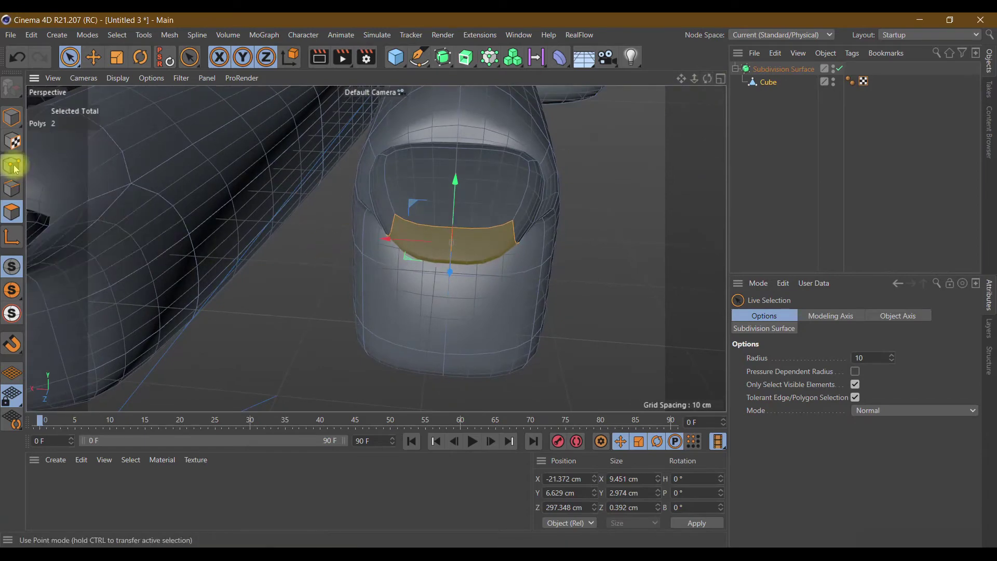
Move two fingertip points about 2 cm sideways and nudge a point beside the nail
left_click_drag(707, 79, 376, 248)
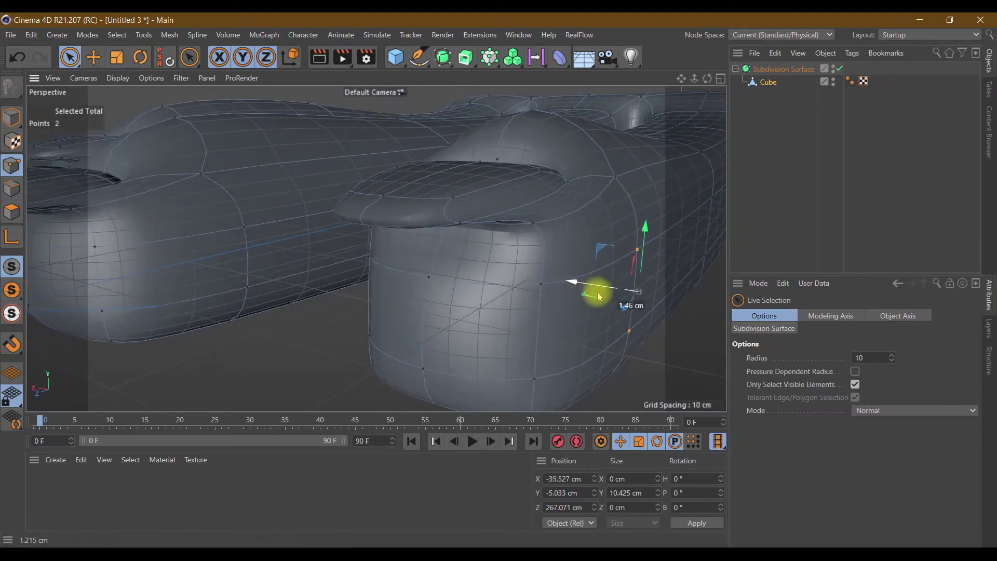
key("s")
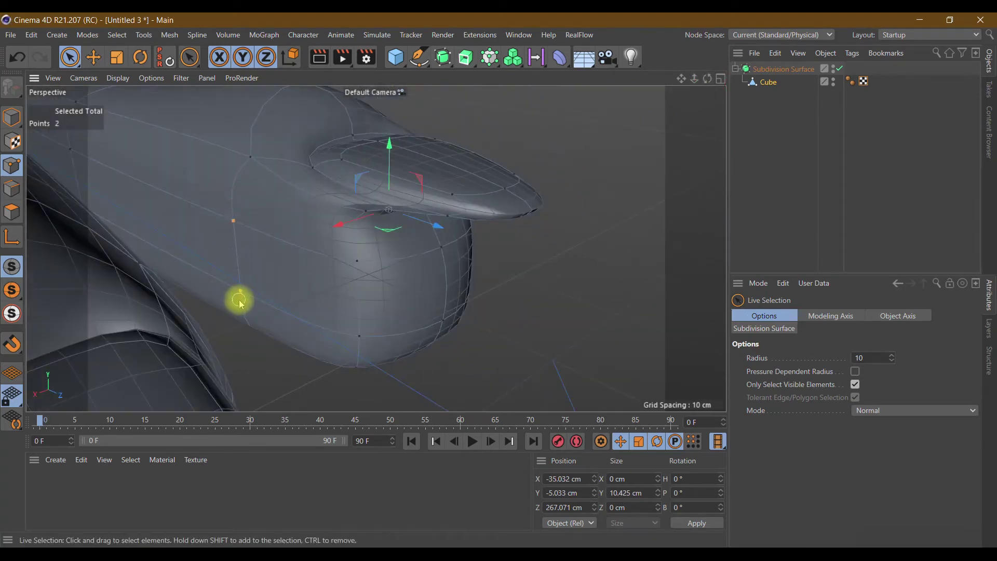
left_click_drag(205, 267, 185, 281)
left_click_drag(707, 78, 654, 104)
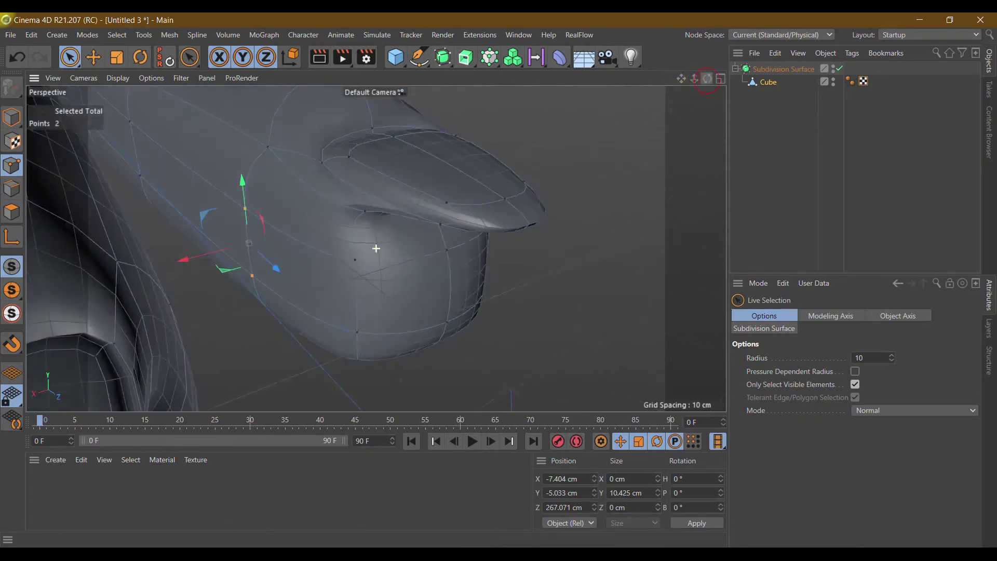
left_click(540, 232)
left_click_drag(497, 230, 503, 238)
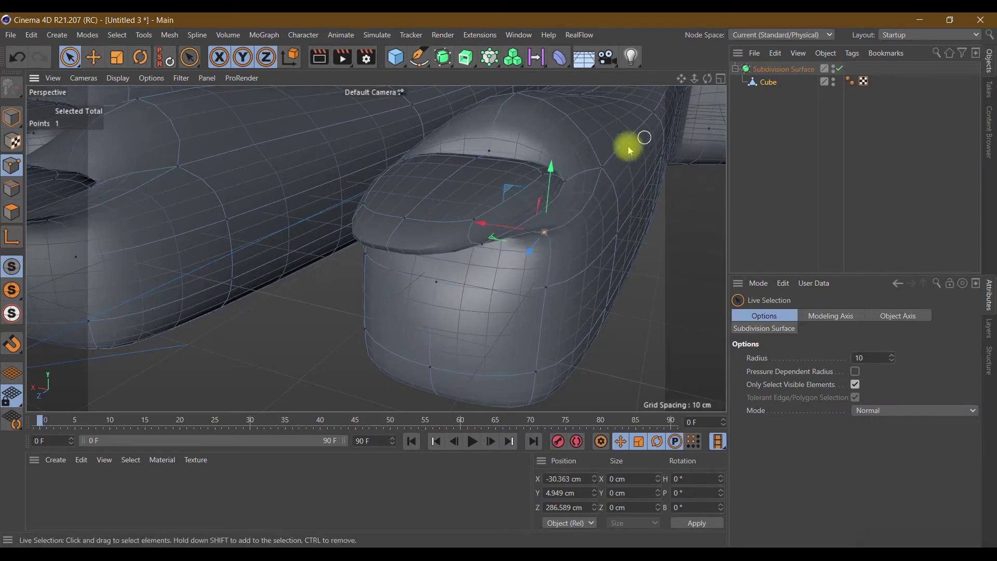
Edge-slide points at the nail edge and finger side, the last to X -13.923 cm
left_click(597, 167)
mouse_move(561, 161)
left_mouse_down()
mouse_move(552, 177)
mouse_move(536, 171)
left_mouse_up()
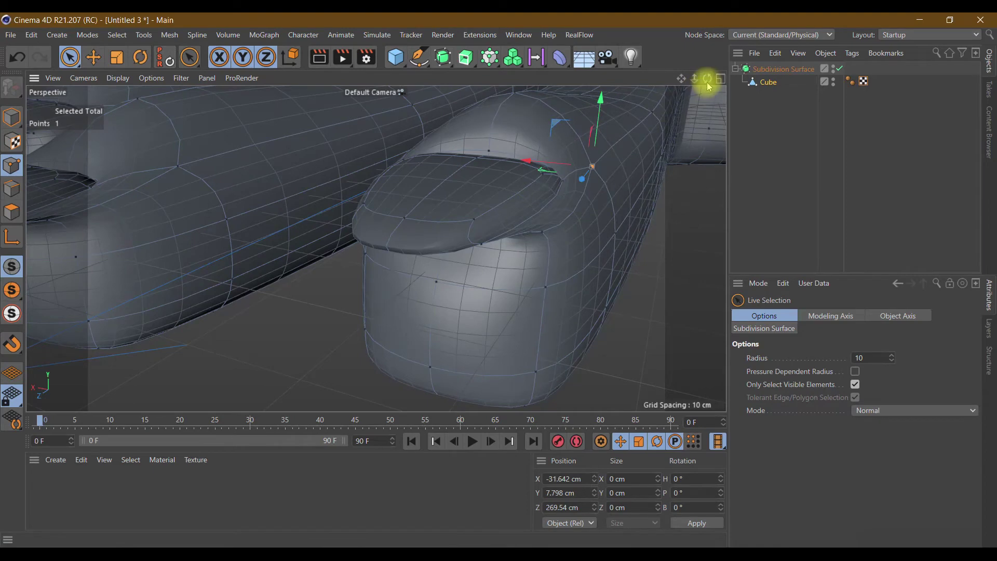
left_click_drag(707, 78, 706, 79)
left_click_drag(376, 249, 312, 244)
left_click(222, 221)
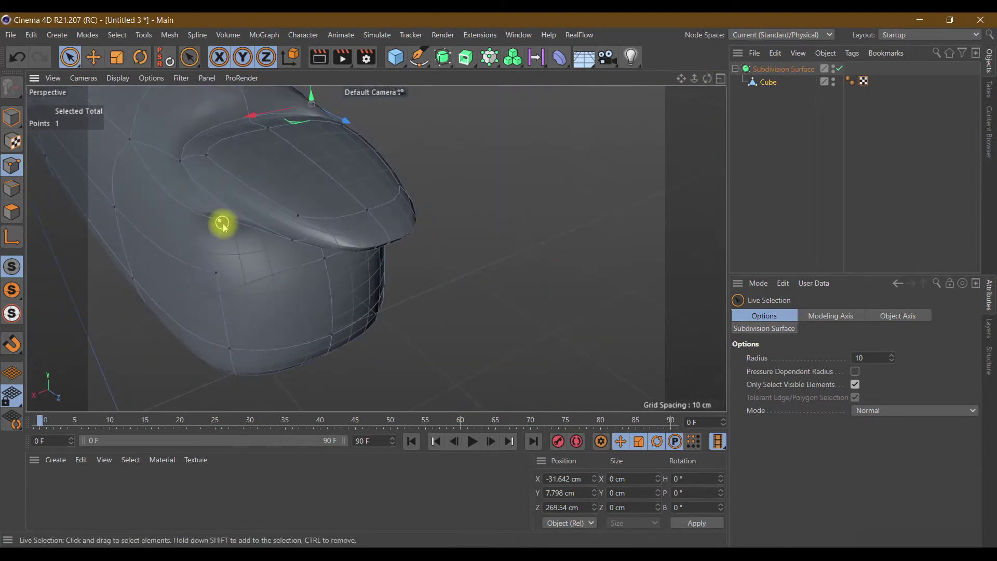
left_click_drag(182, 252, 189, 225)
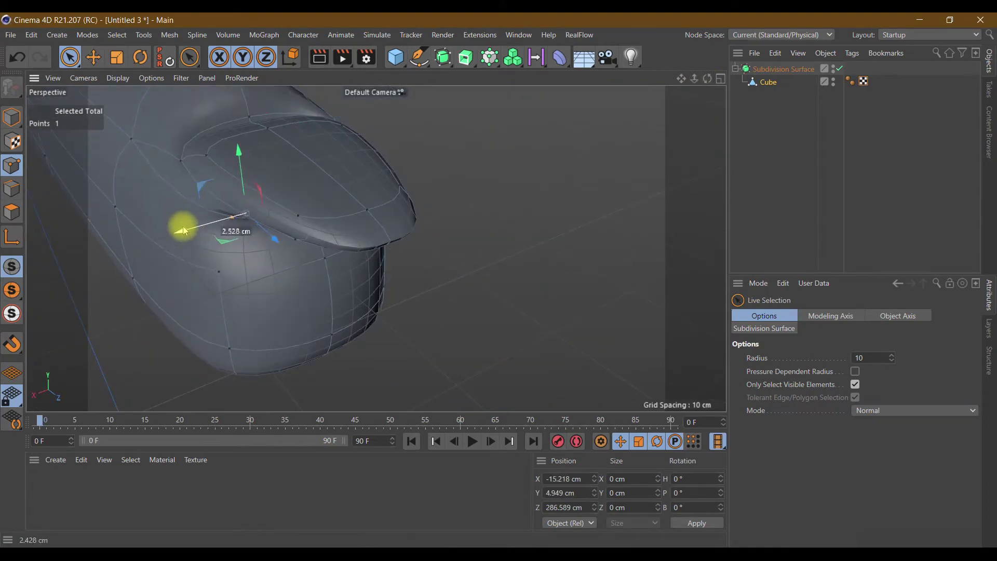
left_click_drag(188, 223, 182, 224)
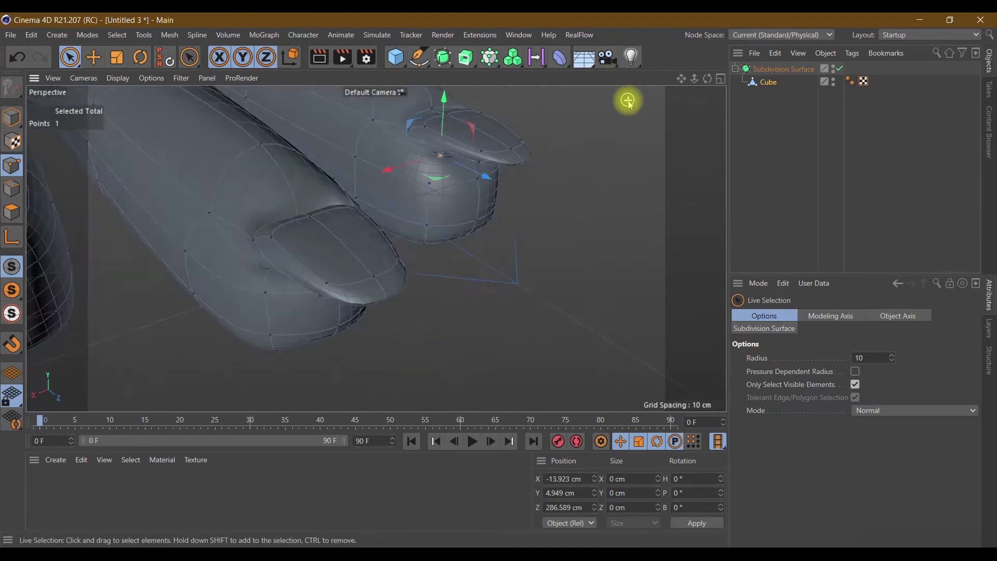
Raise a third-finger upper-edge point to Y 15.472 cm, then face the hand toward the camera
left_click_drag(703, 80, 376, 248)
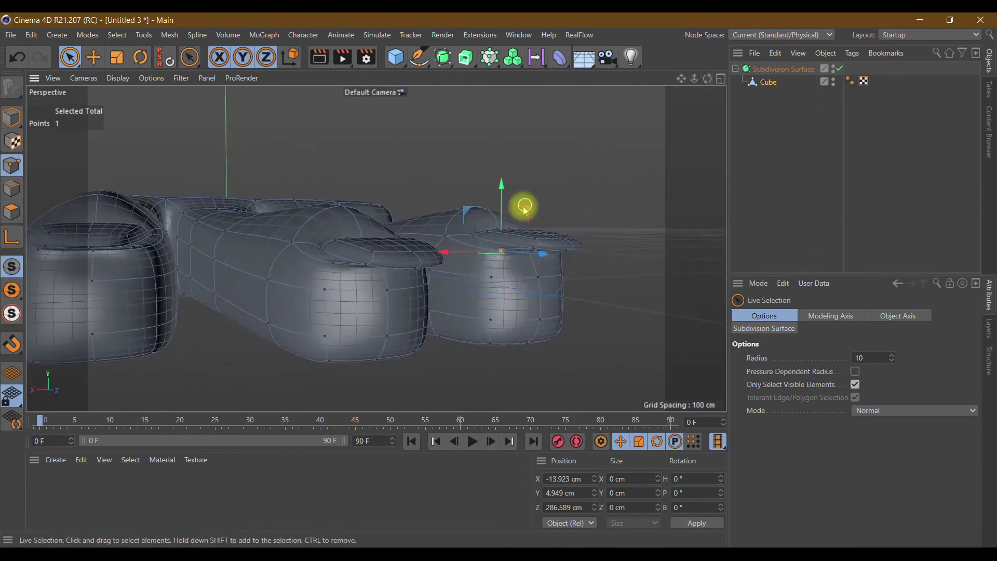
left_click_drag(523, 207, 518, 196, "alt")
mouse_move(709, 83)
left_mouse_down()
mouse_move(373, 240)
mouse_move(524, 262)
mouse_move(553, 238)
left_mouse_up()
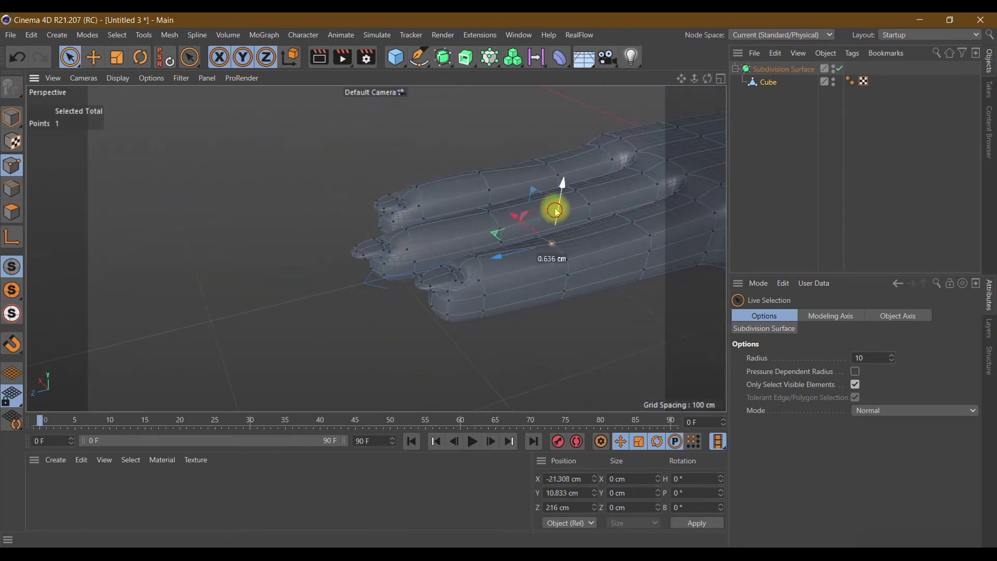
left_click_drag(639, 193, 640, 183)
left_click_drag(625, 267, 602, 310, "alt")
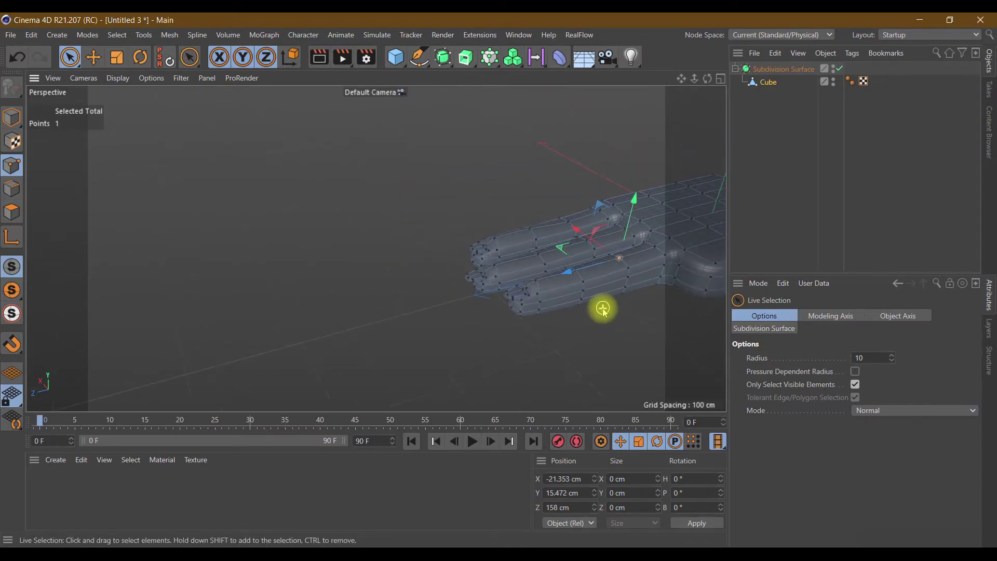
left_click_drag(680, 81, 483, 83)
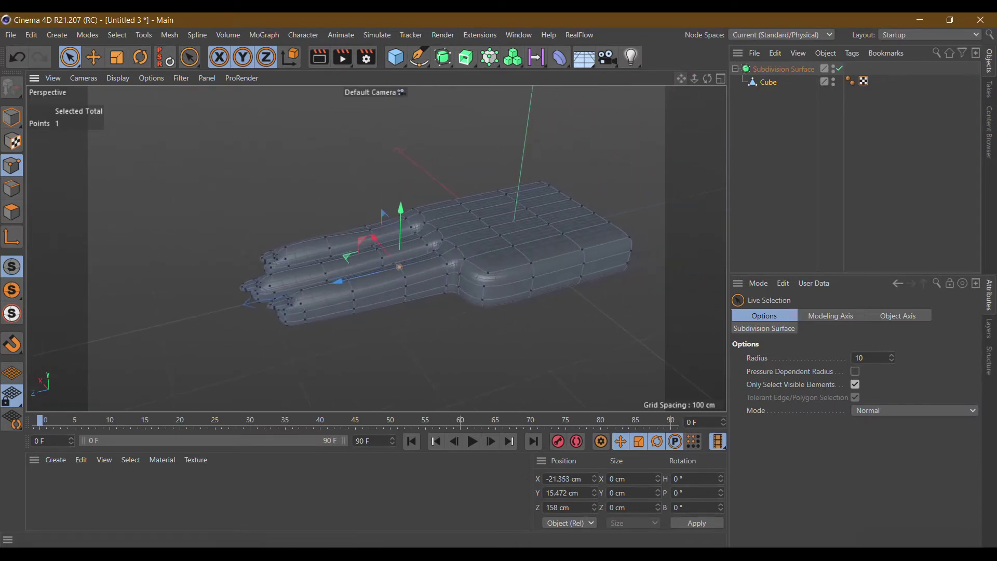
left_click_drag(706, 77, 712, 138)
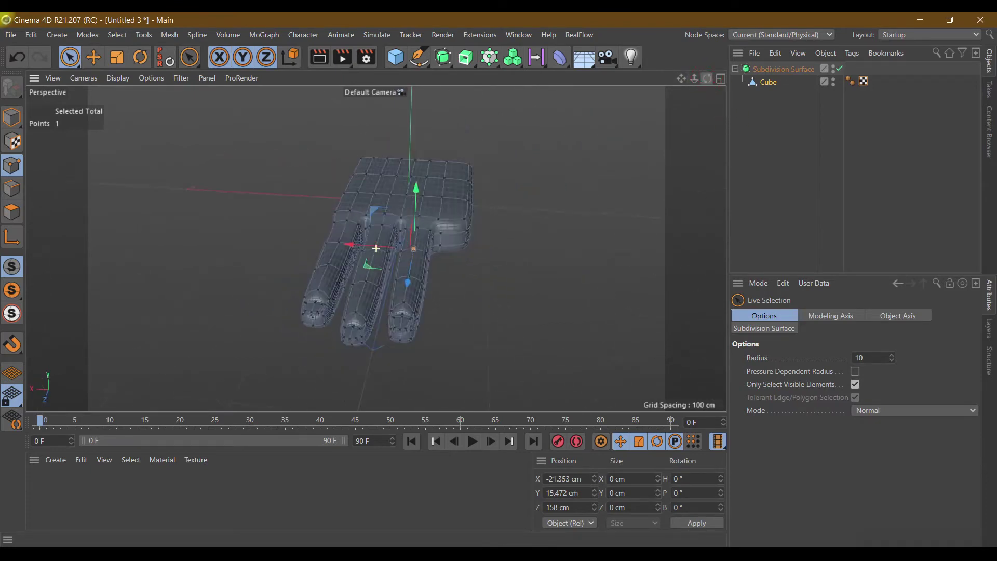
Turn off subdivision smoothing, select middle-fingertip polygons and bring up the mesh commands menu
left_click(837, 69)
left_click(837, 70)
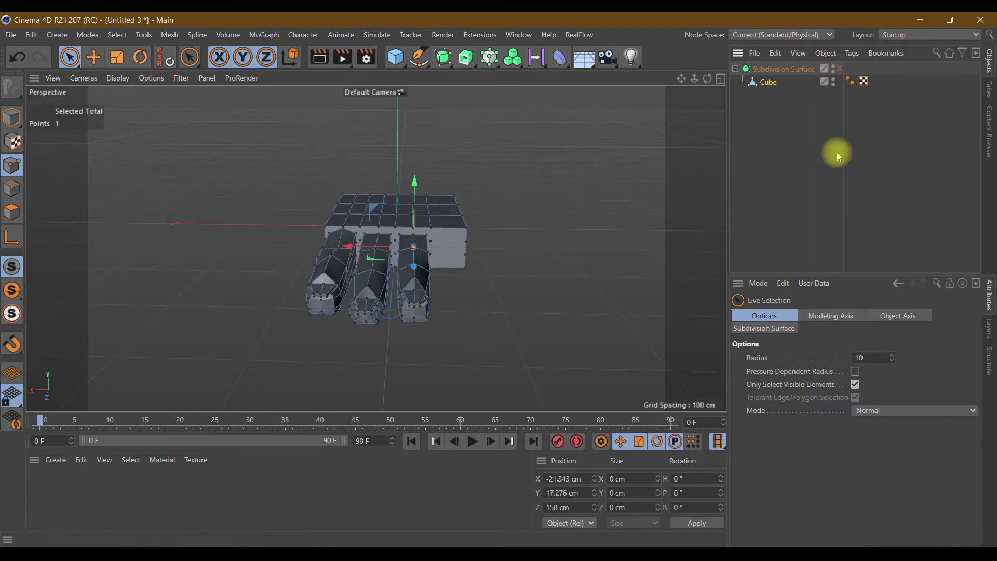
left_click(12, 212)
left_click(413, 242)
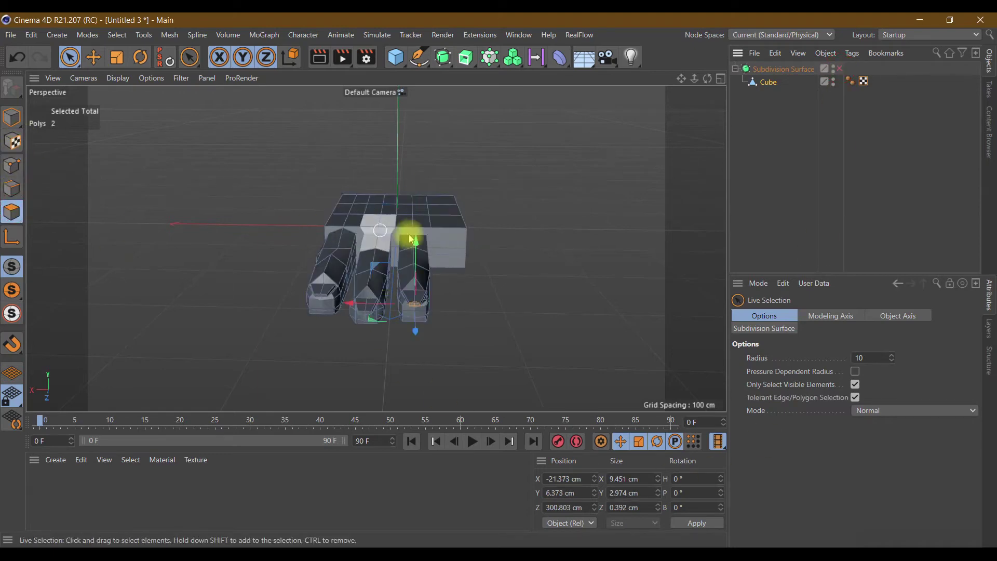
right_click(452, 261)
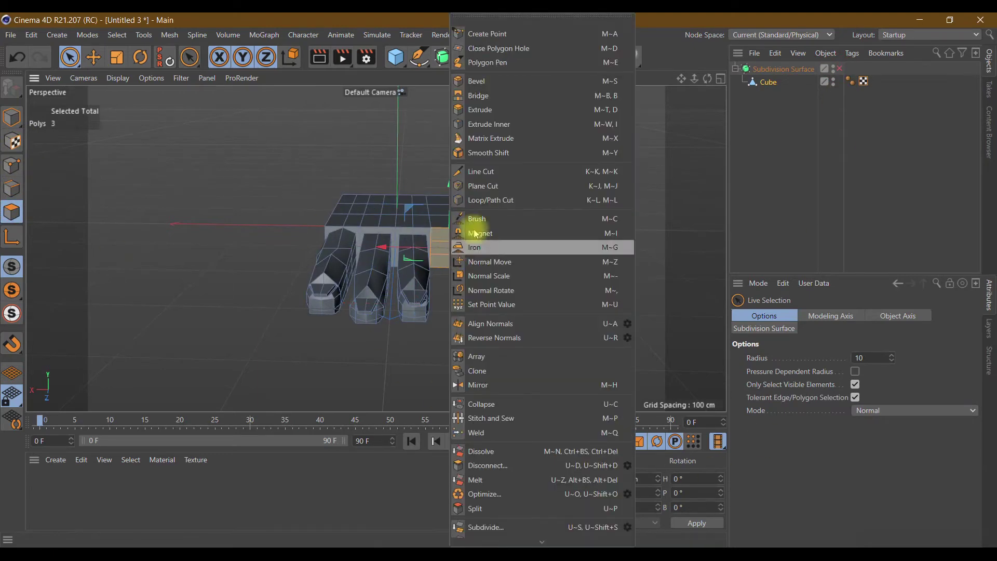
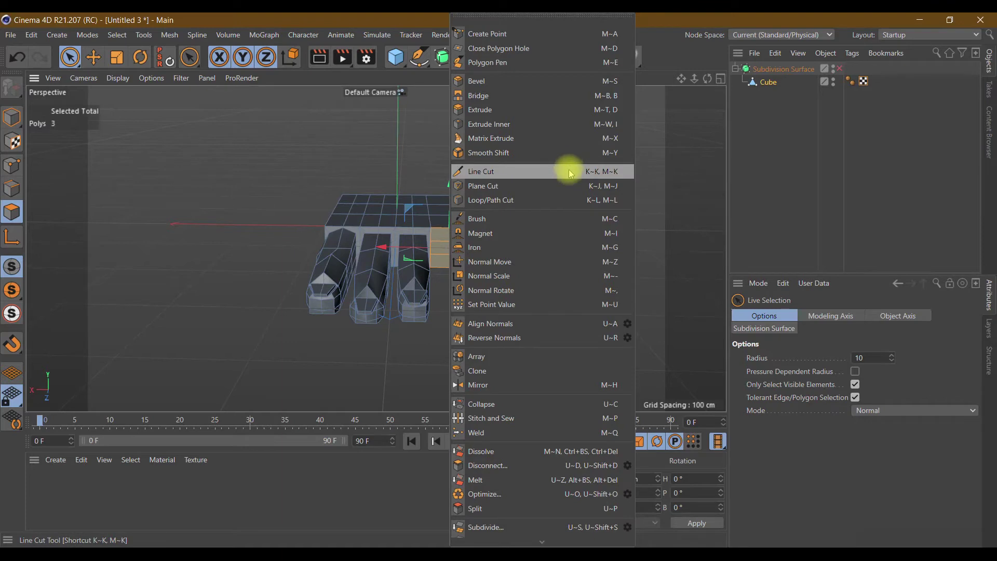
Inset the three selected palm-side polygons with Extrude Inner
left_click(514, 124)
left_click(829, 362)
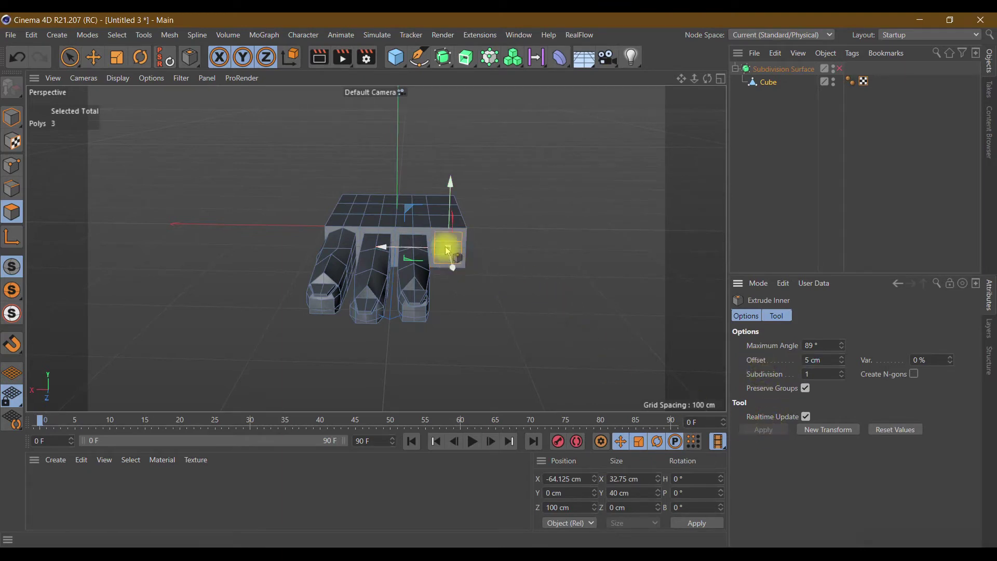
left_click_drag(451, 186, 451, 183)
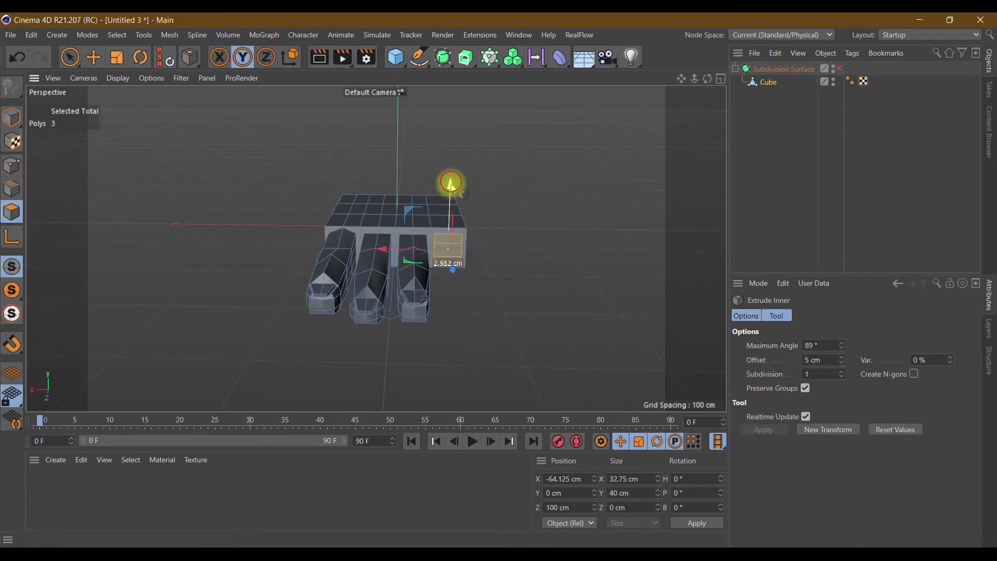
Extrude the inset polygons three times at 45 cm to form a three-segment fourth finger
right_click(456, 250)
left_click(502, 110)
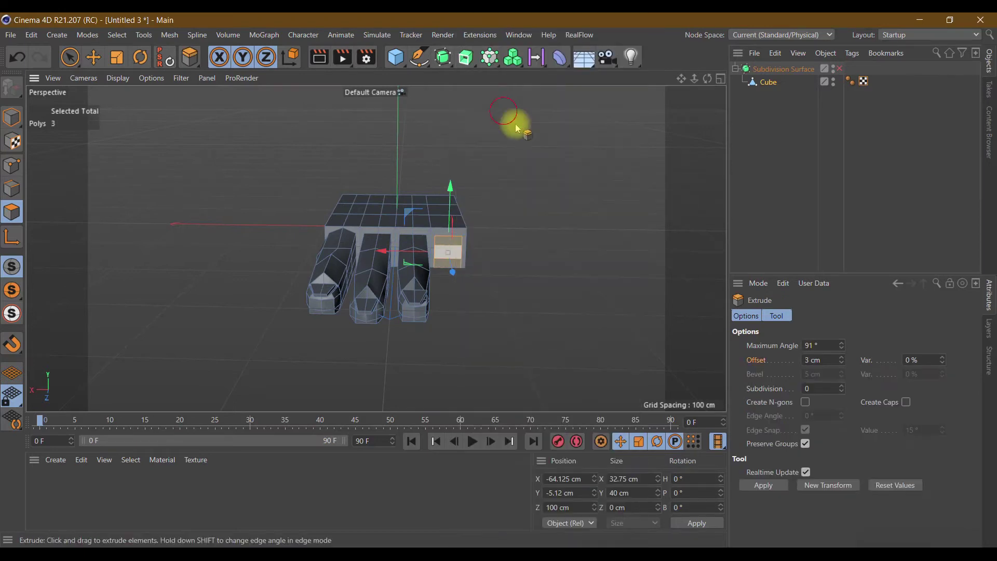
left_click(826, 361)
type("45")
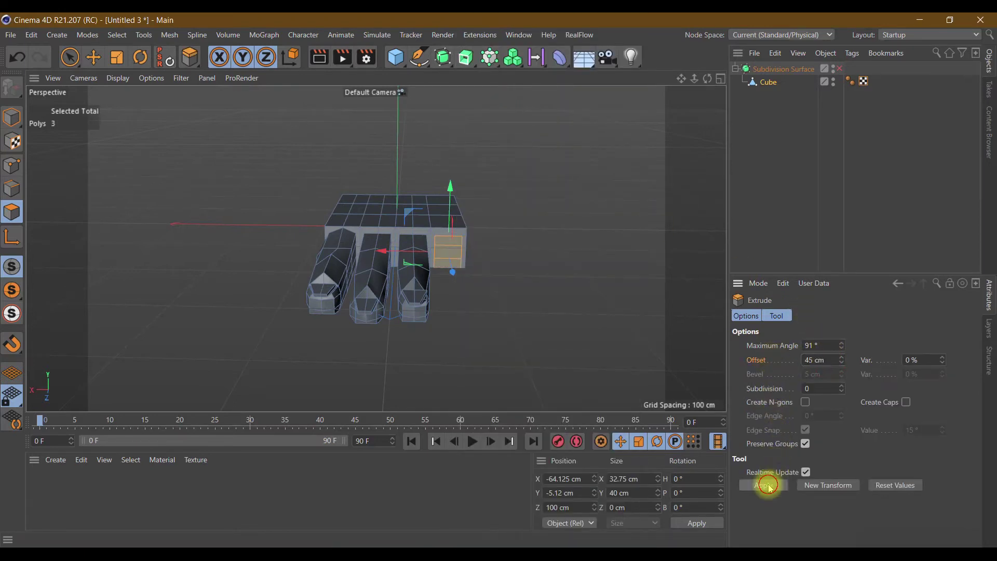
left_click(768, 486)
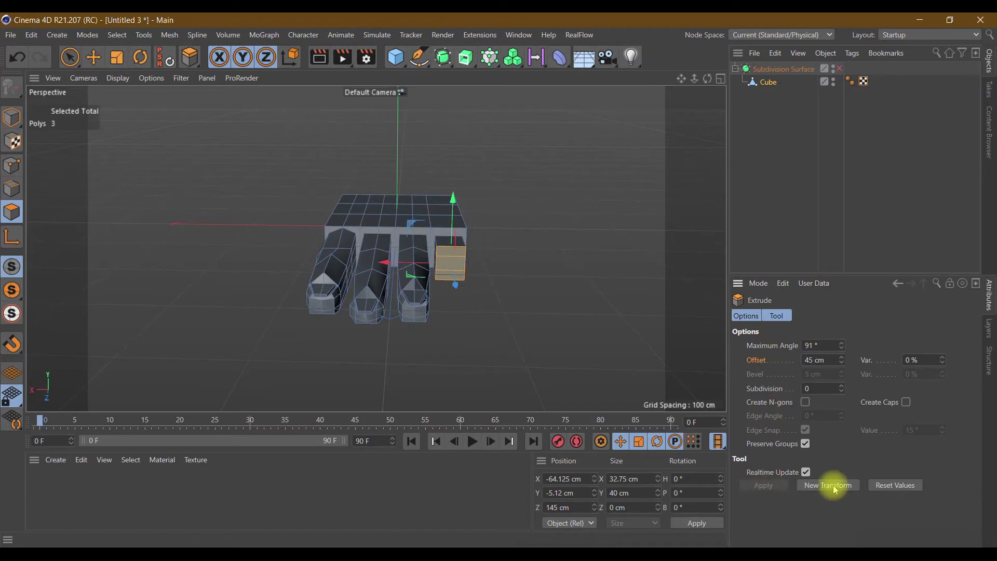
left_click(834, 489)
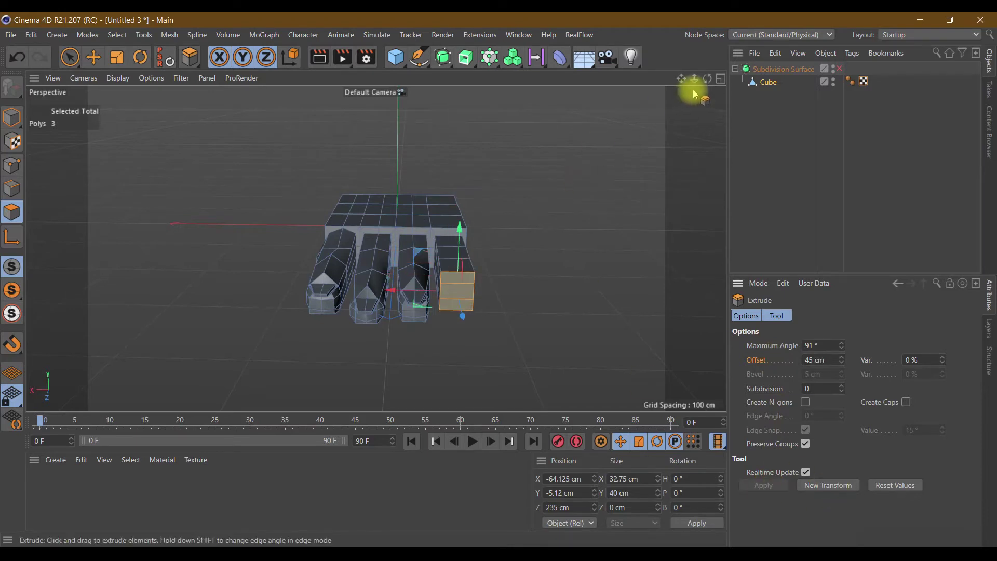
left_click_drag(707, 79, 696, 249)
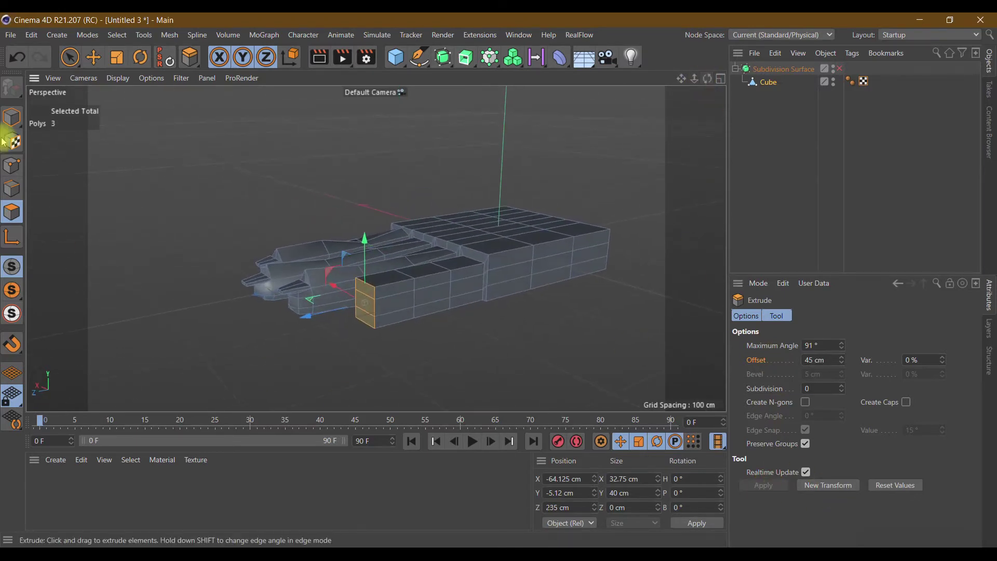
left_click(11, 189)
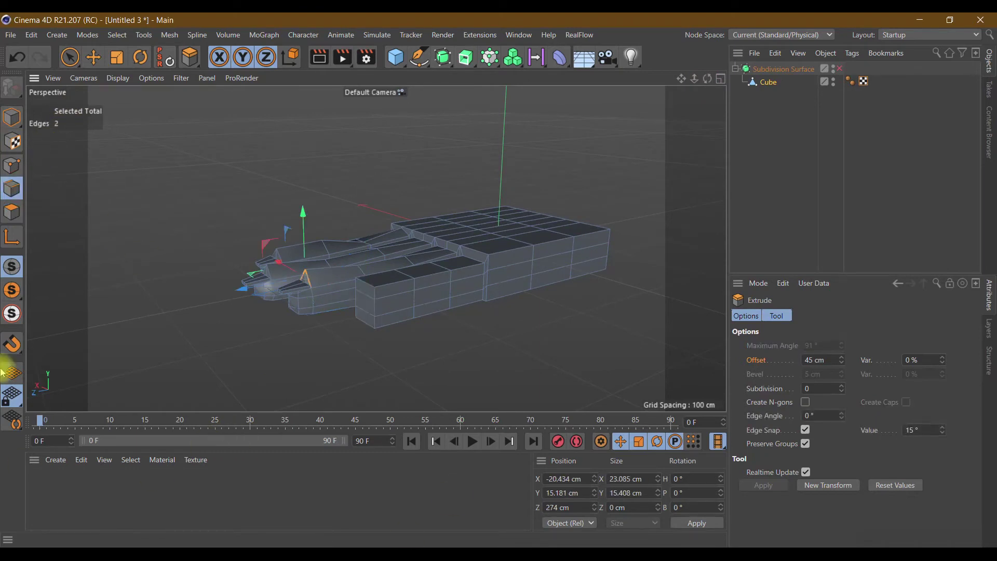
Loop-select three edge loops on the new finger and scale them down on Y
left_click(193, 61)
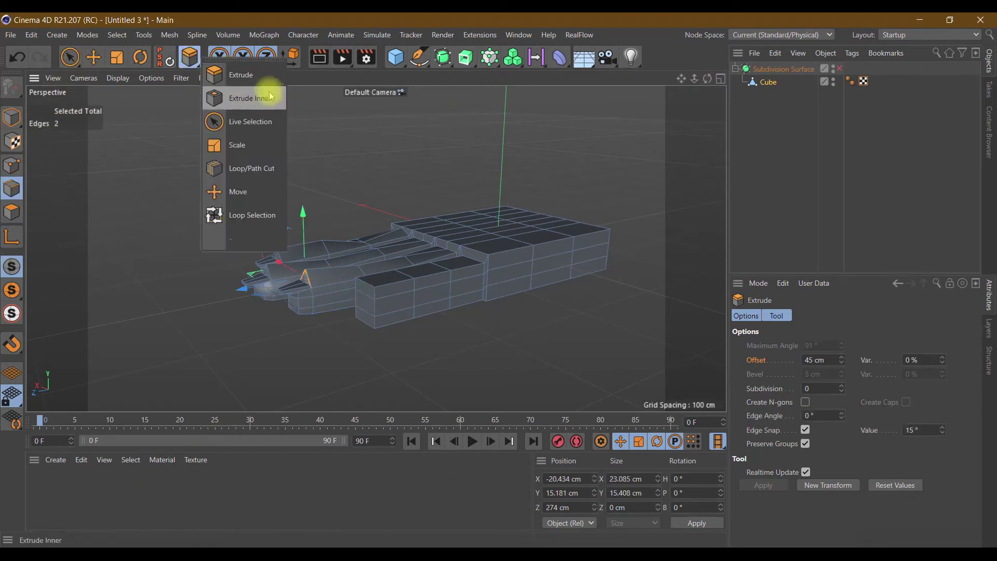
left_click(249, 209)
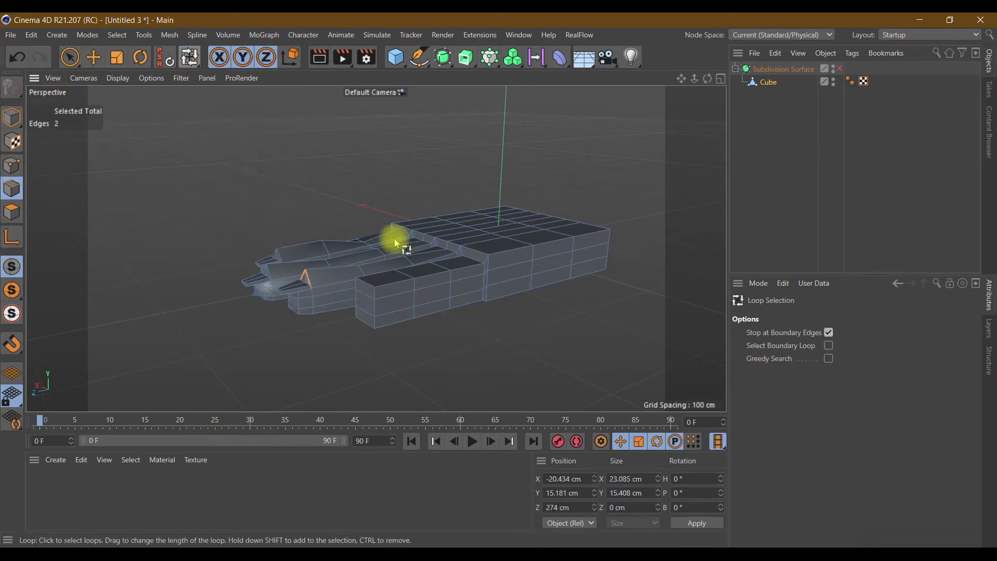
left_click(449, 280)
left_click(412, 280, "shift")
left_click(376, 290, "shift")
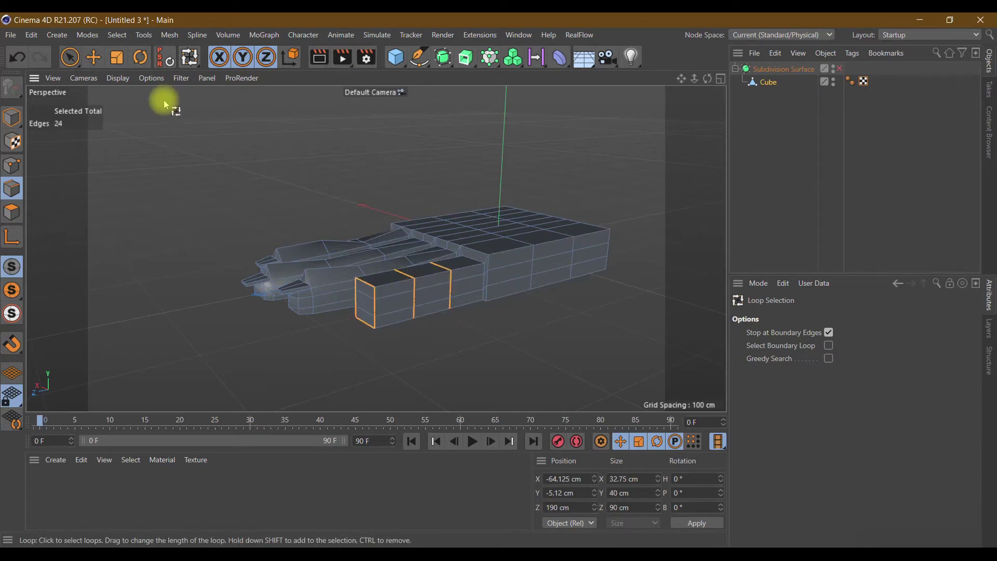
left_click(116, 57)
left_click_drag(413, 225, 404, 238)
Loop-select the edge loop near the fingertip and shrink it vertically
left_click(190, 64)
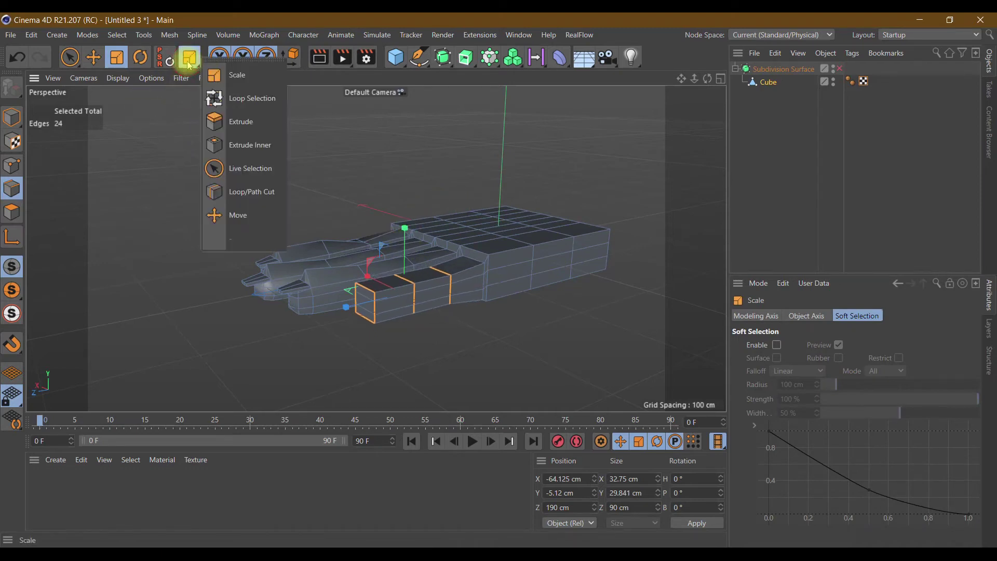
left_click(222, 98)
left_click(463, 356)
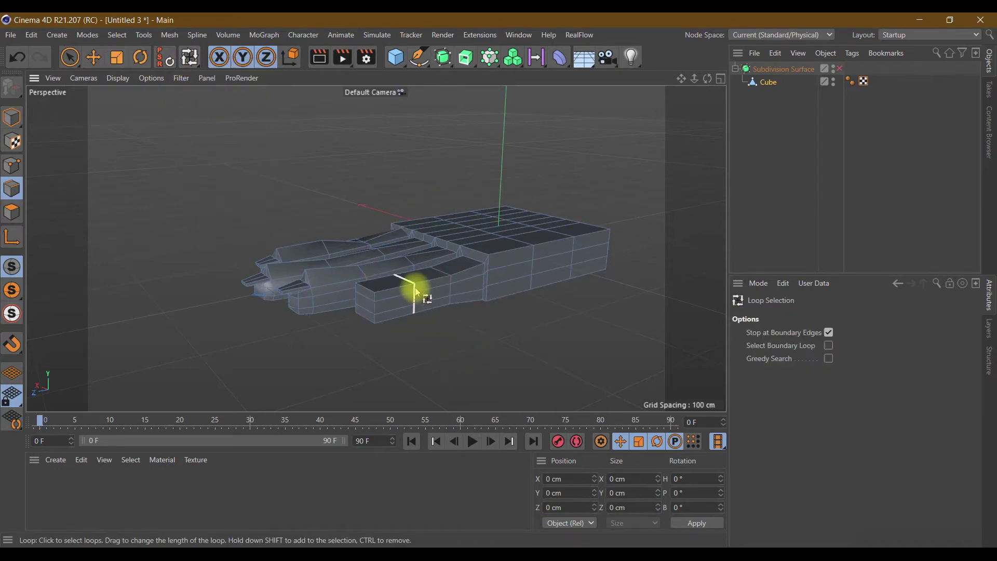
left_click(416, 292)
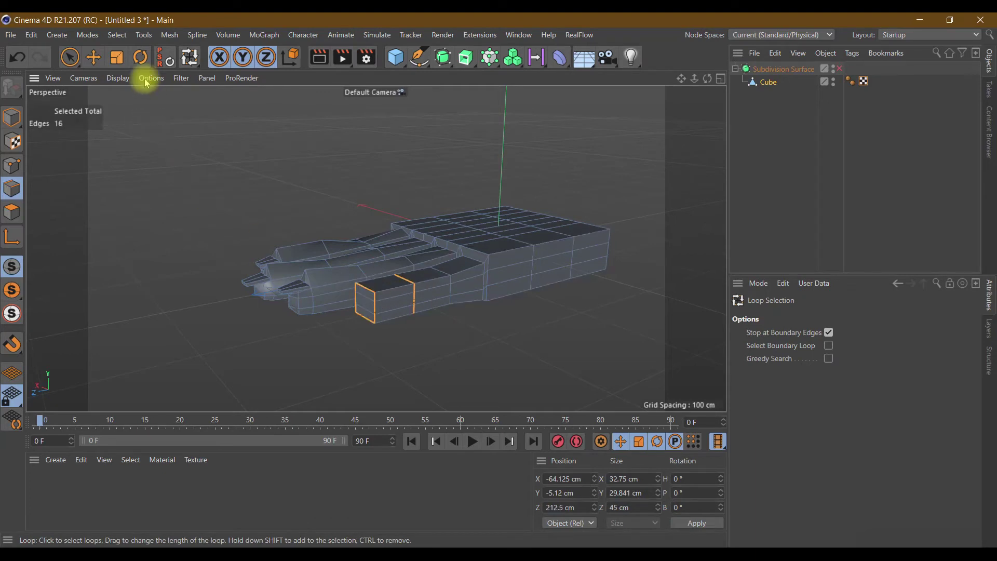
left_click(117, 57)
left_click_drag(382, 236, 385, 241)
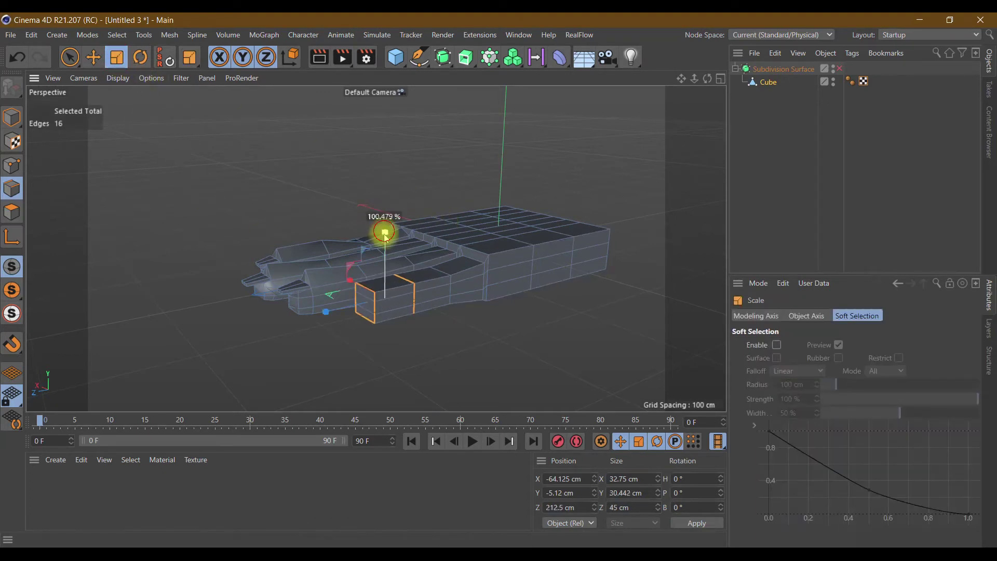
Scale the fingertip edge loop smaller, both vertically and sideways, so the finger tapers
left_click(191, 59)
left_click(211, 100)
left_click(507, 396)
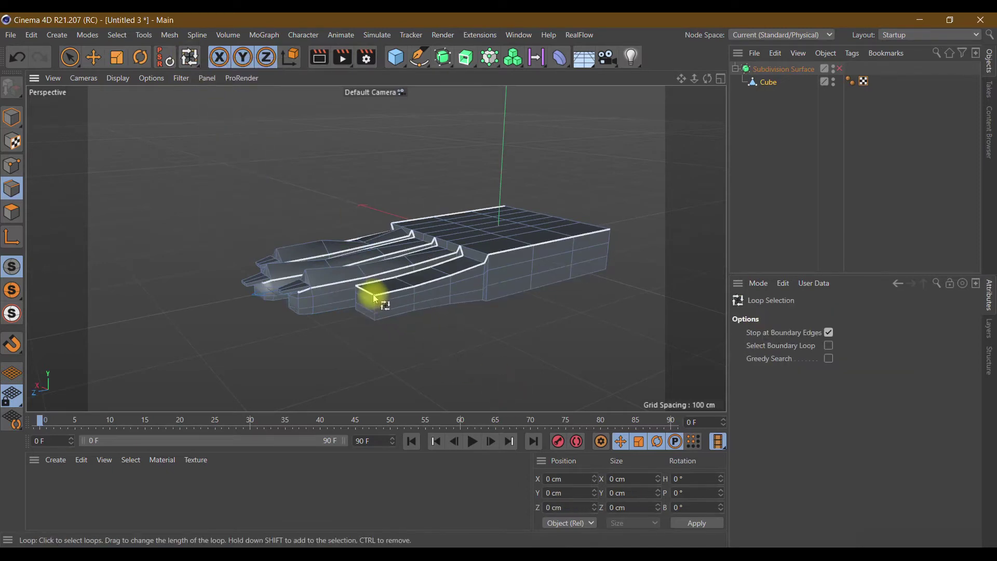
left_click(372, 298)
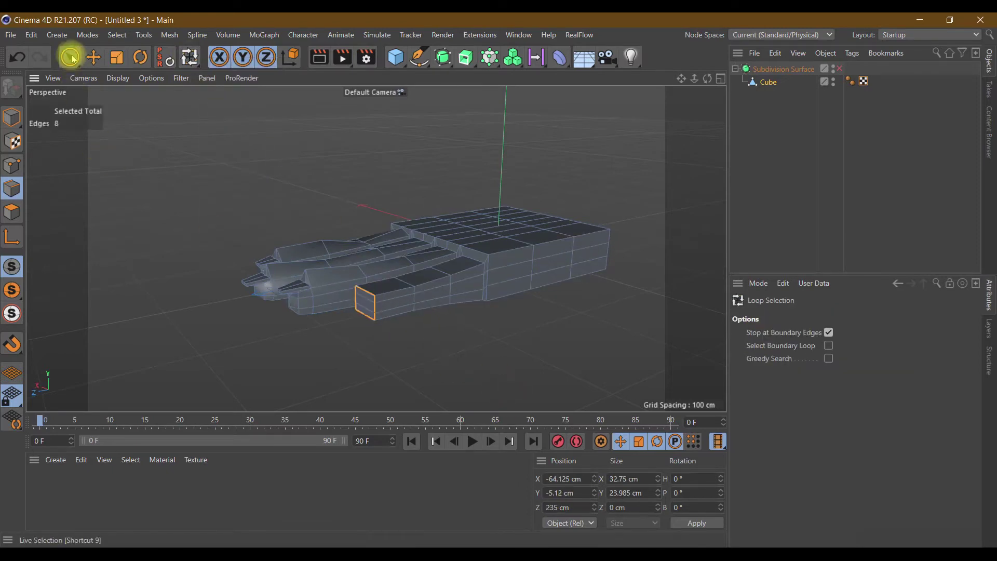
left_click(117, 58)
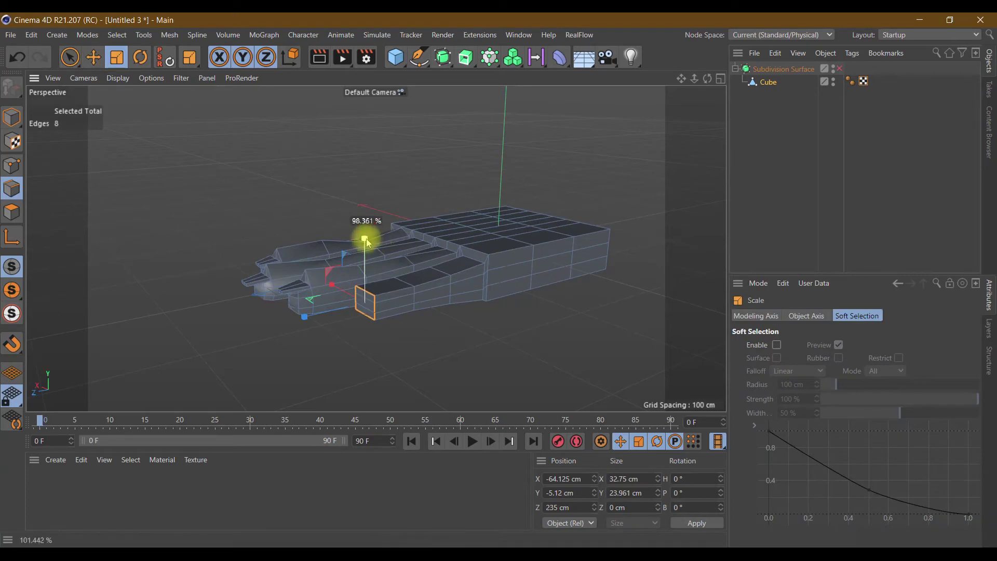
left_click_drag(367, 246, 368, 247)
left_click_drag(707, 78, 559, 252)
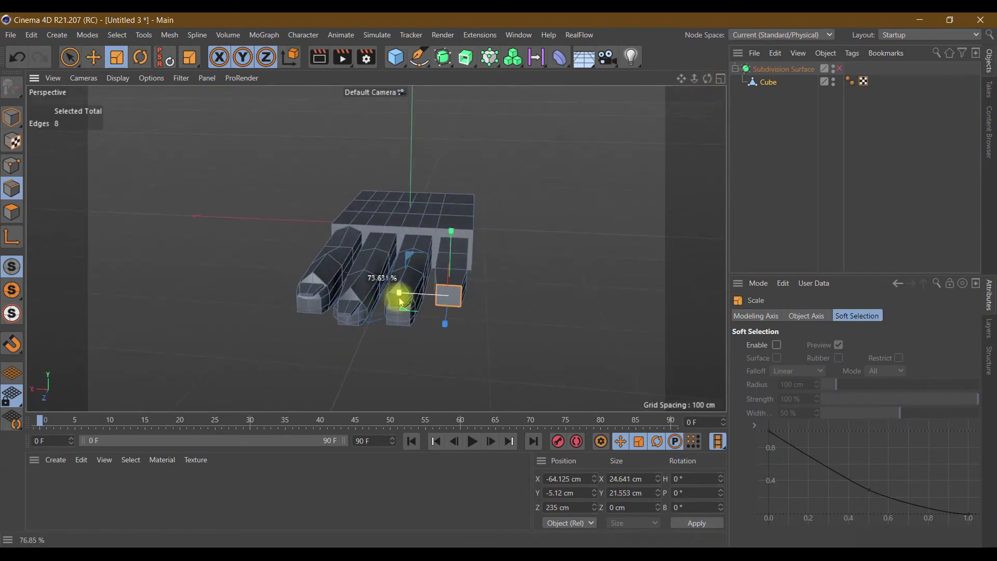
left_click_drag(400, 301, 401, 303)
left_click(70, 57)
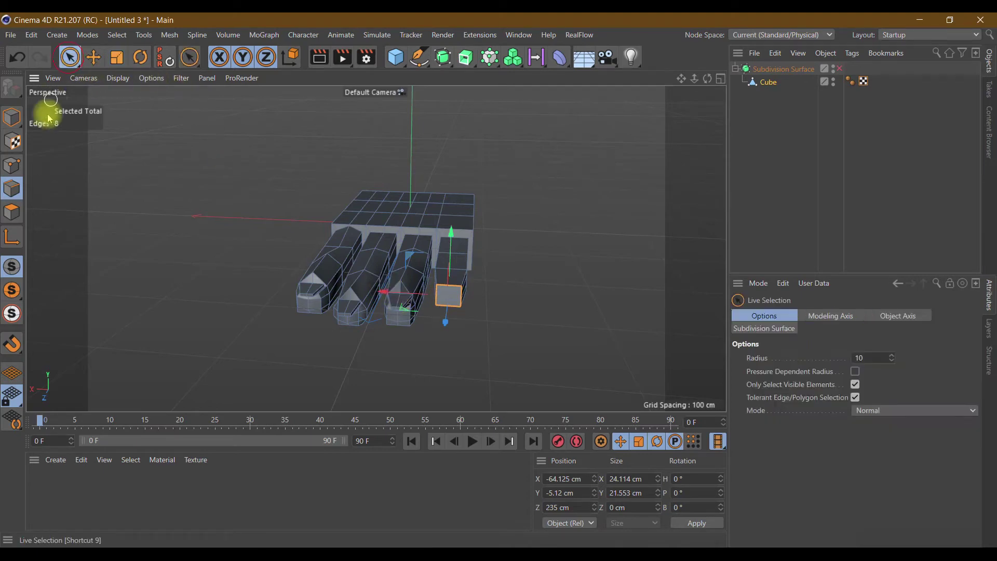
In Polygon mode, inset the fingertip polygon and push it outward along Z
left_click(6, 211)
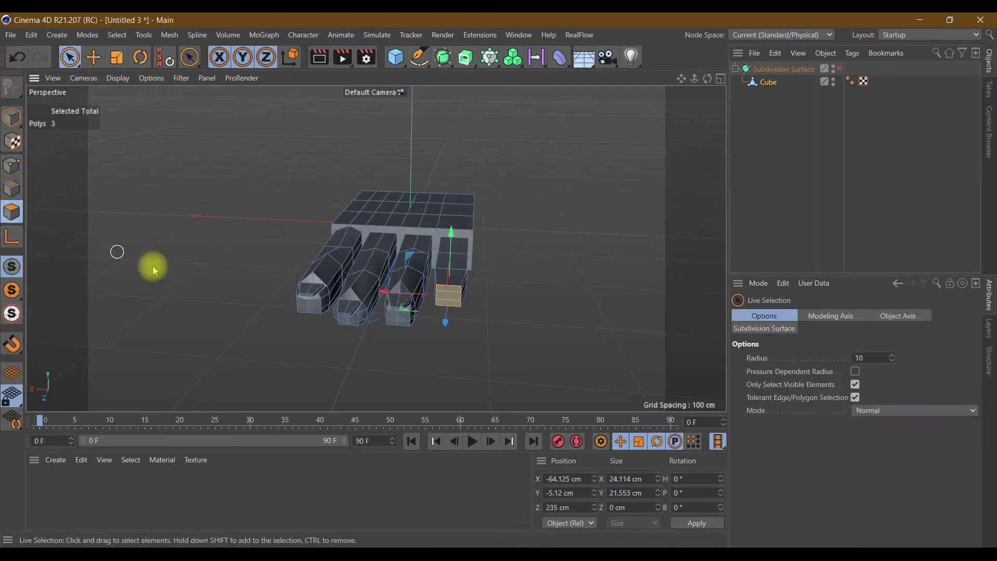
right_click(445, 293)
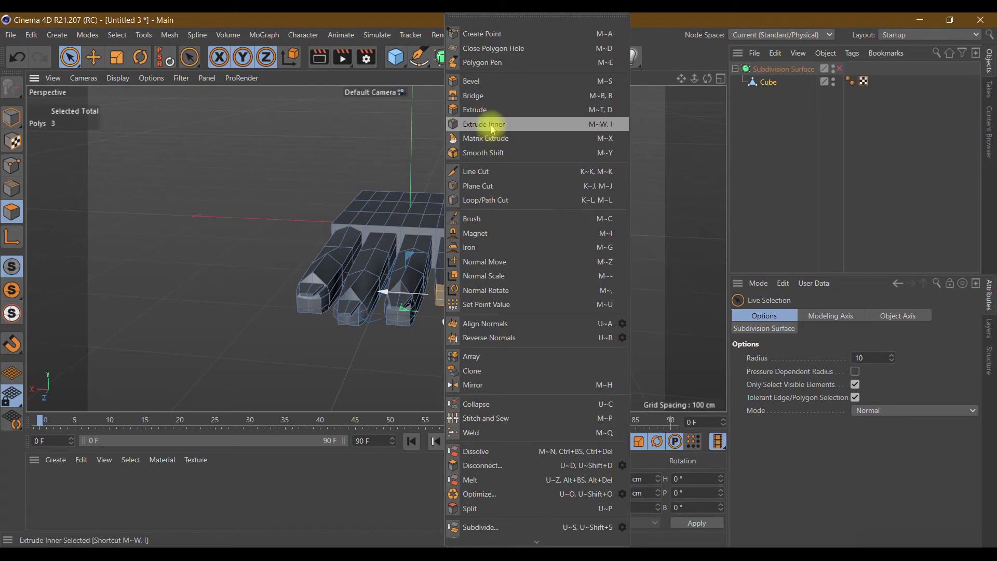
left_click(488, 125)
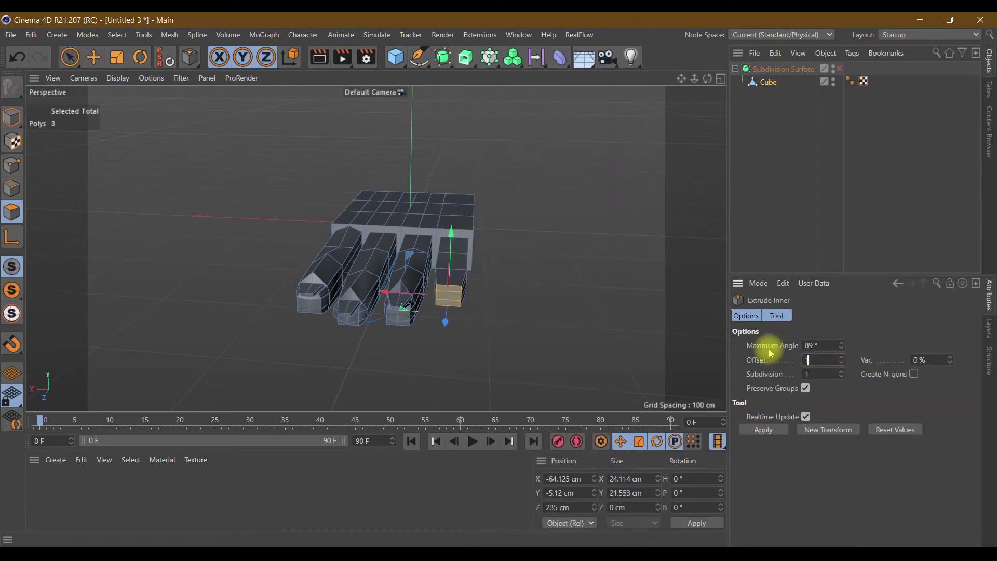
left_click(771, 433)
mouse_move(707, 79)
left_mouse_down()
mouse_move(722, 88)
mouse_move(663, 152)
left_mouse_up()
left_click_drag(529, 275, 541, 285)
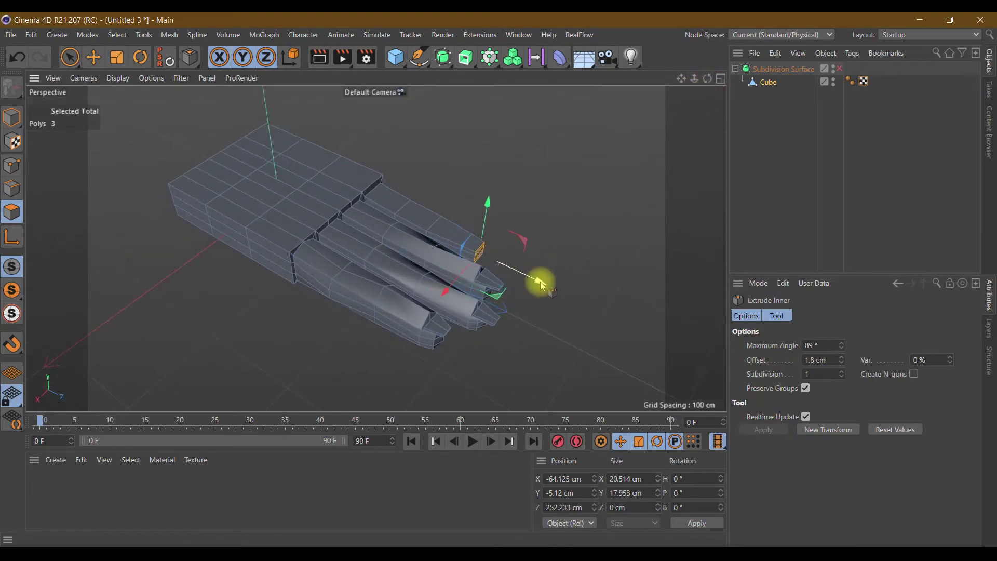
scroll(562, 178, "up", 3)
scroll(535, 223, "up", 3)
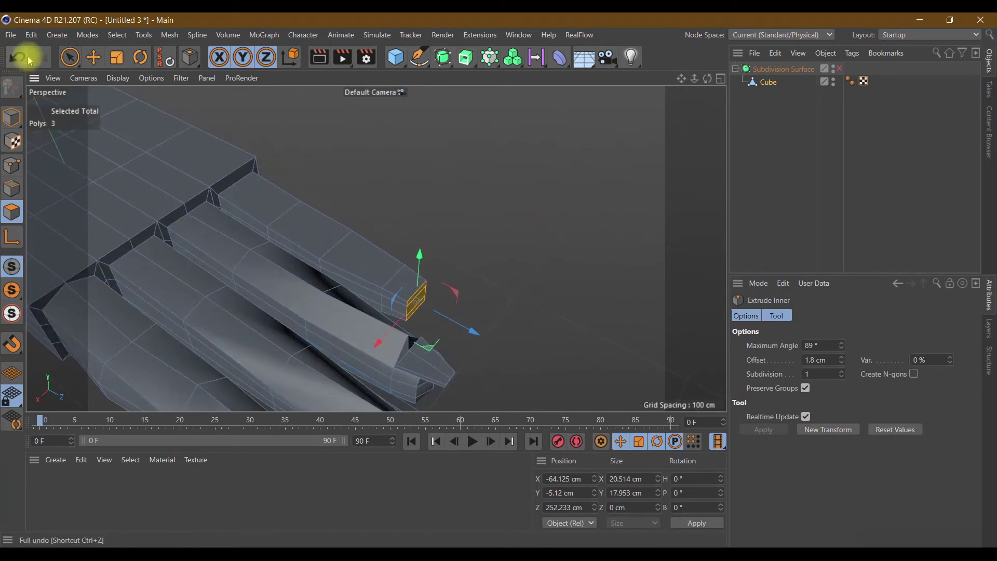
Inset the fingertip face with a 0.8 cm offset, zooming in close
left_click(70, 57)
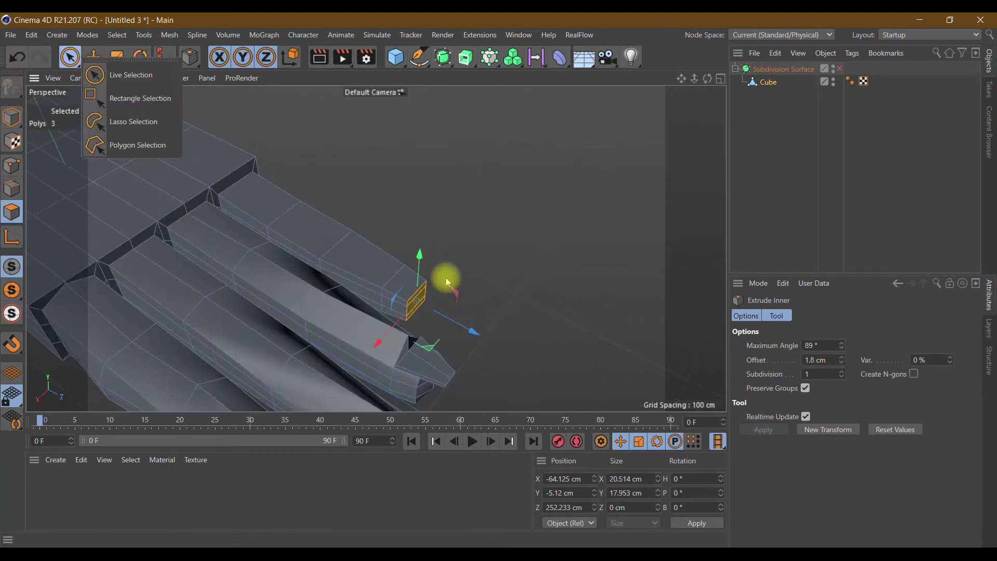
left_click(134, 75)
right_click(407, 283)
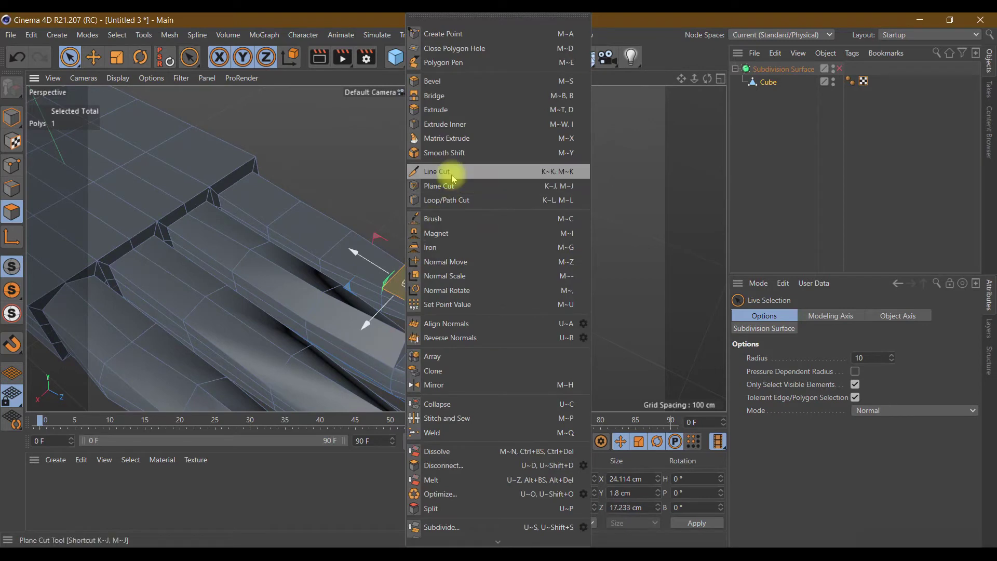
left_click(459, 128)
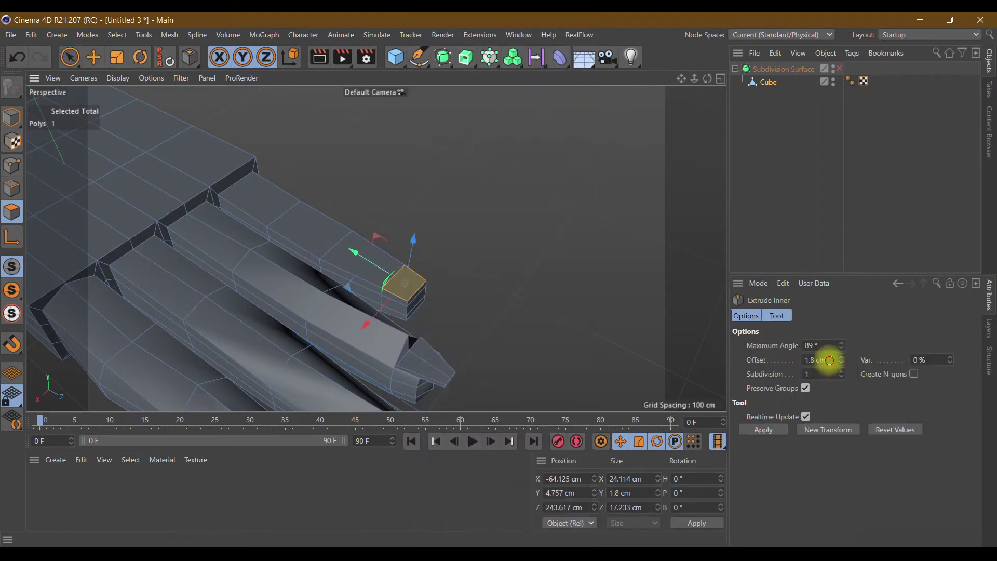
left_click_drag(829, 360, 777, 353)
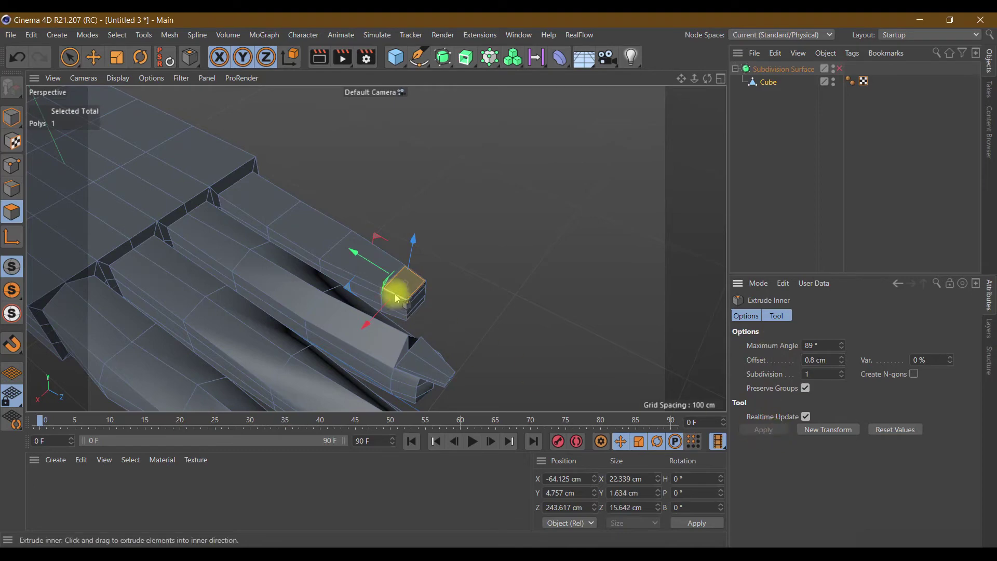
scroll(400, 289, "up", 2)
scroll(379, 311, "up", 2)
right_click(420, 278)
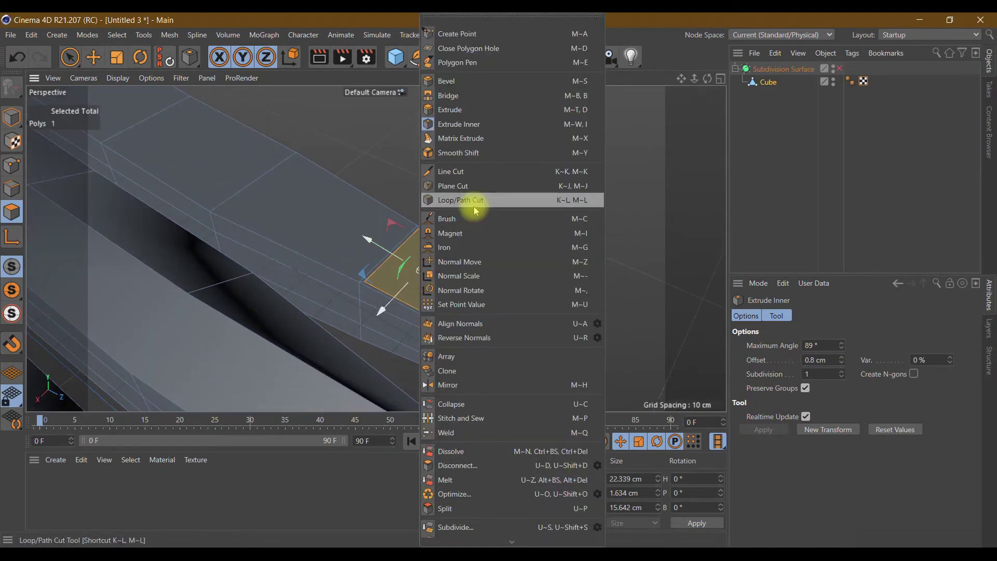
Extrude the fingertip face 3 cm and extend the nail's side face outward
left_click(470, 109)
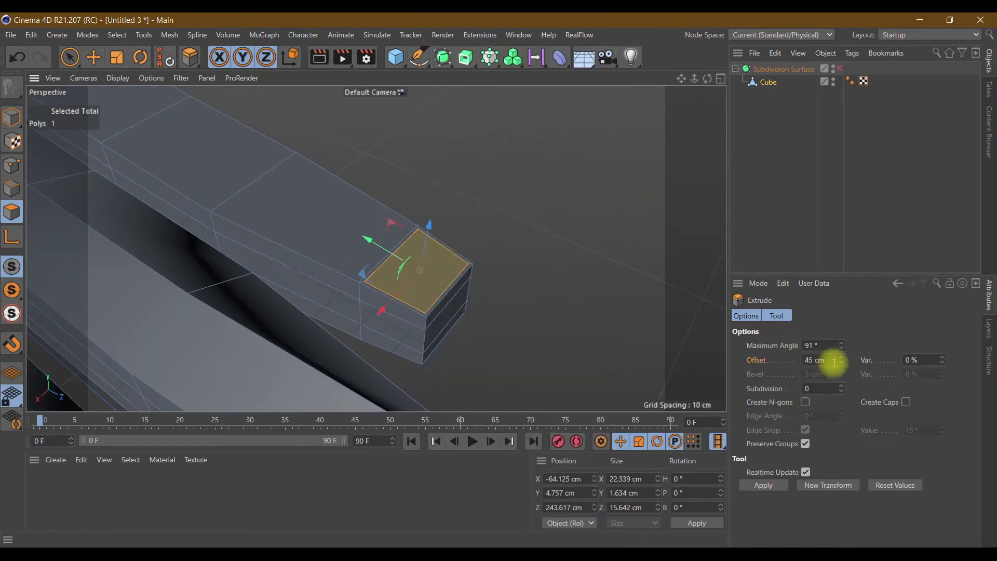
left_click_drag(835, 362, 757, 365)
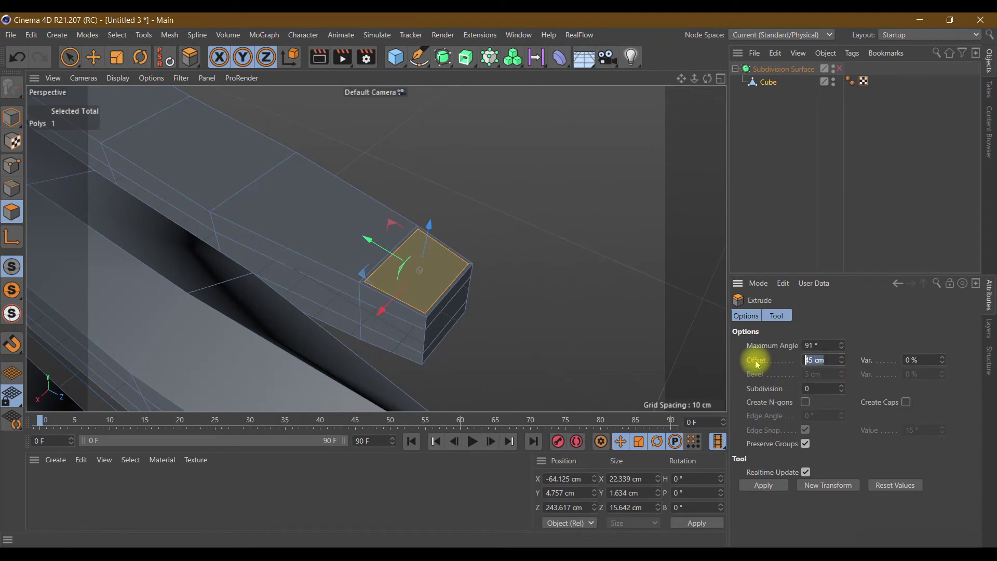
left_click(766, 485)
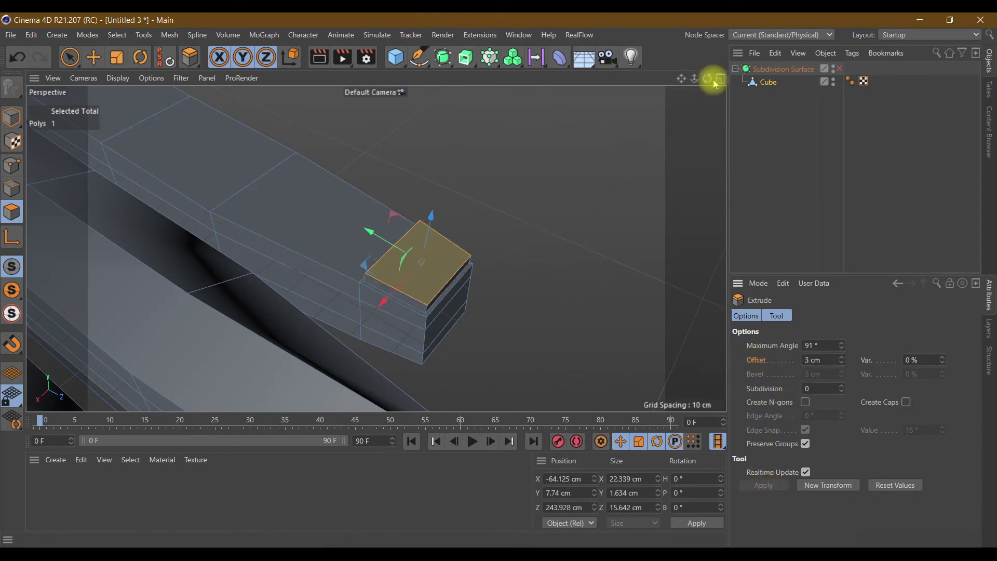
left_click_drag(708, 78, 597, 155)
left_click(441, 270)
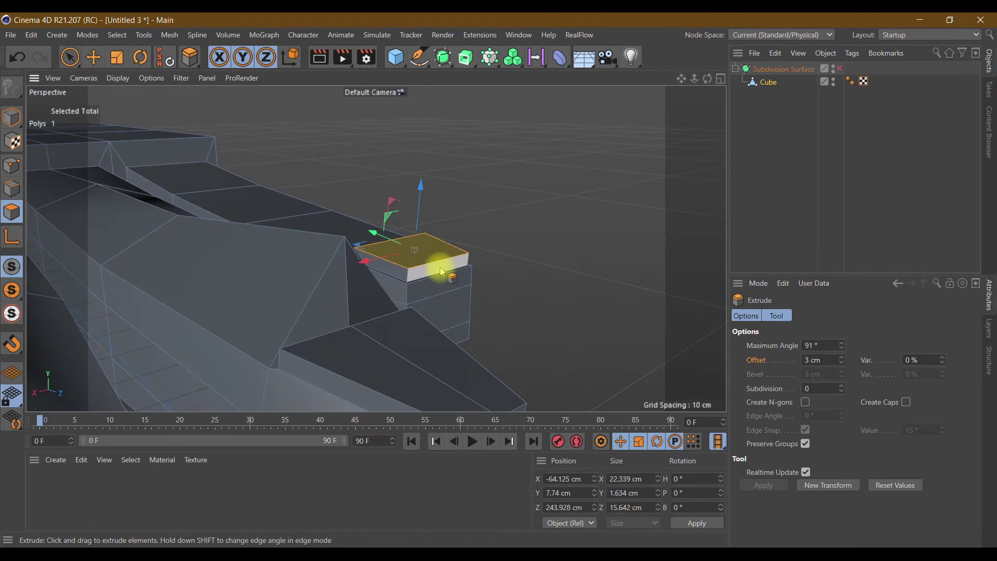
left_click_drag(441, 269, 539, 302)
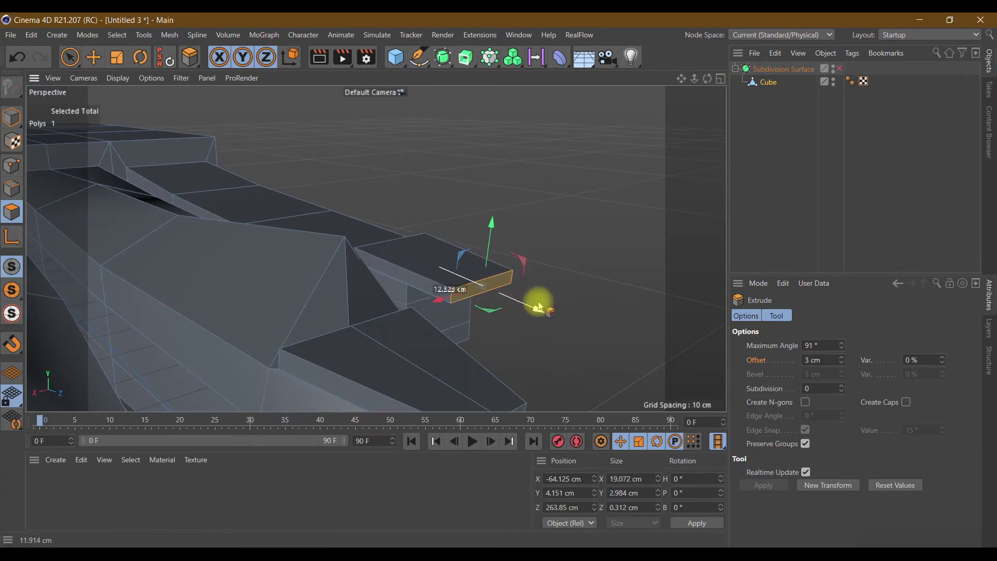
left_click_drag(708, 78, 376, 248)
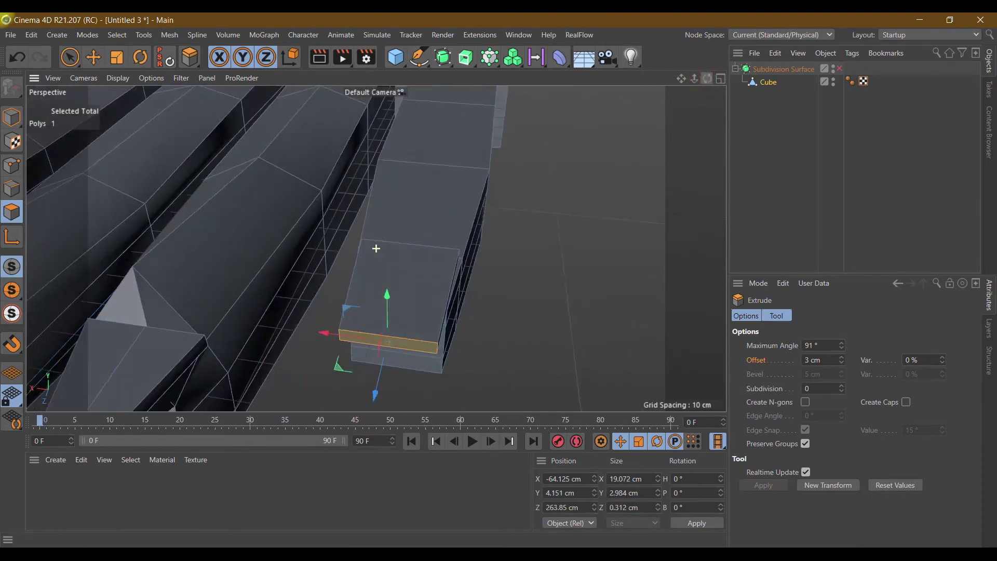
Add a loop cut across the fingertip at 46.598% and enable Subdivision Surface smoothing
left_click(11, 188)
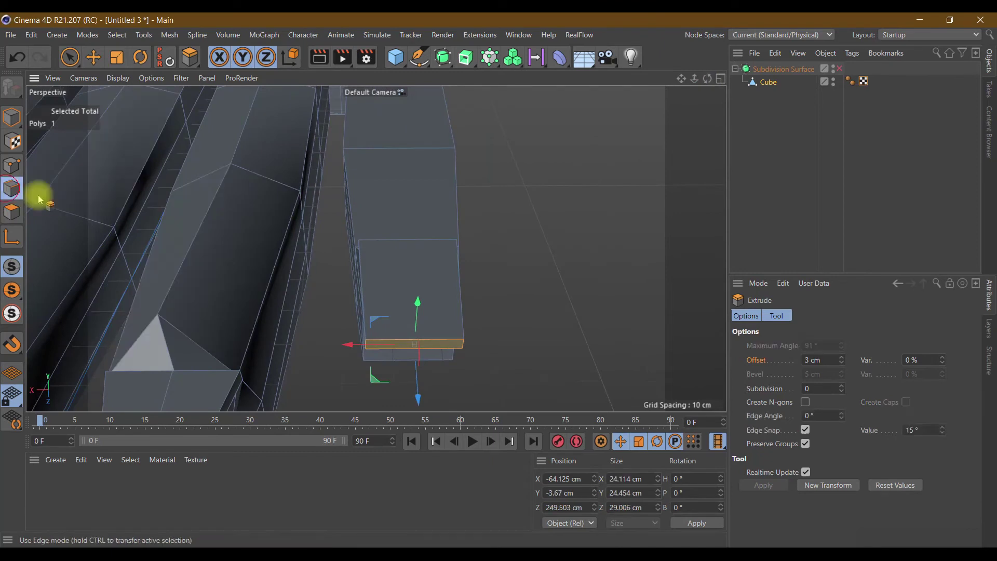
left_click(409, 242)
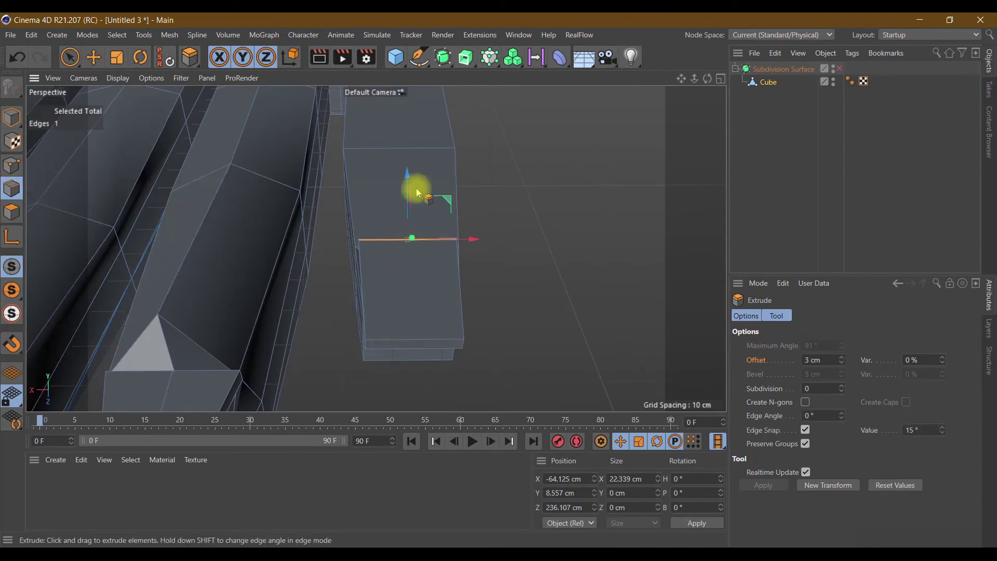
right_click(411, 239)
left_click(470, 272)
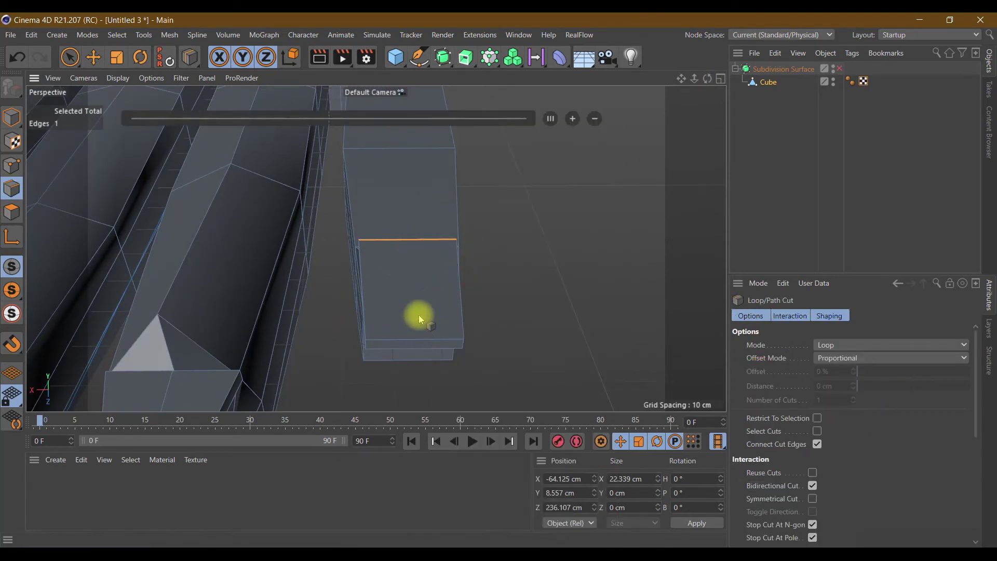
left_click(420, 342)
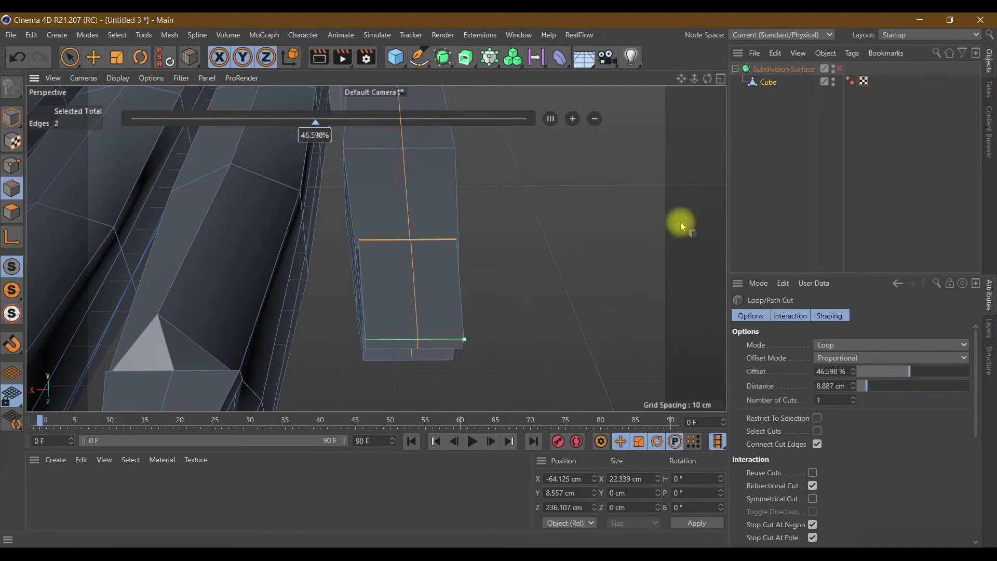
left_click(840, 68)
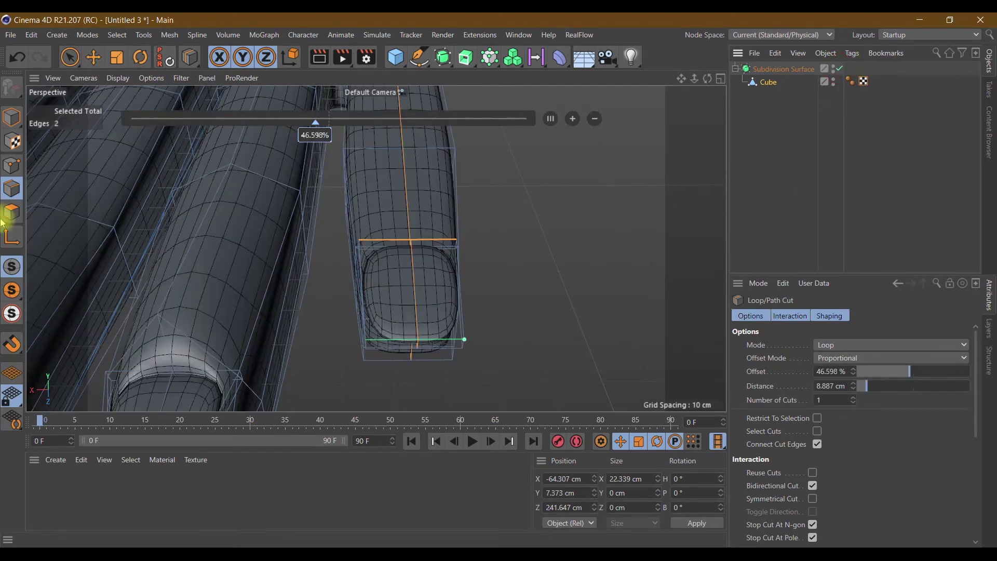
left_click(23, 167)
left_click(366, 131)
left_click(768, 82)
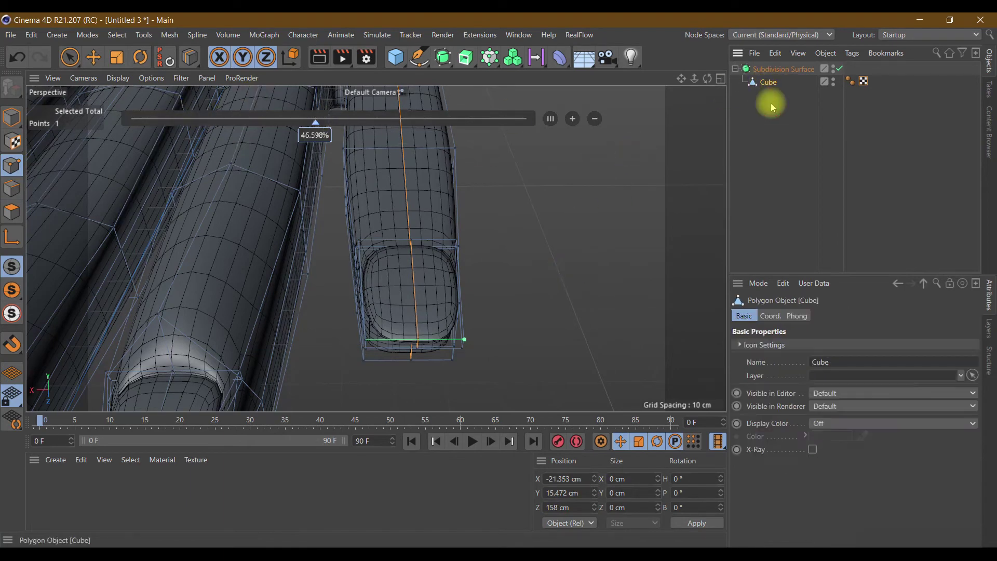
Raise a fingertip point and push the selected points toward the nail tip
left_click(71, 58)
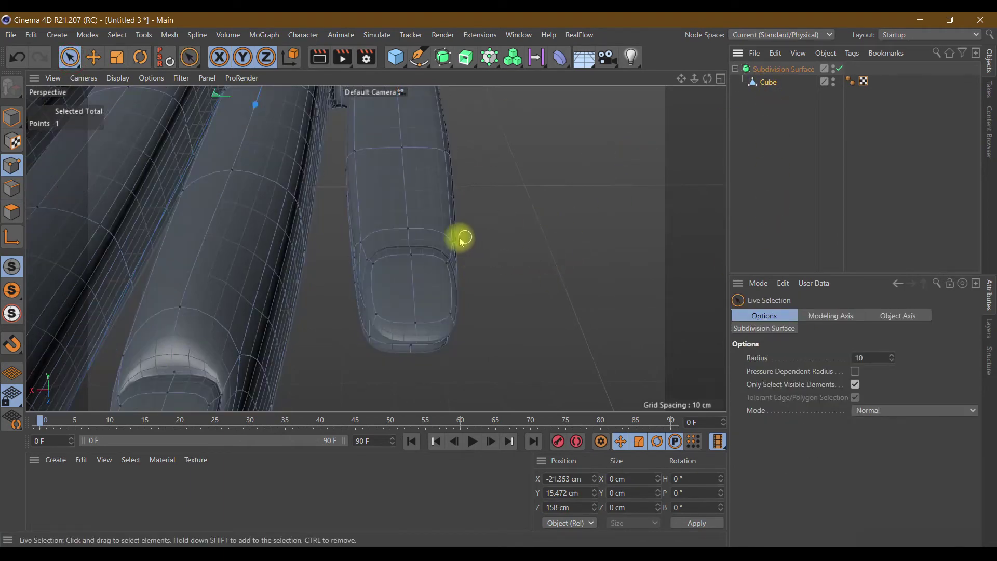
left_click(408, 229)
left_click_drag(408, 179, 416, 117)
left_click_drag(707, 79, 376, 248)
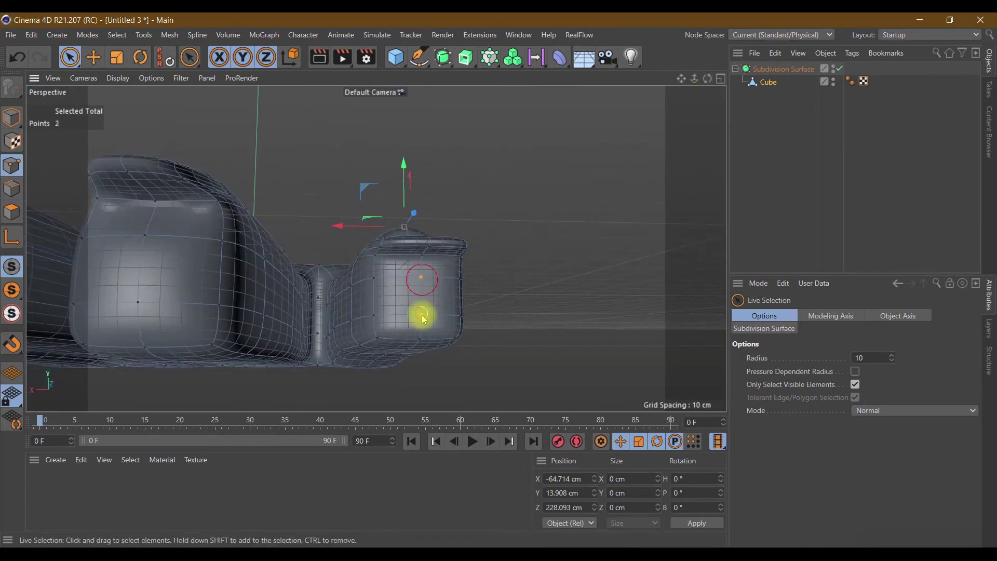
left_click_drag(433, 293, 436, 292)
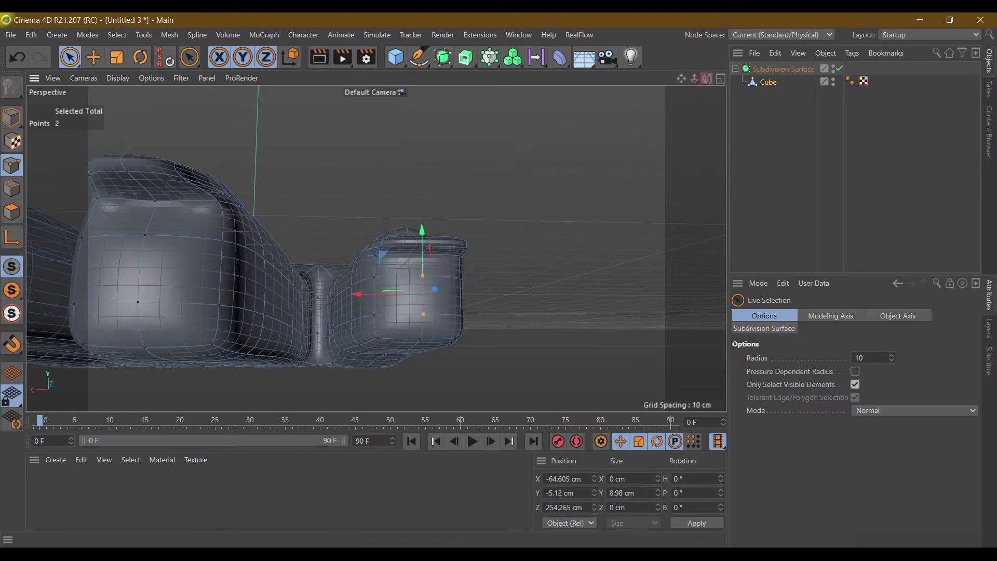
Shift the nail points sideways and pull two along the finger to curve the cuticle
left_click_drag(692, 88, 462, 285)
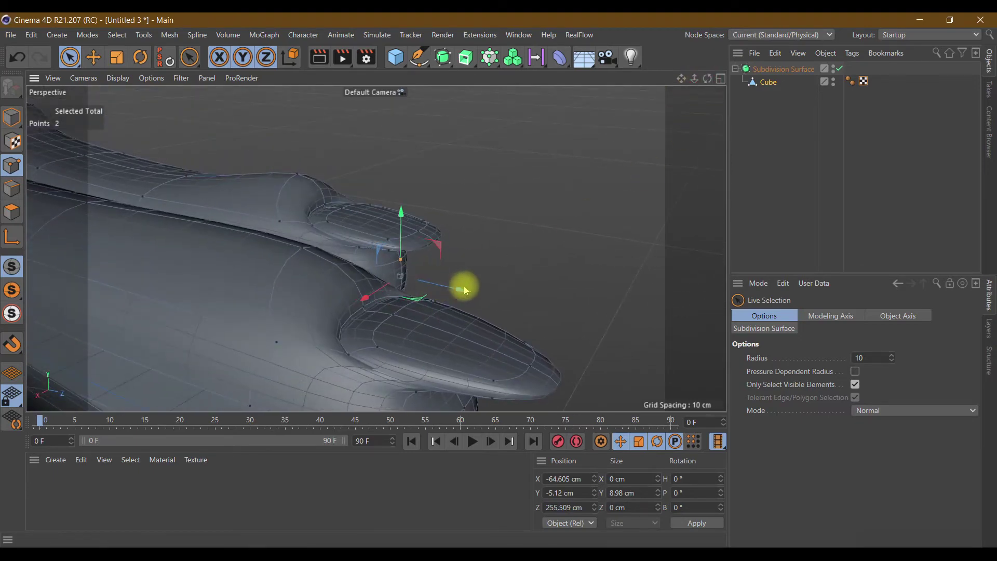
left_click_drag(708, 81, 706, 89)
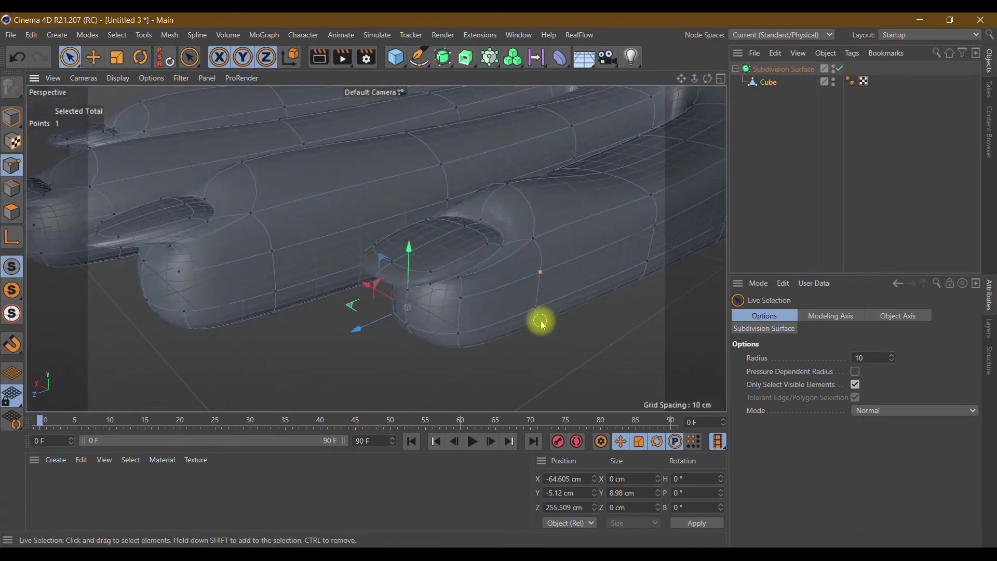
left_click_drag(511, 278, 518, 282)
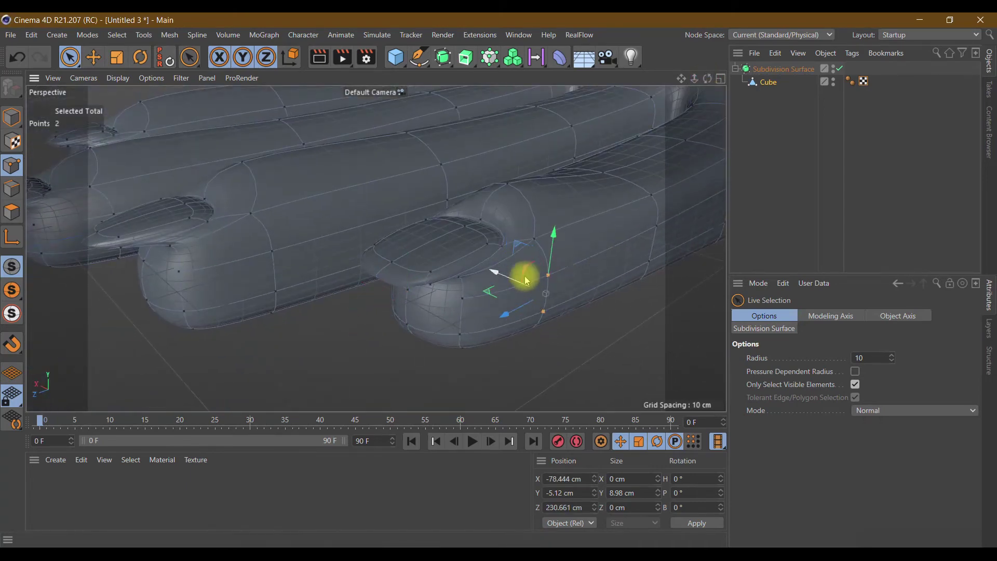
mouse_move(707, 79)
left_mouse_down()
mouse_move(376, 248)
mouse_move(156, 418)
left_mouse_up()
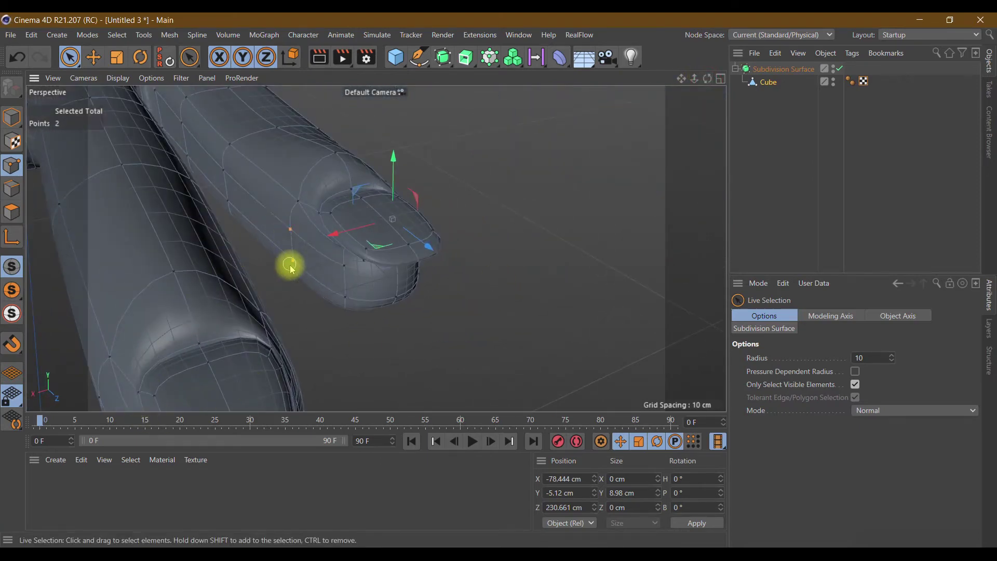
left_click_drag(292, 269, 244, 262)
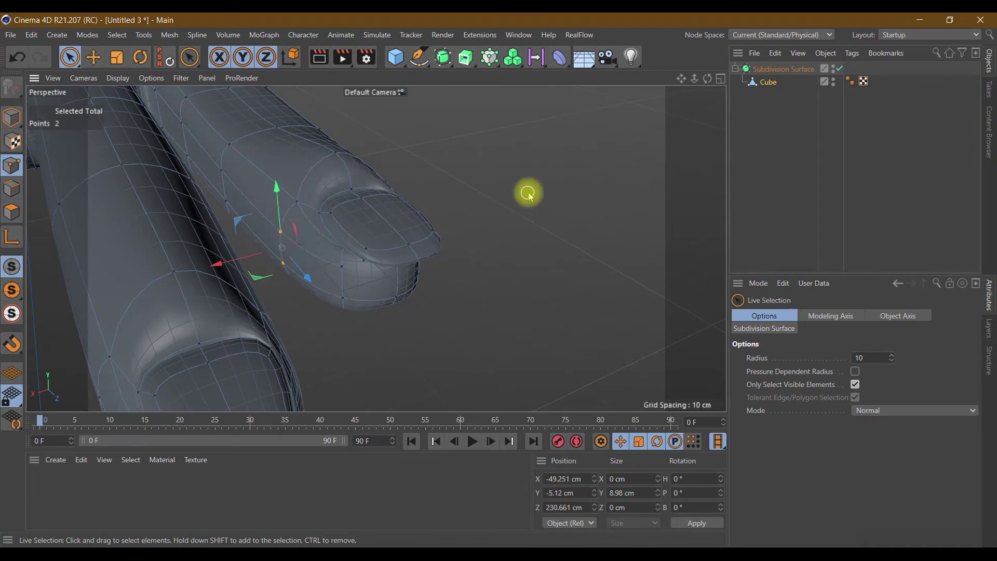
left_click_drag(712, 81, 376, 249)
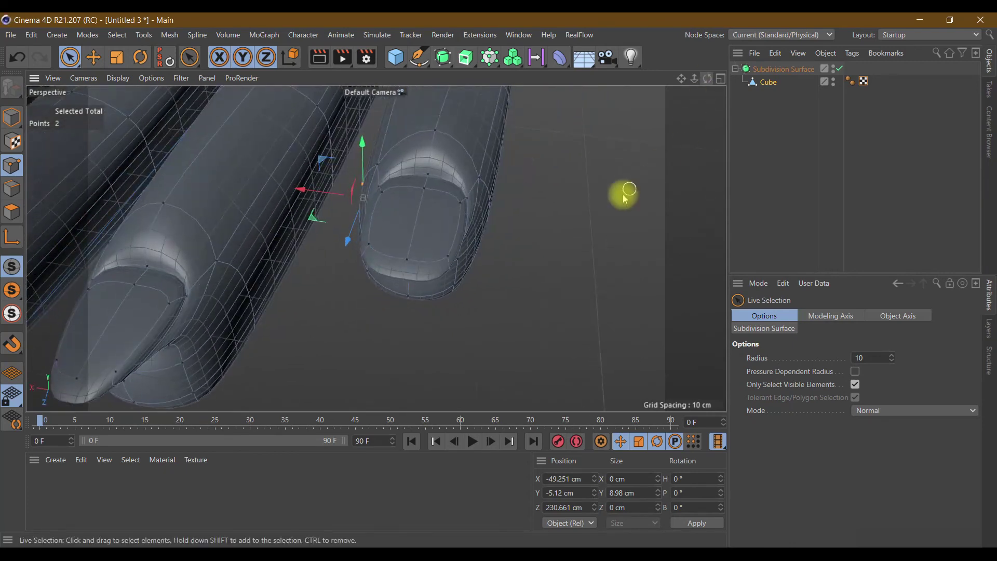
left_click_drag(680, 78, 679, 87)
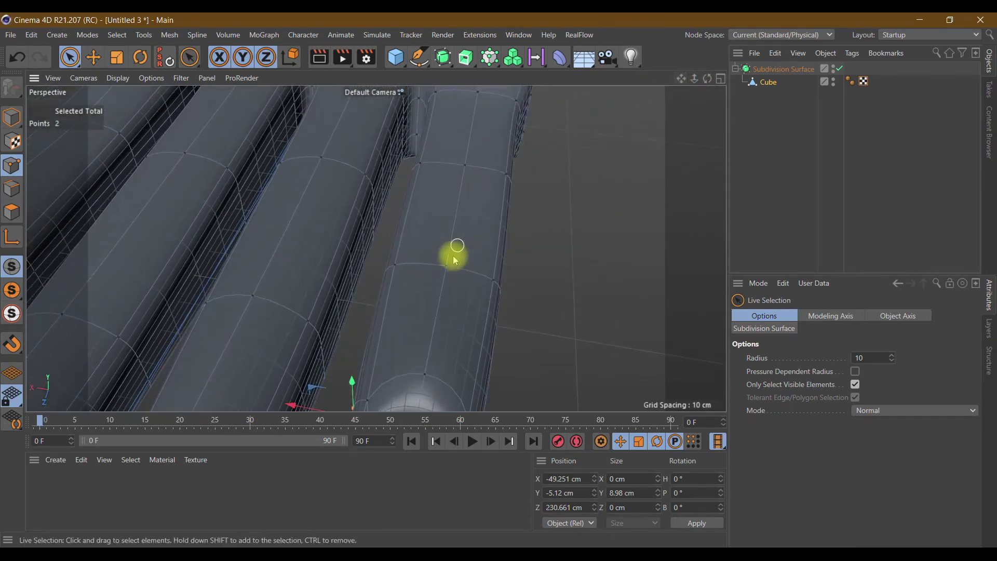
Raise two points on the finger's top to round it
left_click(447, 269)
left_click_drag(452, 236, 452, 207)
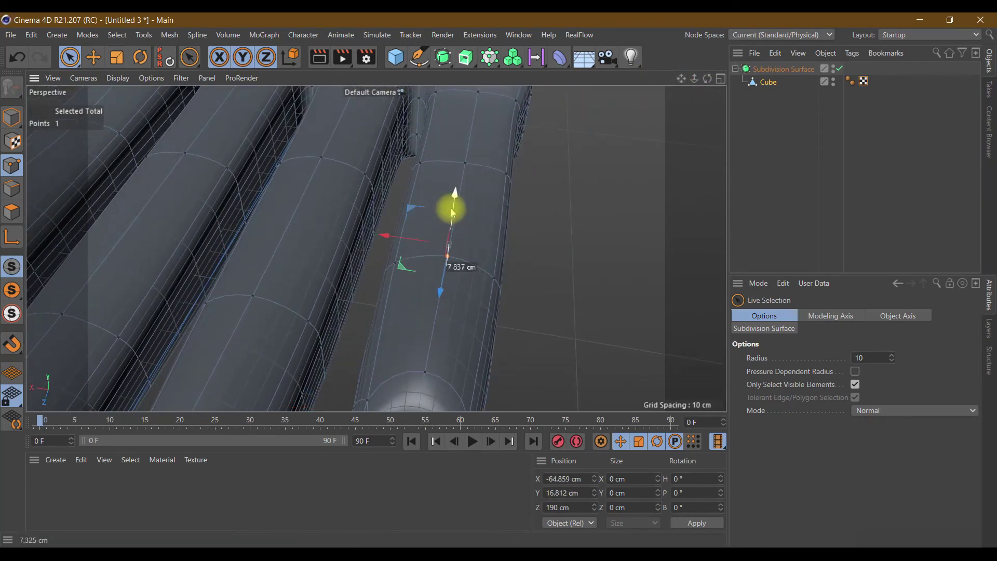
left_click_drag(679, 79, 680, 85)
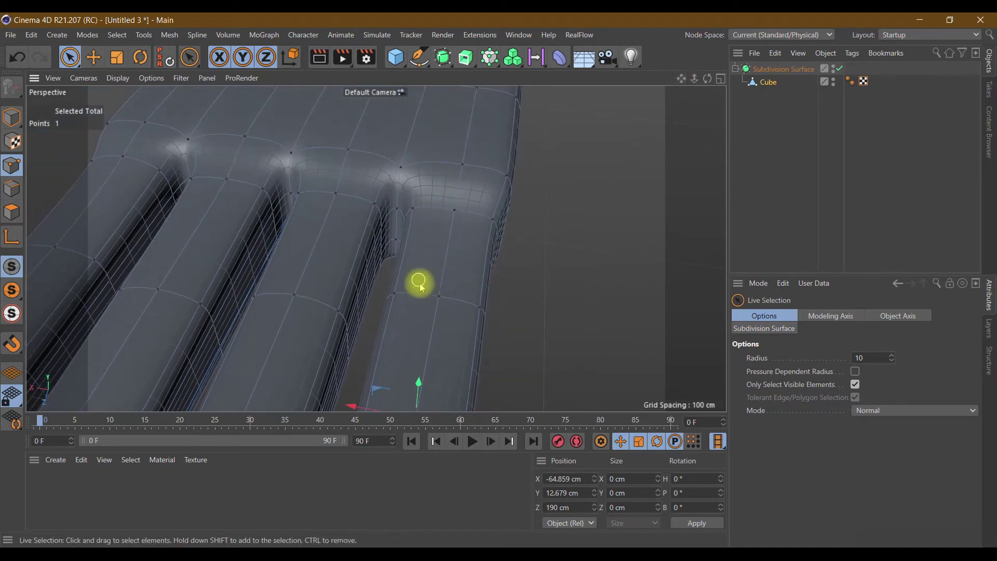
left_click(437, 298)
left_click_drag(444, 260, 445, 248)
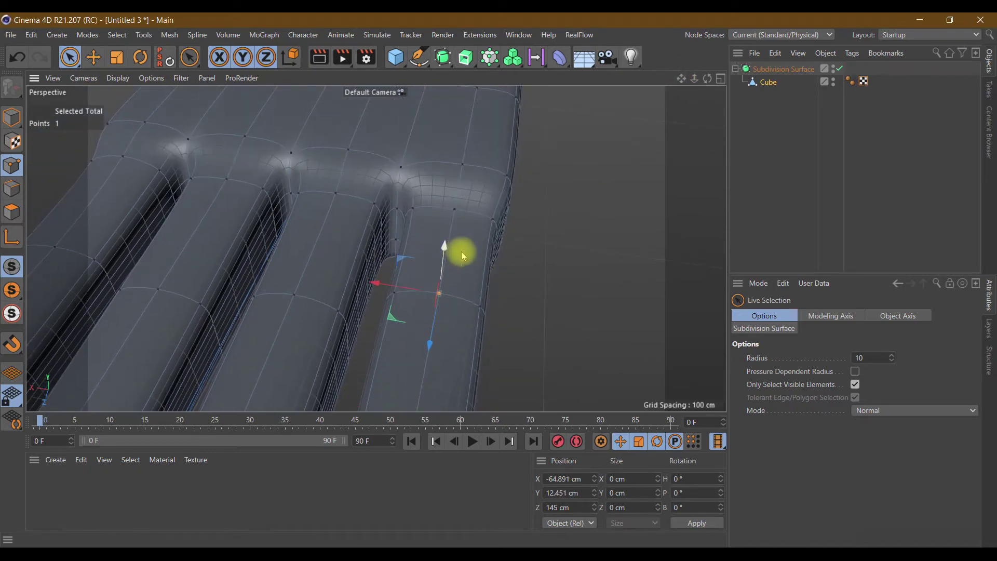
scroll(549, 224, "up", 1)
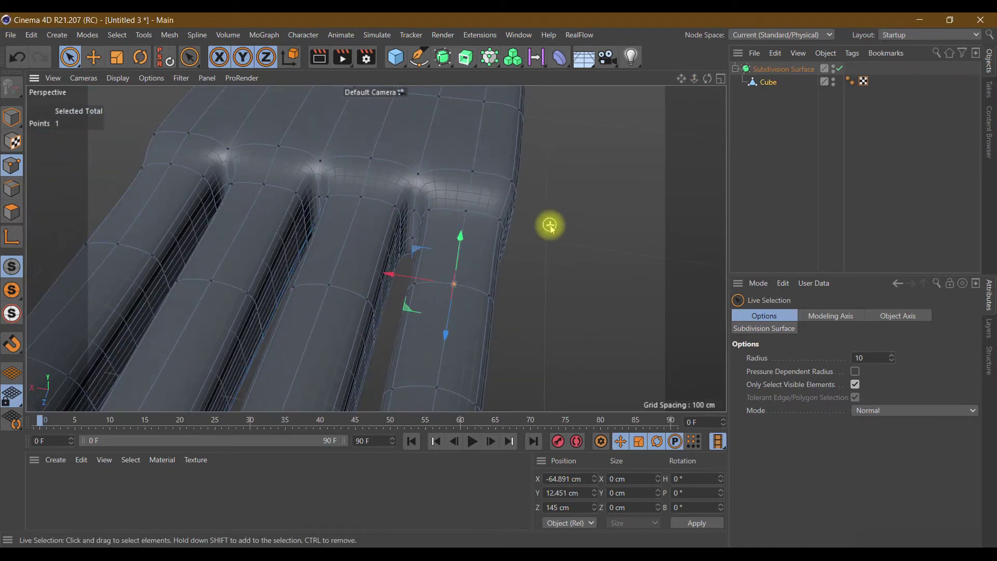
Select three knuckle points where fingers meet the palm and raise them about 7 cm on Y
left_click(473, 174)
left_click(371, 158, "shift")
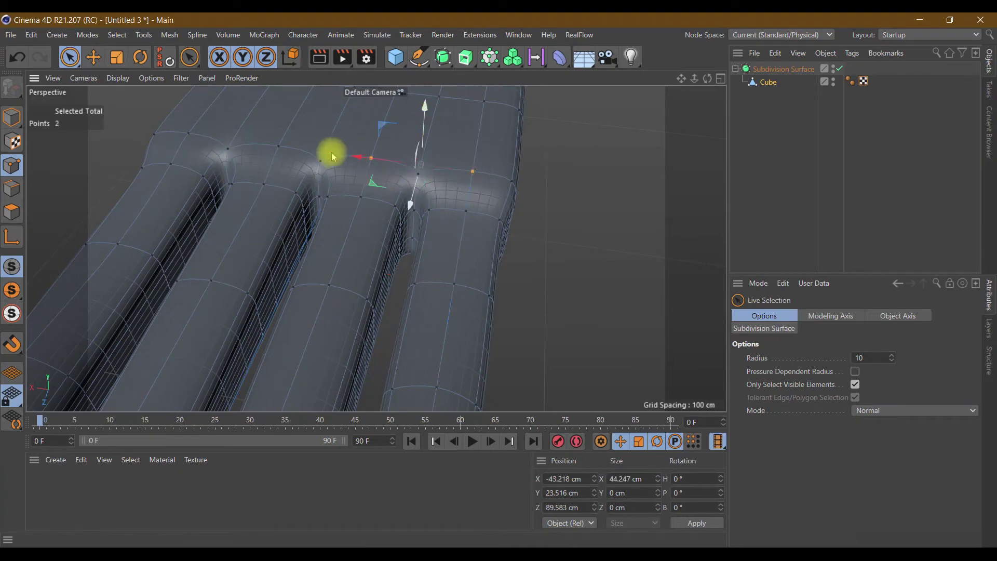
left_click(280, 145, "shift")
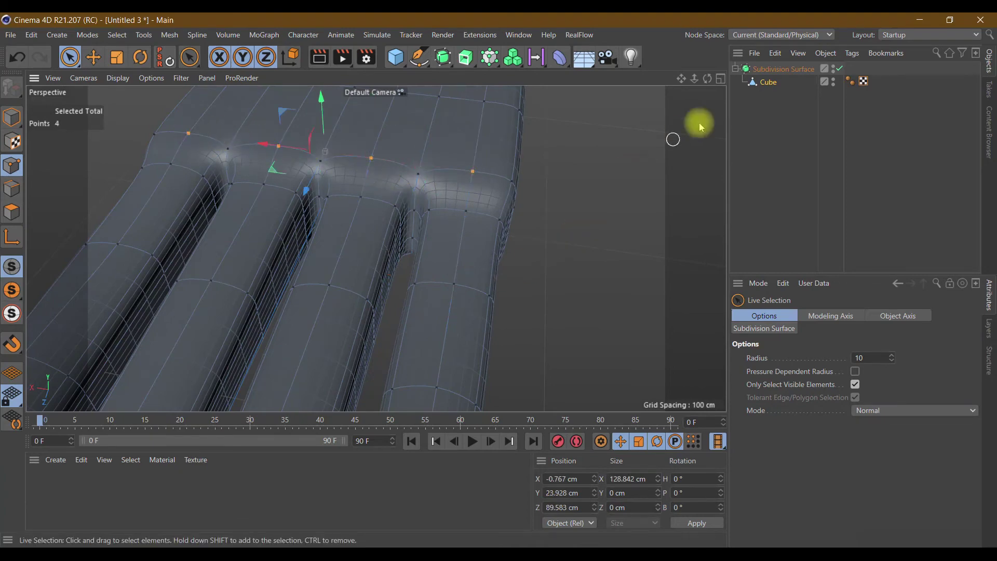
mouse_move(708, 78)
left_mouse_down()
mouse_move(376, 249)
mouse_move(703, 82)
left_mouse_up()
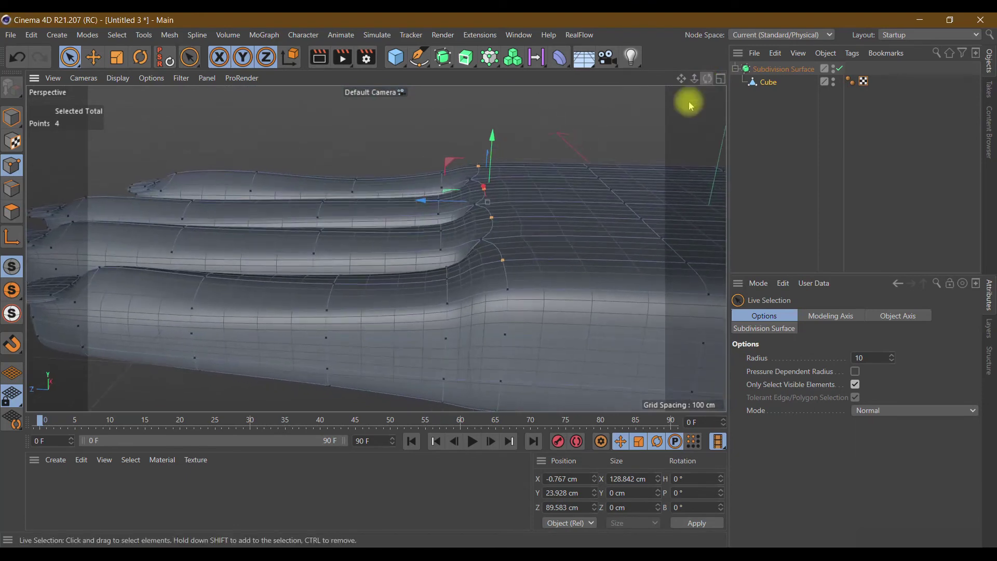
mouse_move(494, 138)
left_mouse_down()
mouse_move(501, 108)
mouse_move(585, 230)
left_mouse_up()
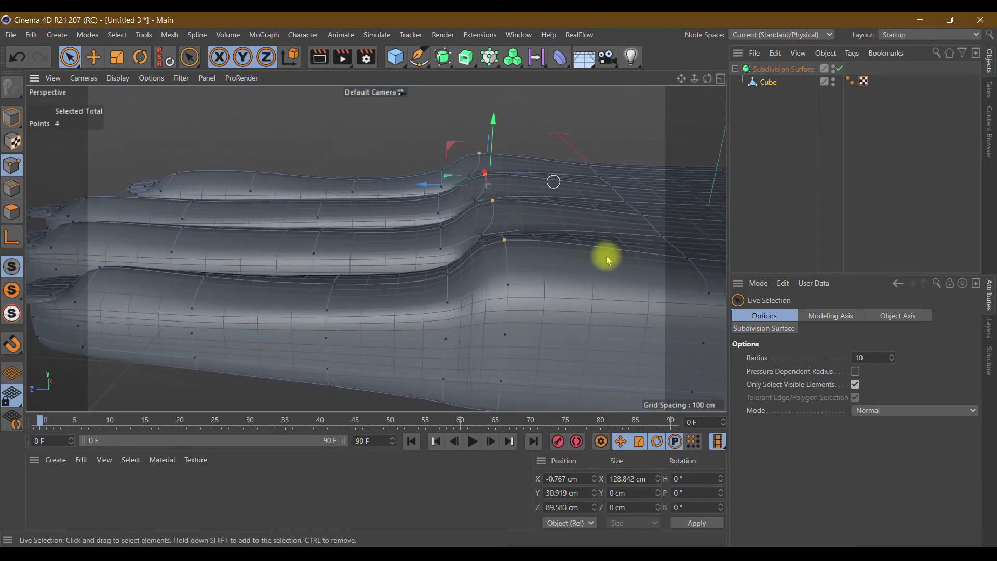
scroll(393, 215, "down", 2)
scroll(400, 218, "down", 2)
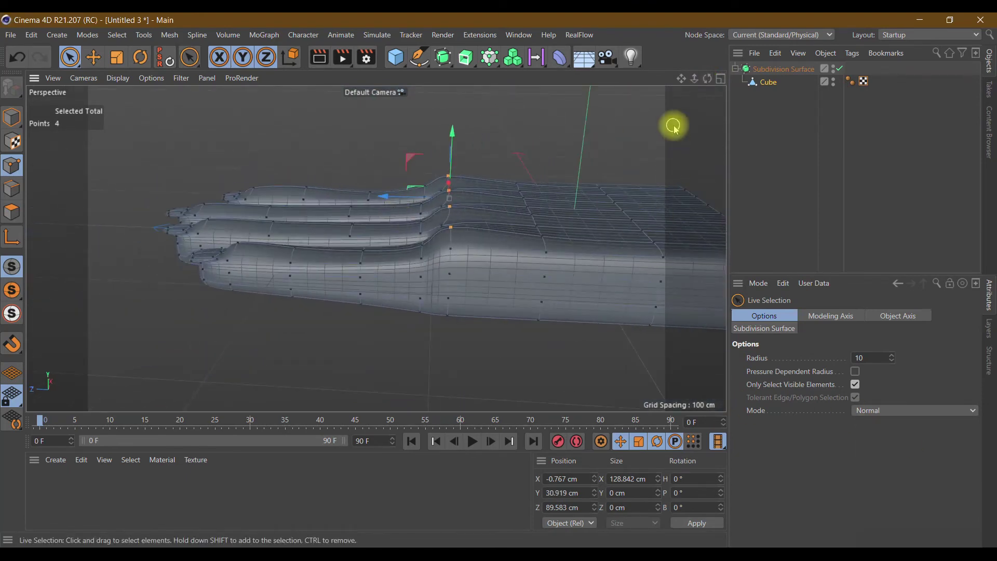
mouse_move(705, 83)
left_mouse_down()
mouse_move(376, 248)
mouse_move(479, 299)
left_mouse_up()
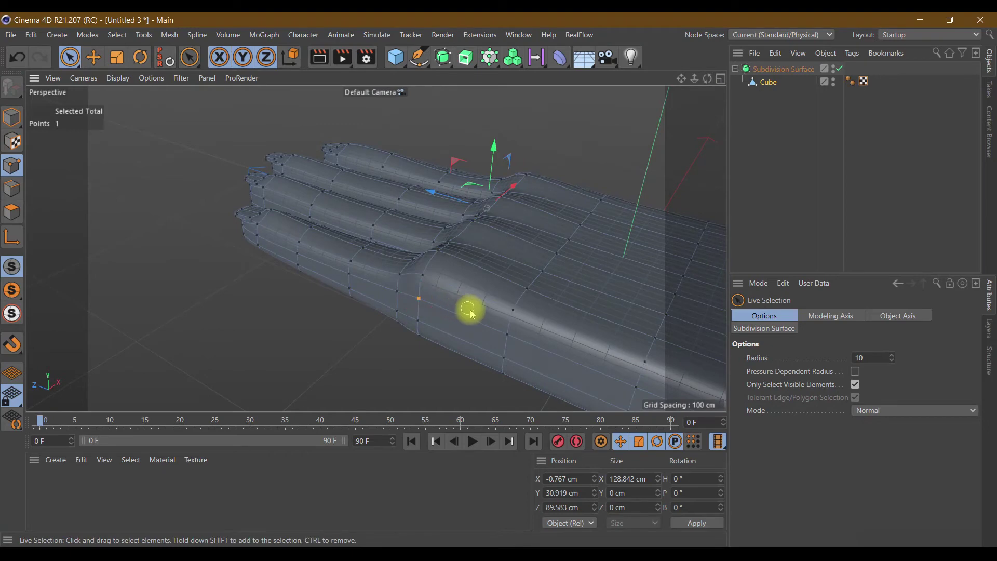
left_click(513, 334, "shift")
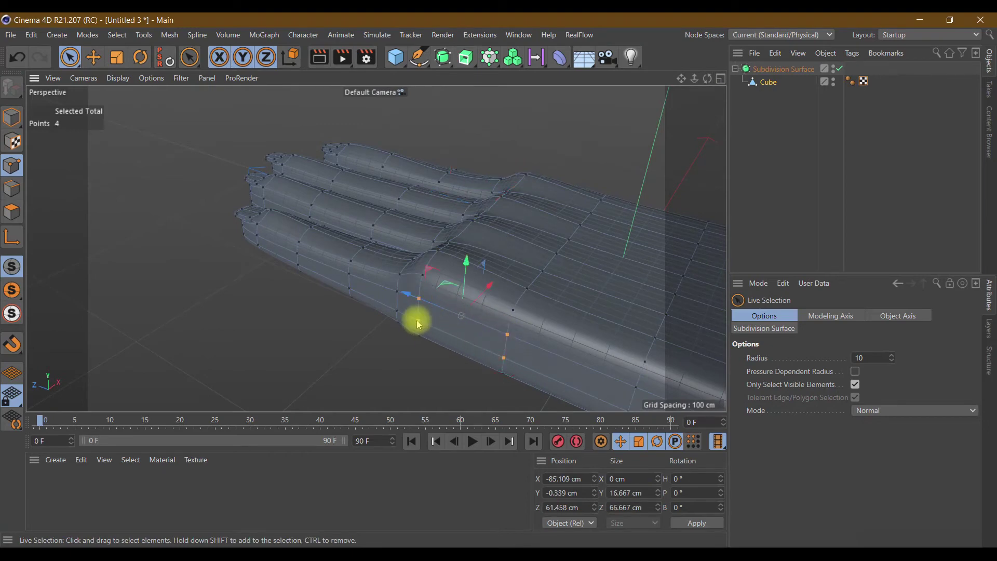
Push the palm's side points outward along X and orbit to check
left_click_drag(487, 296, 467, 318)
left_click_drag(519, 249, 568, 191, "alt")
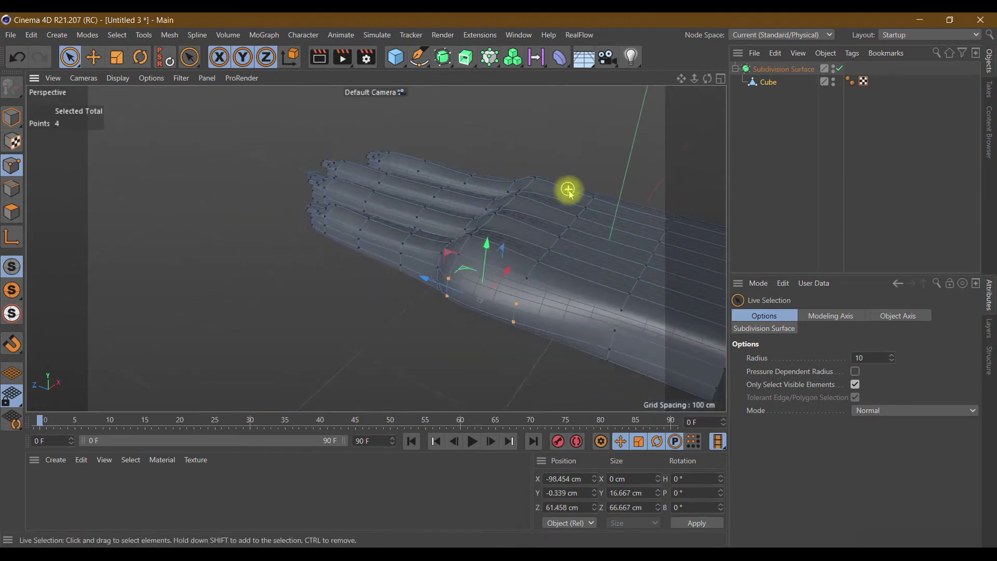
left_click_drag(707, 78, 675, 104)
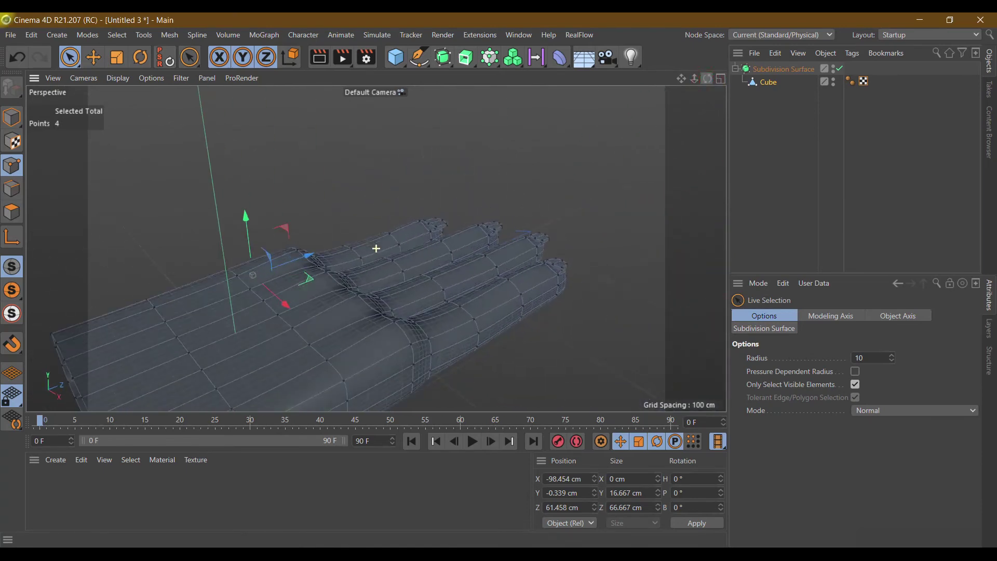
left_click_drag(376, 248, 552, 323)
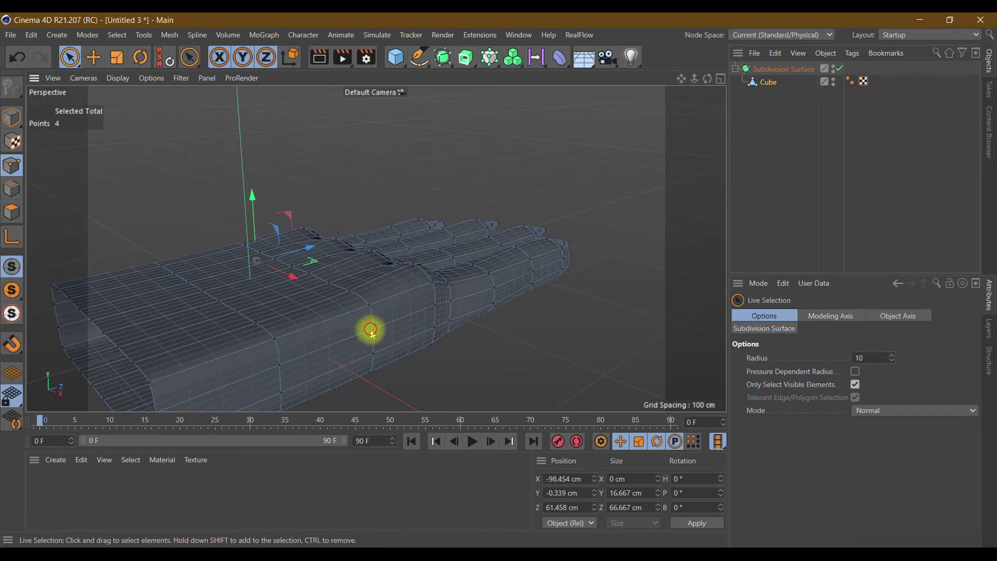
Shift two palm-edge points nearer the wrist outward by about 8 cm
left_click_drag(380, 383, 416, 378)
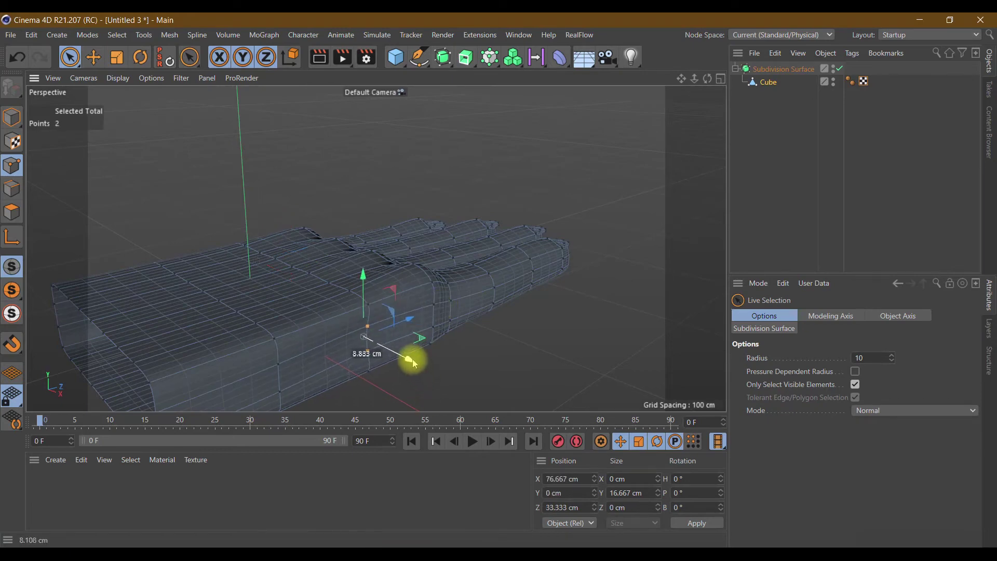
left_click_drag(528, 258, 550, 254, "alt")
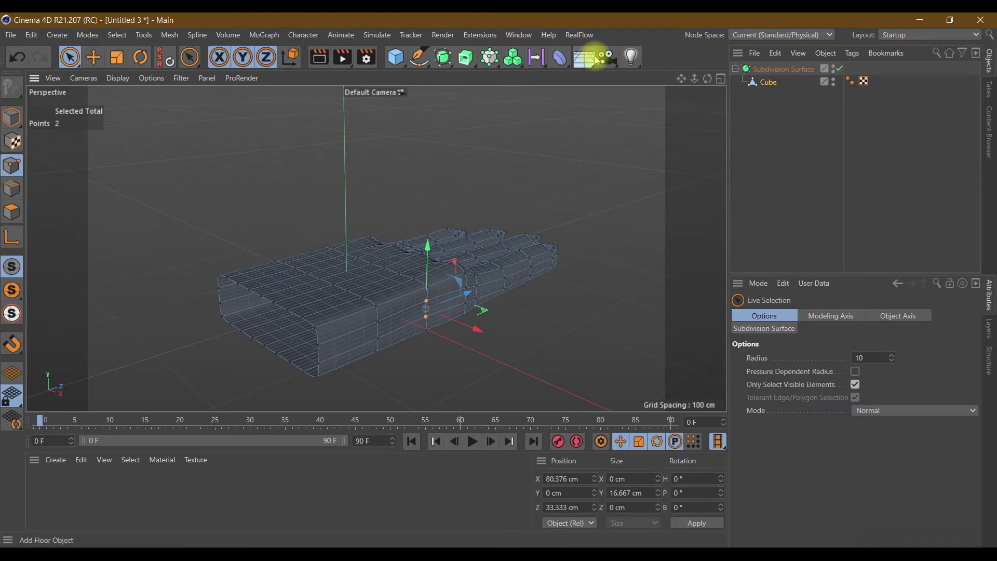
left_click_drag(709, 86, 376, 249)
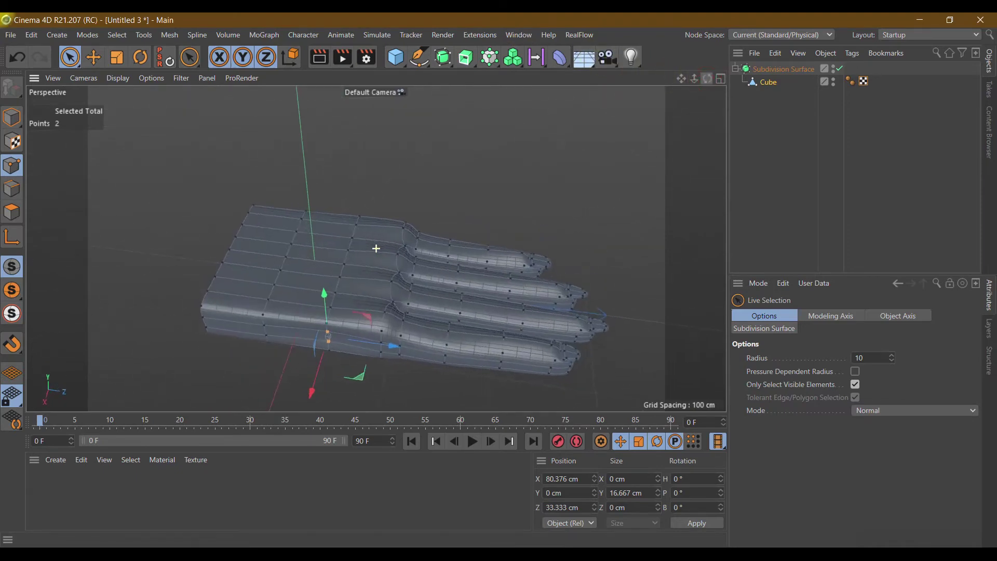
left_click(687, 151)
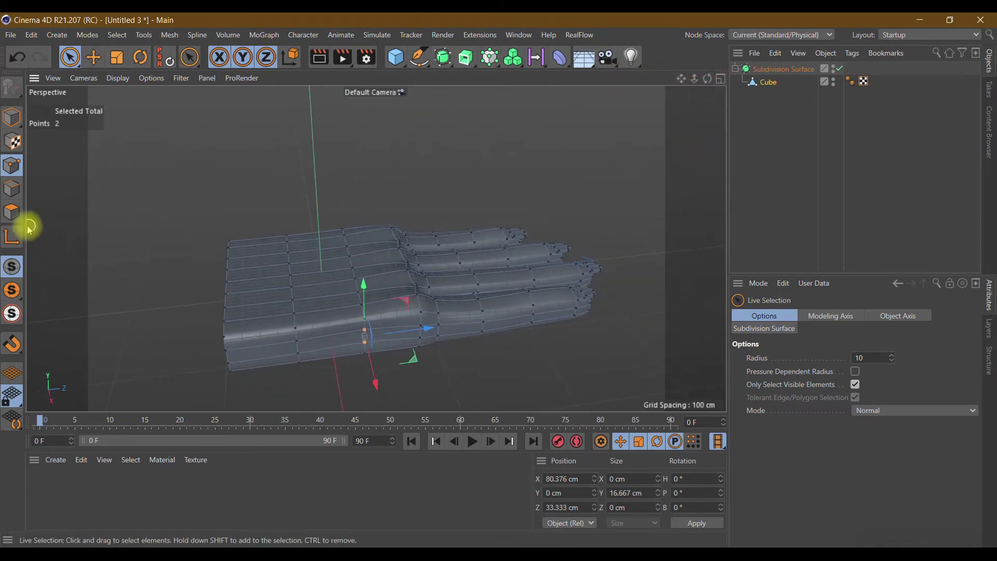
left_click(12, 212)
left_click(317, 339)
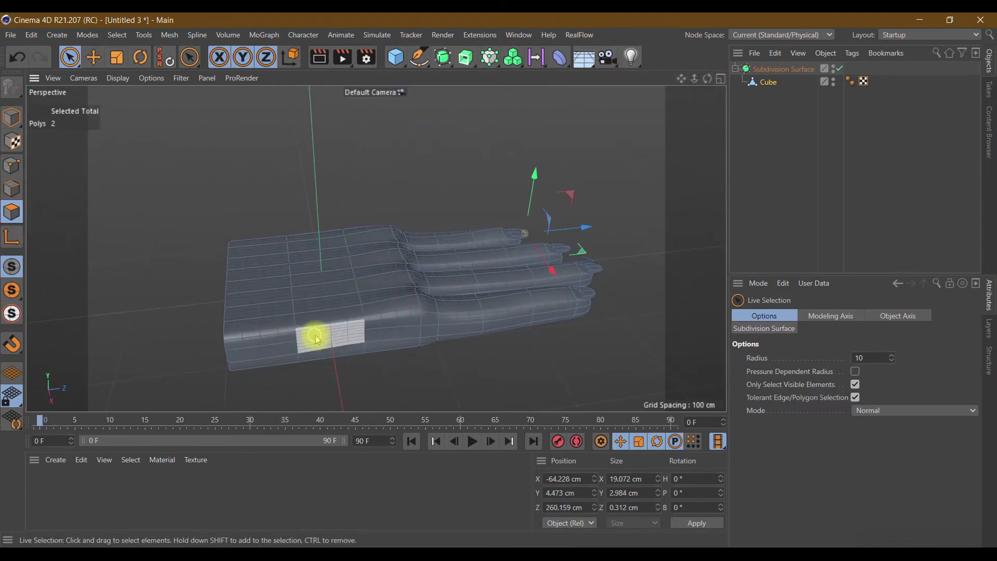
Disable Subdivision Surface and inset three palm-side polygons 5 cm with Extrude Inner
left_click(839, 69)
left_click(393, 286)
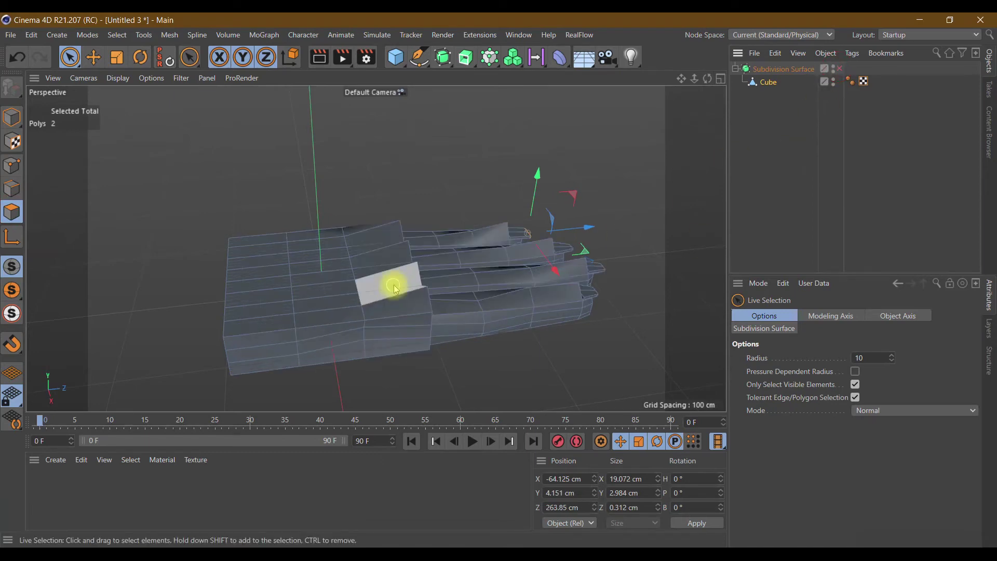
left_click(321, 349, "shift")
right_click(323, 351)
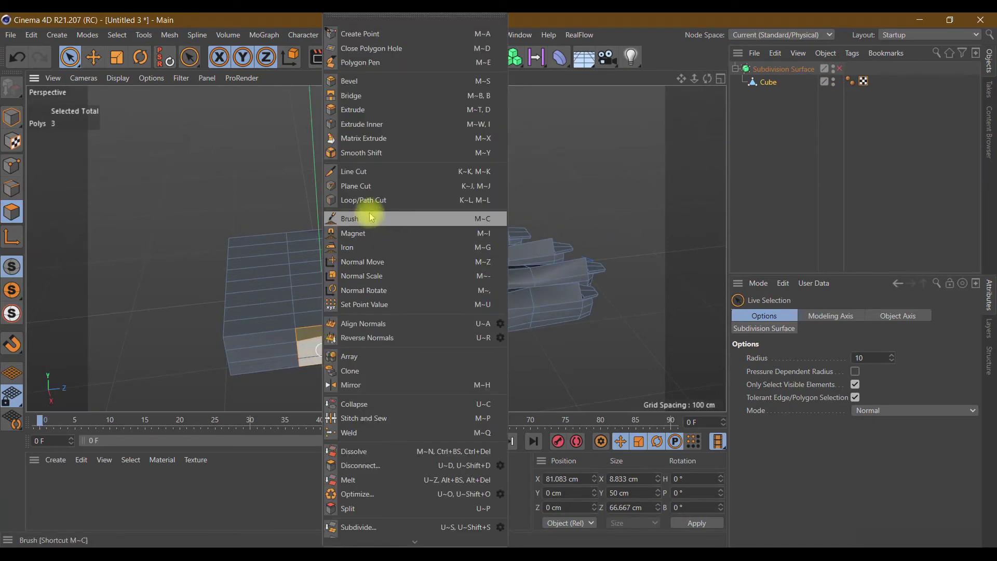
left_click(386, 131)
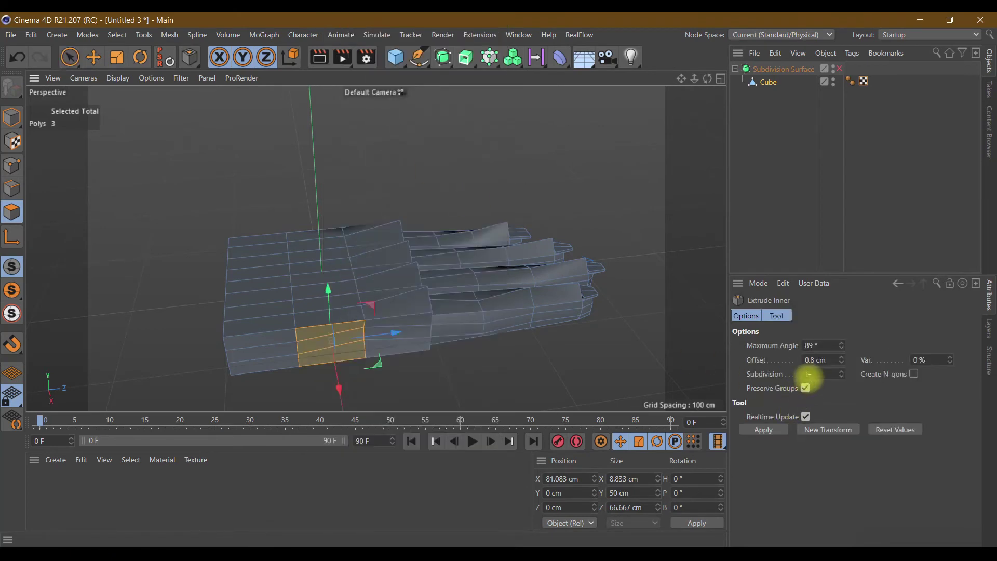
left_click(829, 359)
type("5")
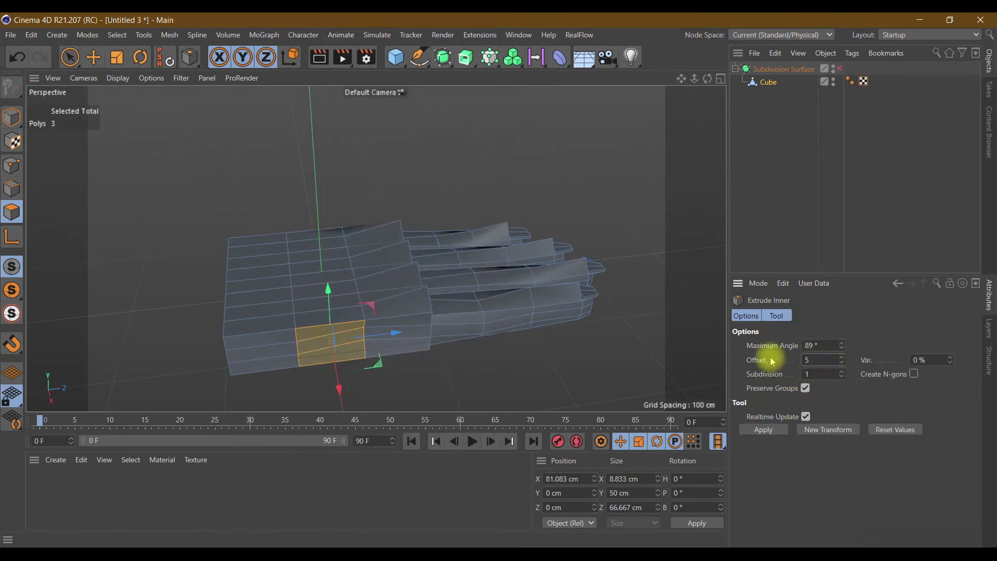
left_click(767, 430)
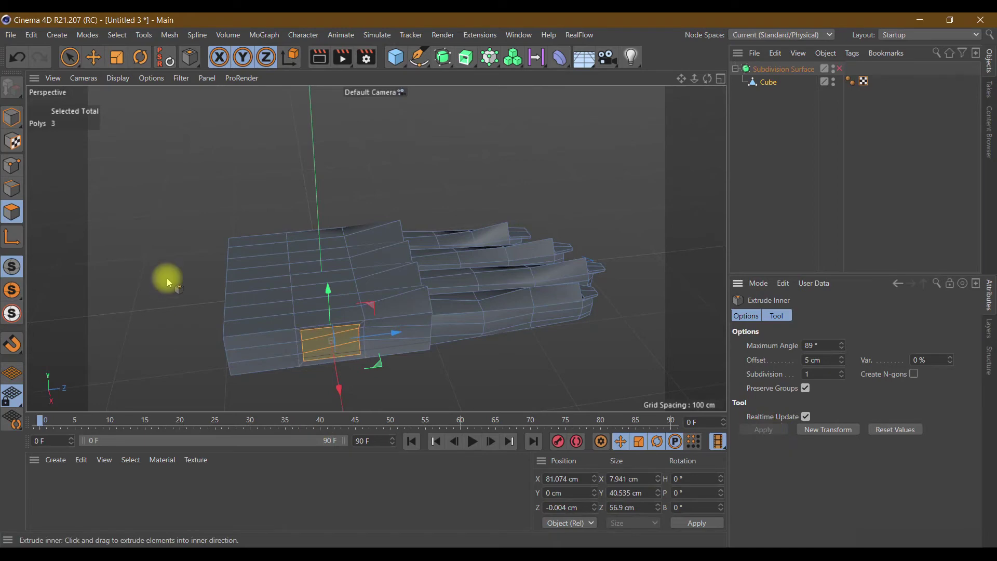
right_click(323, 345)
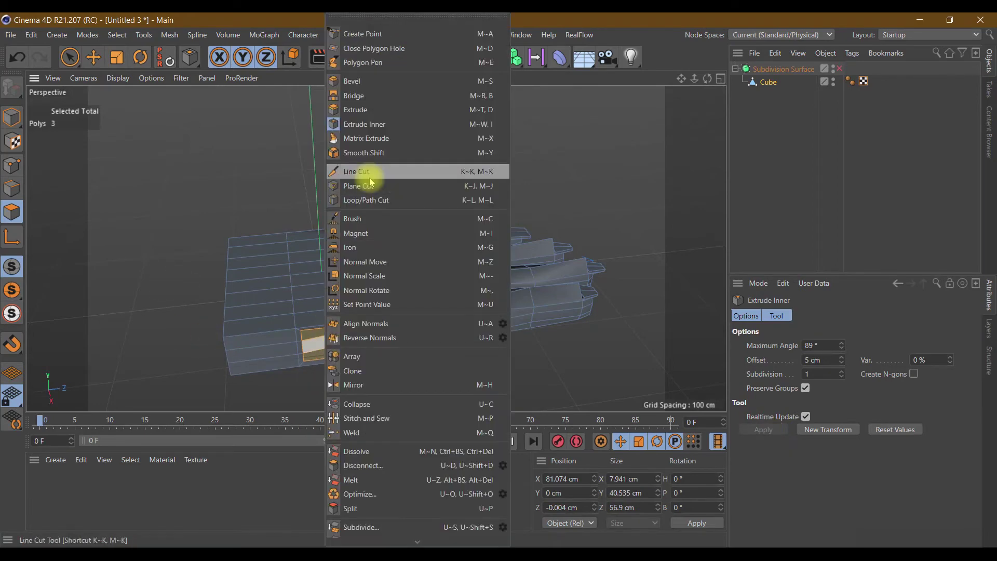
Extrude the inset palm-side polygons out by 30 cm
left_click(363, 110)
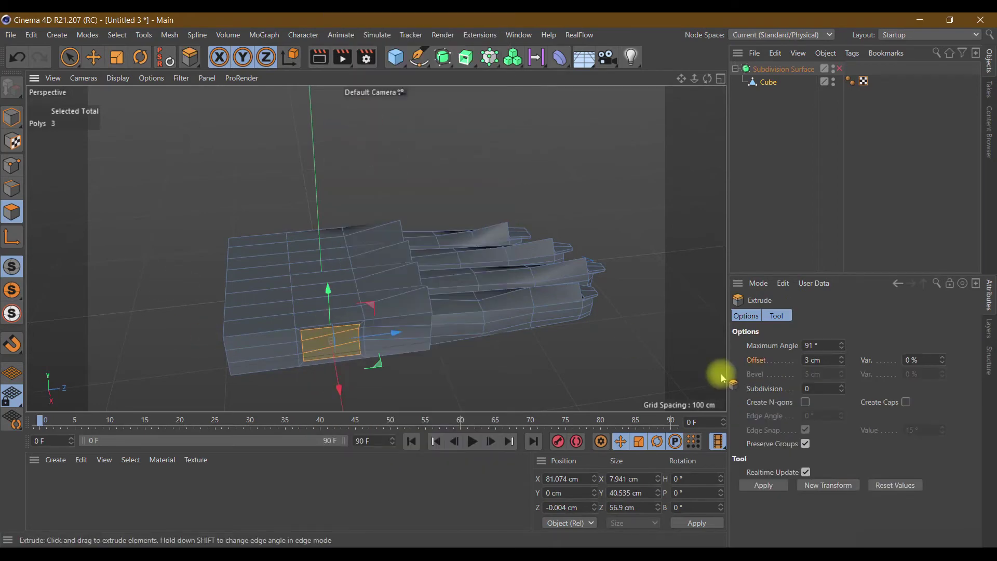
left_click(817, 360)
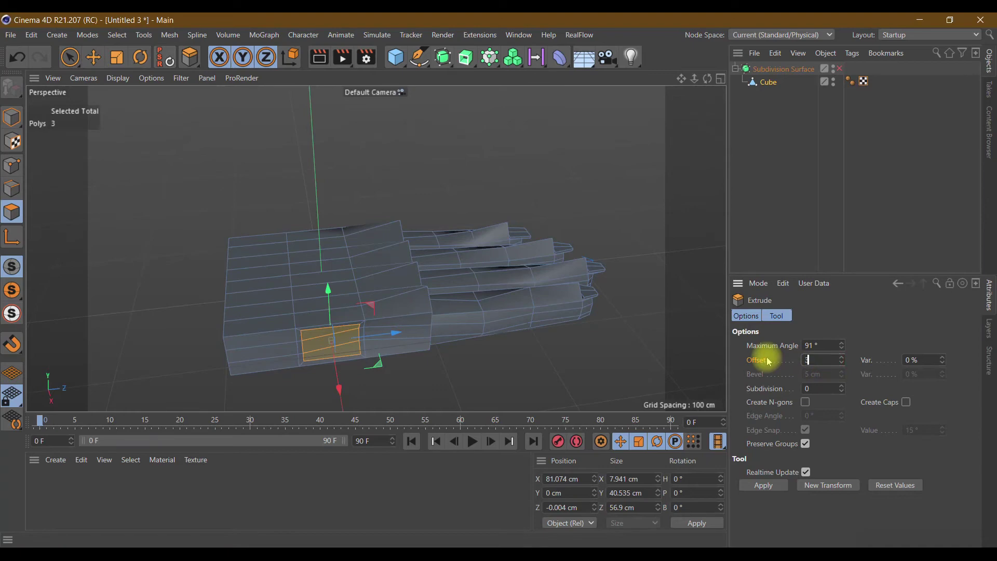
left_click(766, 486)
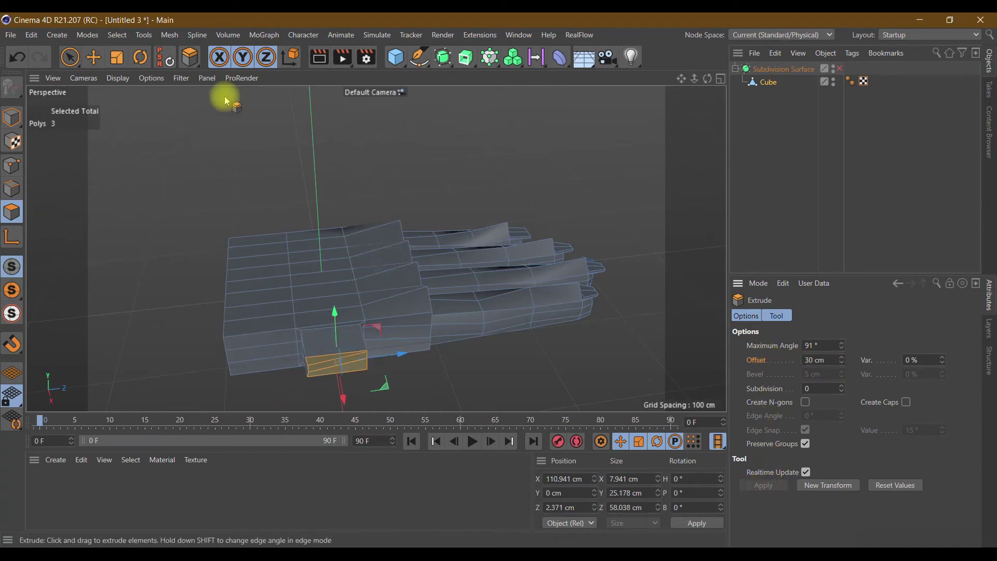
Rotate the extruded polygons about 33° on P to angle the thumb base
left_click(141, 57)
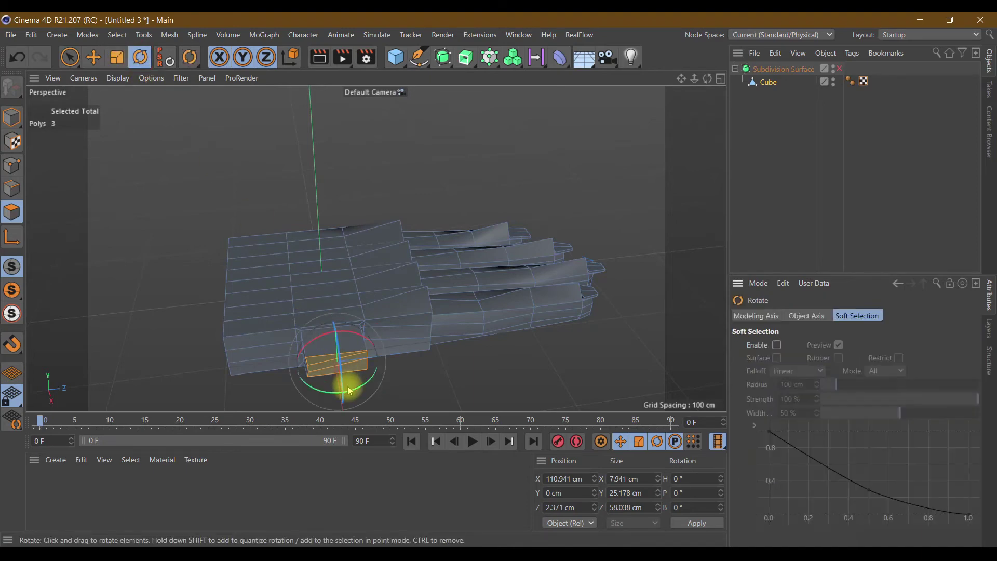
left_click_drag(706, 78, 702, 86)
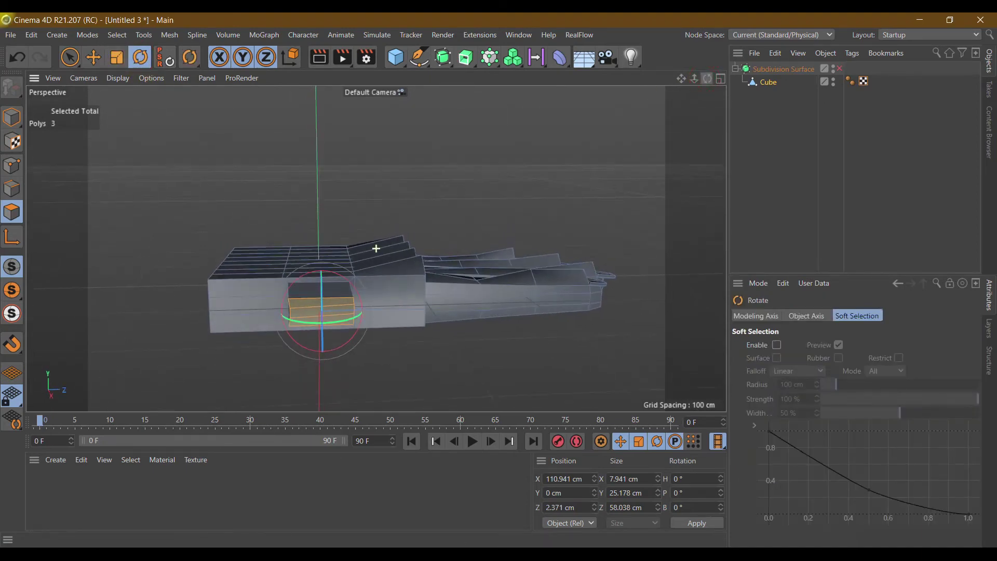
left_click_drag(356, 328, 348, 330)
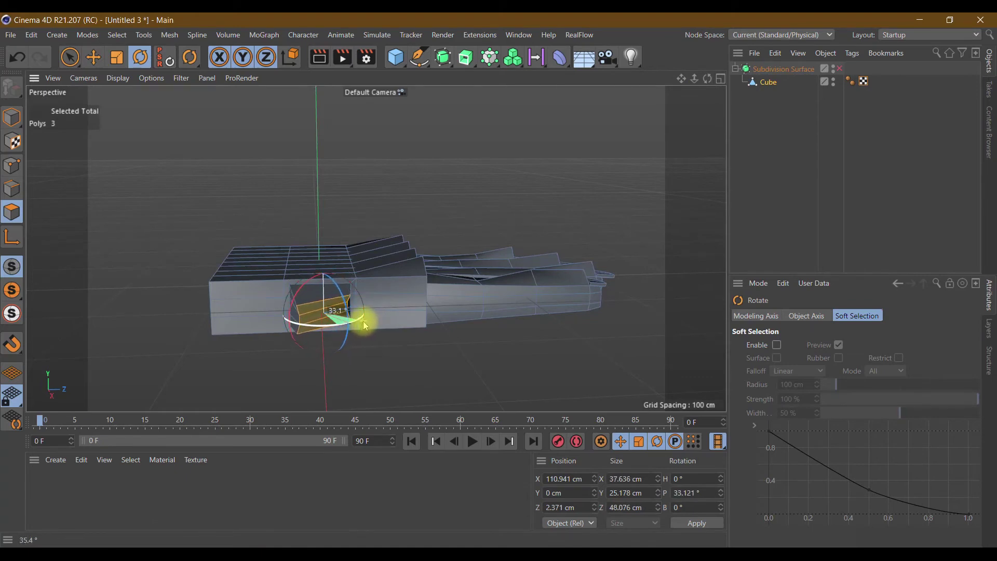
left_click_drag(365, 326, 366, 325)
scroll(440, 254, "down", 3)
mouse_move(707, 79)
left_mouse_down()
mouse_move(376, 248)
mouse_move(394, 260)
left_mouse_up()
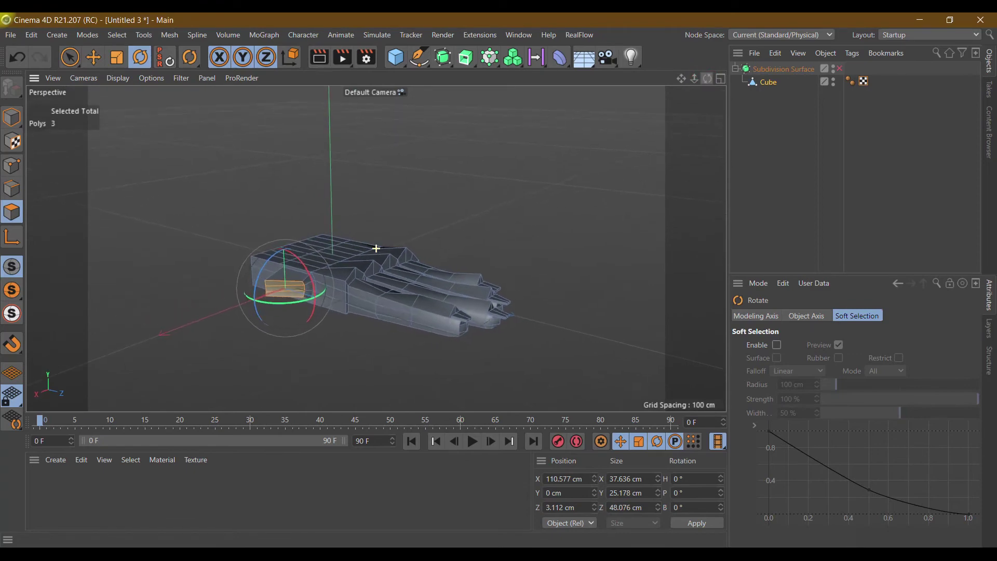
left_click(71, 57)
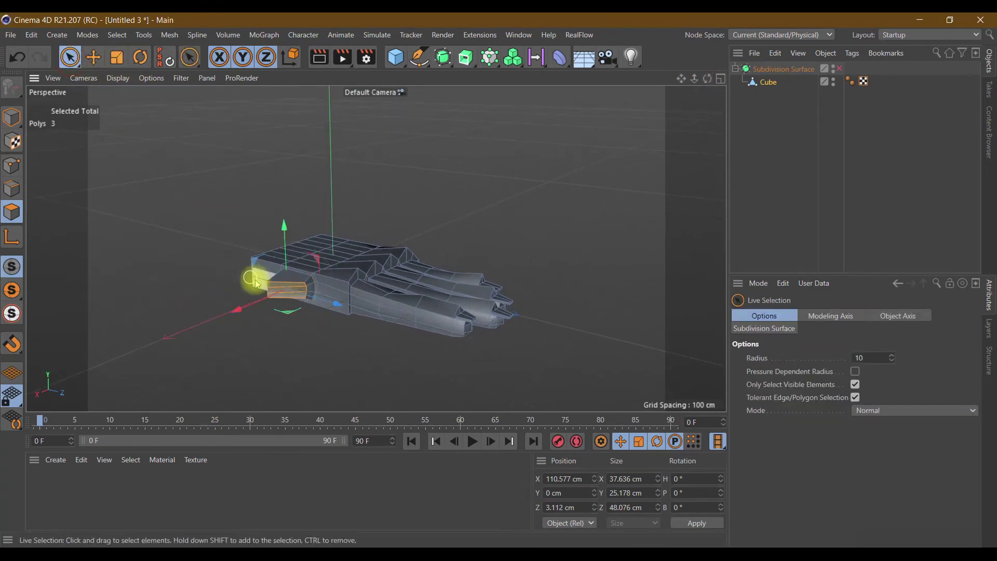
Try a second 30 cm extrusion of the thumb polygons and rotate it about 20 degrees
right_click(281, 298)
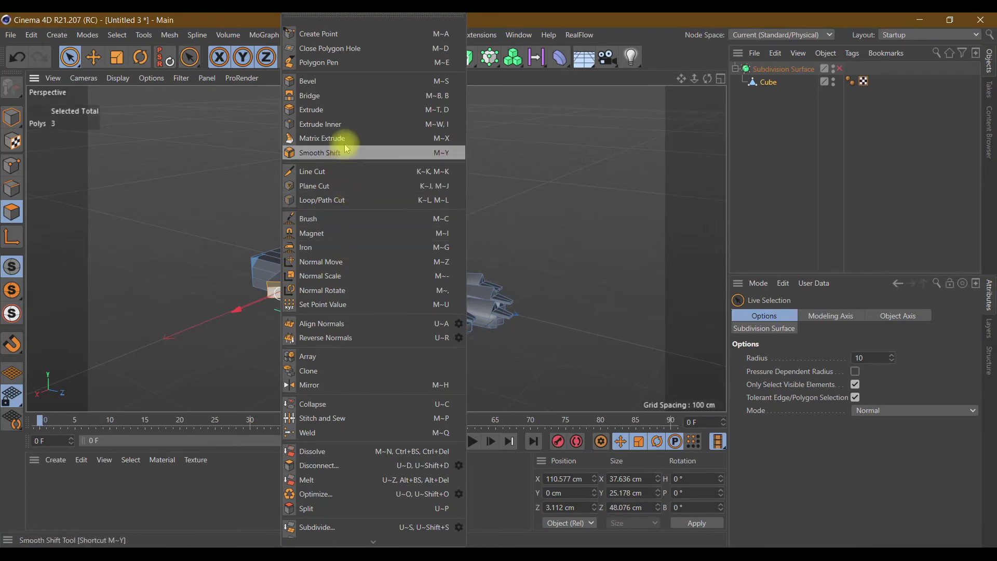
left_click(344, 109)
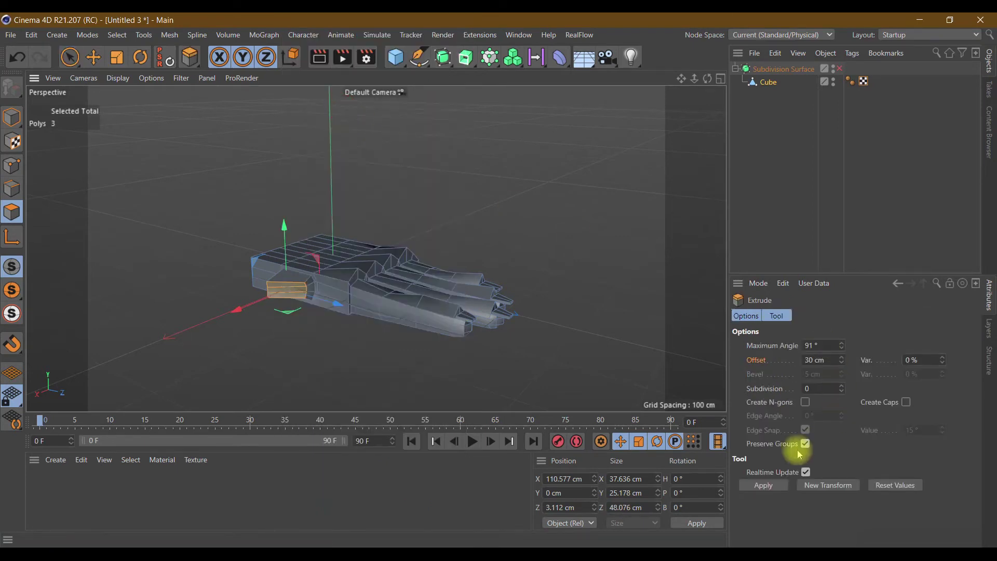
left_click(763, 486)
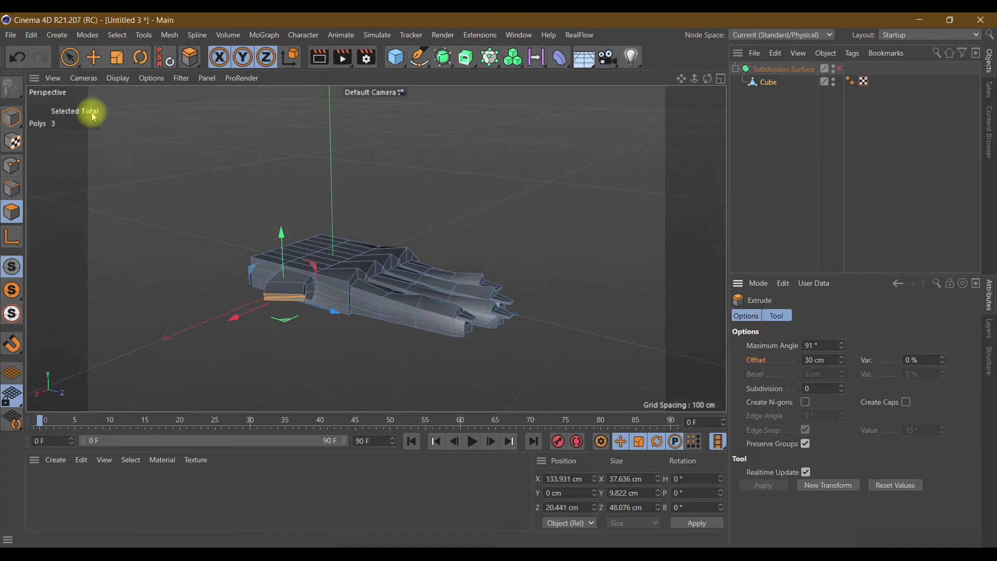
left_click(140, 57)
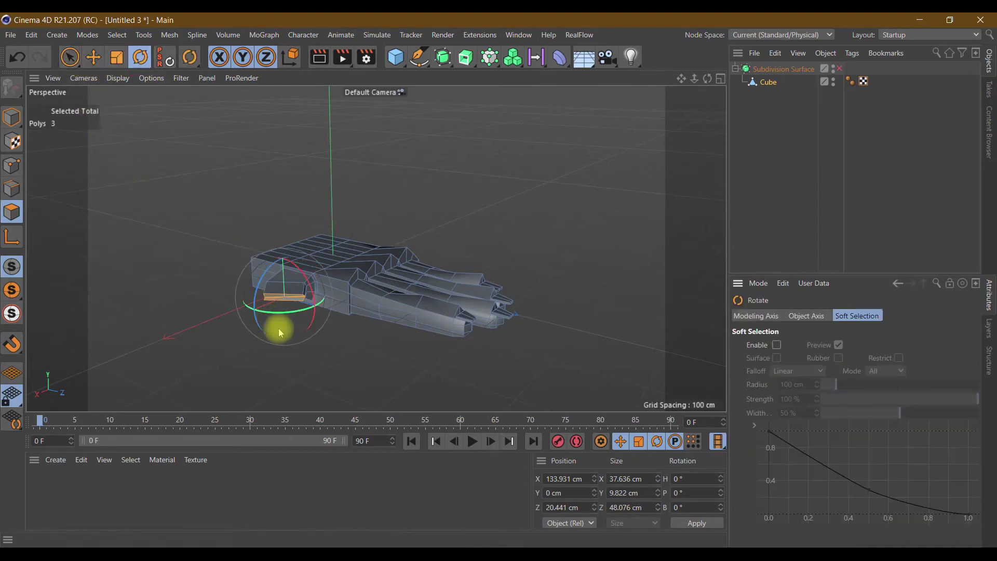
left_click_drag(283, 312, 312, 321)
Undo the trial extrusion and rotation, leaving the flat inset patch
scroll(312, 321, "up", 5)
scroll(246, 229, "up", 3)
scroll(247, 234, "down", 1)
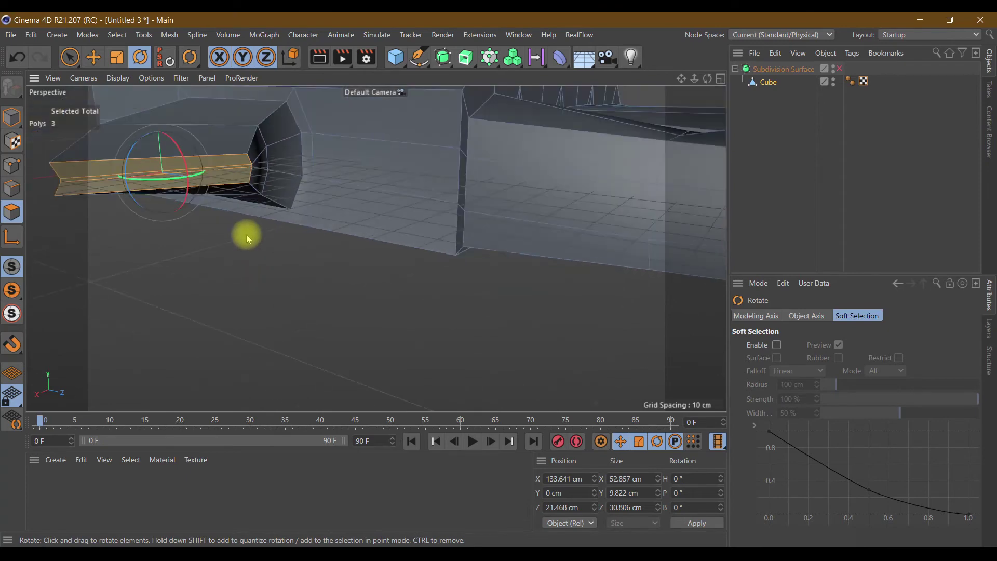
scroll(246, 235, "down", 2)
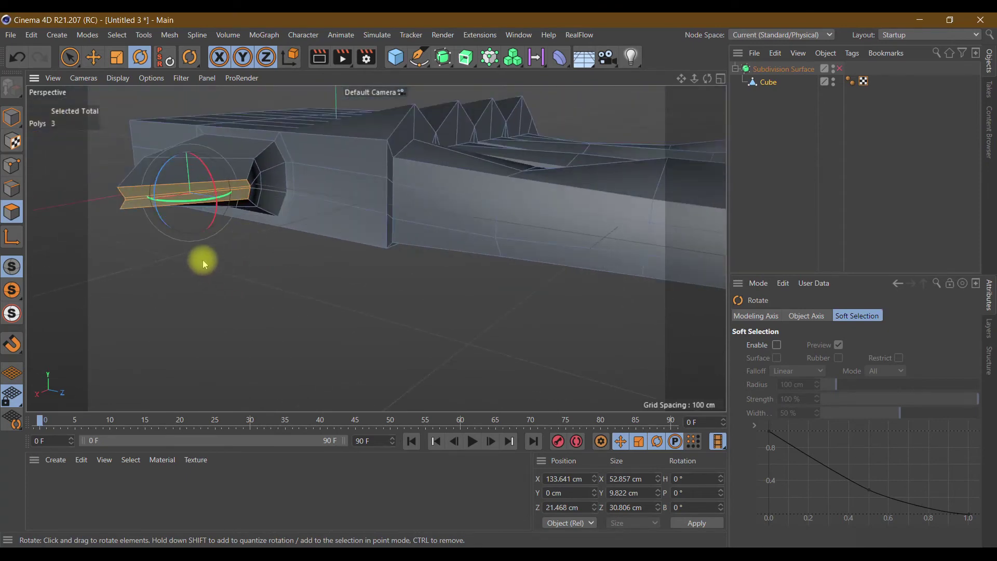
left_click(17, 59)
left_click(17, 59)
left_click(17, 58)
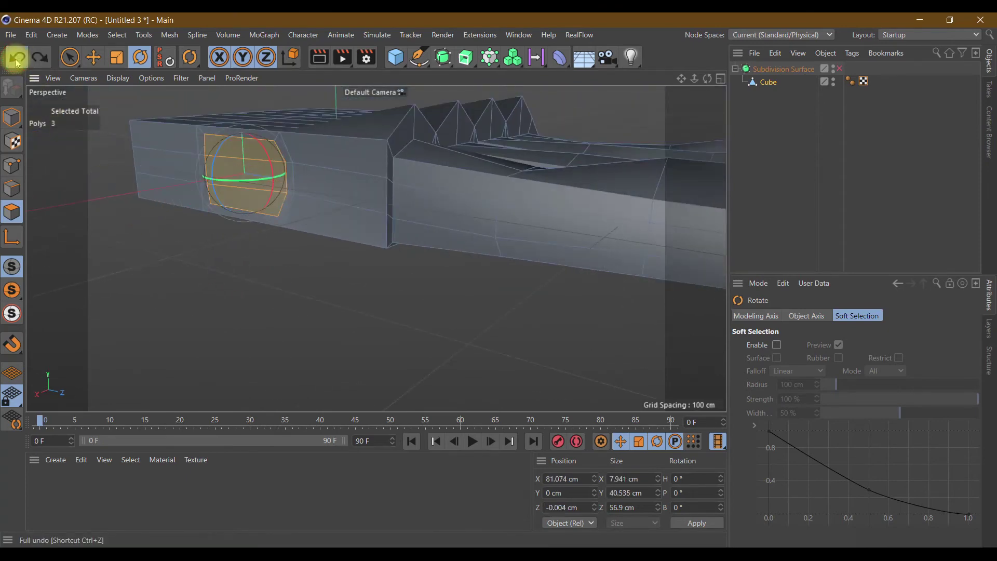
Undo back to the smoothed hand, then disable Subdivision Surface to show the cage
left_click(17, 60)
left_click(16, 61)
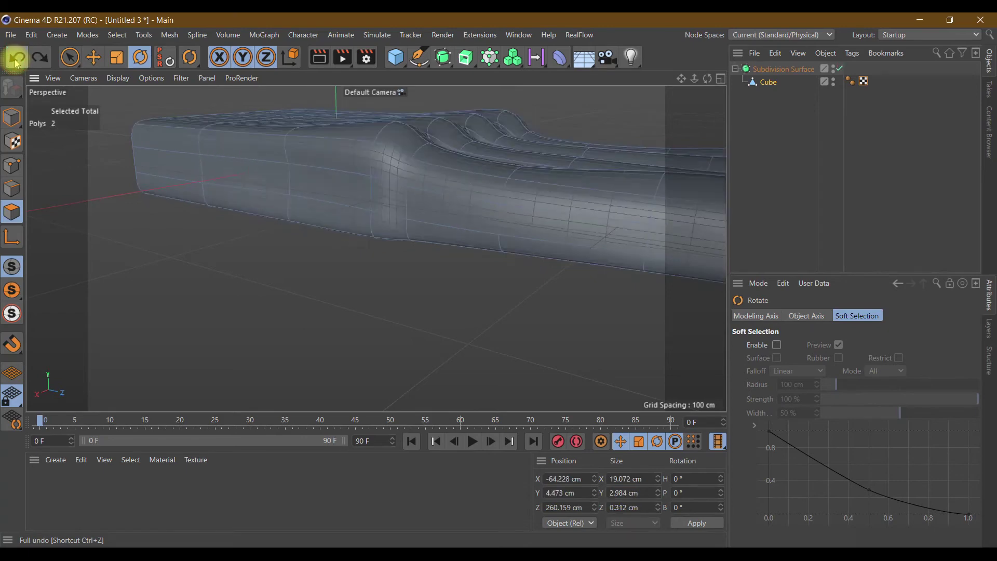
left_click(840, 69)
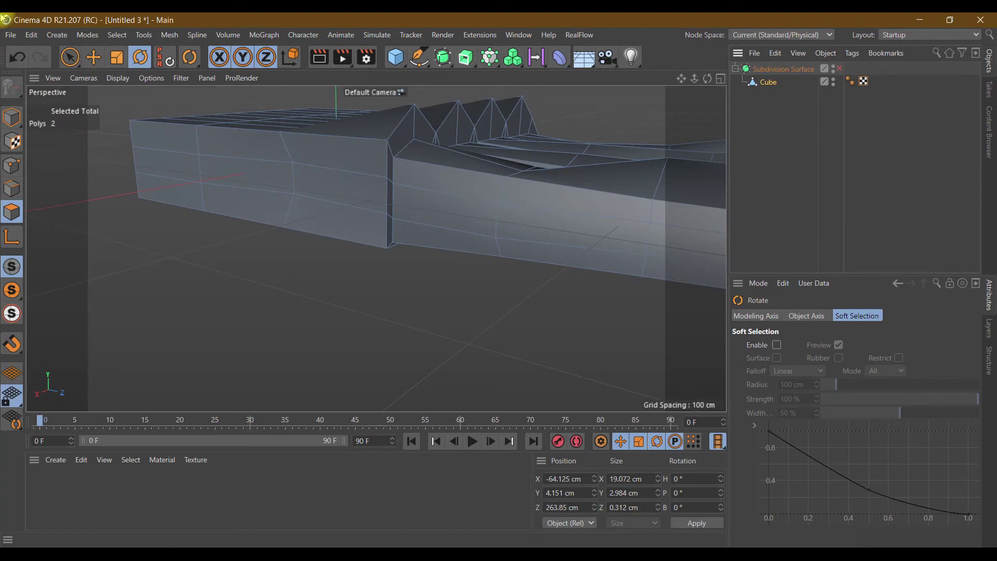
left_click(10, 62)
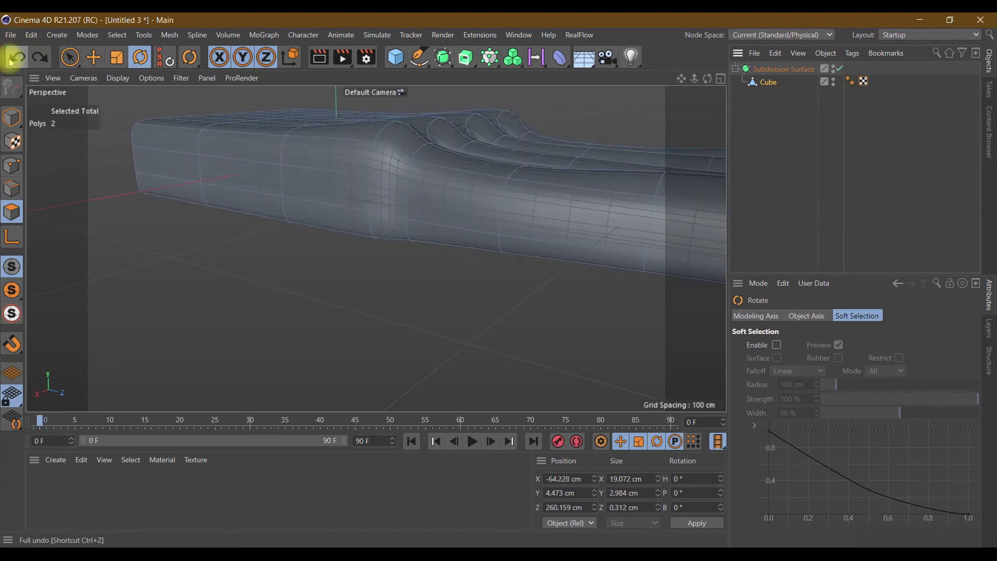
left_click(839, 69)
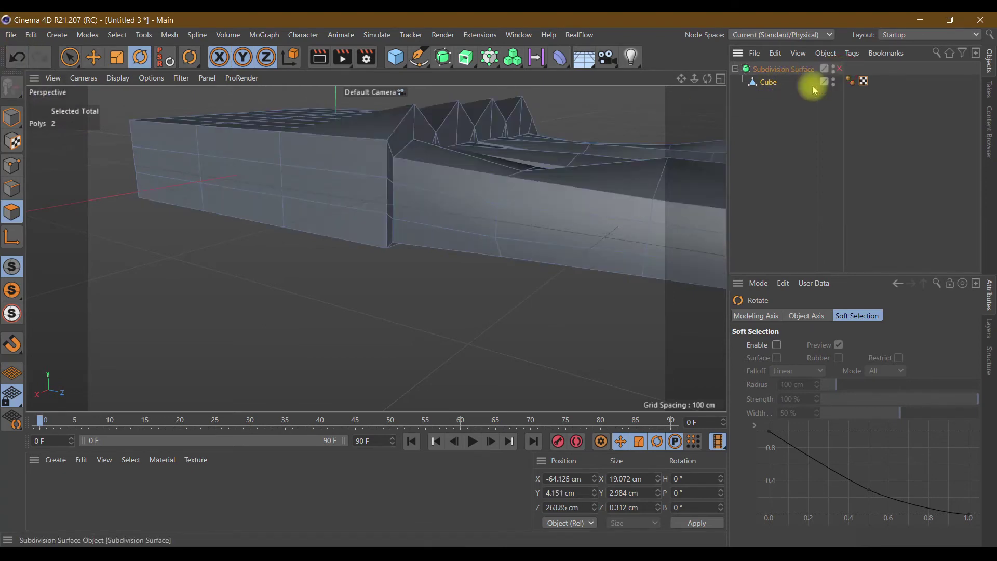
Select three polygons on the block's side and inset them with Extrude Inner
left_click(69, 57)
left_click_drag(223, 151, 224, 196)
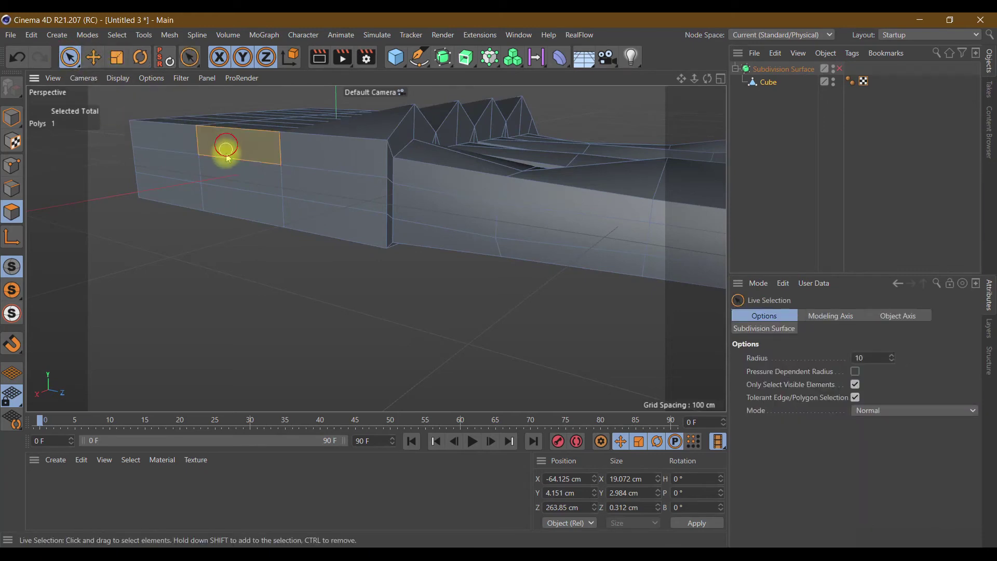
right_click(228, 197)
left_click(260, 124)
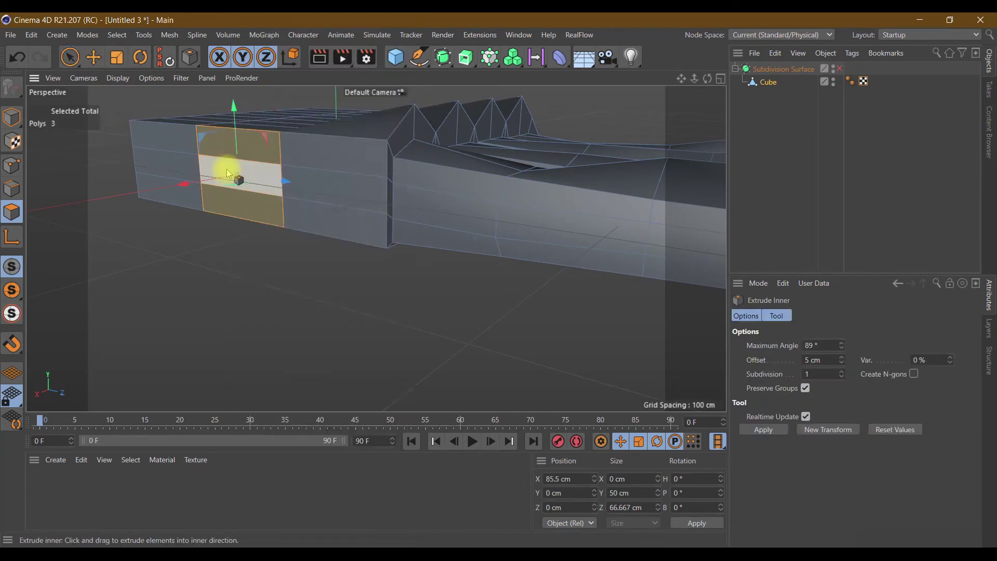
left_click(773, 433)
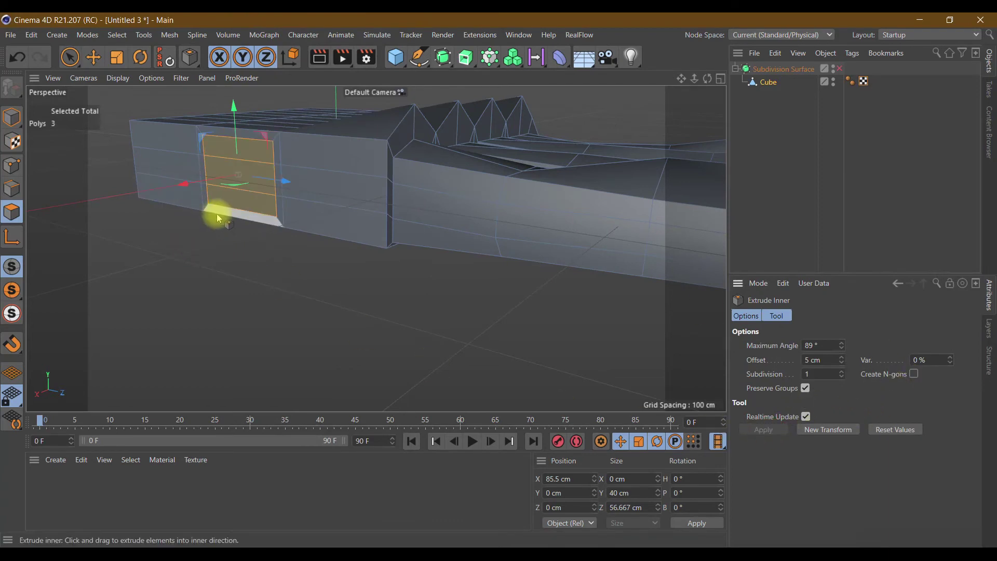
left_click_drag(188, 182, 165, 189)
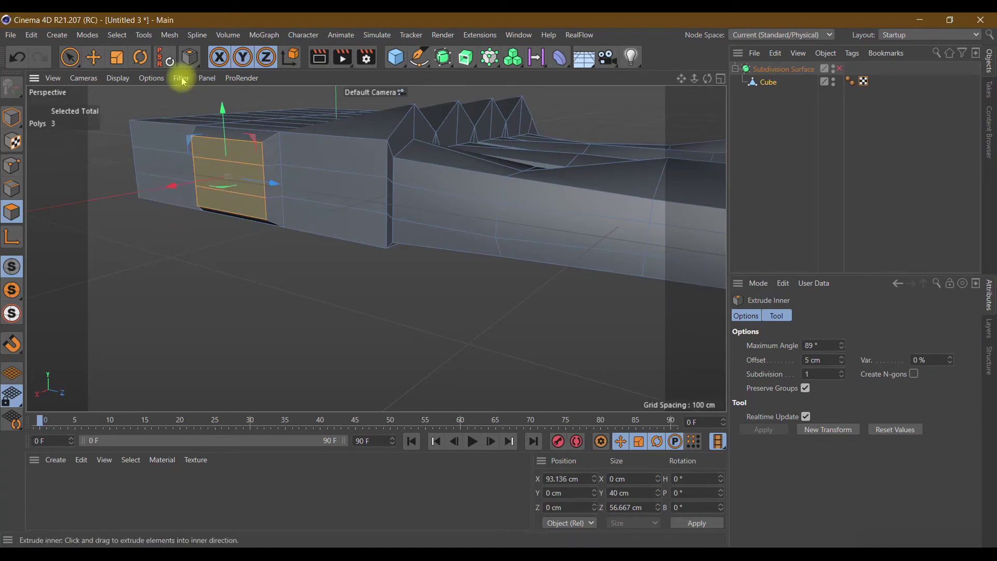
Tilt the inset palm-side patch about 18° as the thumb base
left_click(139, 59)
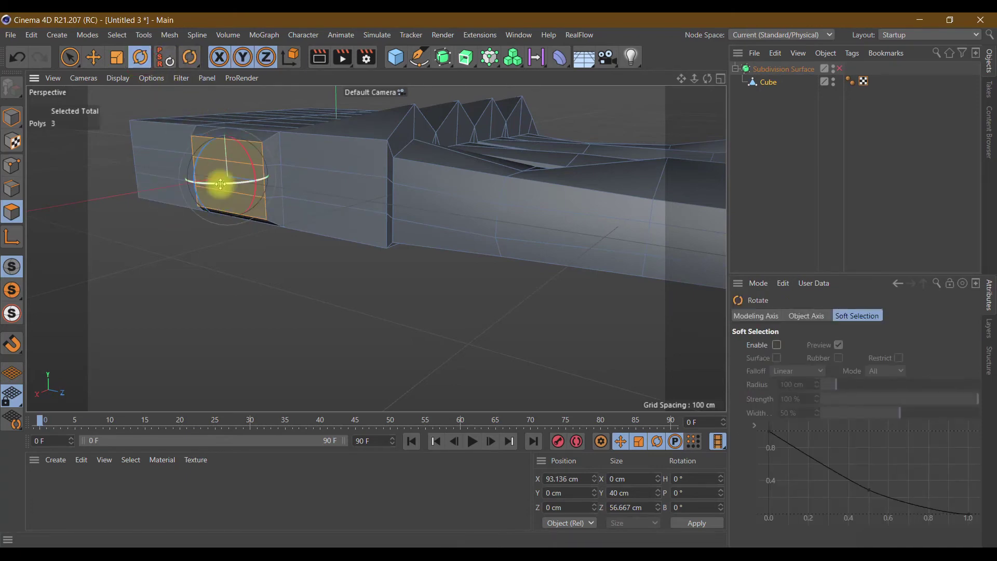
mouse_move(220, 185)
left_mouse_down()
mouse_move(268, 196)
mouse_move(258, 188)
left_mouse_up()
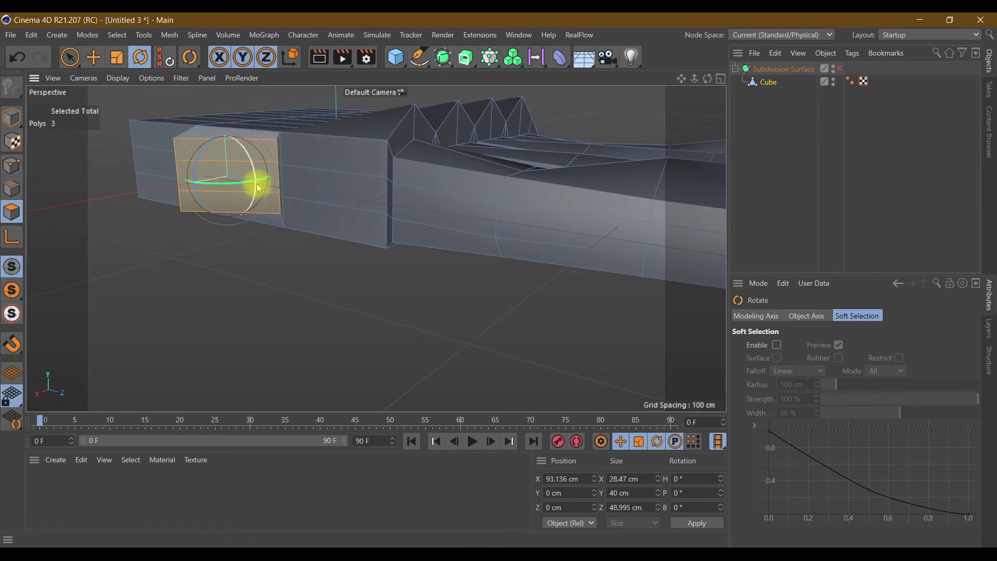
right_click(258, 188)
left_click(71, 51)
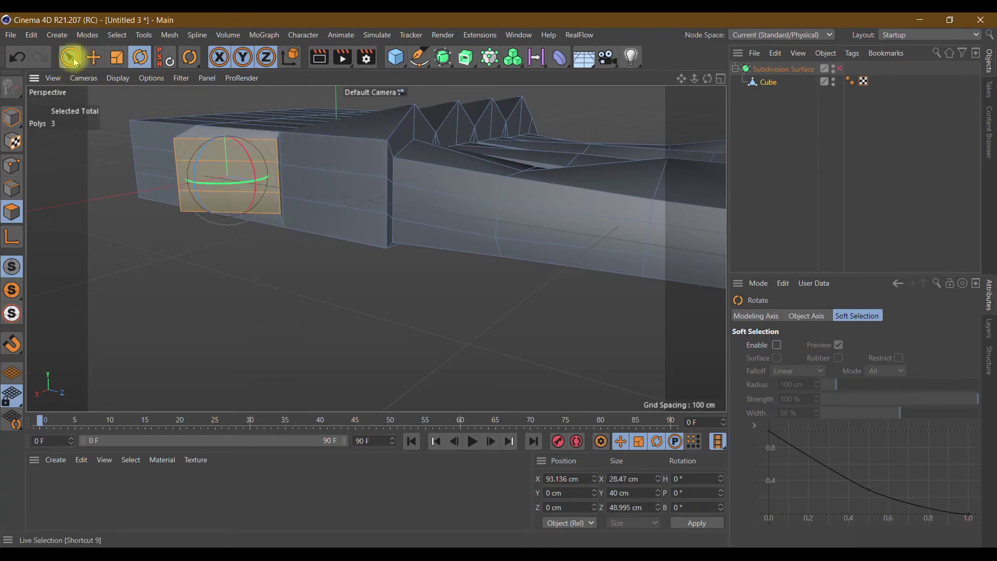
right_click(204, 161)
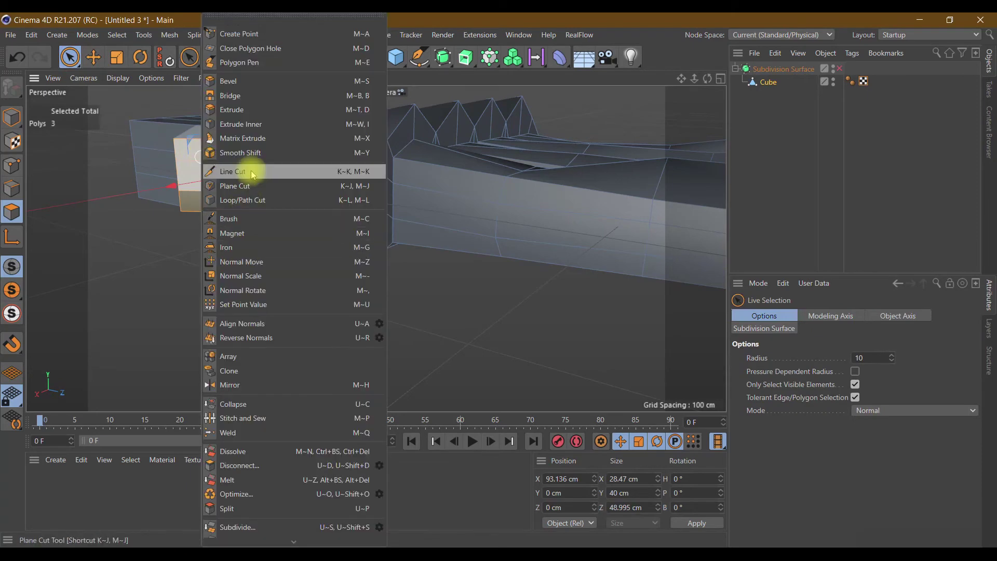
left_click(271, 110)
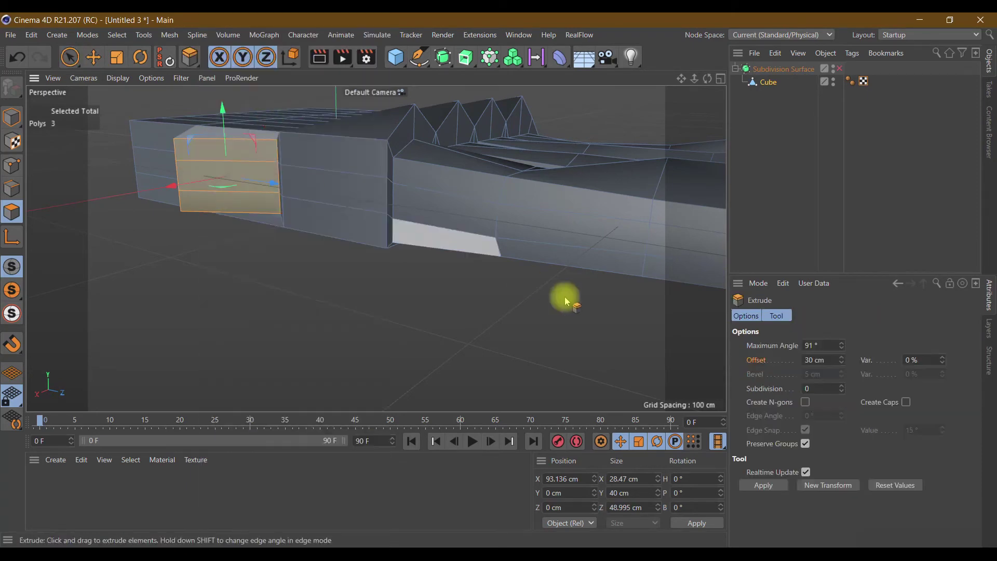
Extrude the thumb patch 30 cm, angle it, and extrude it another 30 cm
left_click(761, 486)
mouse_move(707, 78)
left_mouse_down()
mouse_move(376, 248)
mouse_move(663, 189)
left_mouse_up()
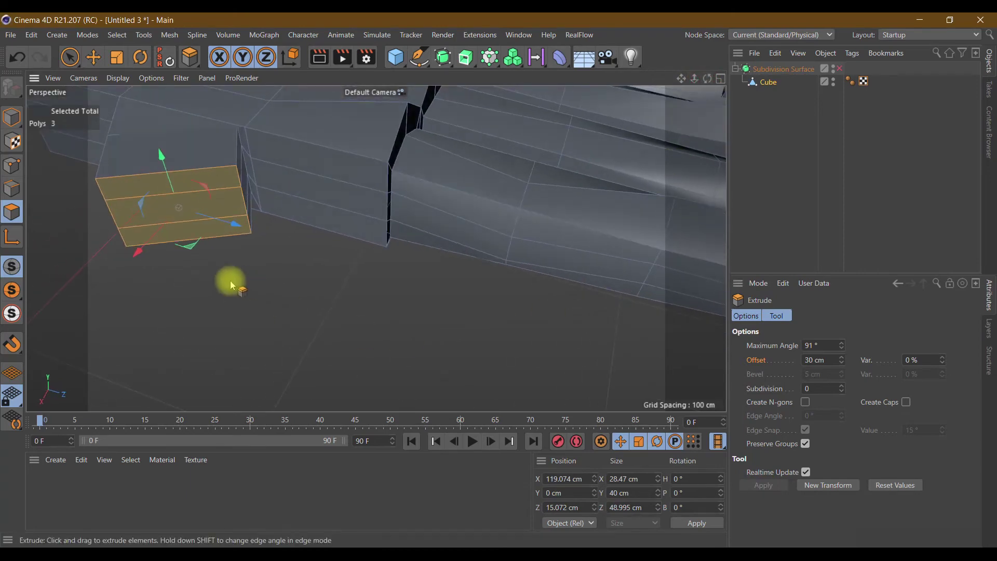
left_click(140, 58)
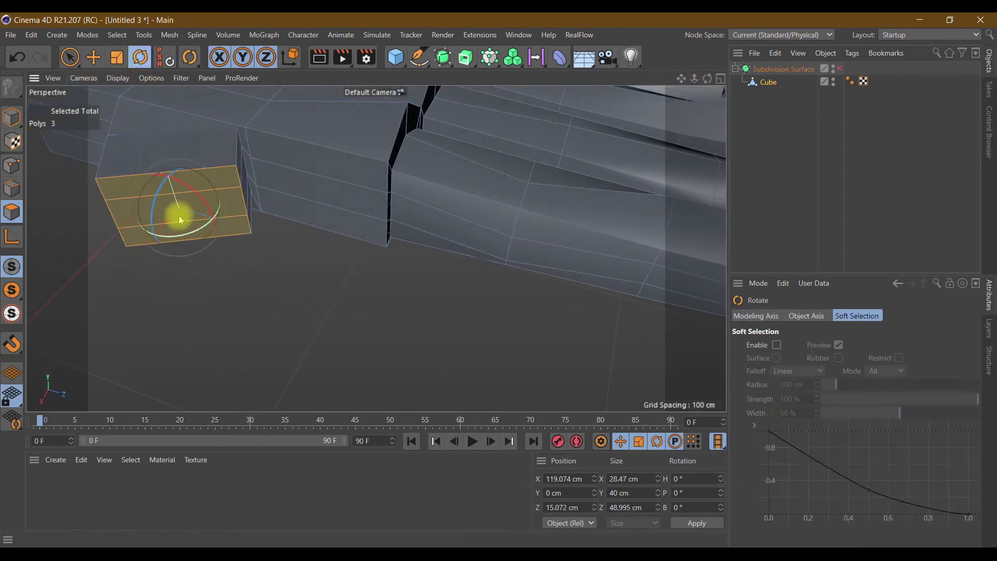
mouse_move(186, 236)
left_mouse_down()
mouse_move(203, 236)
mouse_move(162, 234)
left_mouse_up()
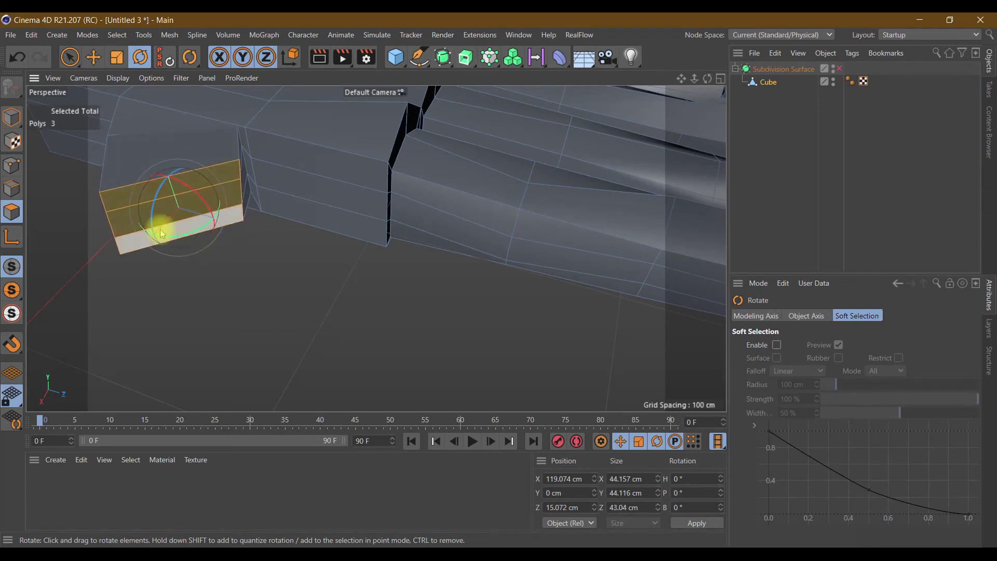
right_click(134, 216)
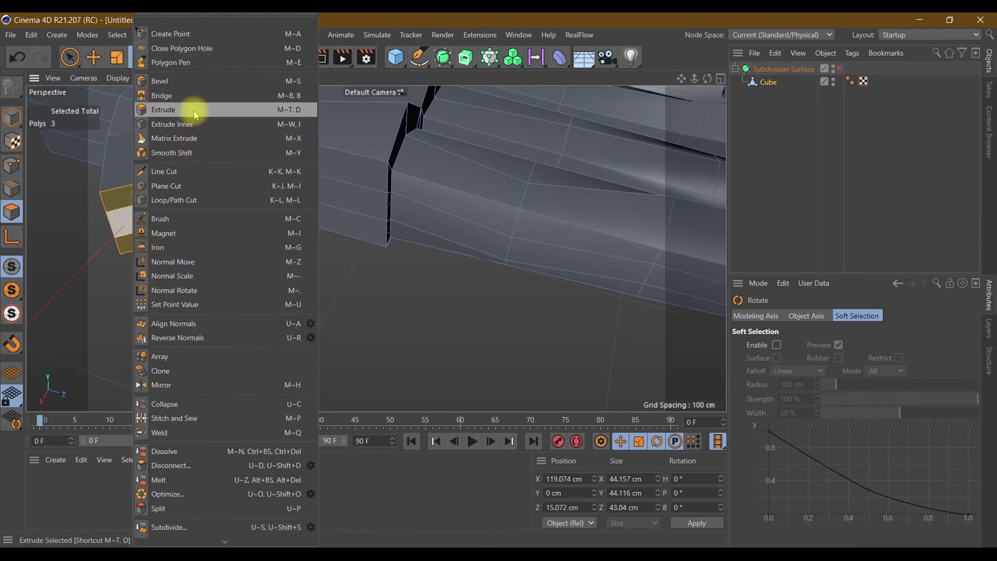
left_click(196, 109)
left_click(771, 487)
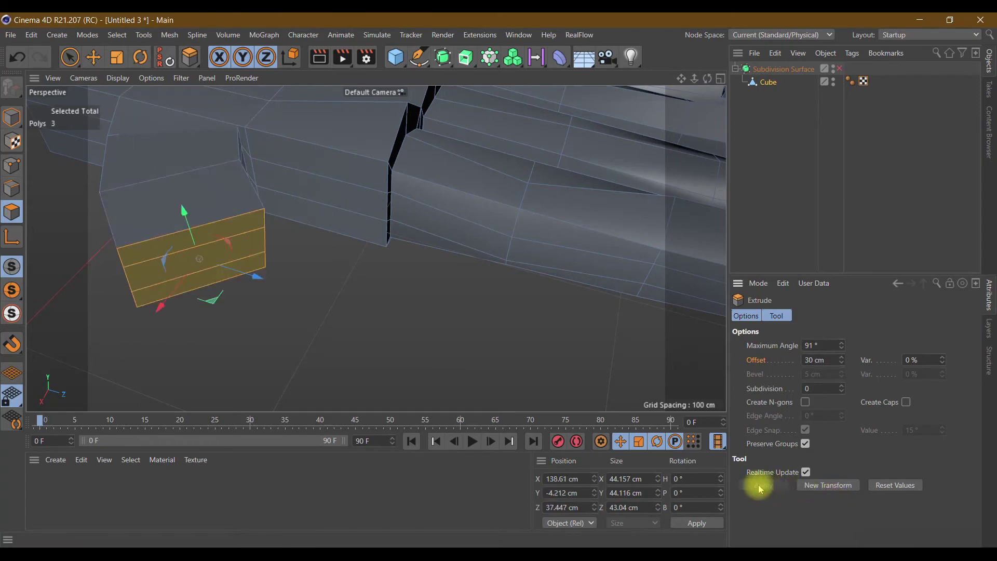
Turn the thumb's end polygons and extrude them a further 30 cm
left_click_drag(396, 289, 387, 328, "alt")
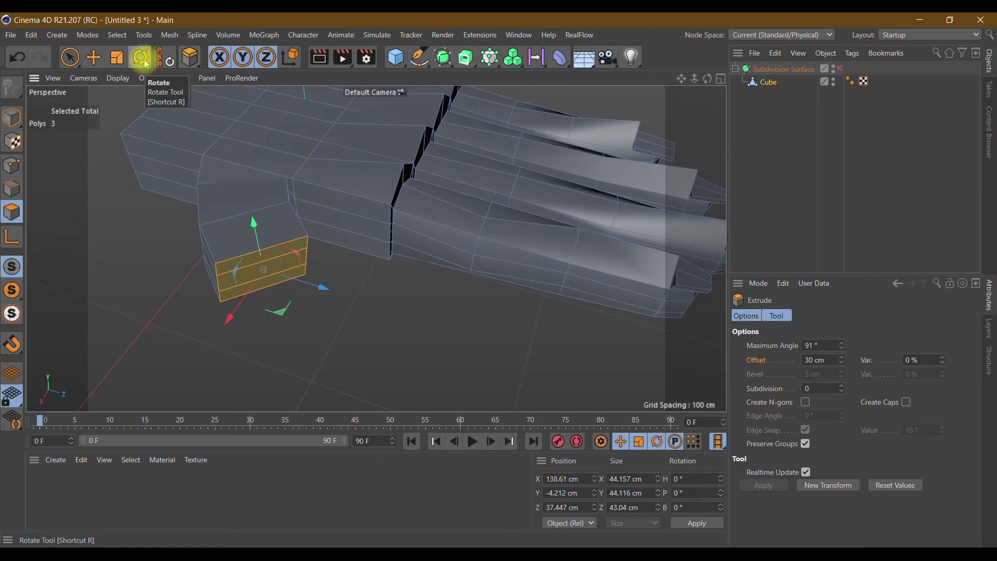
key("r")
left_click_drag(276, 301, 288, 264)
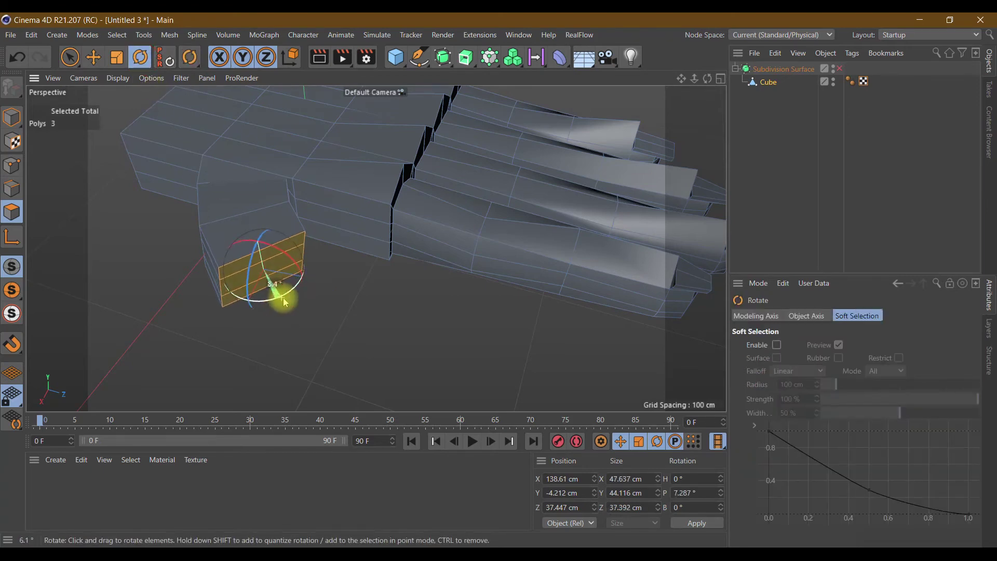
right_click(288, 265)
left_click(67, 61)
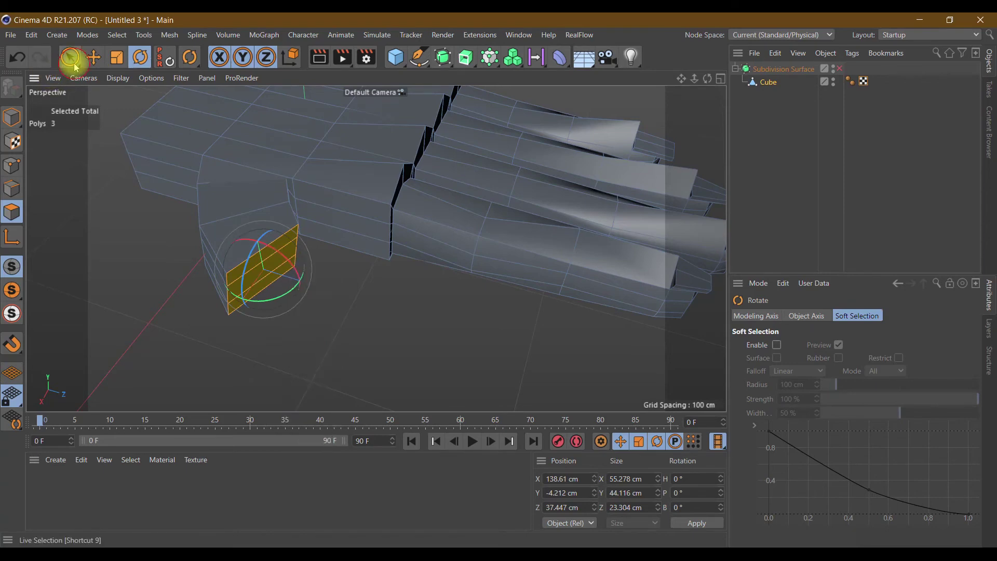
right_click(248, 290)
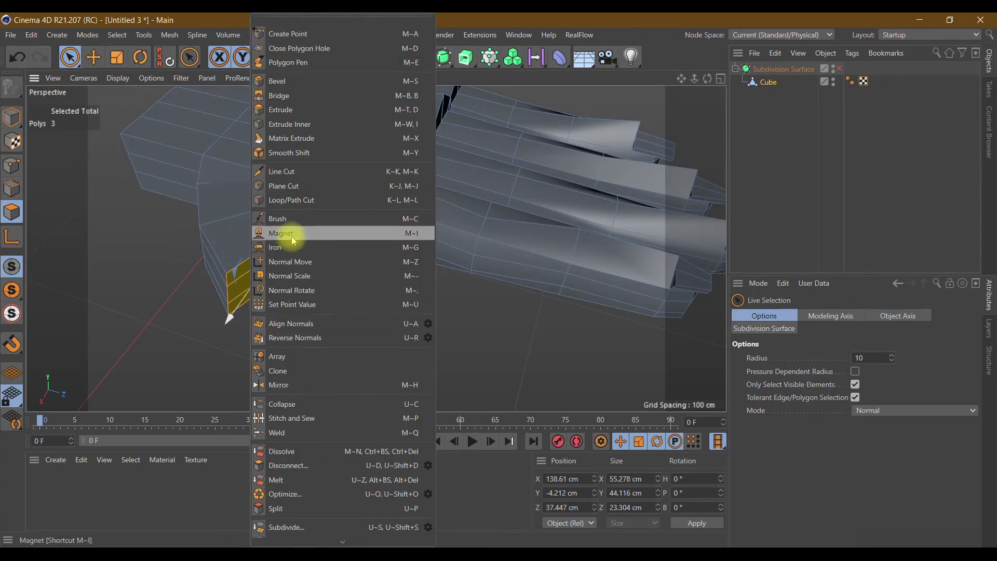
left_click(314, 116)
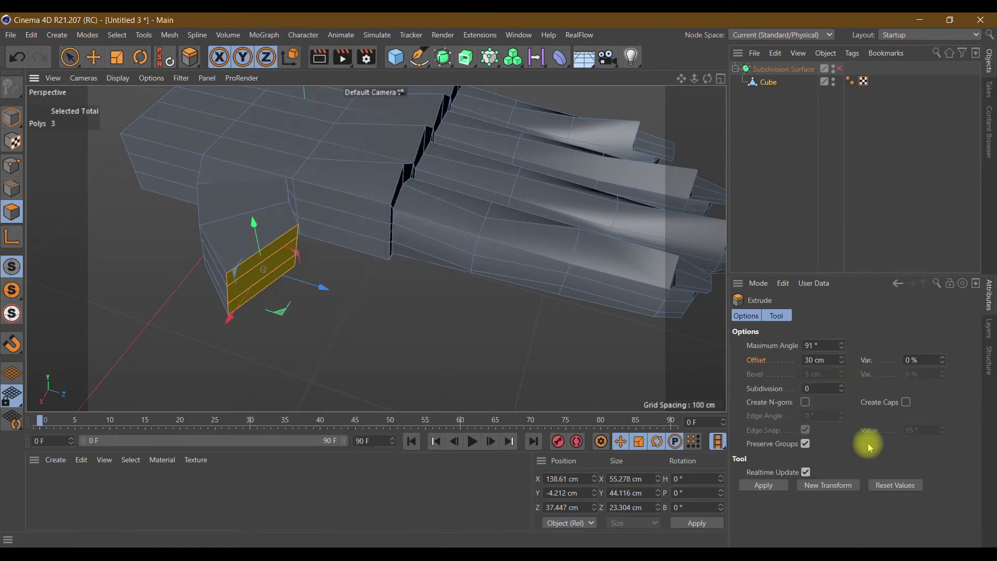
left_click(763, 488)
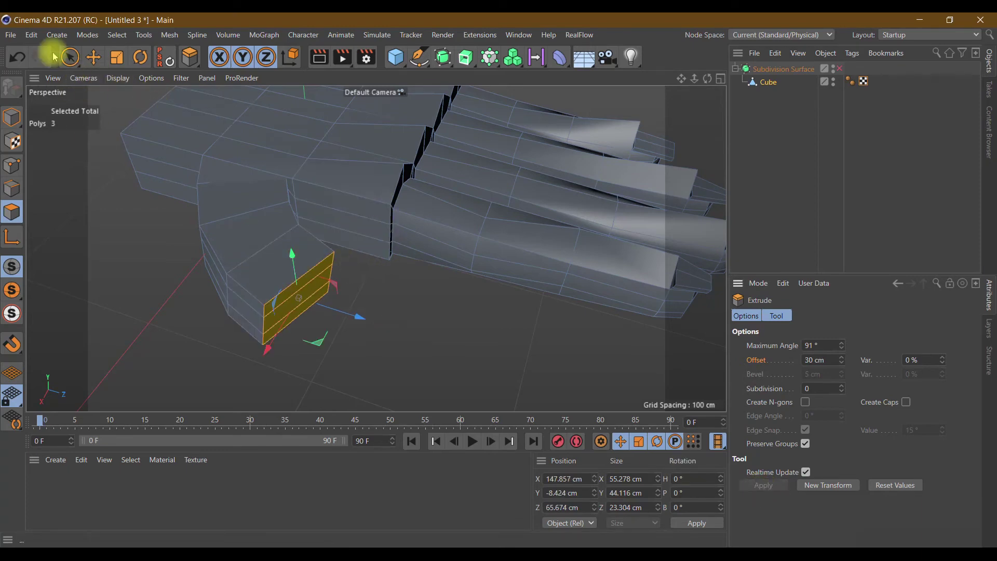
left_click(12, 188)
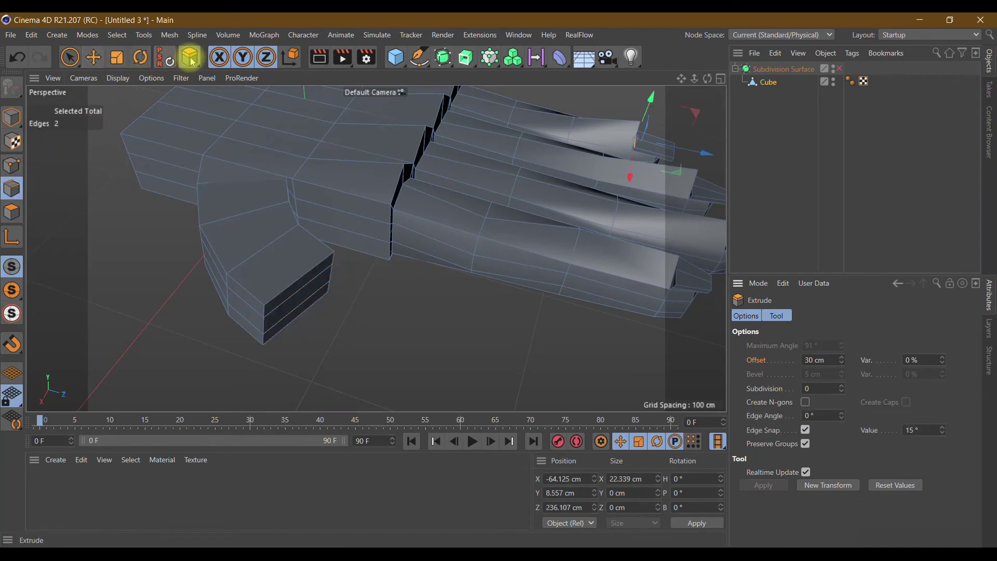
Loop-select the thumb's base, middle and end loops and scale them flatter and narrower
left_click_drag(192, 61, 223, 123)
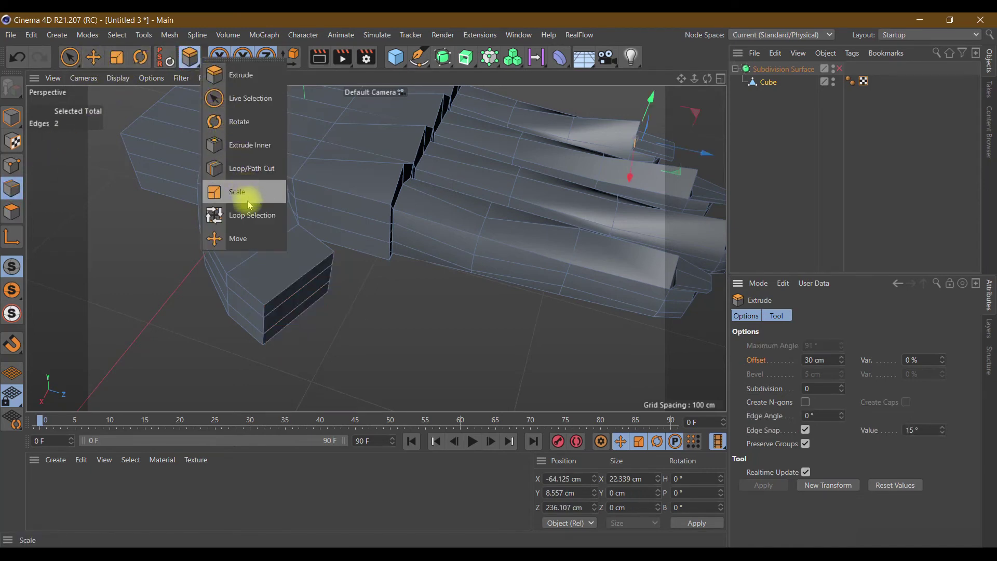
left_click(247, 215)
left_click(237, 210)
left_click(243, 260, "shift")
left_click(333, 306)
left_click(224, 224)
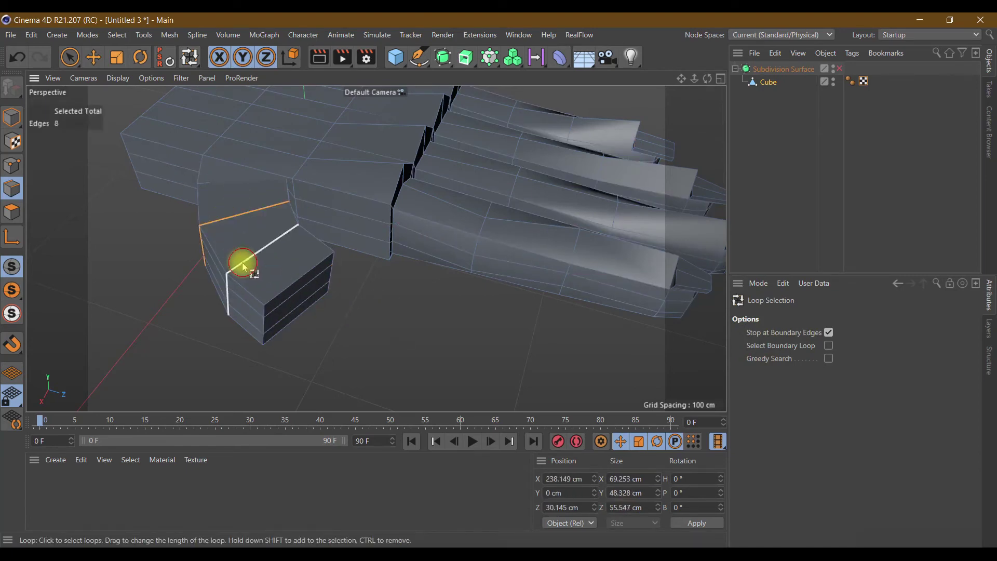
left_click(243, 266, "shift")
left_click(294, 287, "shift")
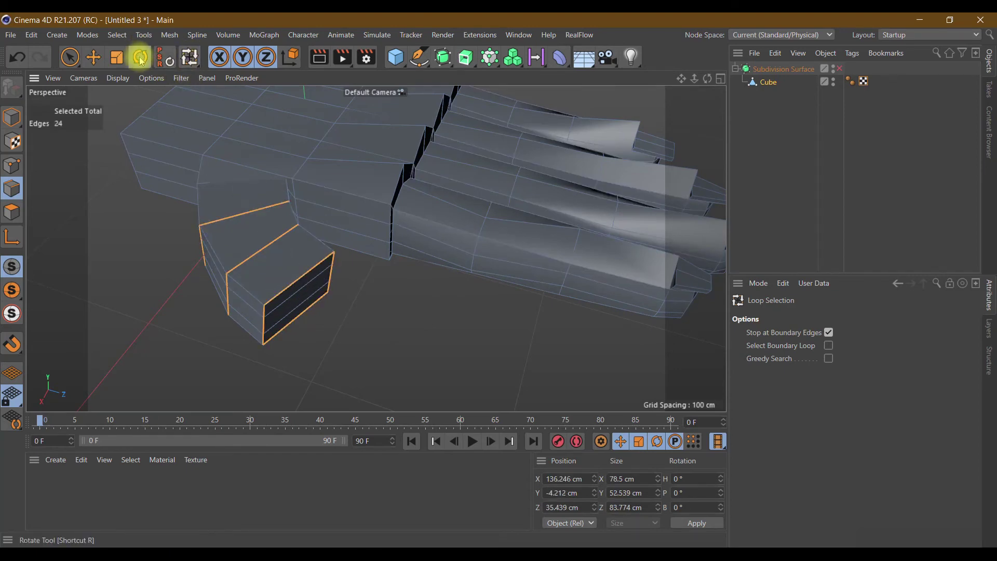
left_click(117, 57)
left_click_drag(251, 216, 263, 222)
mouse_move(707, 78)
left_mouse_down()
mouse_move(376, 248)
mouse_move(523, 151)
left_mouse_up()
left_click_drag(208, 257, 141, 207)
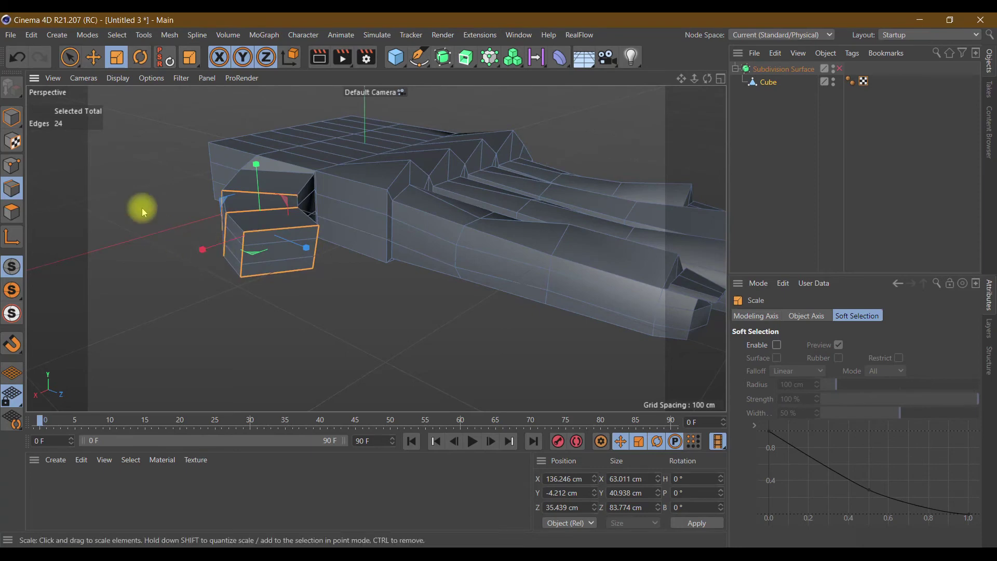
left_click(157, 281)
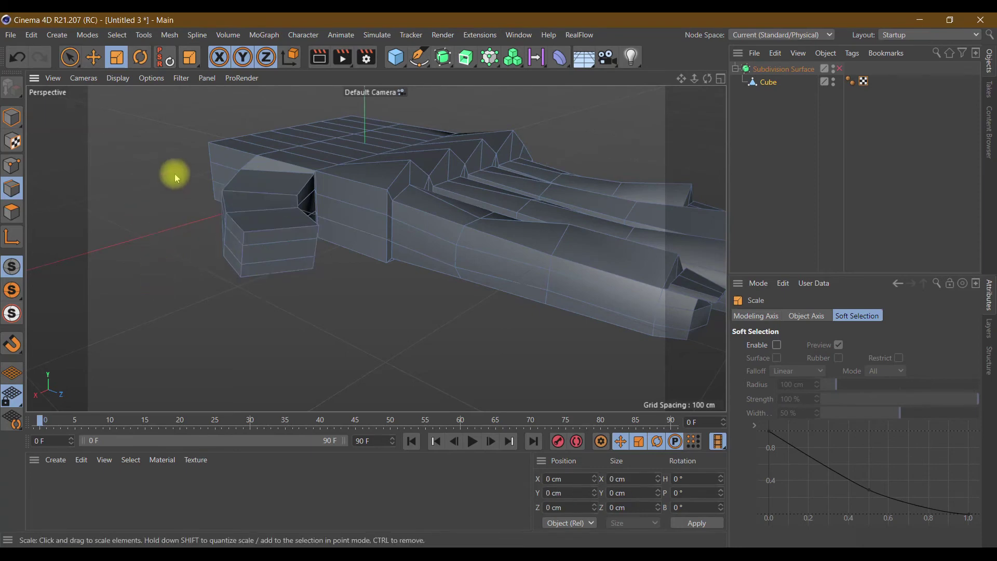
Select the outer thumb loop and end loop and scale them flatter
left_click(190, 57)
left_click(233, 104)
left_click(266, 213)
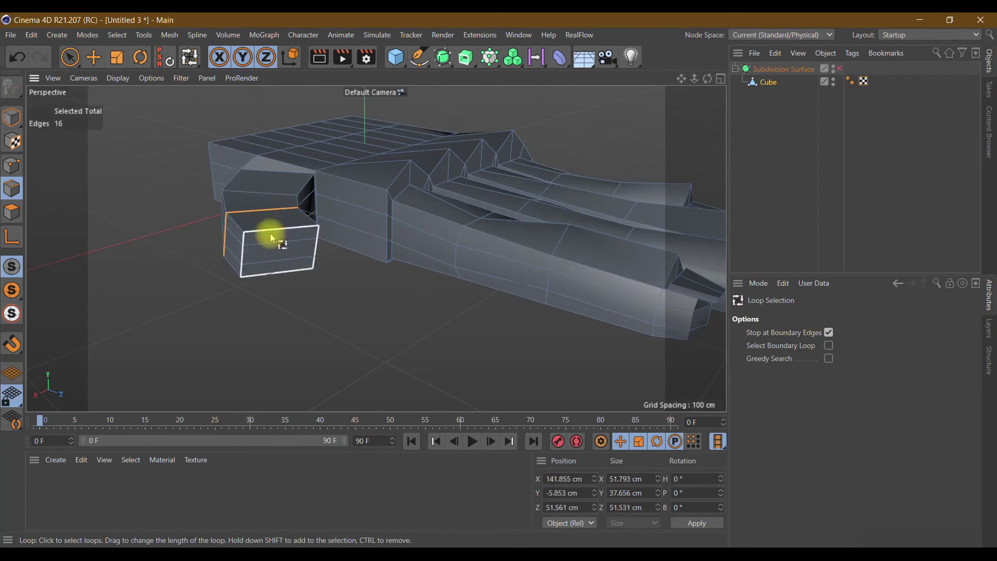
left_click(272, 234, "shift")
left_click(113, 59)
left_click_drag(266, 178, 224, 264)
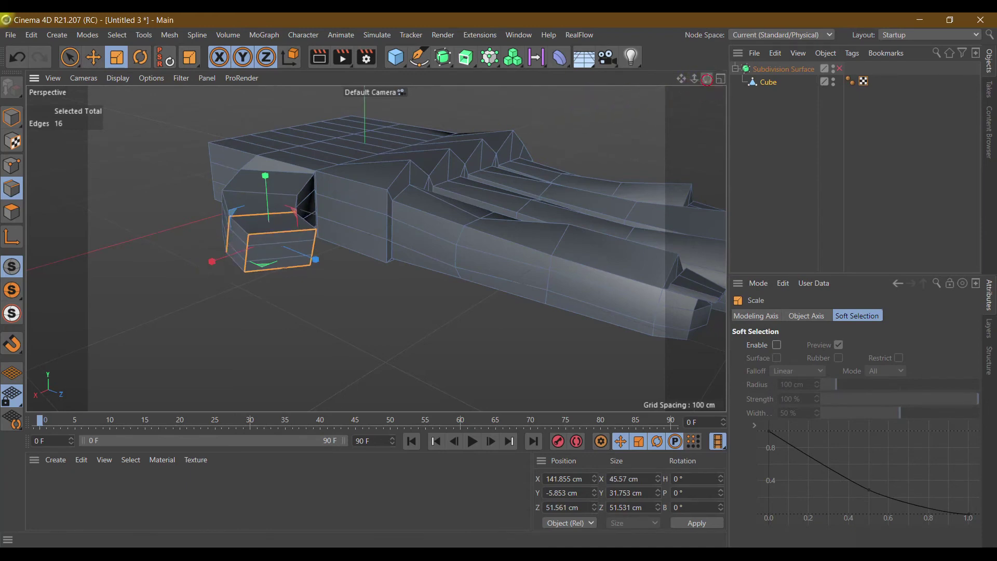
Shrink the thumb tip loop to about 27 cm wide
left_click_drag(707, 79, 345, 245)
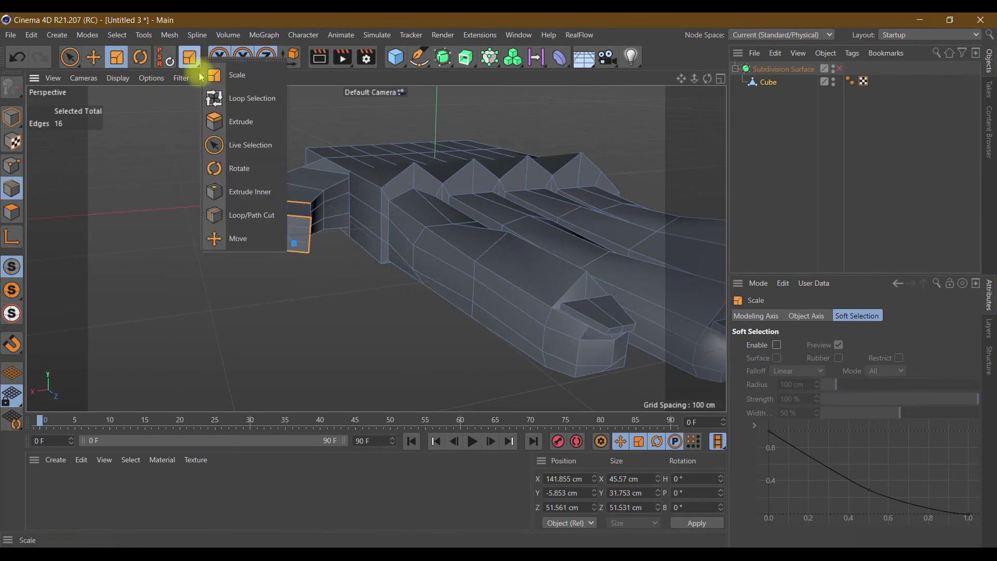
left_click_drag(194, 66, 229, 167)
left_click(276, 216)
key("t")
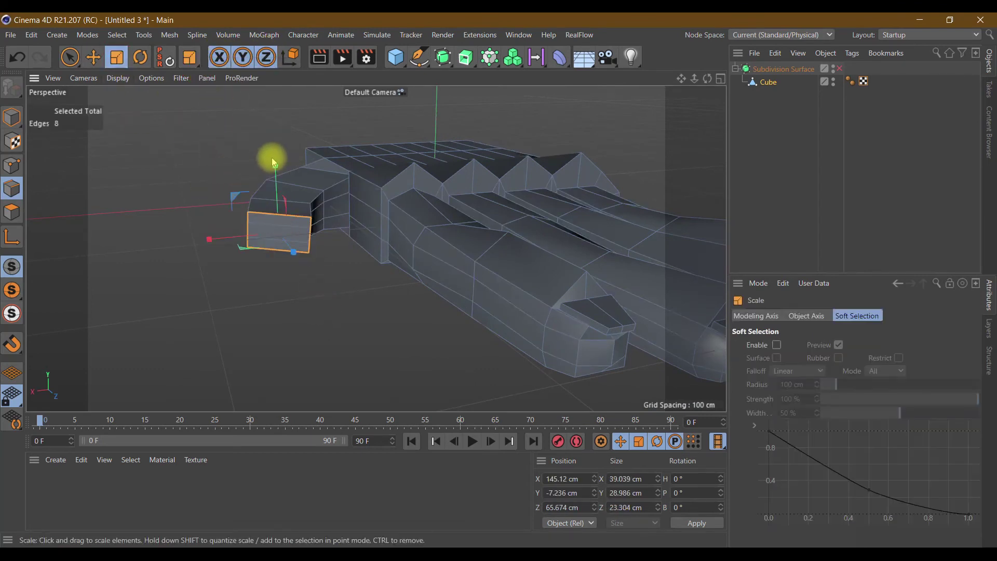
mouse_move(274, 162)
left_mouse_down()
mouse_move(217, 246)
mouse_move(228, 248)
left_mouse_up()
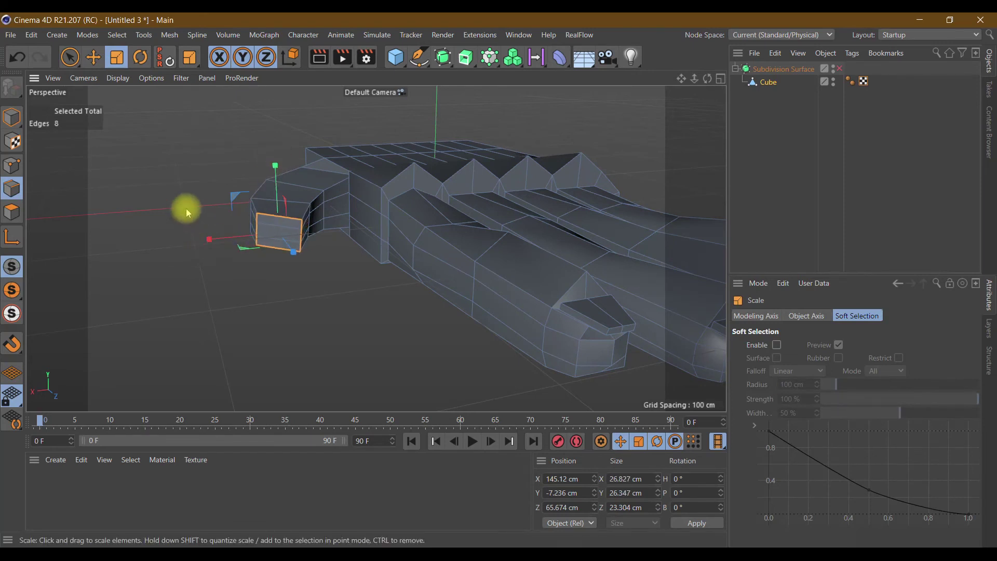
left_click(70, 57)
left_click(21, 221)
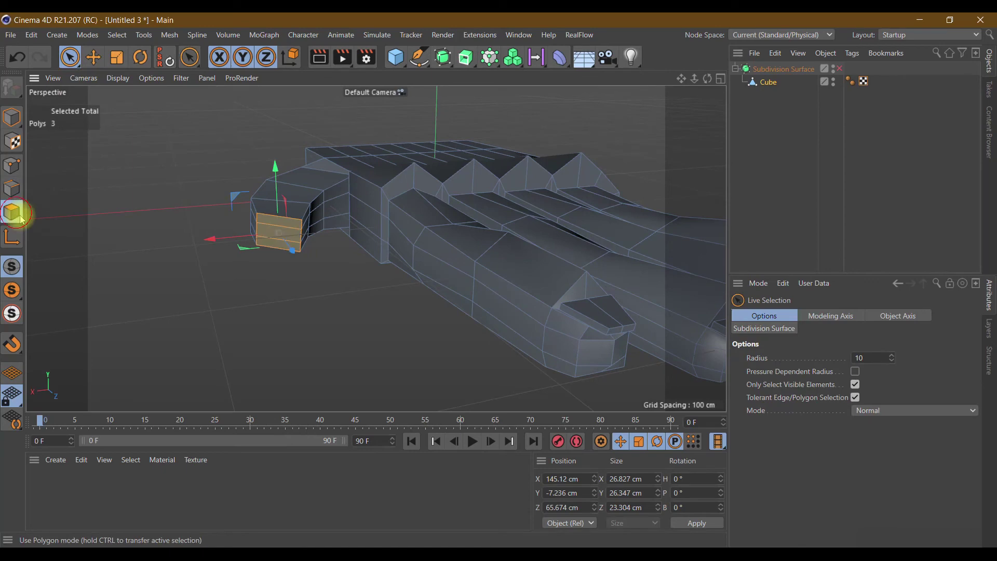
Inset the thumb tip polygons with Extrude Inner at 1.8 cm
right_click(283, 232)
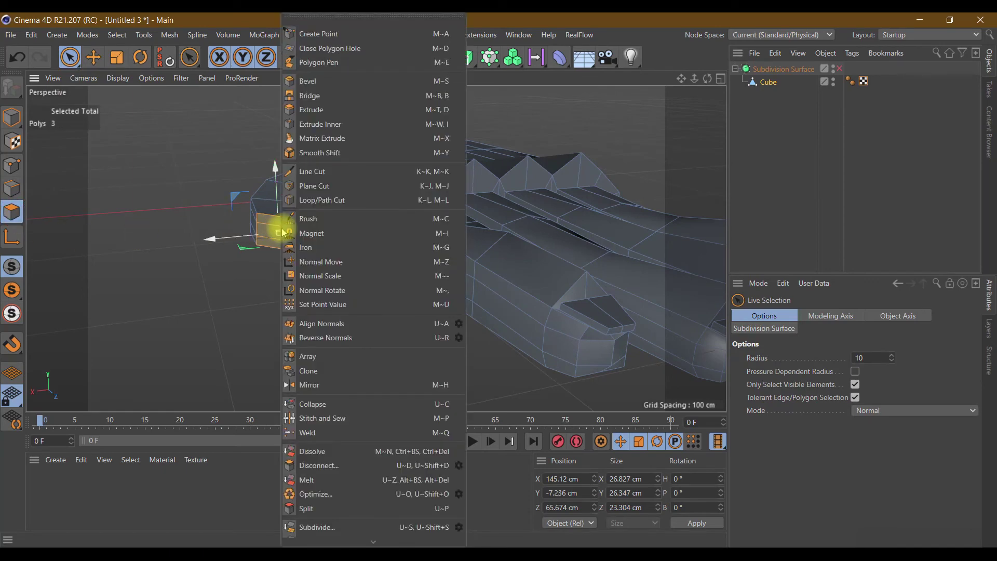
left_click(320, 111)
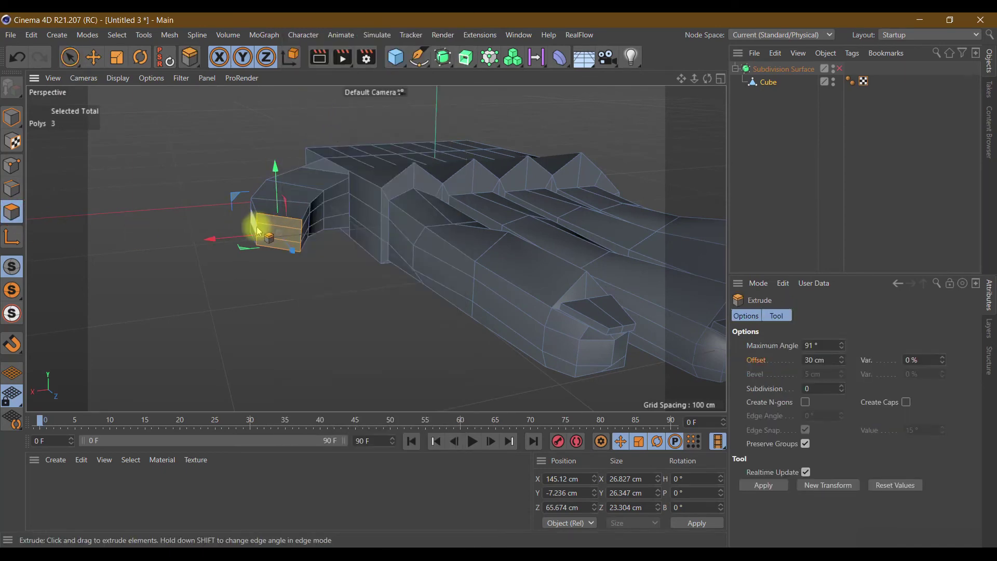
right_click(269, 232)
left_click(265, 123)
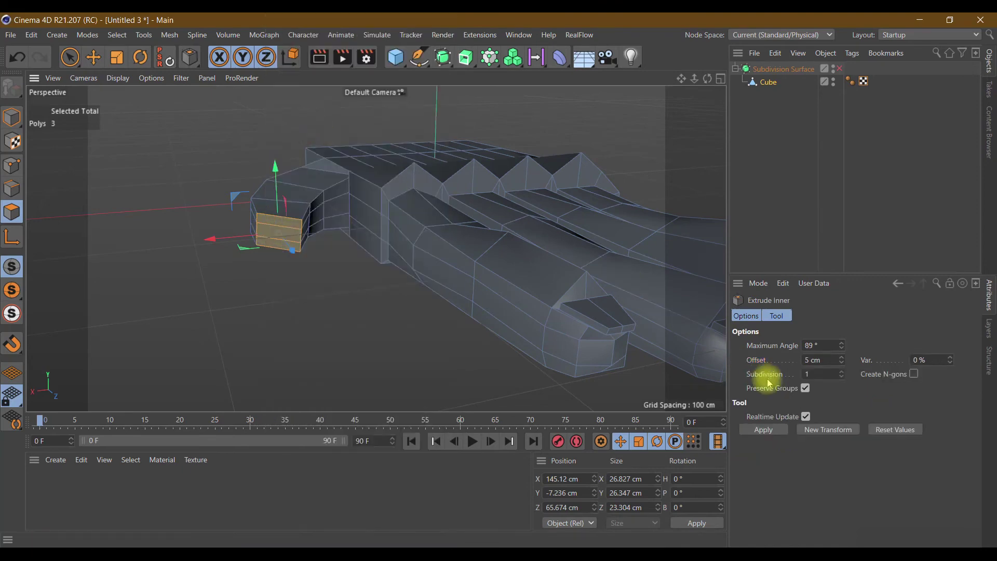
double_click(821, 361)
type("1.8")
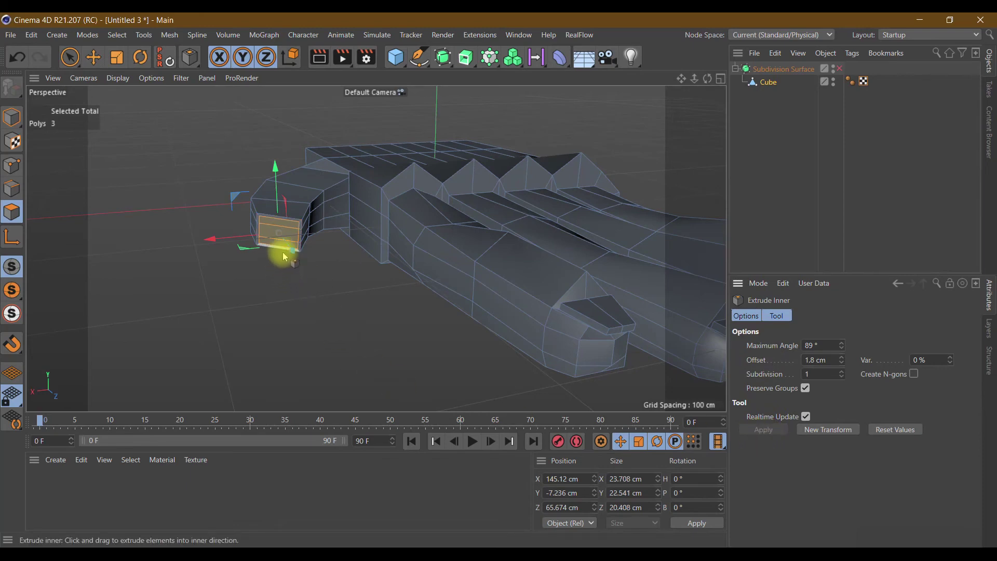
left_click_drag(707, 78, 376, 249)
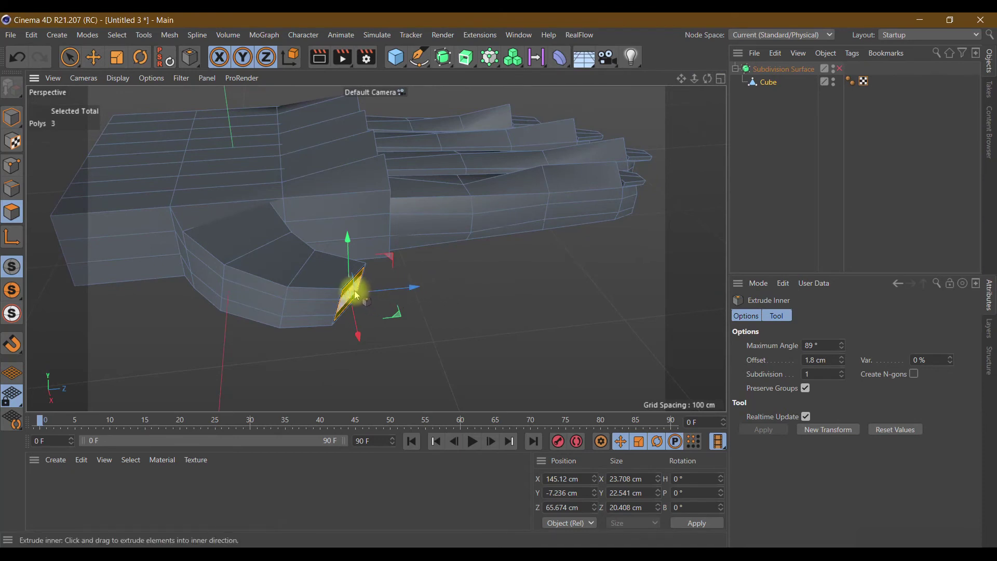
left_click_drag(410, 283, 442, 295)
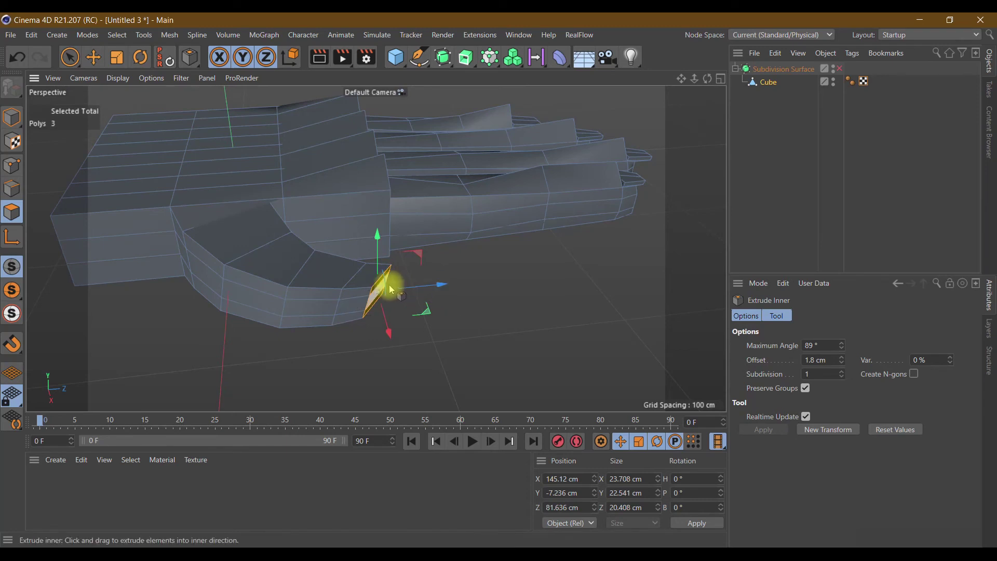
Inset the tip's top face by 0.8 cm to outline the thumbnail
right_click(366, 274)
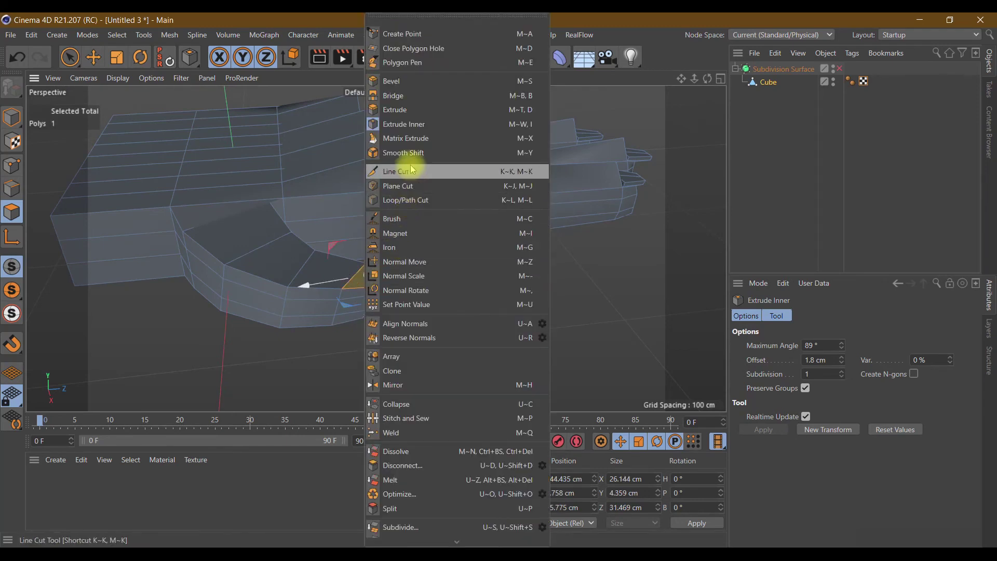
left_click(408, 124)
double_click(824, 362)
type("0.8")
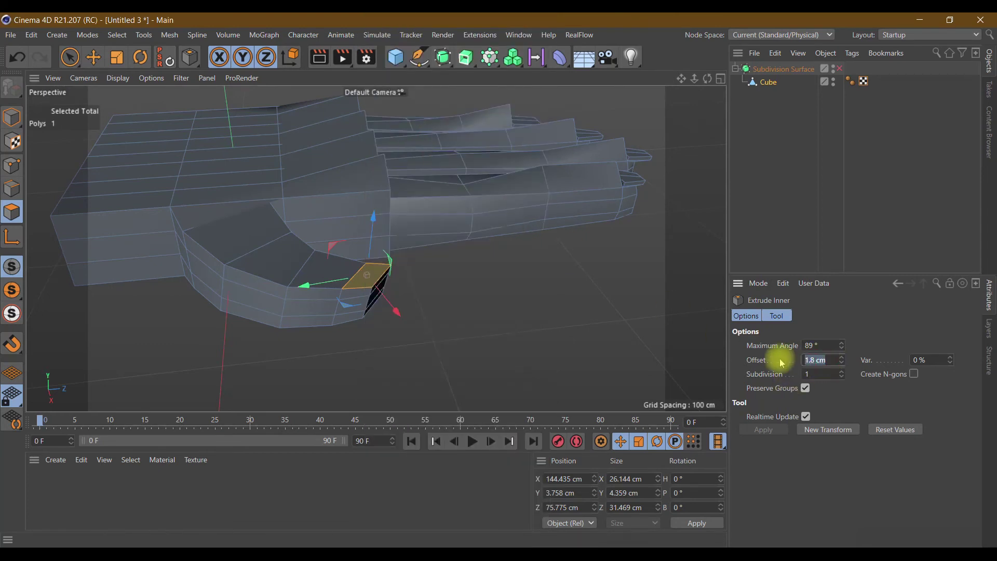
left_click(816, 431)
scroll(464, 333, "up", 2)
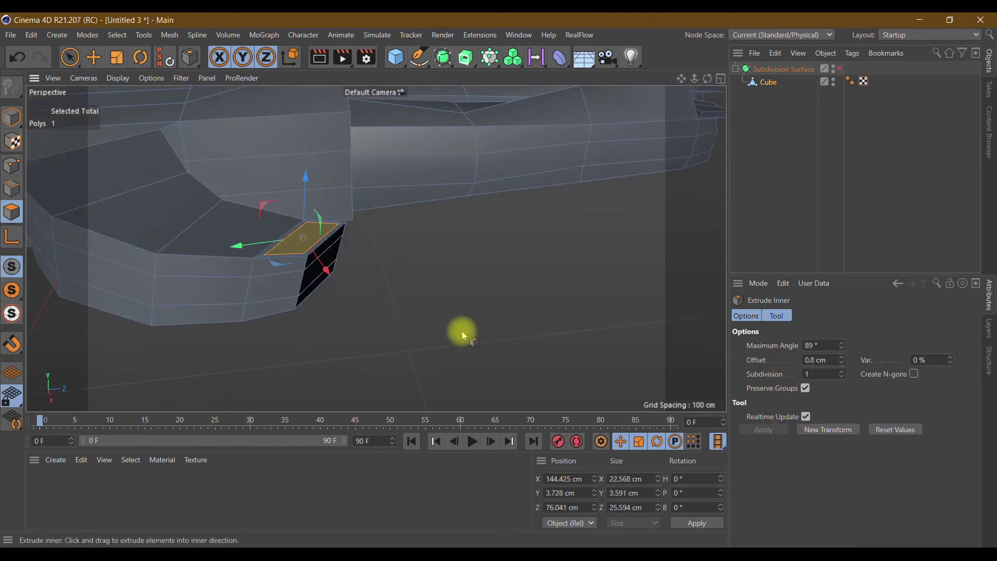
scroll(464, 333, "up", 2)
scroll(233, 161, "up", 2)
scroll(227, 179, "up", 2)
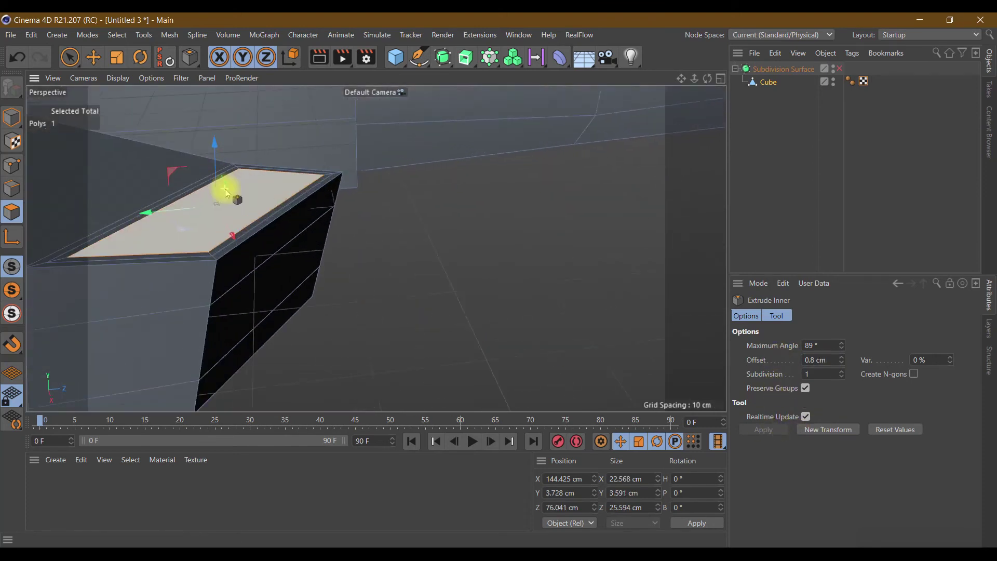
Raise the thumbnail face with a 3 cm extrusion
right_click(224, 205)
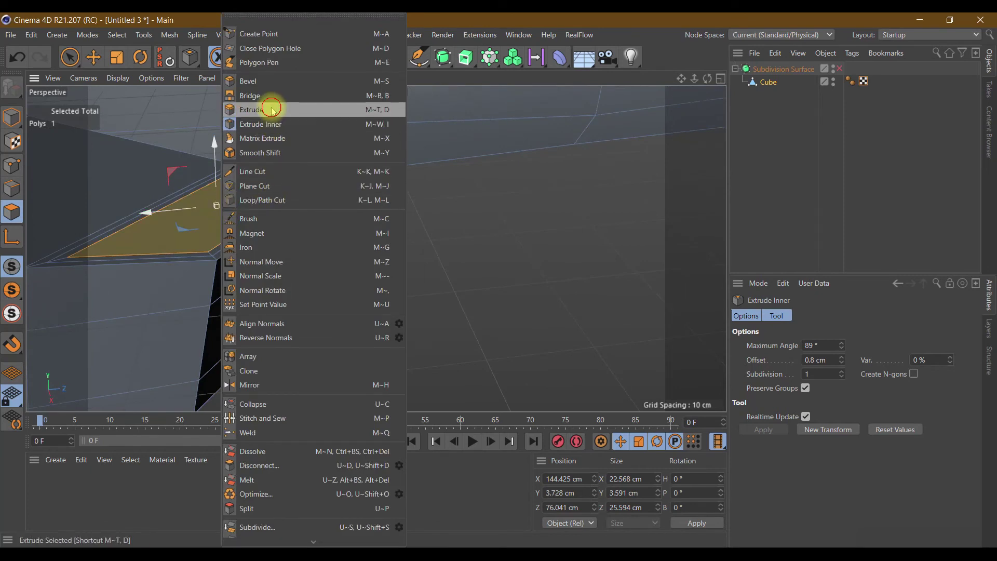
left_click(271, 109)
left_click(831, 360)
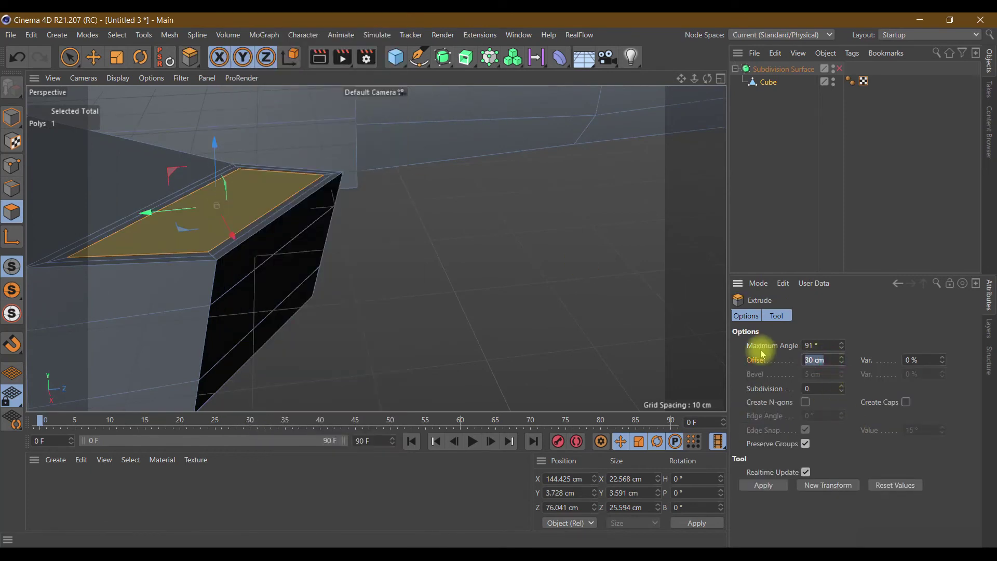
type("3")
left_click(757, 486)
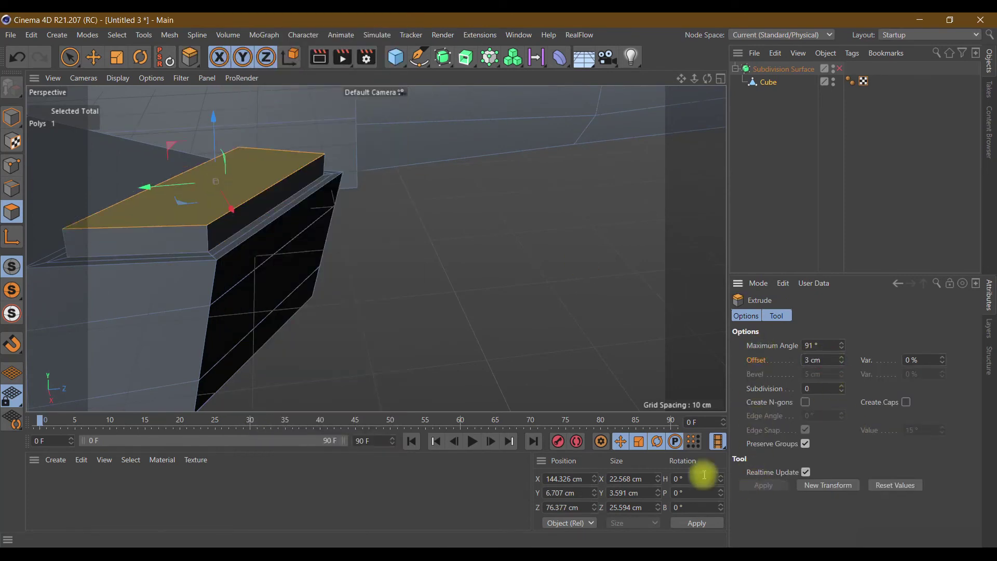
Try pushing and extruding the thumbnail's side face, undoing both attempts
left_click(255, 219)
mouse_move(254, 219)
left_mouse_down()
mouse_move(323, 212)
mouse_move(392, 227)
left_mouse_up()
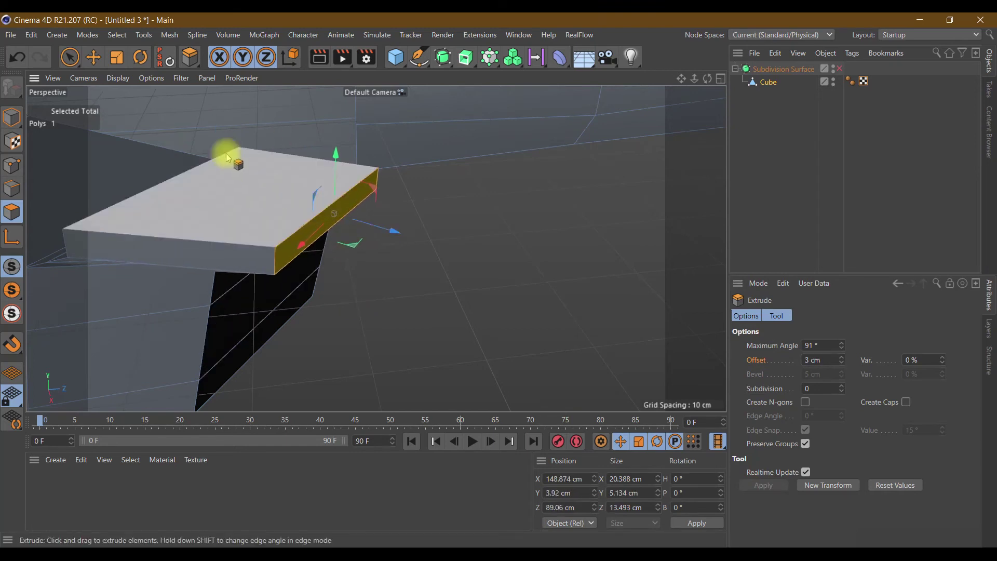
left_click_drag(707, 79, 704, 79)
left_click_drag(375, 249, 387, 348)
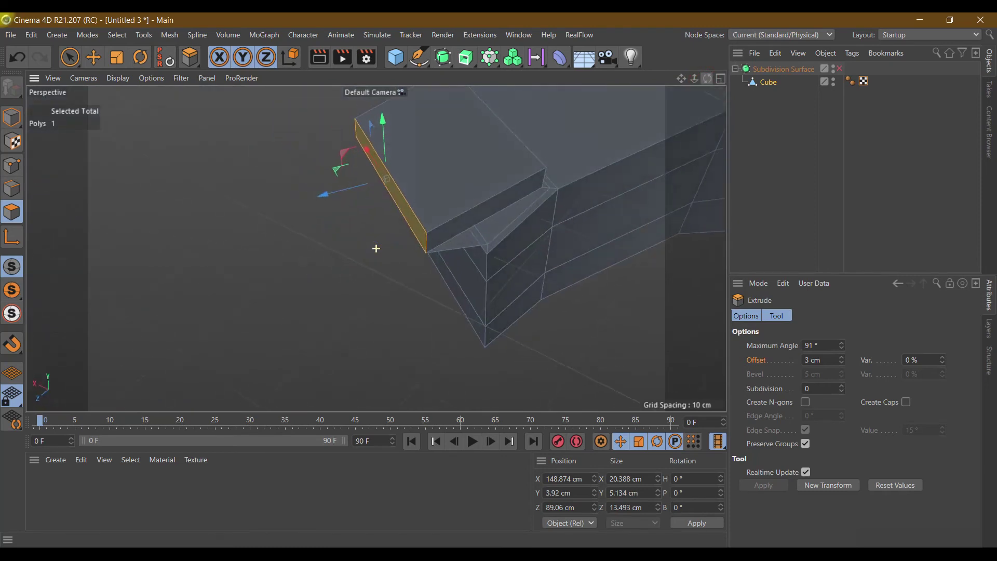
left_click(33, 71)
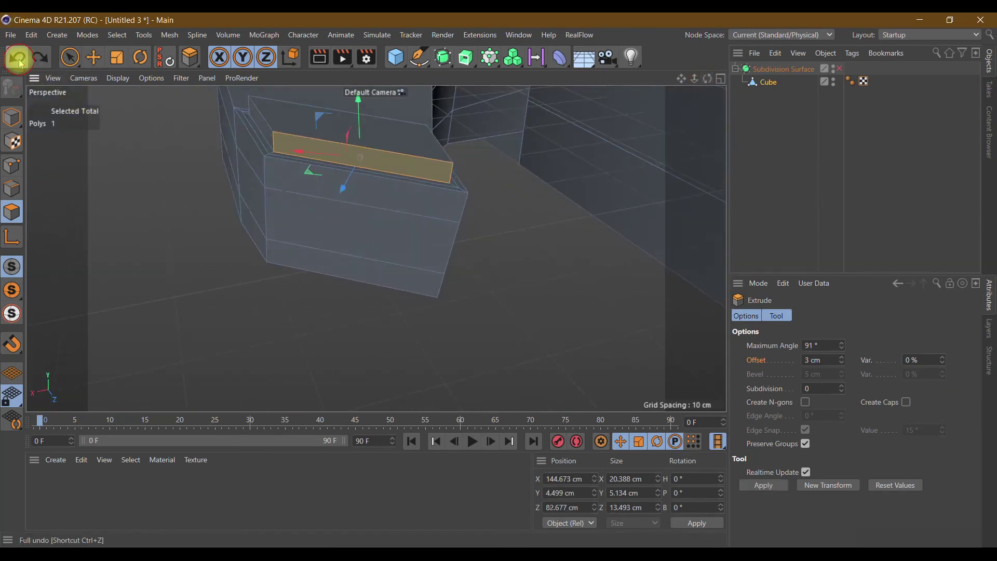
right_click(393, 162)
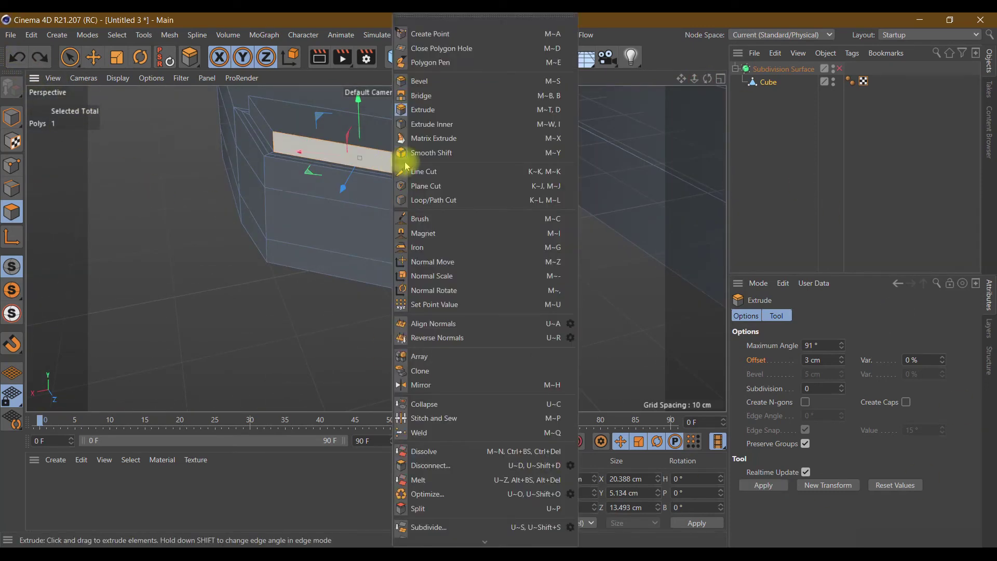
left_click(445, 108)
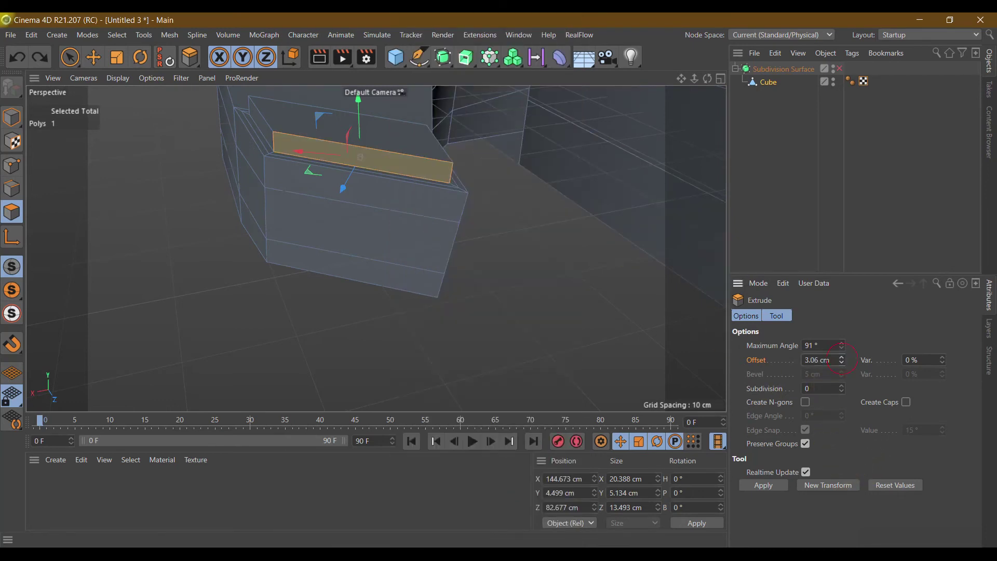
left_click(776, 490)
mouse_move(311, 177)
left_mouse_down()
mouse_move(308, 166)
mouse_move(322, 166)
left_mouse_up()
left_click(18, 57)
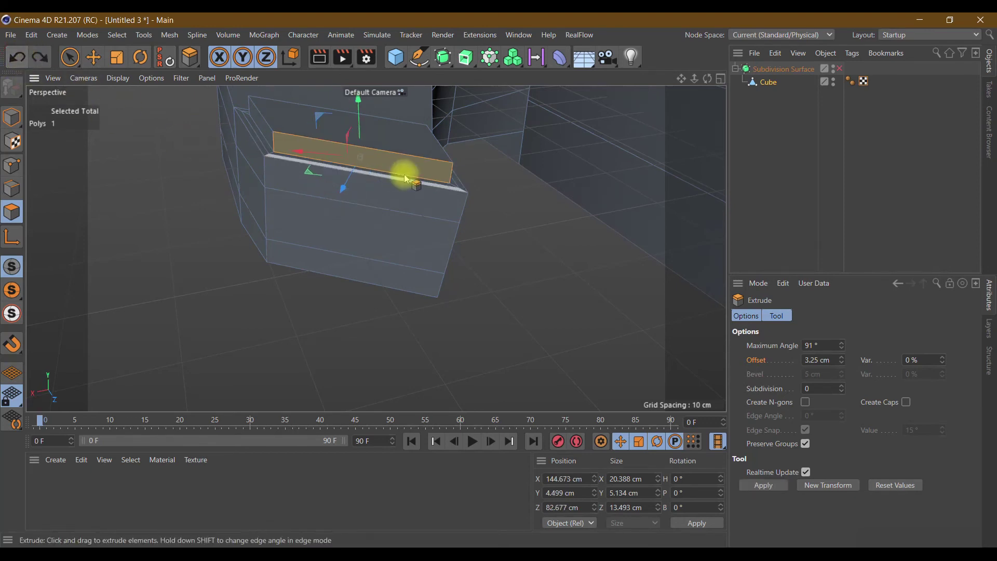
Extrude the thumbnail face about 3.25 cm outward and re-enable Subdivision Surface smoothing
left_click_drag(707, 79, 695, 104)
left_click_drag(376, 248, 620, 144)
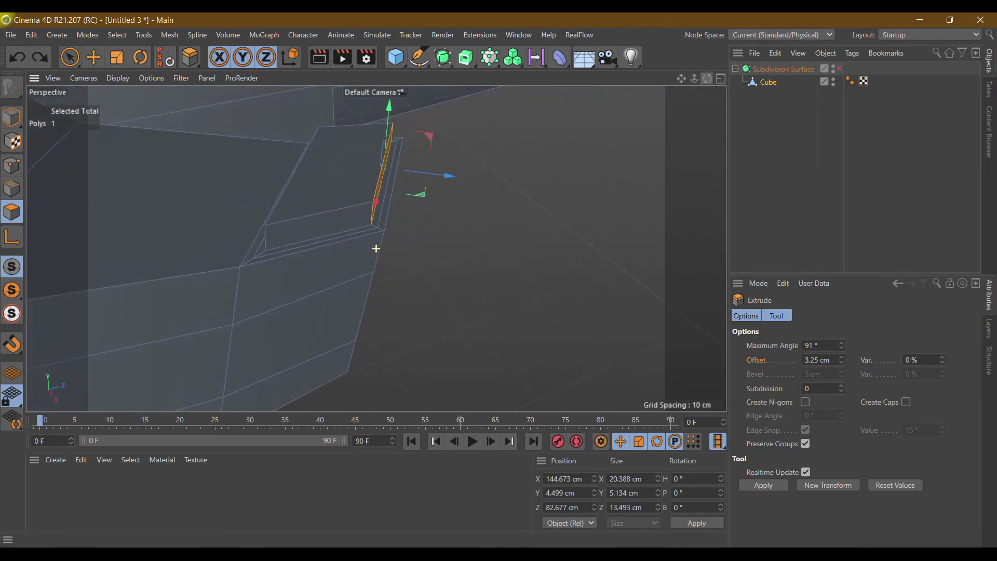
left_click_drag(452, 167, 486, 173)
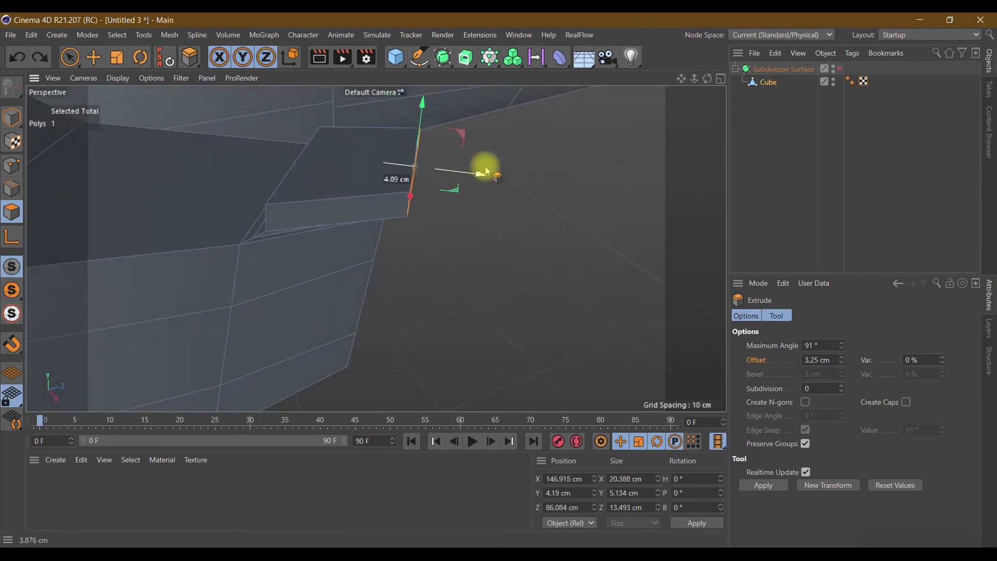
left_click_drag(481, 165, 500, 166)
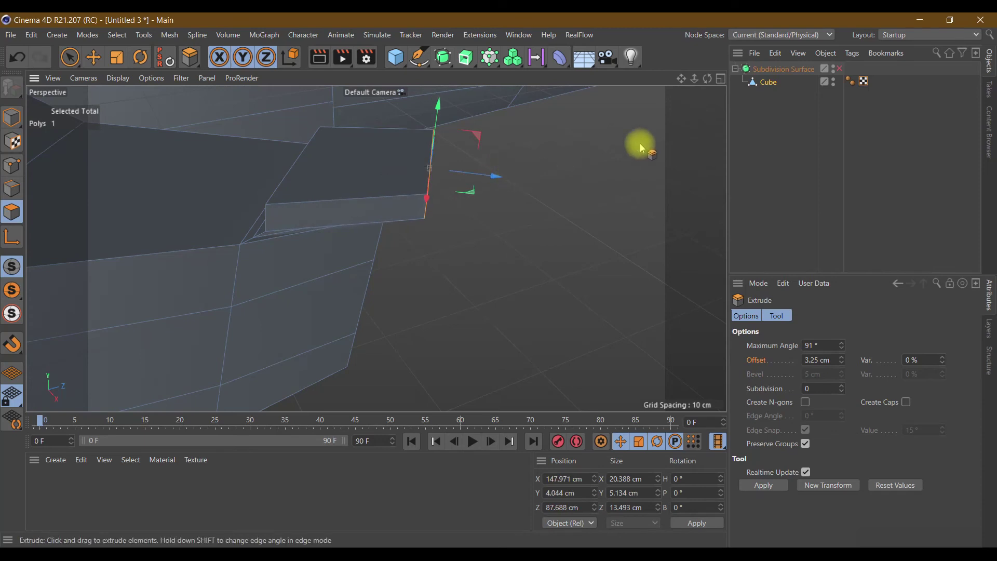
left_click(840, 69)
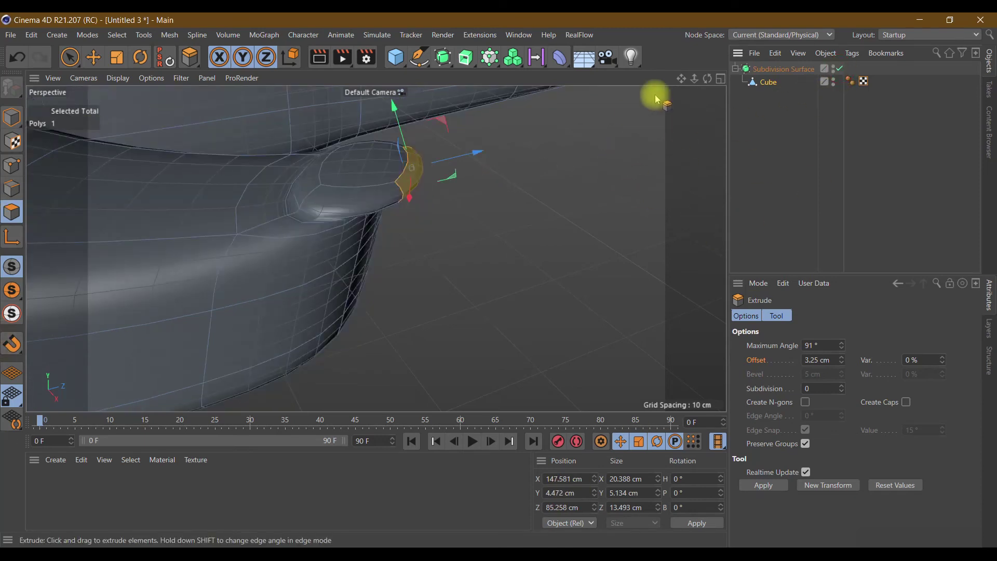
left_click_drag(707, 78, 376, 248)
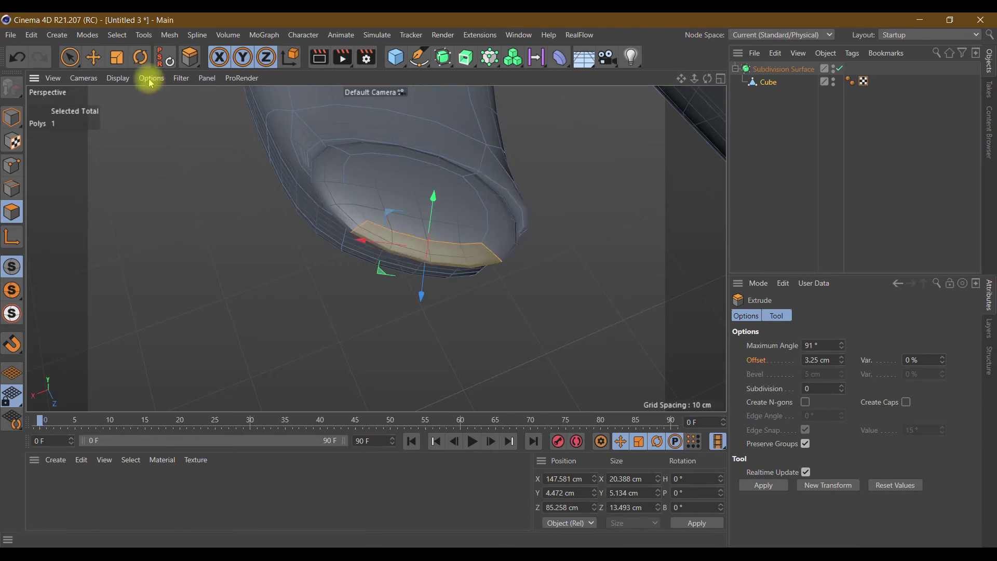
left_click(117, 57)
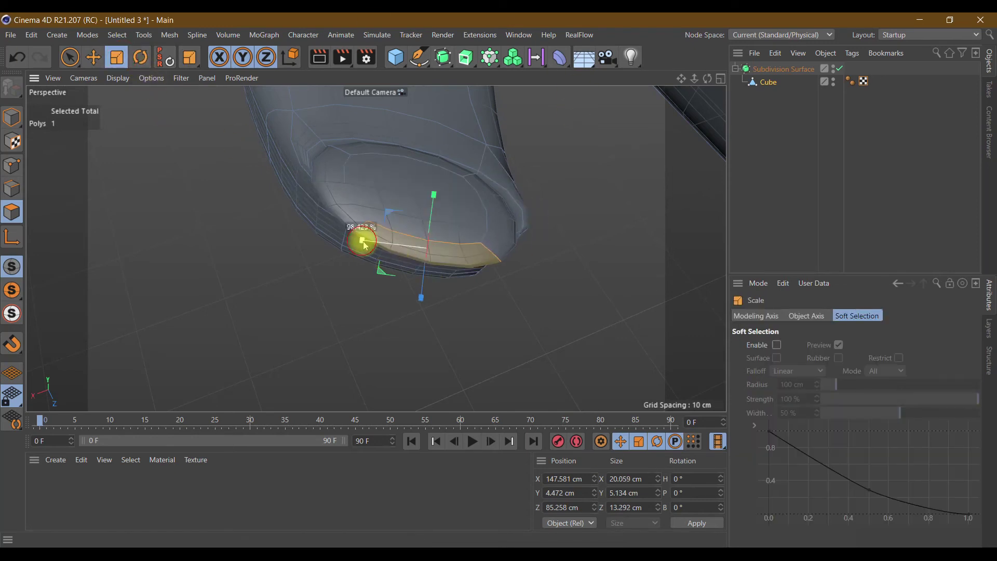
Undo the strip scaling and tilt the thumbnail strip about 8°
left_click_drag(365, 245, 387, 241)
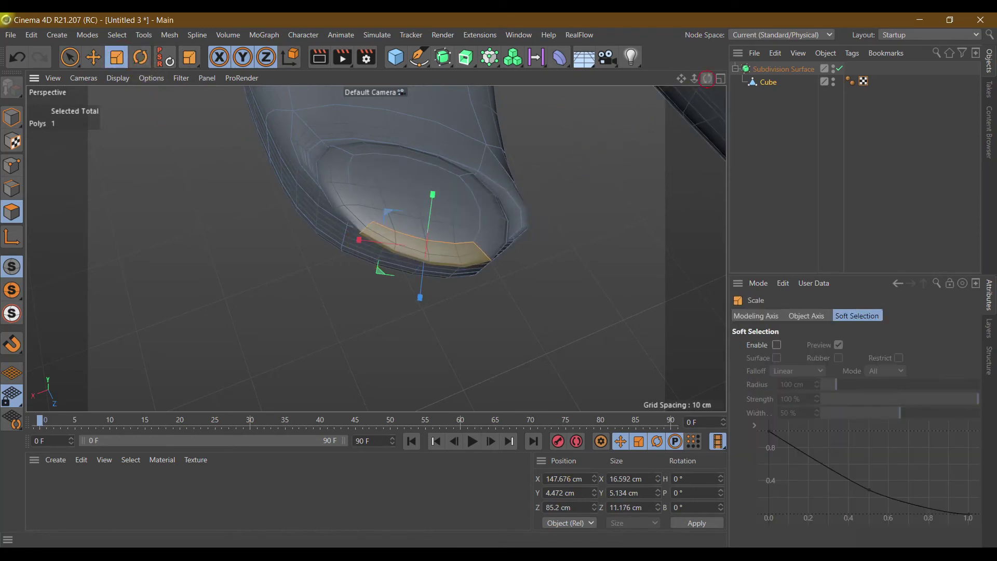
left_click_drag(707, 79, 376, 248)
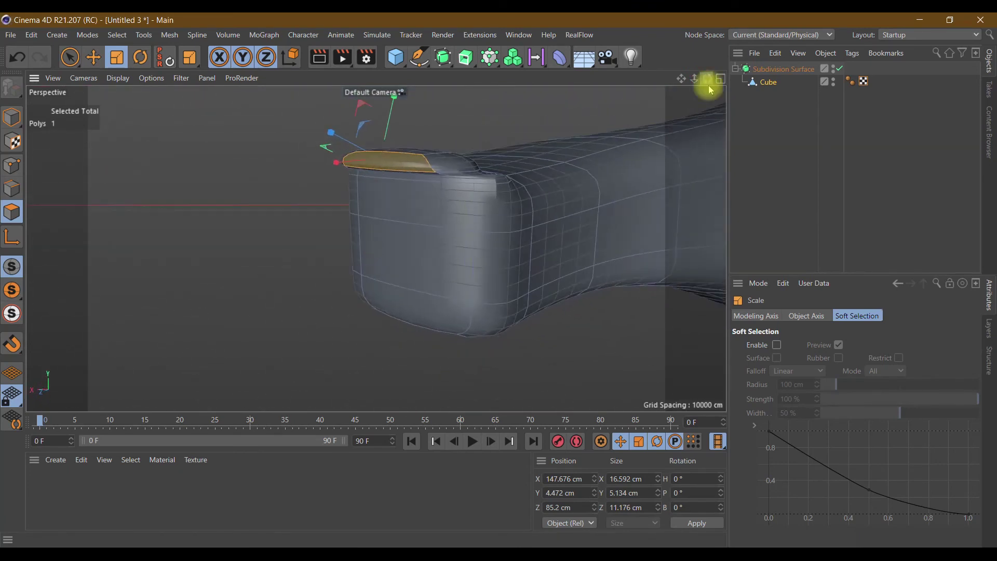
left_click(11, 61)
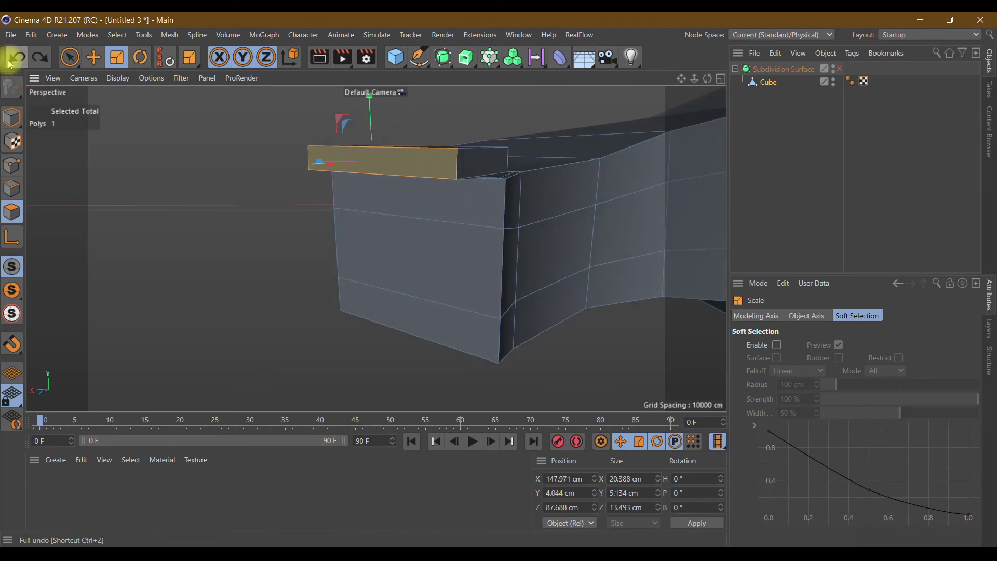
left_click_drag(707, 79, 707, 79)
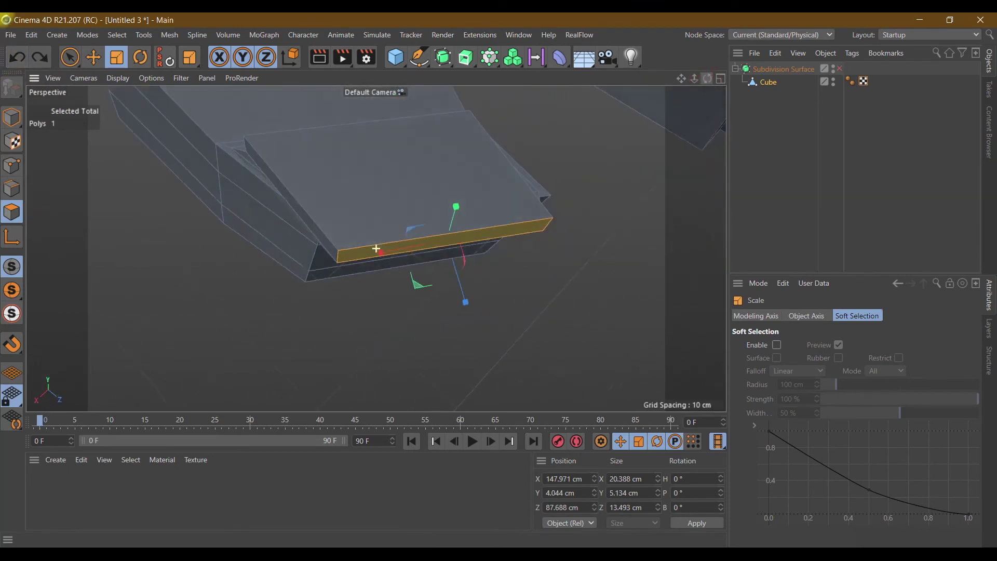
left_click(140, 57)
left_click_drag(434, 267, 438, 268)
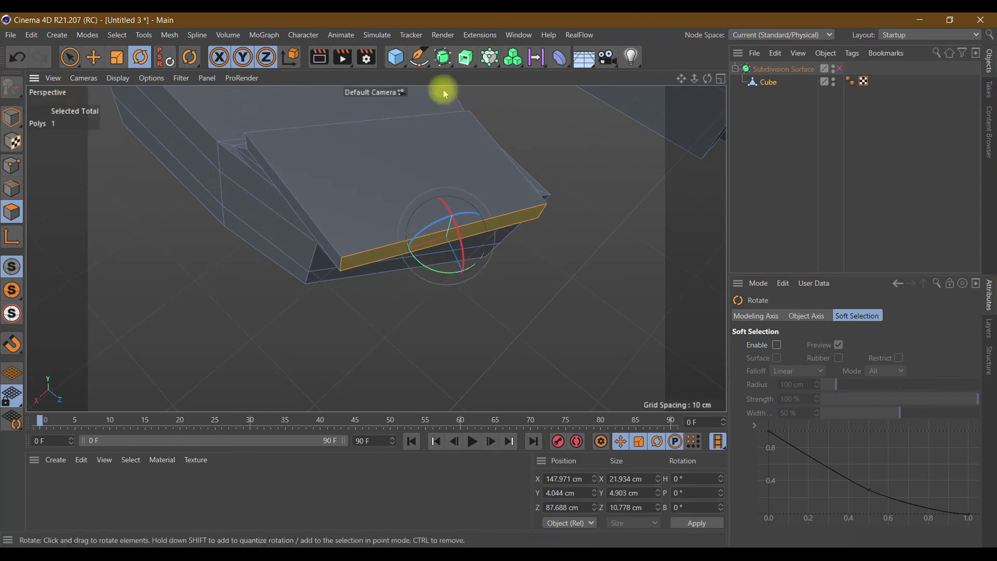
Turn smoothing back on and shift the nail strip about 3.8 cm outward
left_click(840, 69)
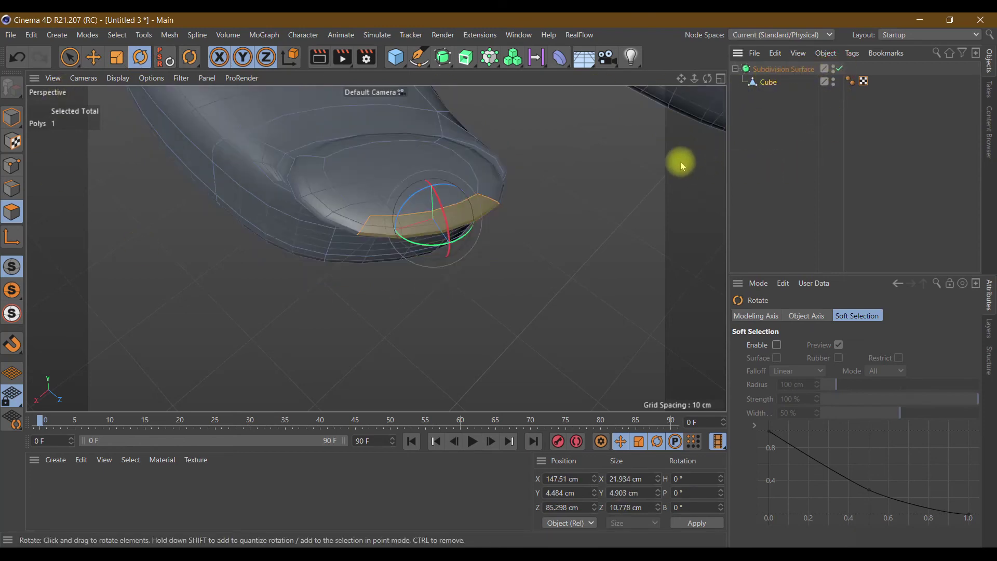
left_click(75, 64)
left_click_drag(475, 259, 481, 331)
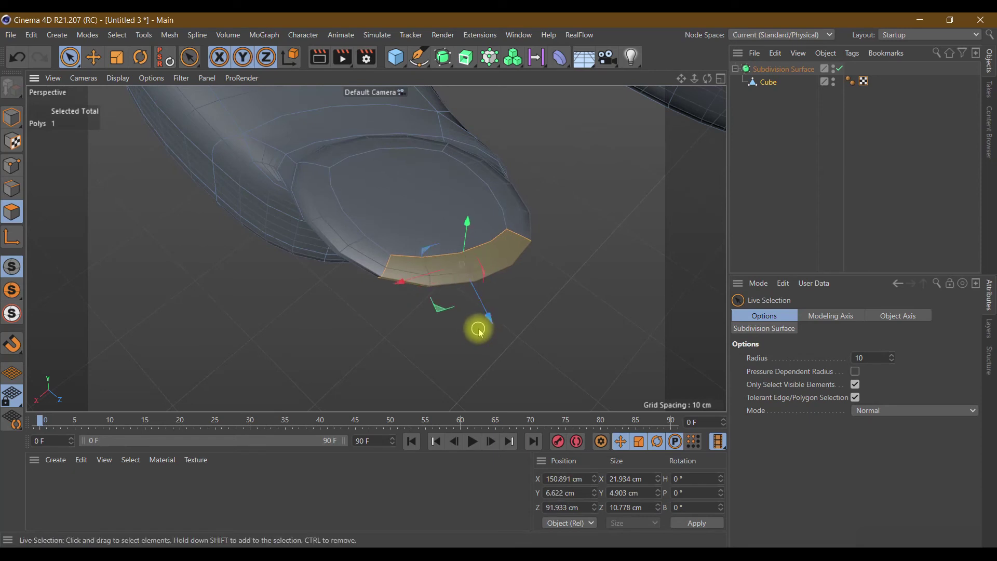
left_click(11, 188)
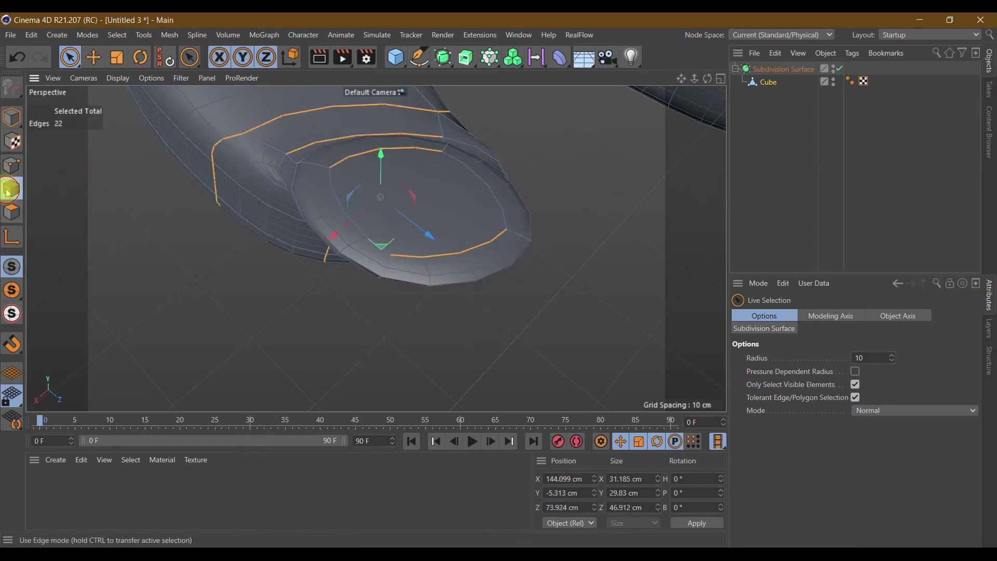
Loop-cut a new edge loop across the middle of the thumb tip at about 48.6%
left_click(455, 253)
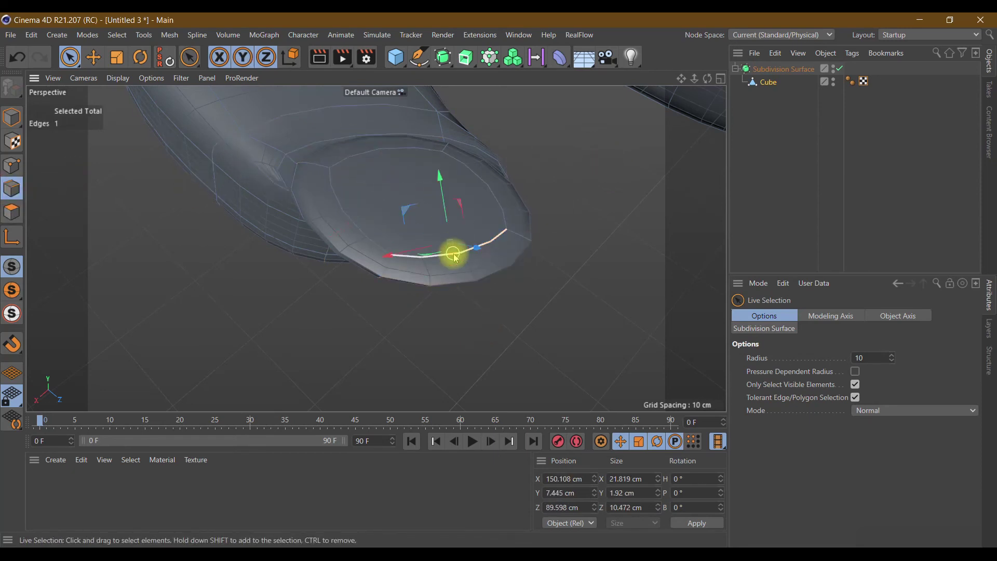
right_click(453, 254)
left_click(506, 273)
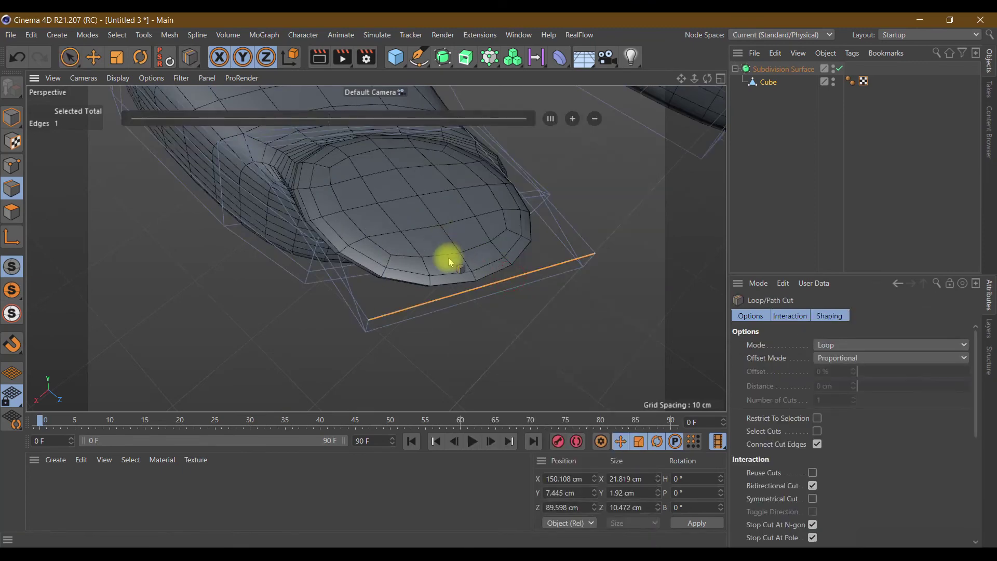
left_click(490, 285)
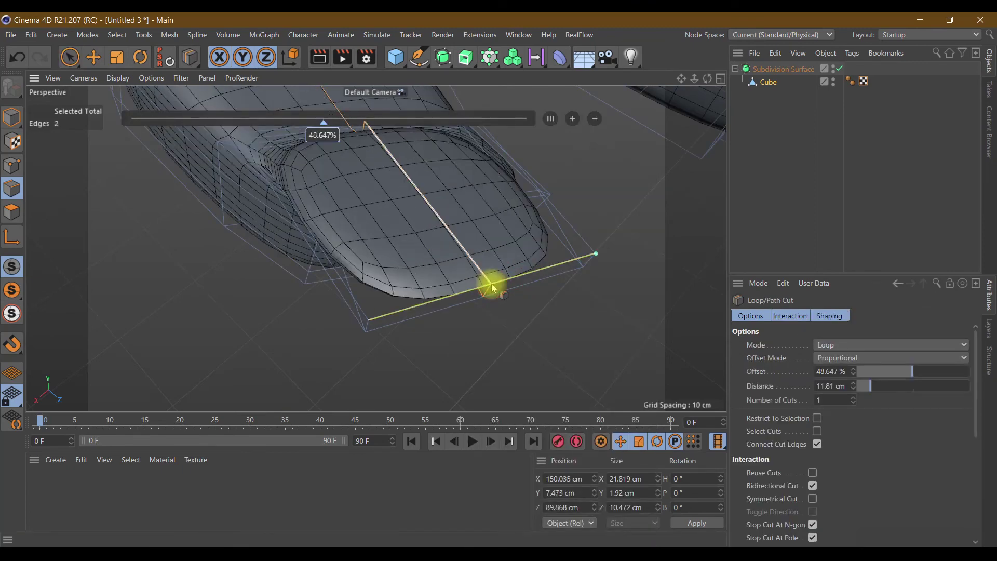
Raise a point on the thumb's top behind the nail about 10 cm
left_click(13, 169)
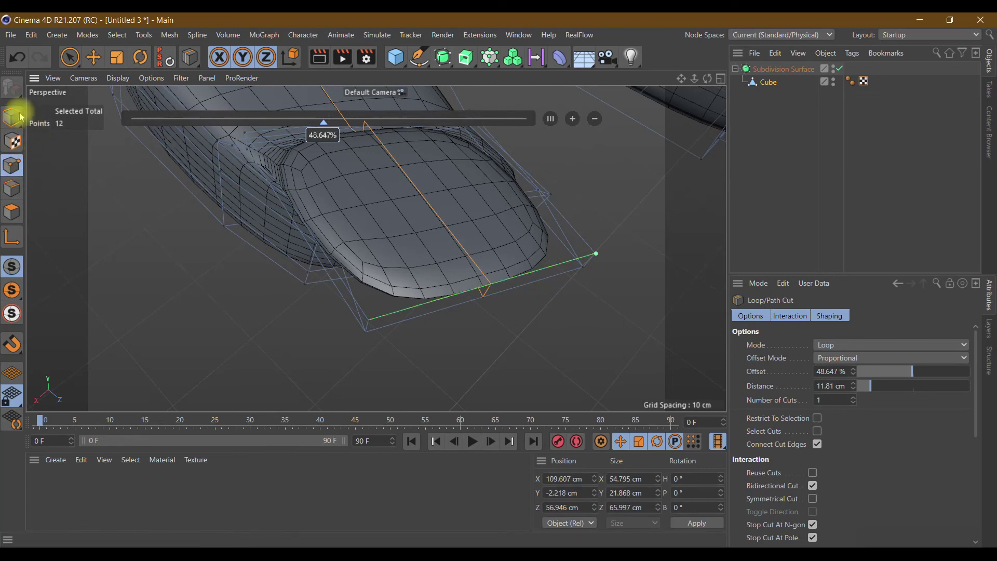
left_click(65, 57)
left_click(838, 70)
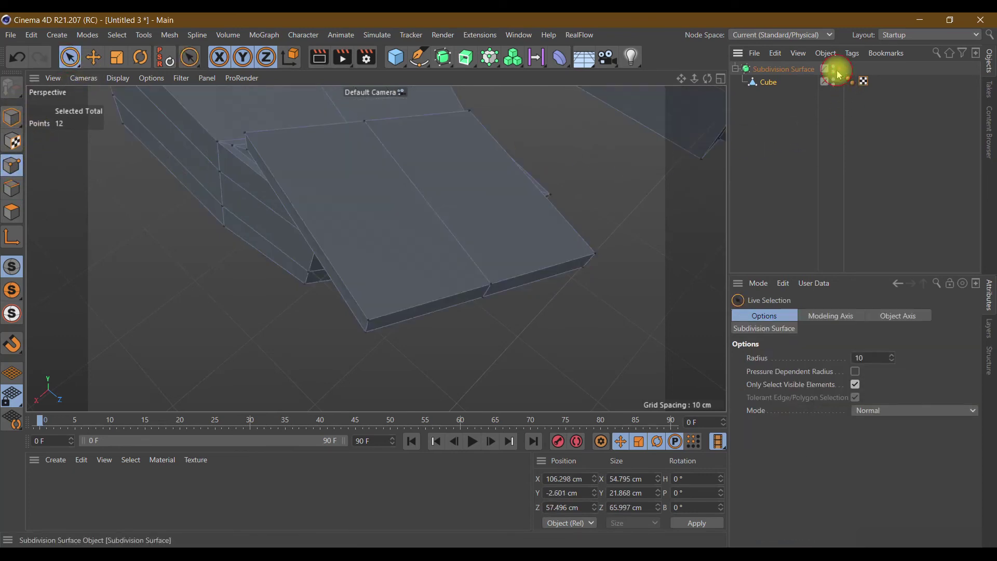
left_click(838, 69)
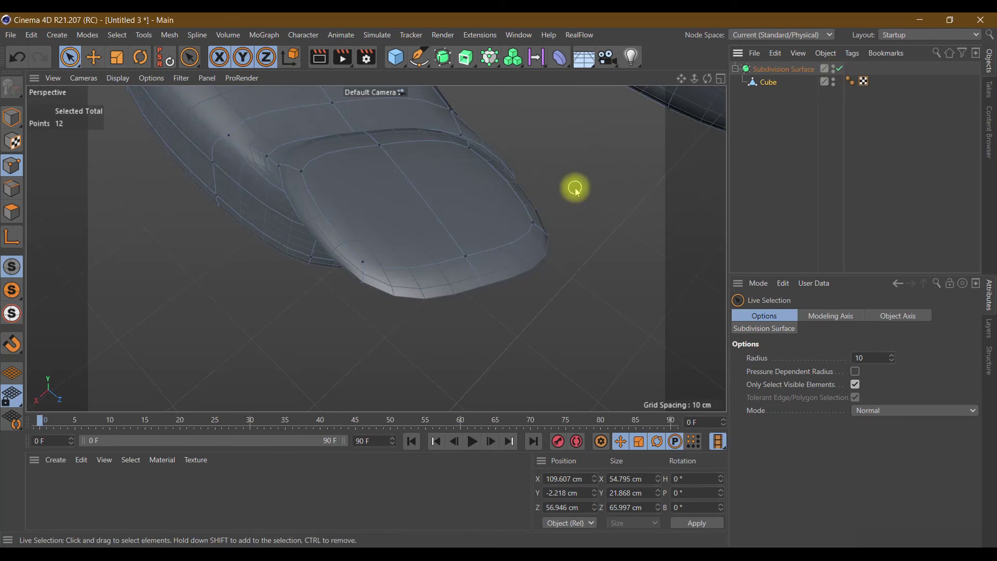
left_click_drag(687, 92, 367, 224)
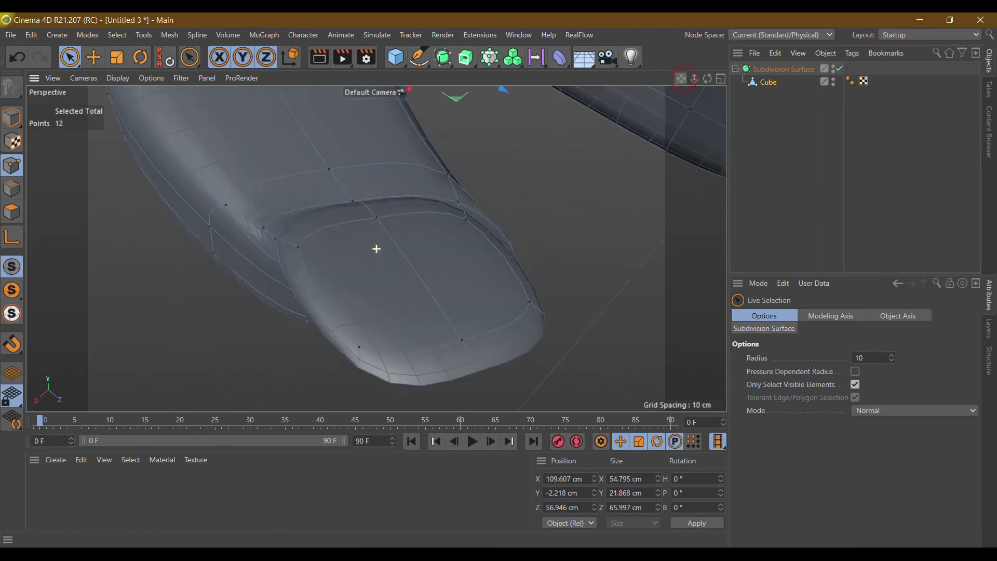
left_click(337, 246)
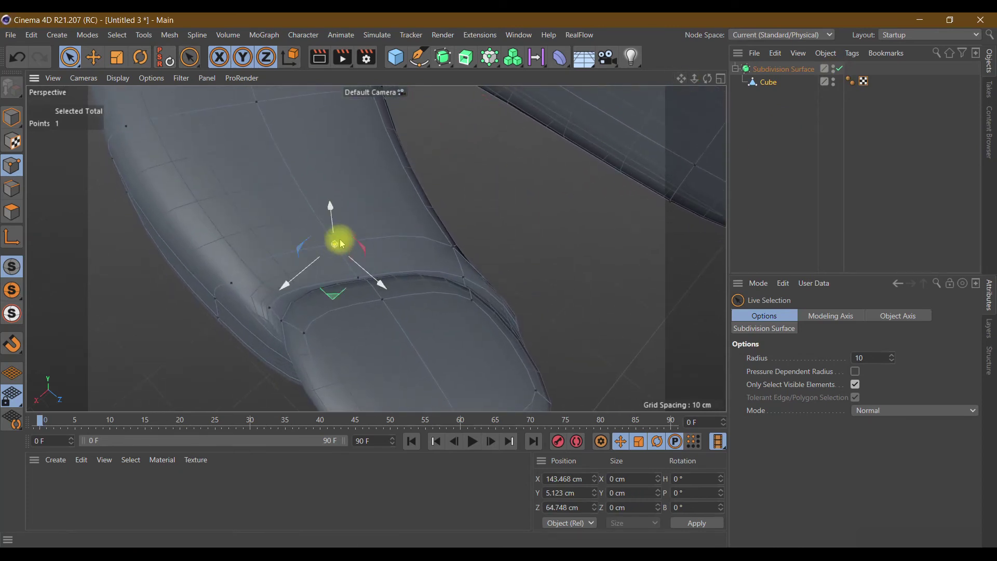
left_click_drag(331, 212, 319, 140)
left_click_drag(447, 262, 545, 263, "alt")
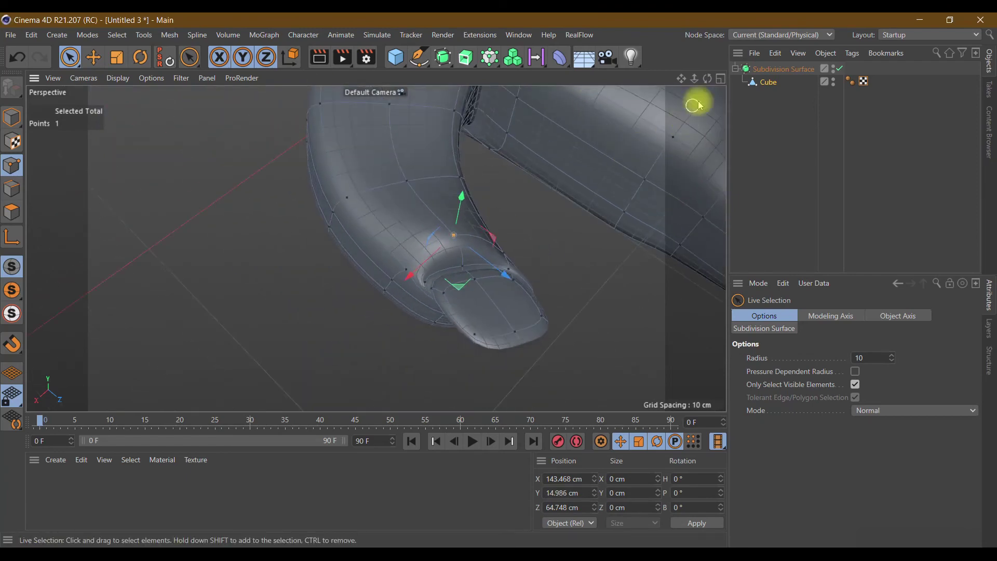
mouse_move(707, 78)
left_mouse_down()
mouse_move(376, 249)
mouse_move(663, 167)
left_mouse_up()
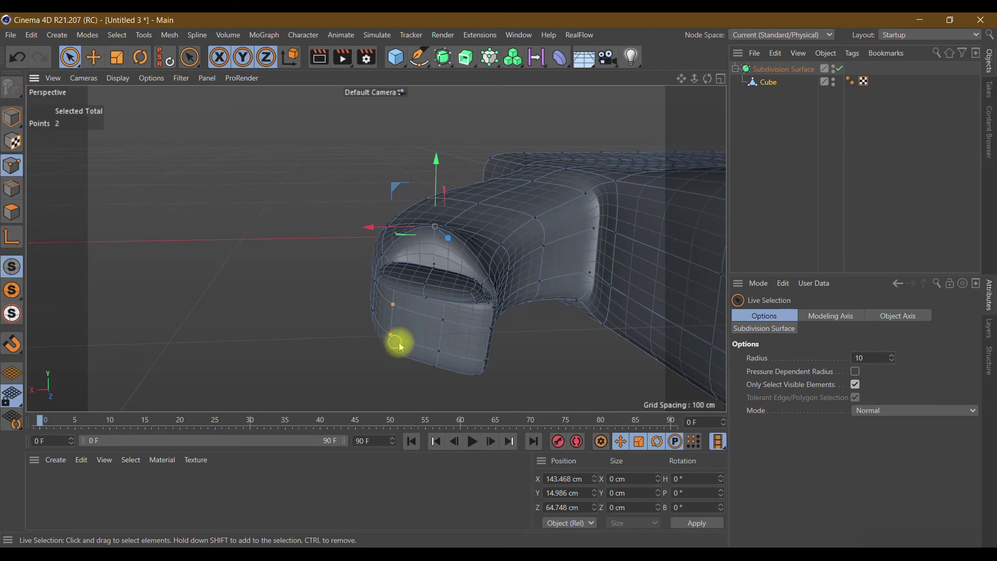
left_click(442, 320, "shift")
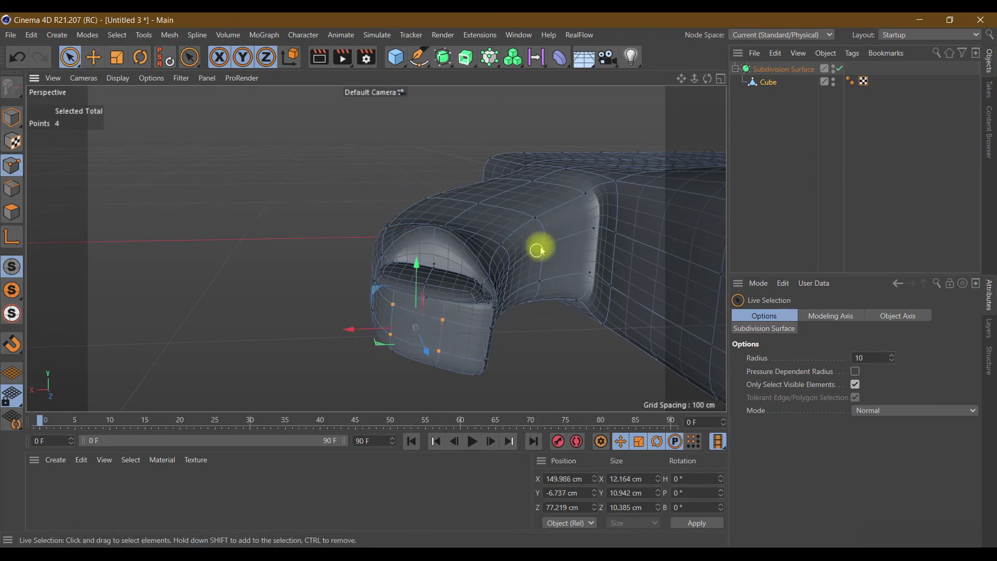
Reshape the thumb tip and tuck in the thumbnail edge by moving its points
left_click_drag(709, 88, 508, 317)
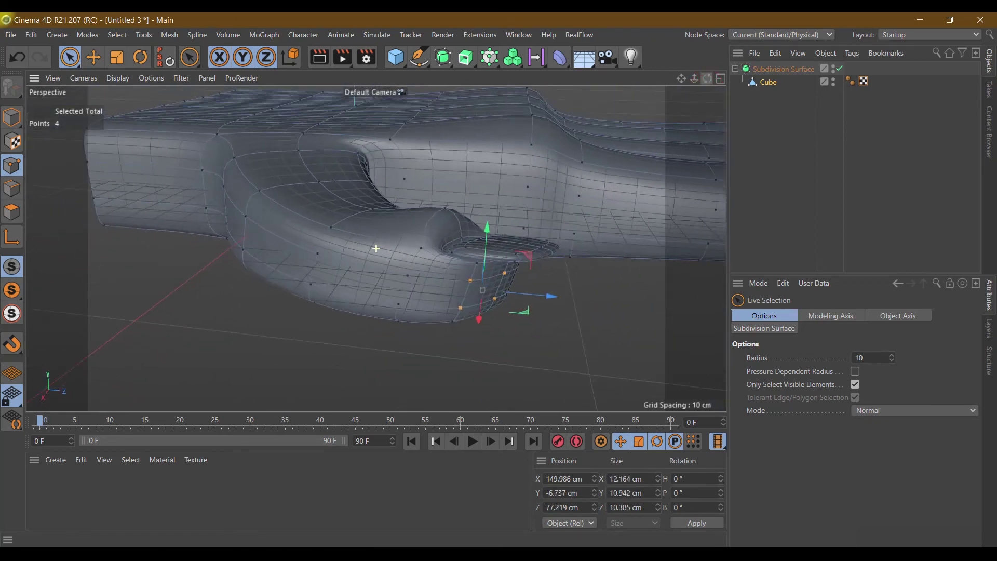
left_click_drag(541, 294, 563, 310)
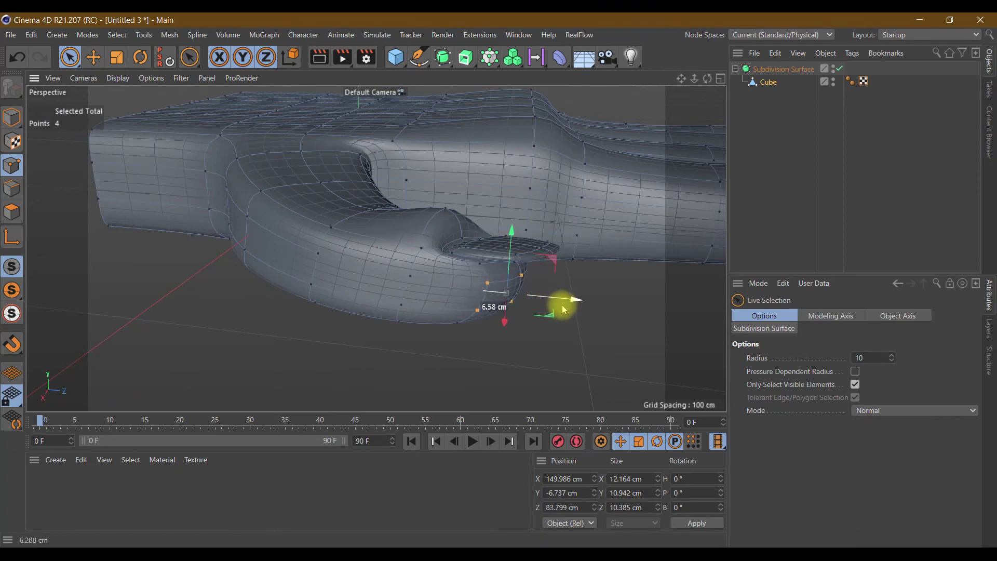
left_click_drag(707, 79, 378, 250)
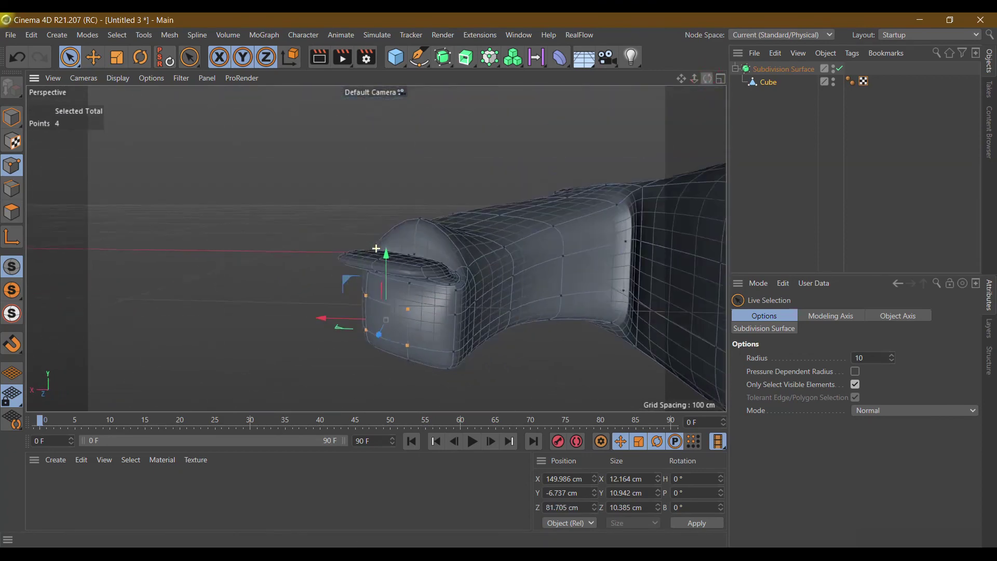
left_click(401, 344)
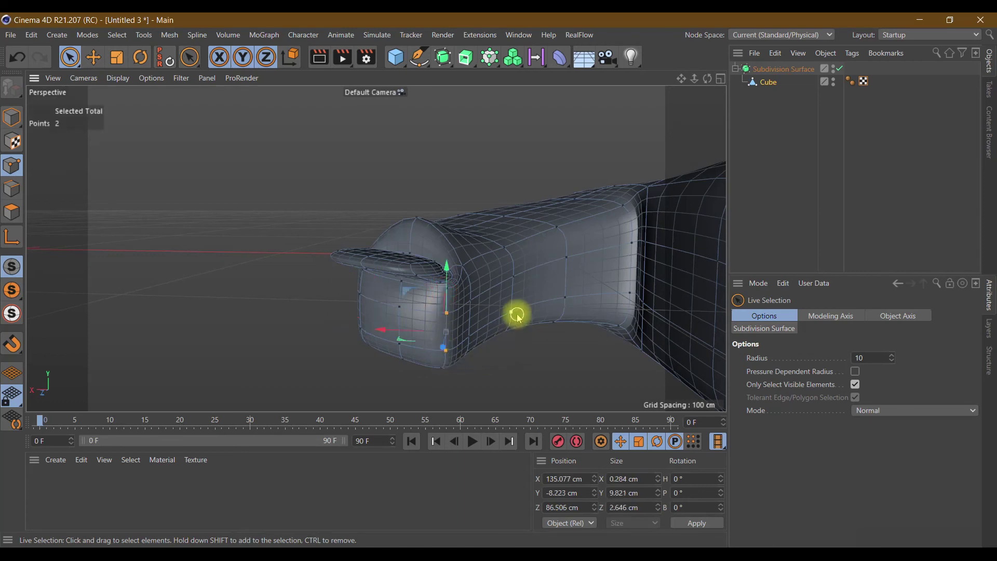
mouse_move(412, 331)
left_mouse_down()
mouse_move(402, 329)
mouse_move(414, 308)
left_mouse_up()
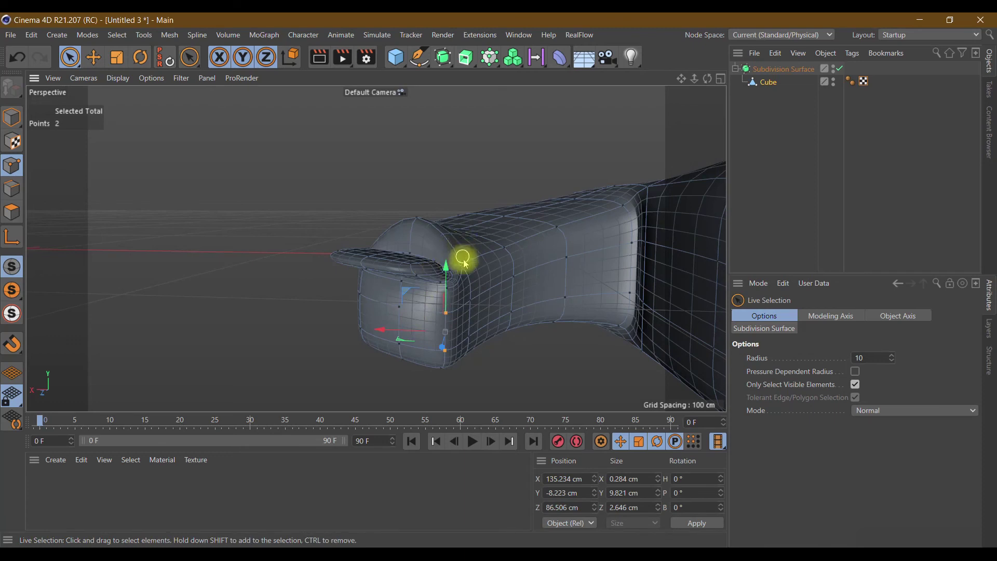
scroll(463, 255, "up", 3)
scroll(462, 269, "up", 2)
left_click(400, 307)
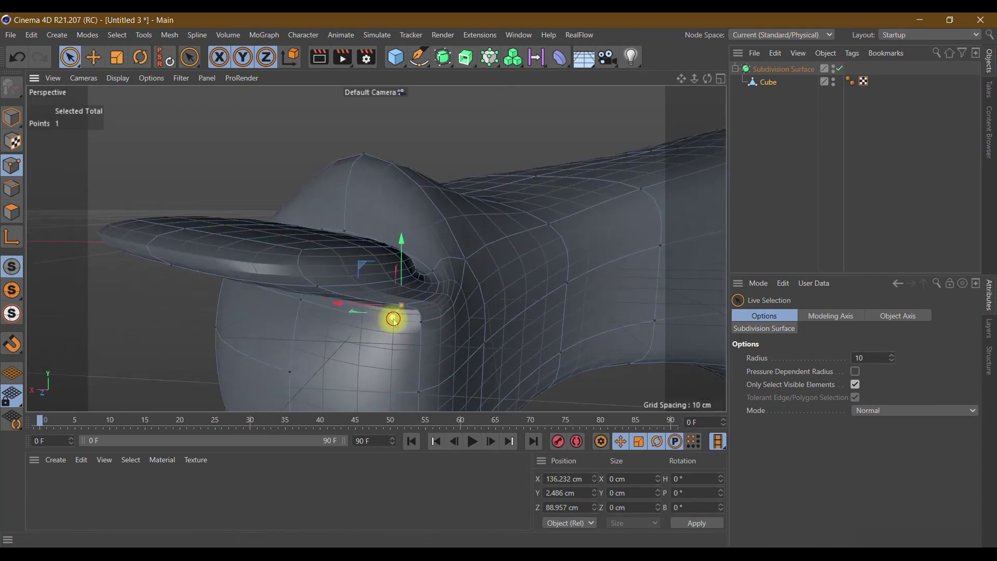
left_click_drag(393, 320, 411, 300)
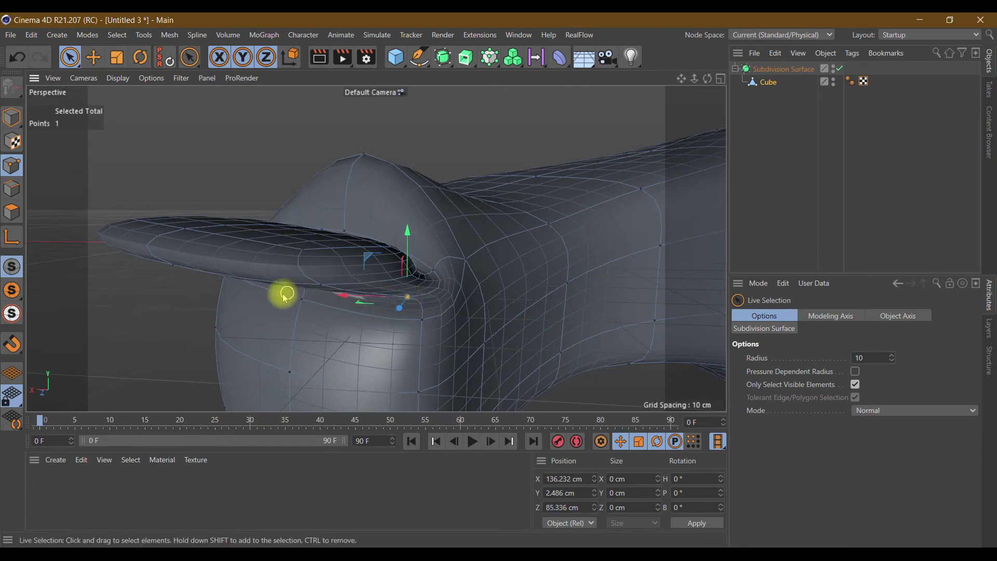
Raise and adjust the points where the thumb's base meets the palm
mouse_move(707, 78)
left_mouse_down()
mouse_move(376, 248)
mouse_move(494, 235)
left_mouse_up()
scroll(494, 235, "down", 2)
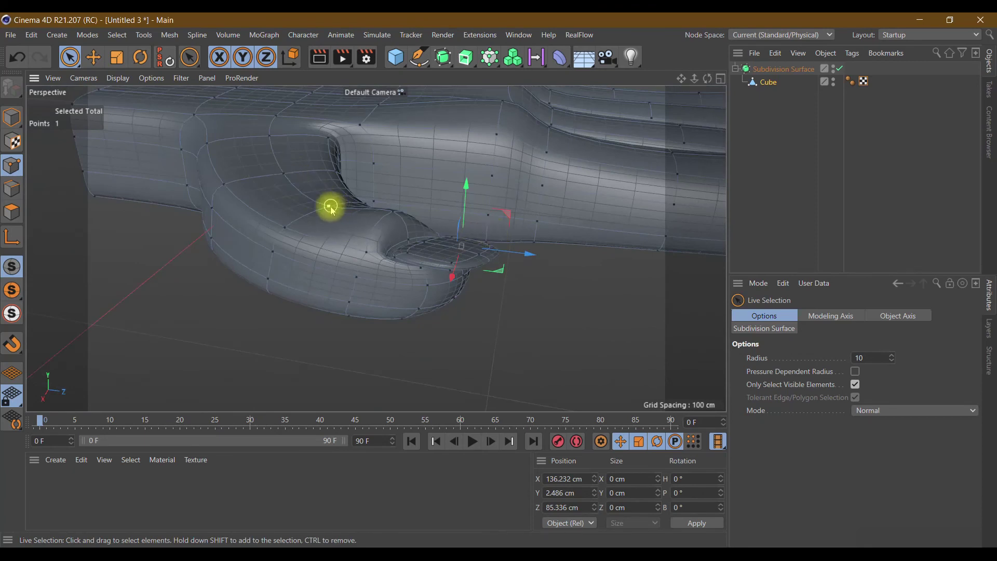
left_click_drag(328, 208, 322, 134)
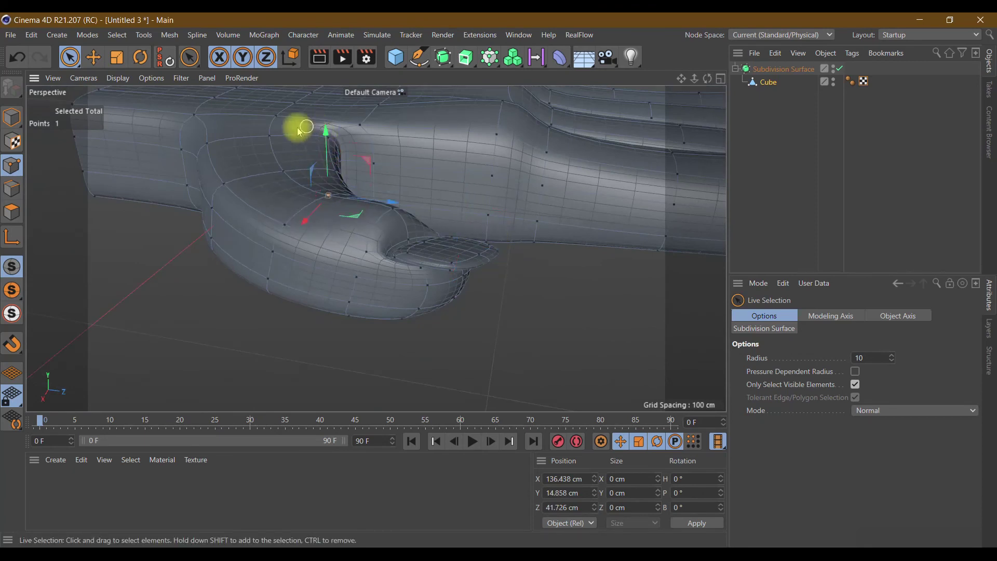
left_click(289, 143)
left_click_drag(282, 177, 267, 89)
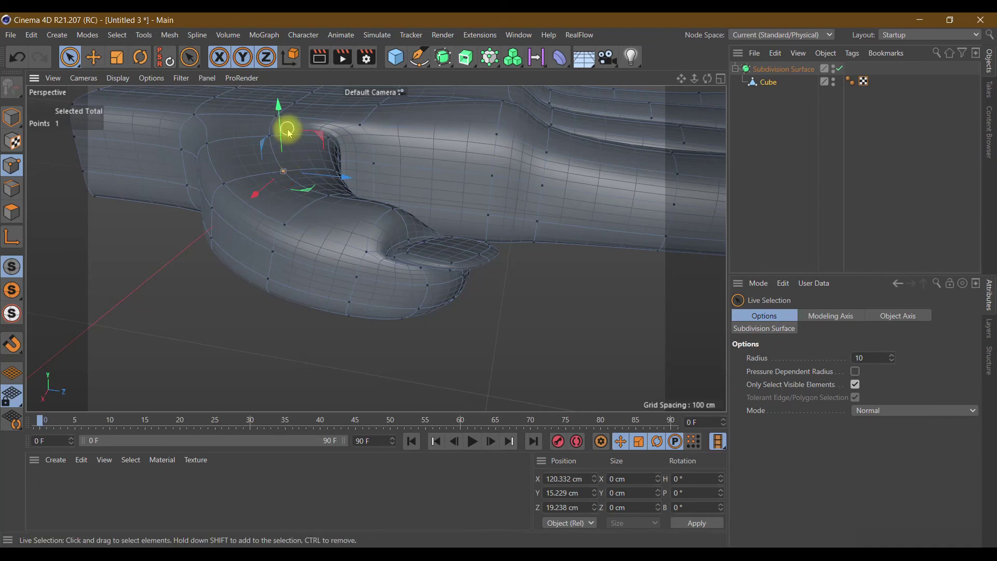
left_click_drag(282, 150, 285, 151)
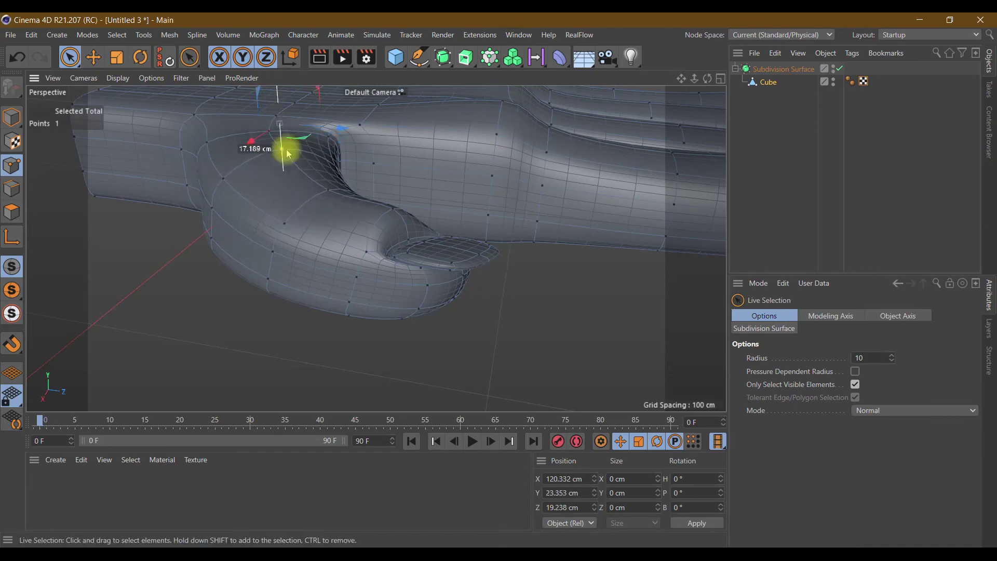
left_click_drag(680, 79, 377, 248)
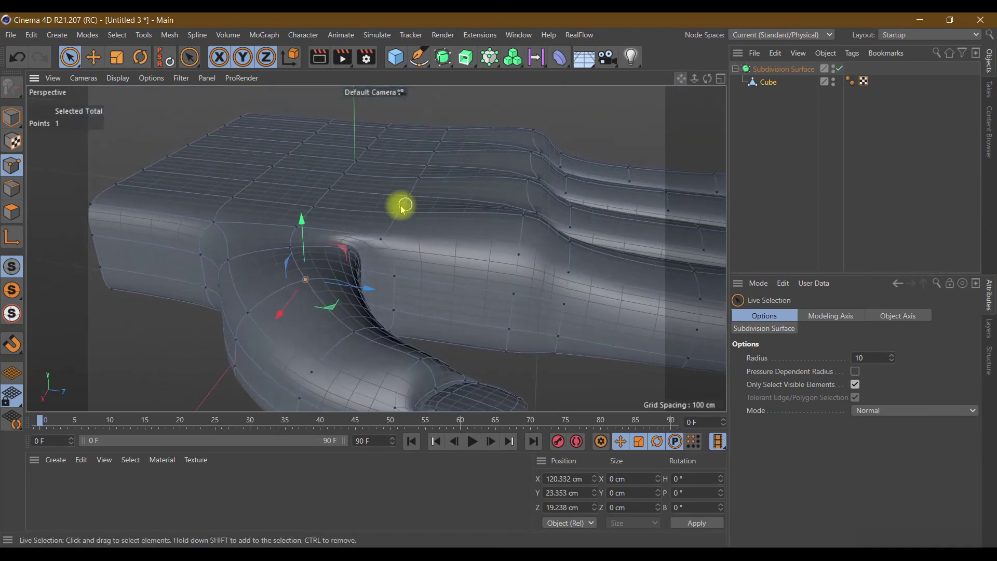
left_click_drag(290, 241, 281, 172)
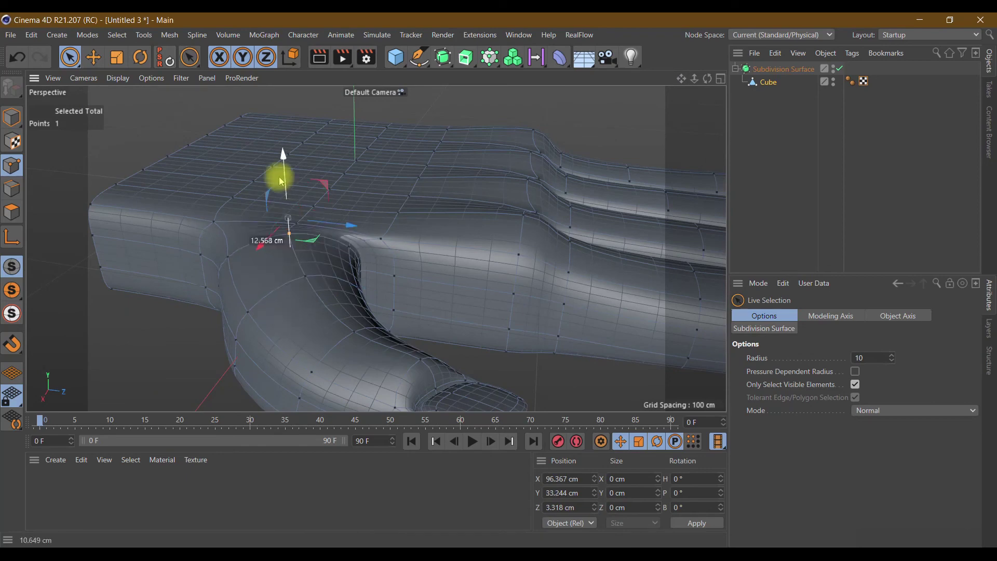
Pull the thumb-joint vertices down and close the crease, checking from several angles
left_click_drag(708, 81, 547, 262)
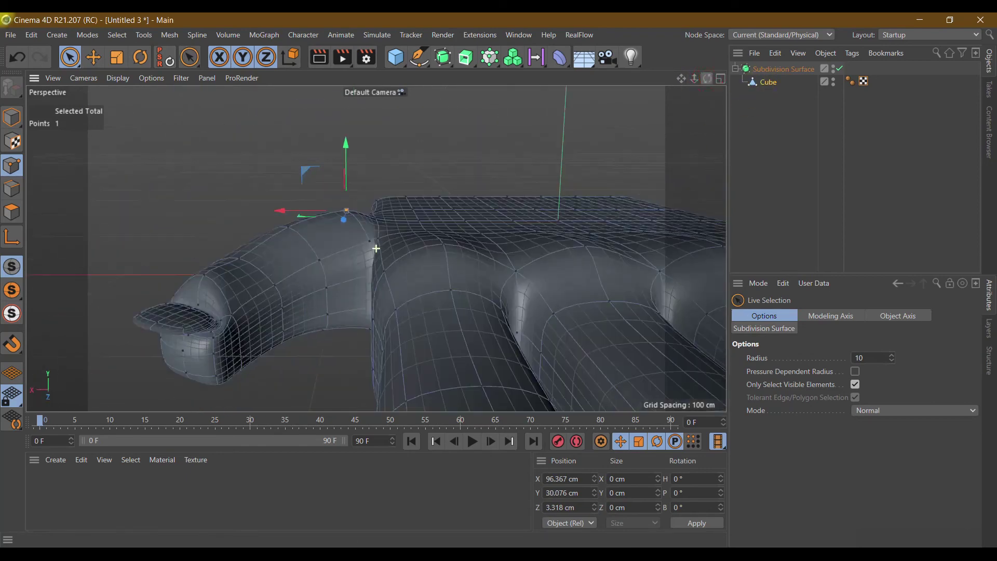
left_click(368, 275)
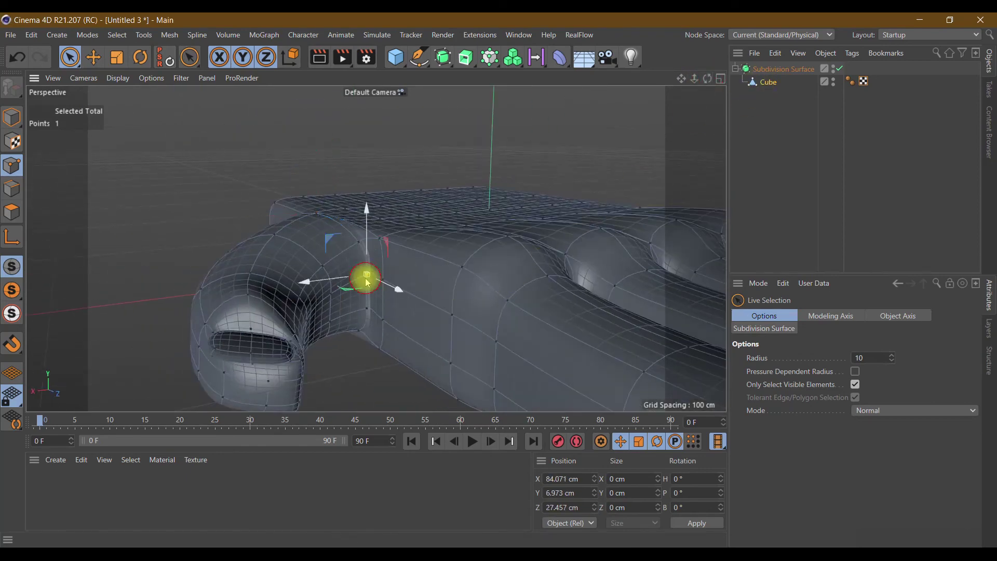
left_click_drag(367, 313, 404, 305)
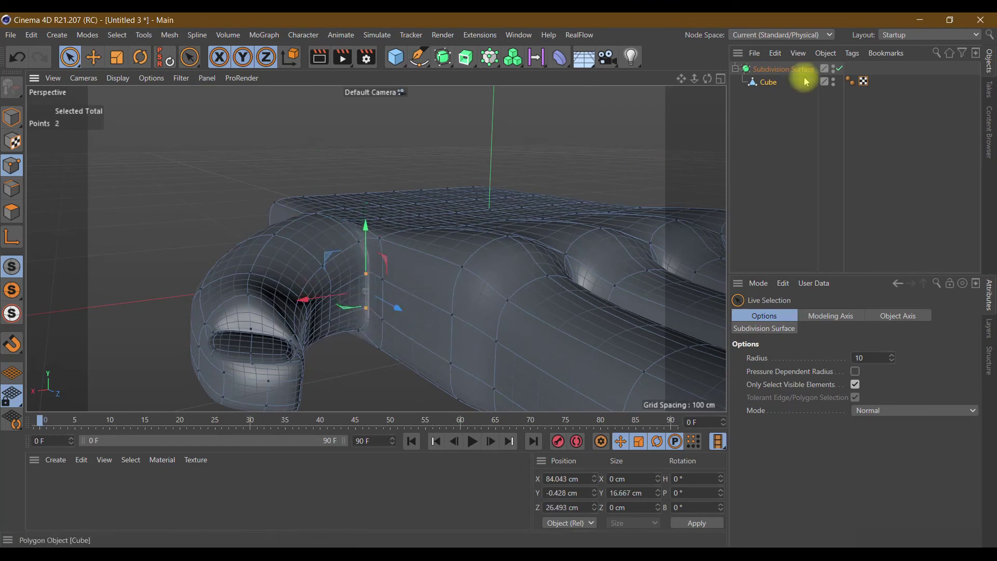
mouse_move(708, 79)
left_mouse_down()
mouse_move(376, 249)
mouse_move(708, 78)
left_mouse_up()
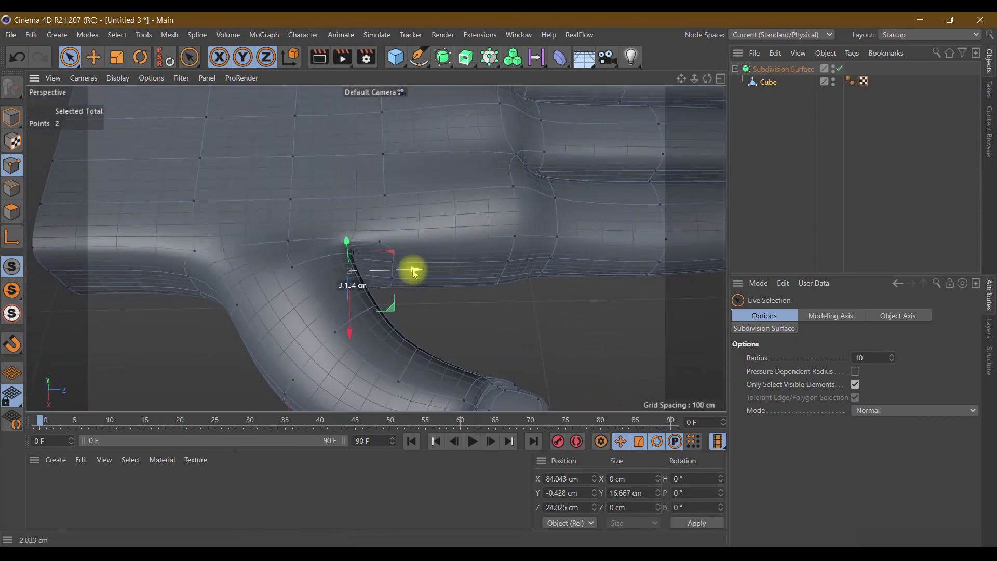
left_click_drag(388, 277, 400, 277)
left_click_drag(707, 78, 376, 248)
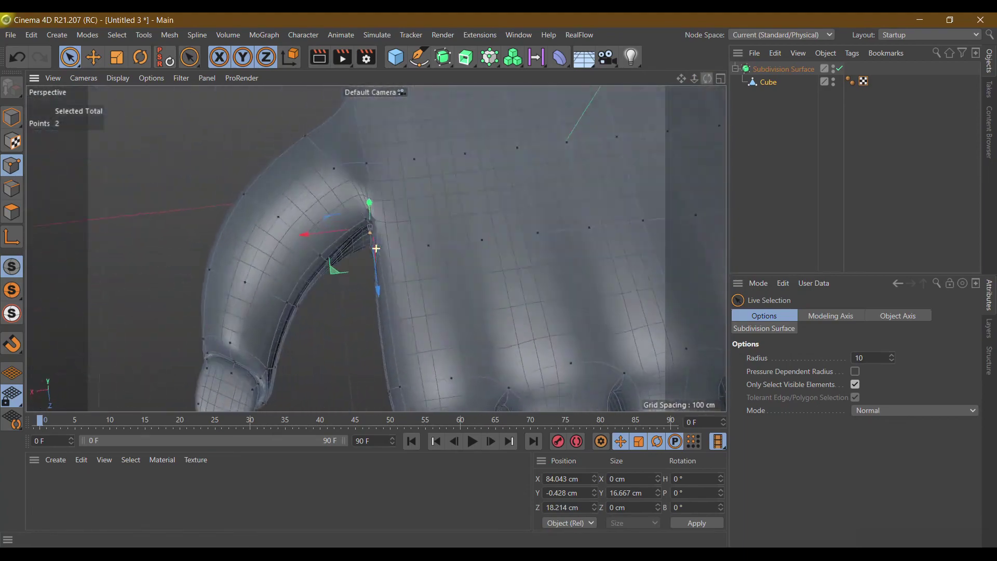
left_click_drag(416, 255, 416, 253, "alt")
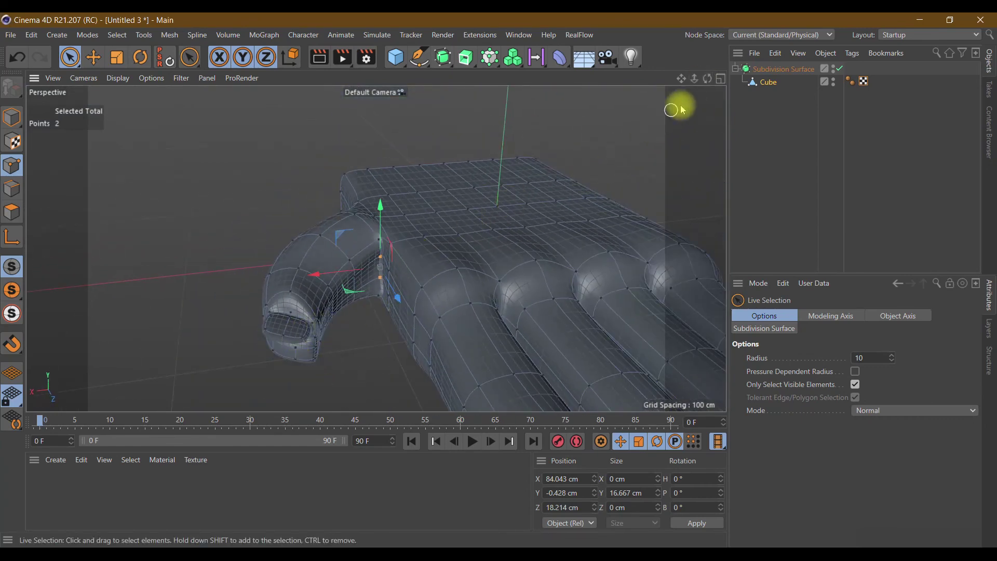
left_click_drag(707, 78, 707, 78)
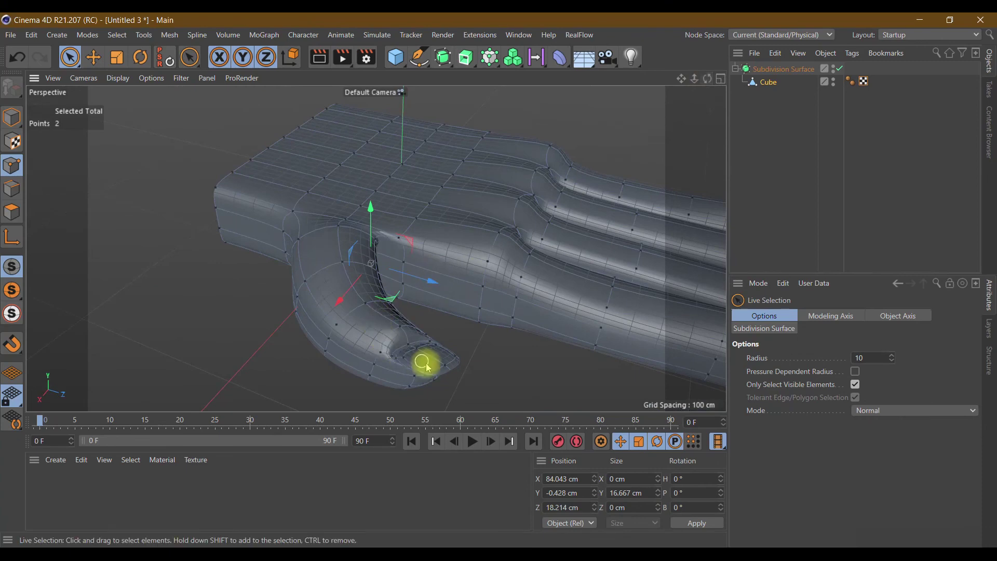
left_click_drag(473, 266, 473, 266, "alt")
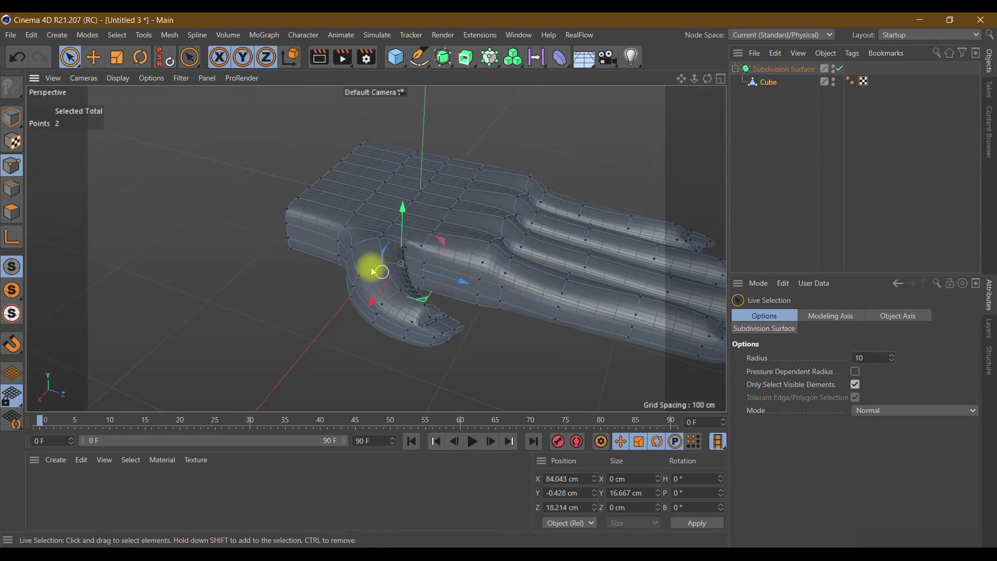
left_click_drag(707, 78, 696, 101)
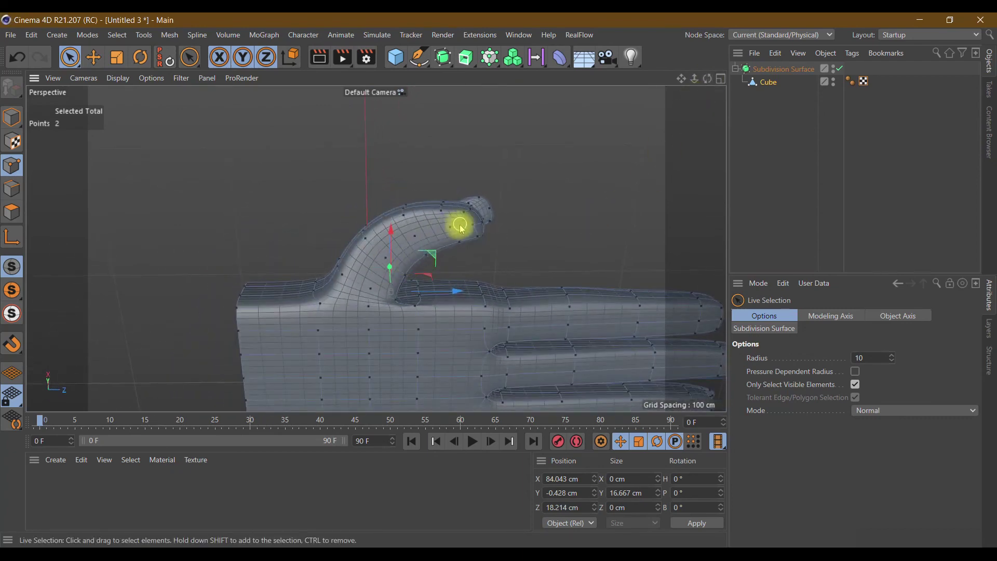
Lower the four points under the thumb's base about 5 cm, then return to Model mode
left_click(370, 290, "shift")
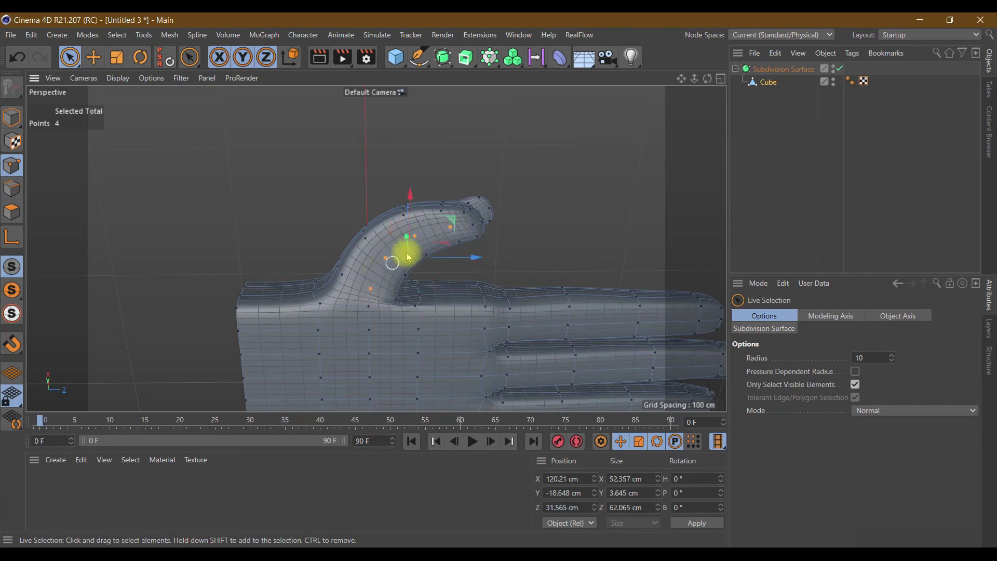
left_click_drag(708, 81, 657, 127)
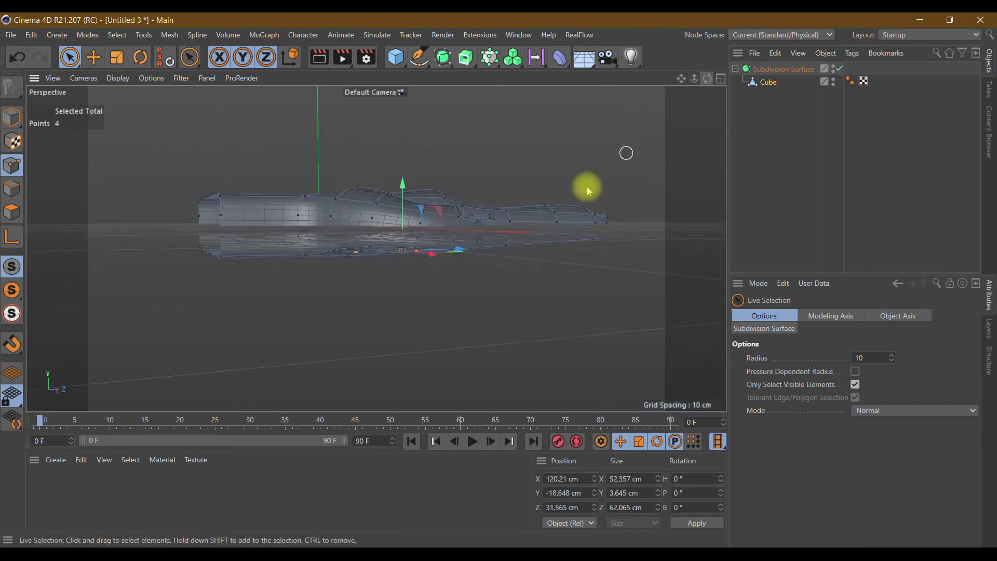
left_click_drag(402, 186, 401, 200)
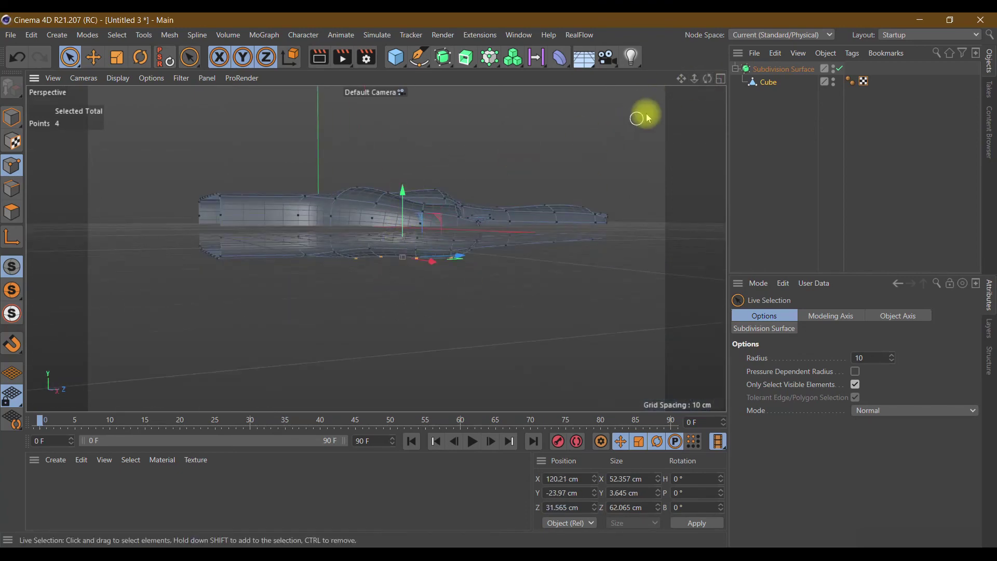
left_click_drag(707, 79, 675, 85)
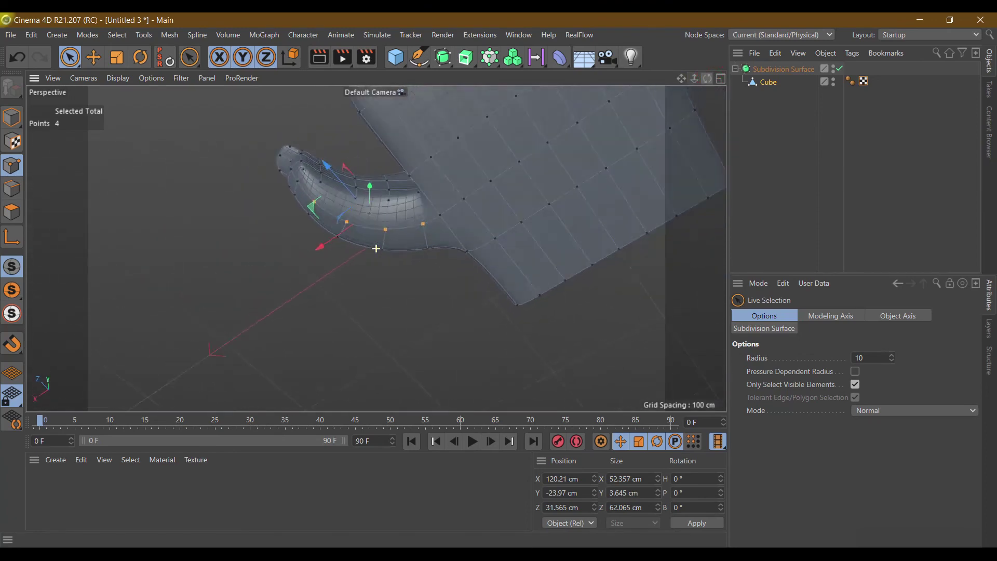
left_click_drag(376, 248, 403, 215, "alt")
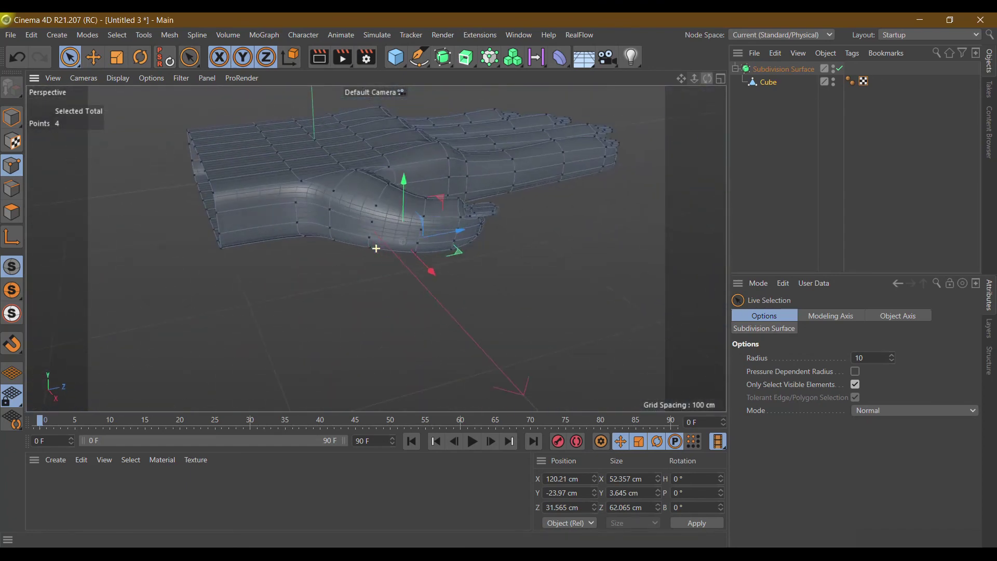
left_click(11, 117)
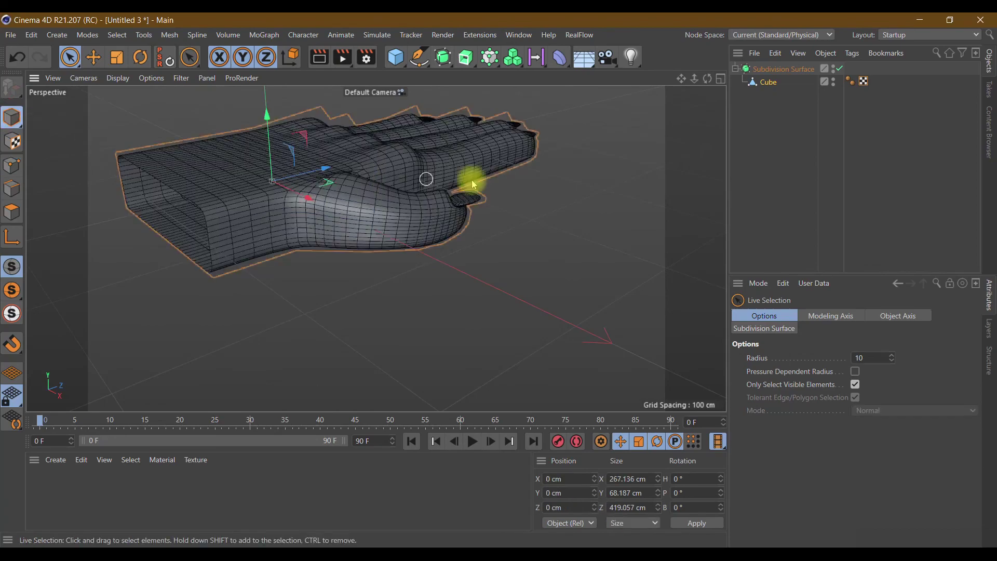
Preview a render of the smooth hand with four nailed fingers and thumb, then resume point editing
mouse_move(708, 82)
left_mouse_down()
mouse_move(375, 248)
mouse_move(410, 244)
left_mouse_up()
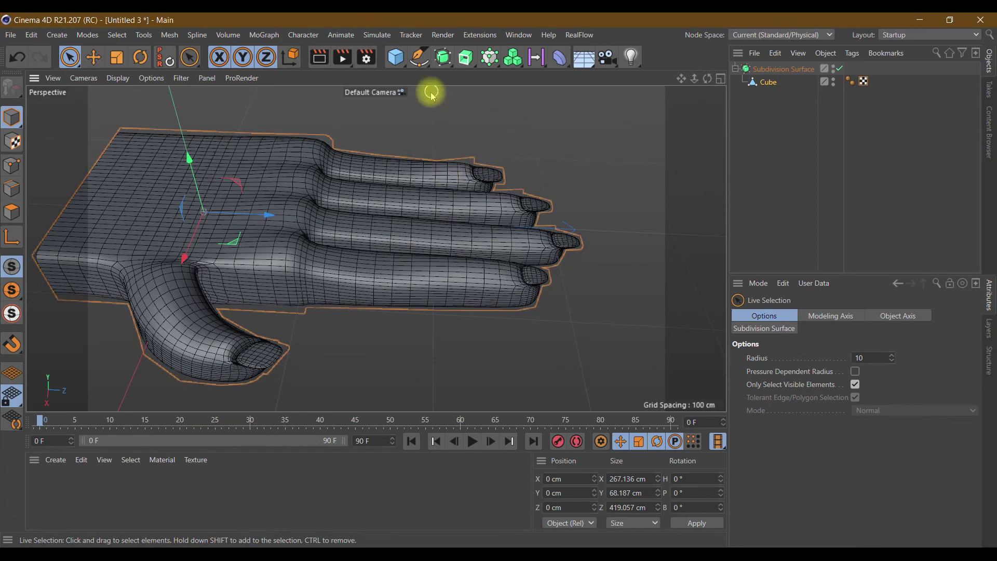
left_click(319, 57)
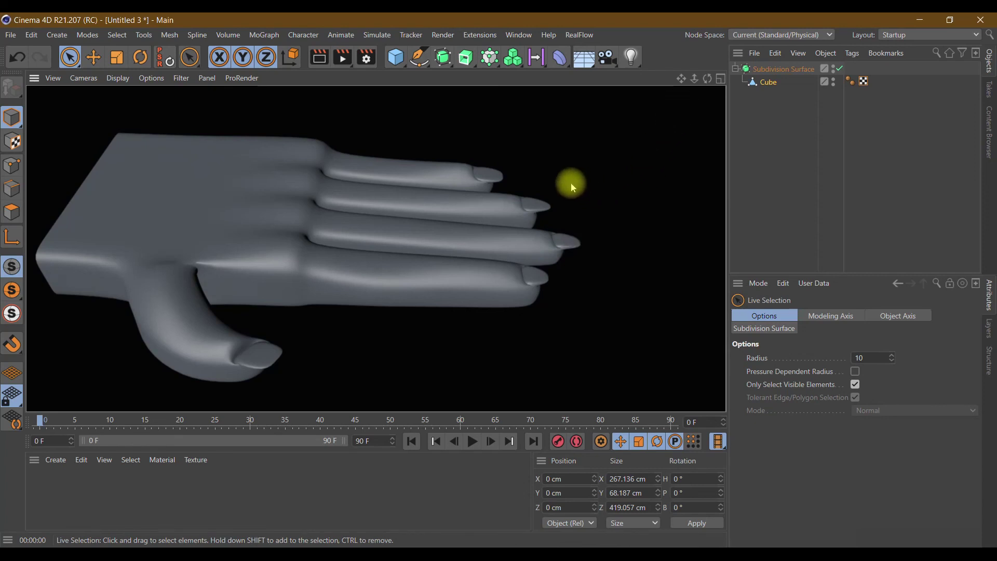
left_click(11, 166)
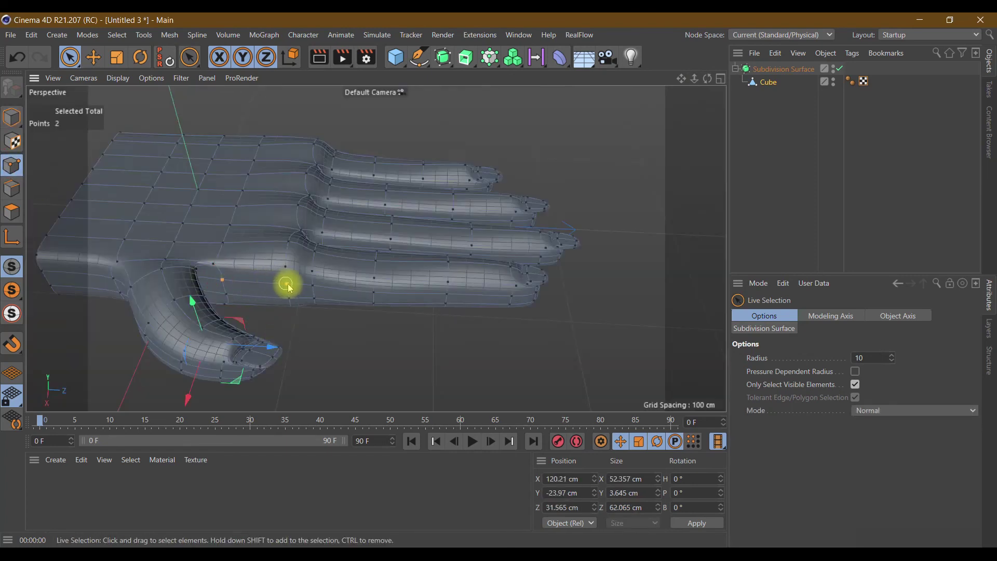
Pull the thumb-web points outward and orbit out to check the whole hand
left_click_drag(223, 300, 239, 349)
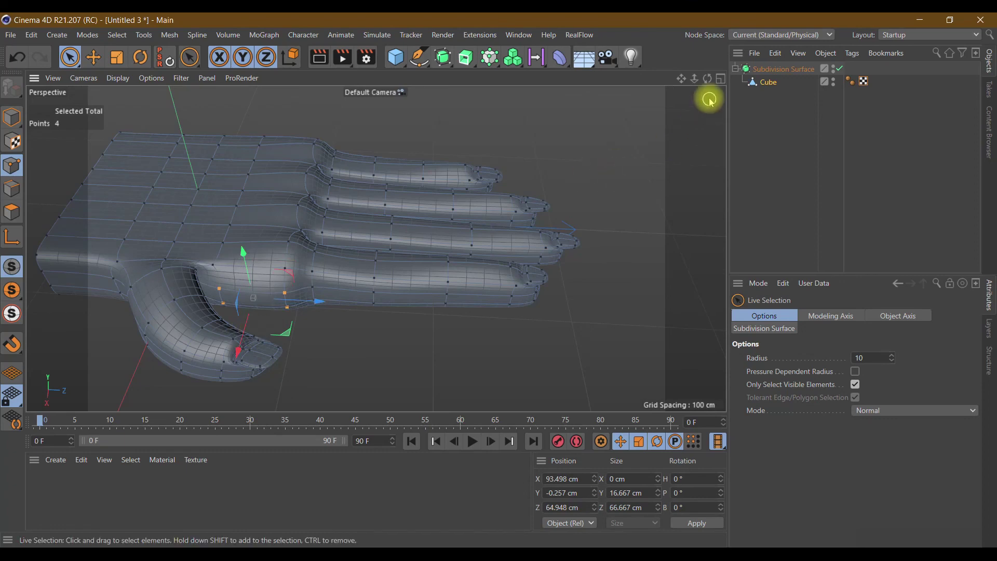
left_click_drag(710, 103, 377, 247)
left_click_drag(474, 200, 488, 222, "alt")
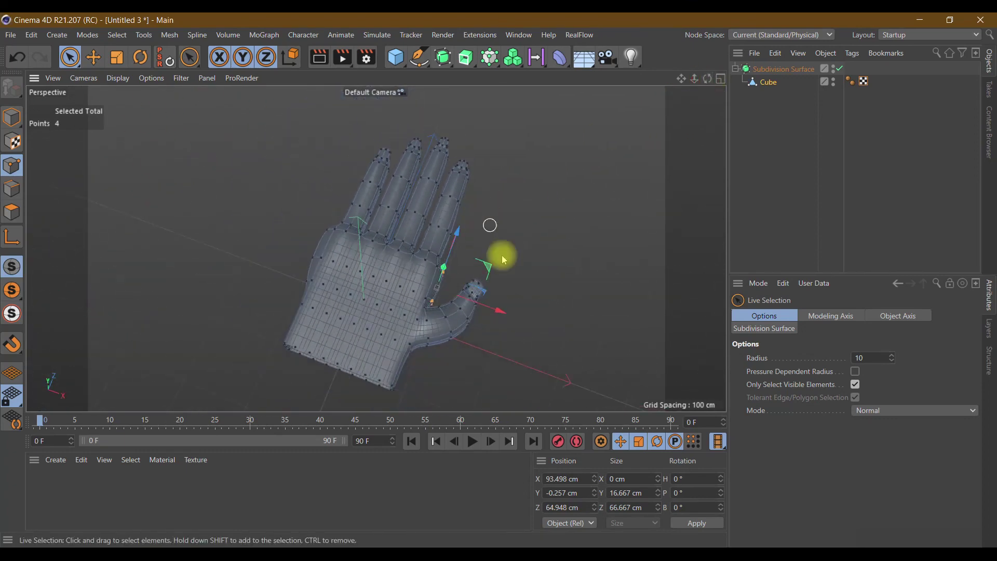
left_click_drag(682, 80, 314, 398)
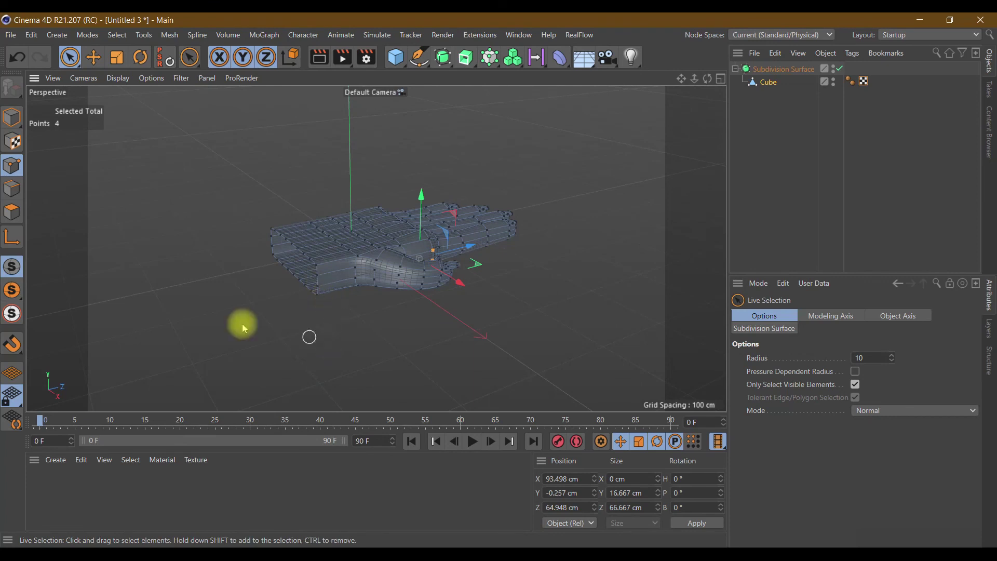
left_click(11, 188)
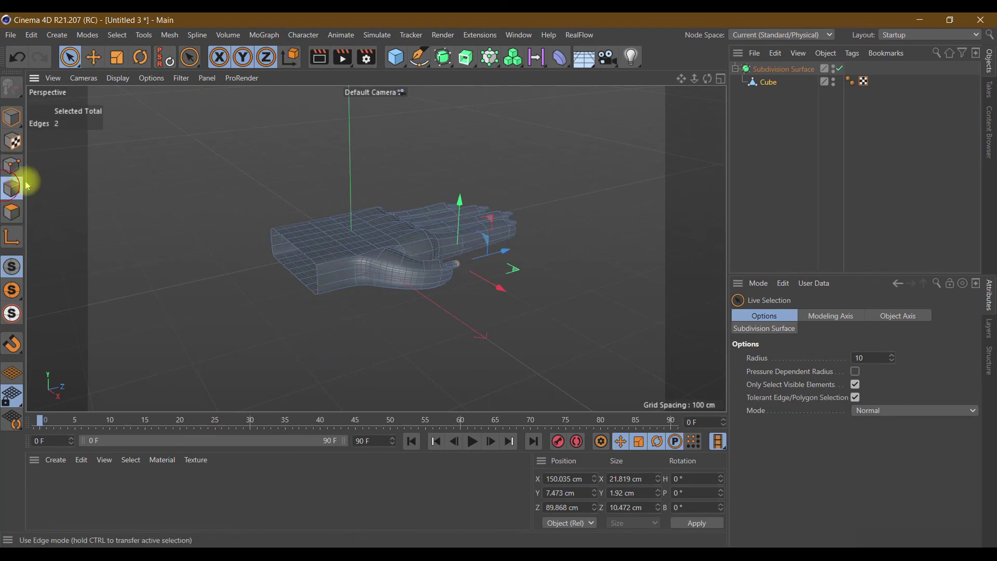
Loop-select the open wrist edge loop and narrow it across its width
left_click(189, 57)
left_click(223, 146)
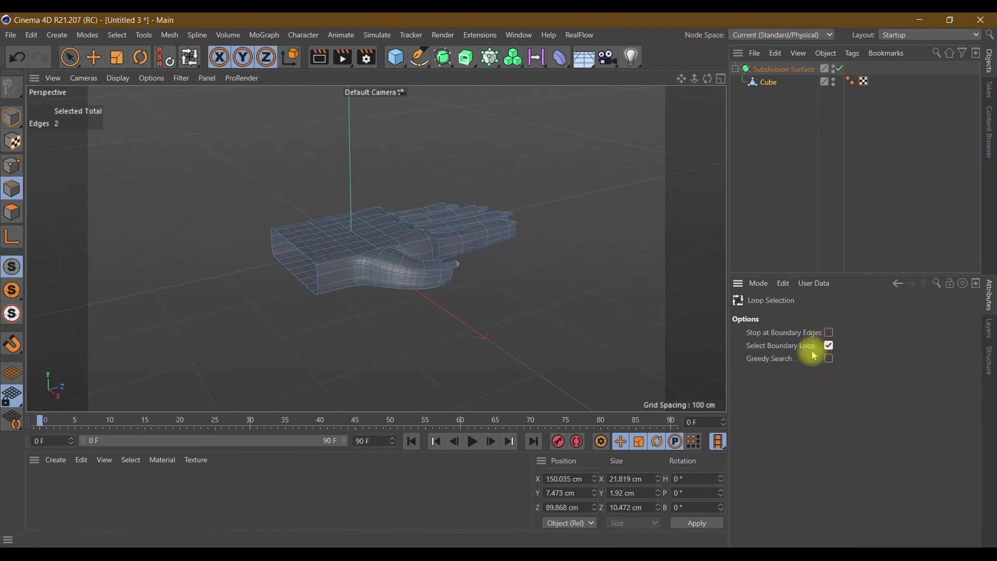
left_click(319, 272)
left_click(315, 266)
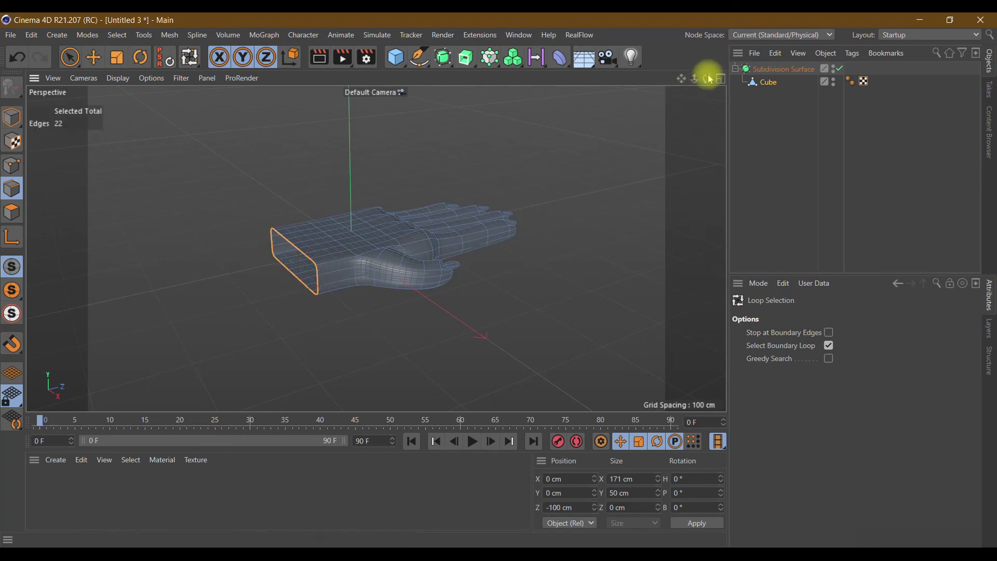
left_click_drag(707, 78, 649, 120)
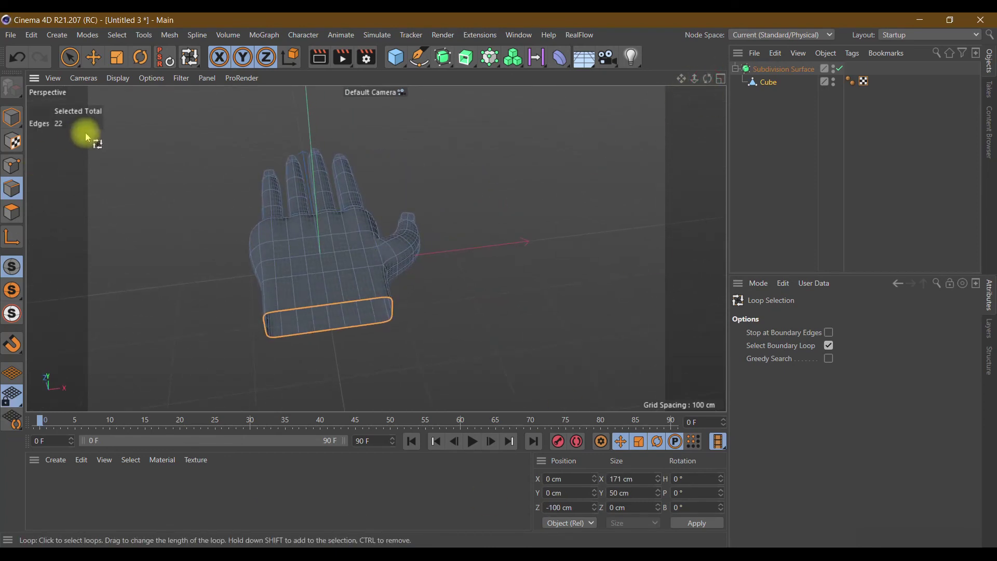
left_click(117, 57)
left_click_drag(394, 308, 370, 327)
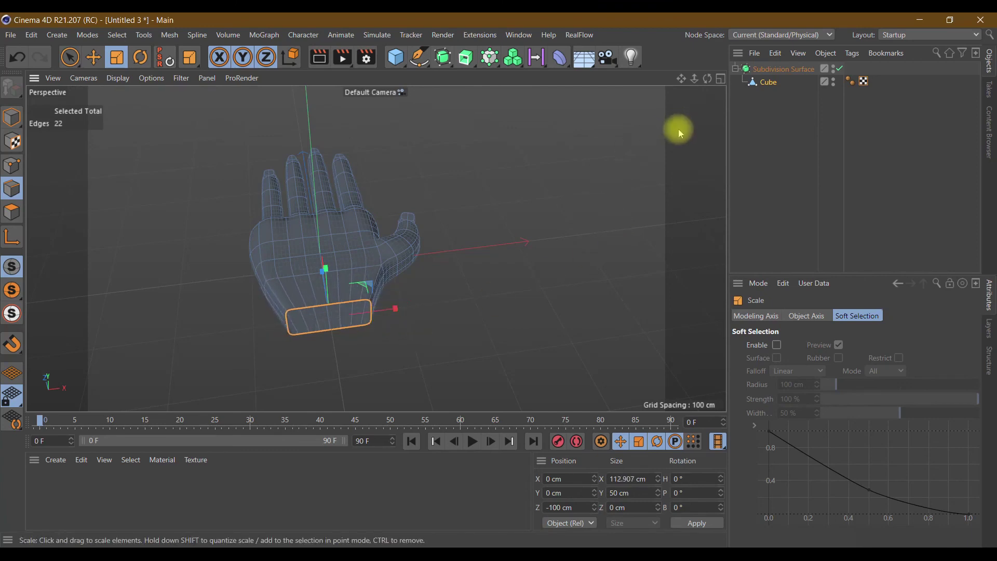
Pull the wrist loop back, widen it to about 118%, and extend it further into a forearm
left_click_drag(707, 78, 675, 88)
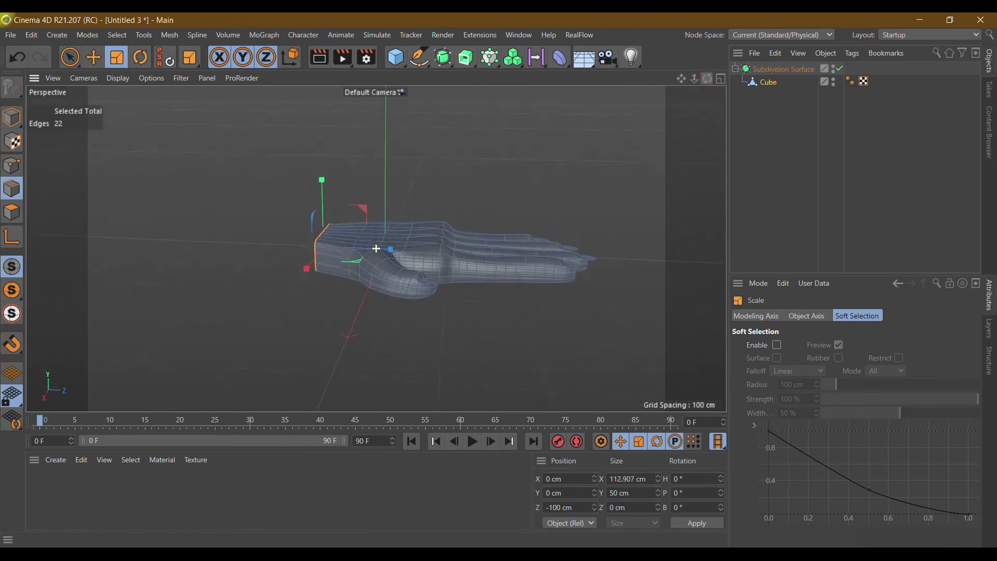
left_click_drag(376, 249, 540, 310)
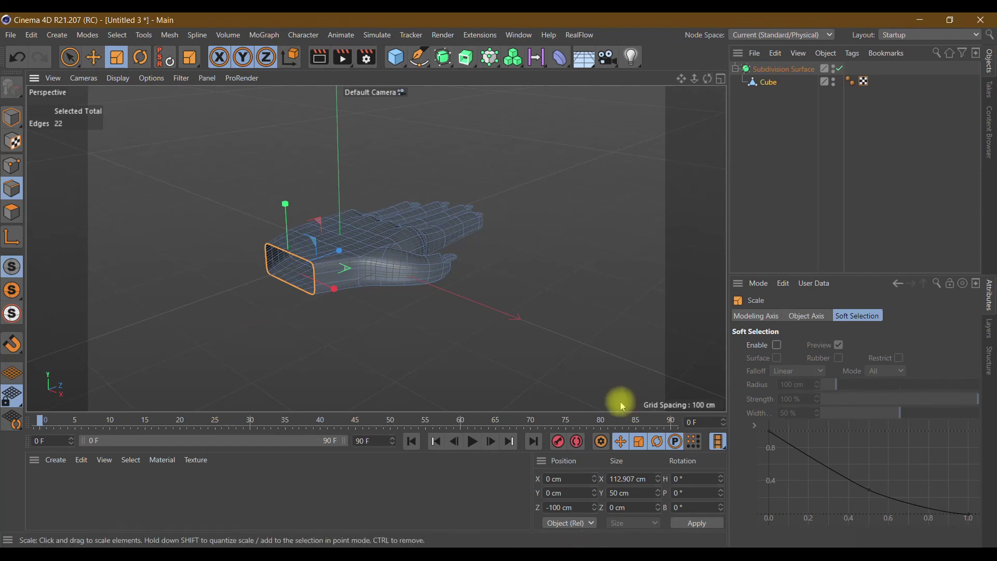
left_click(70, 57)
left_click_drag(338, 254, 333, 275)
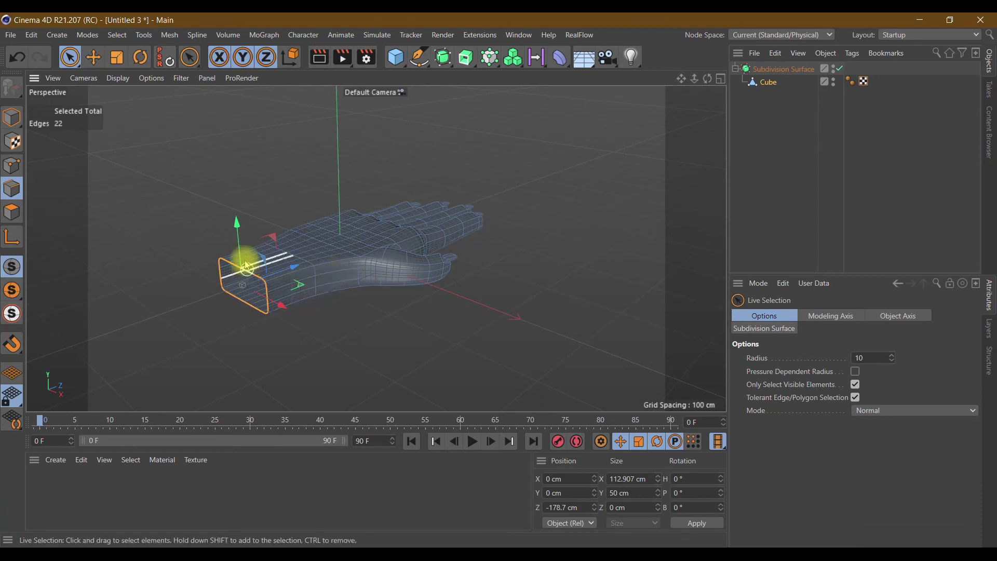
left_click(117, 57)
mouse_move(301, 311)
left_mouse_down()
mouse_move(285, 306)
mouse_move(290, 314)
left_mouse_up()
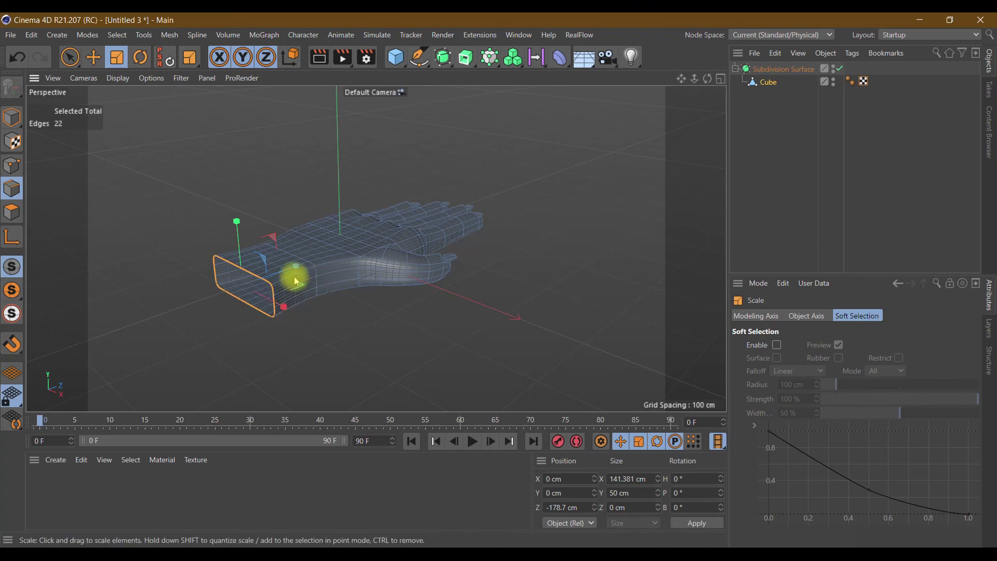
left_click(70, 57)
left_click_drag(292, 274, 227, 302)
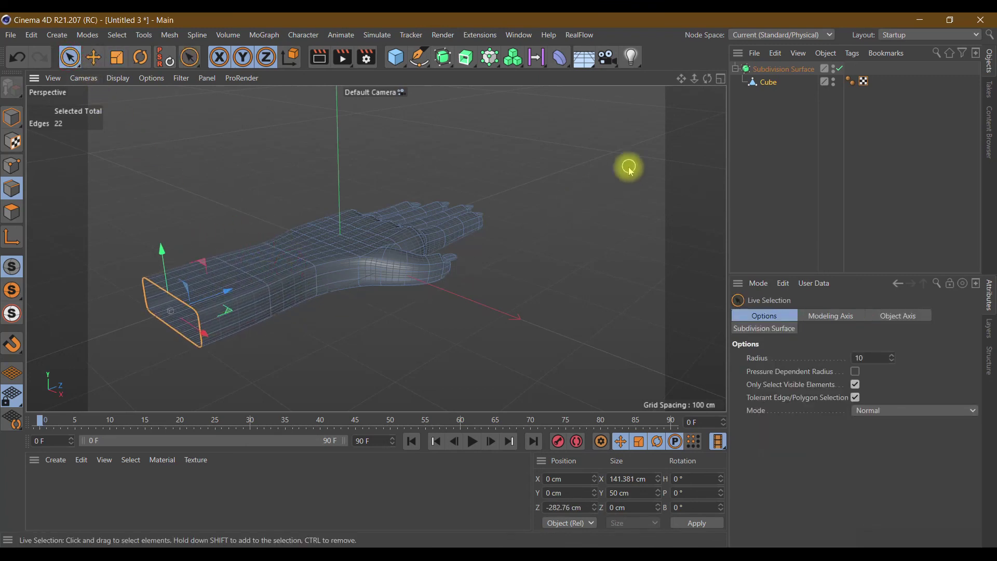
left_click(18, 169)
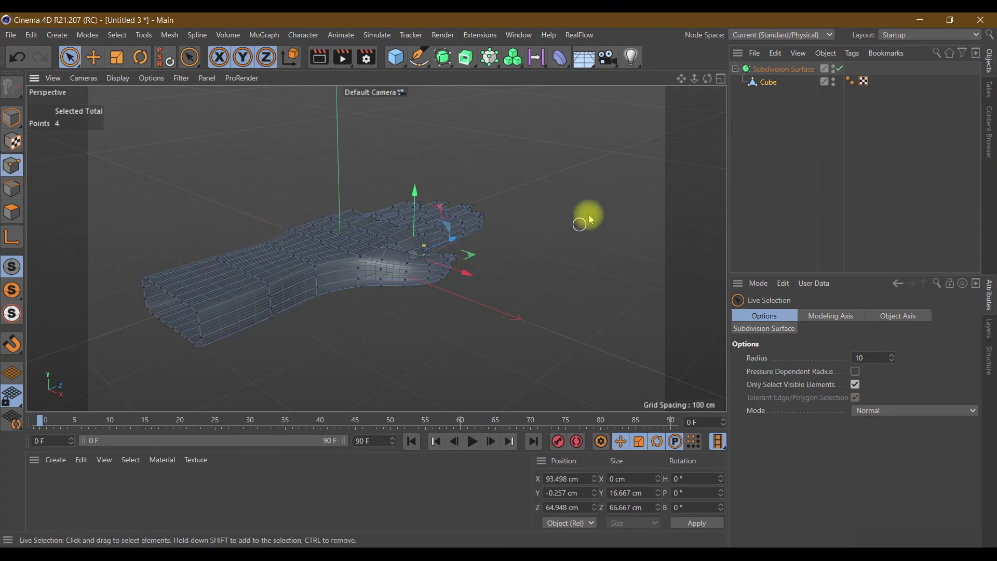
Shape the wrist points into the forearm, undoing two unwanted moves, and return to Model mode
left_click_drag(707, 78, 376, 248)
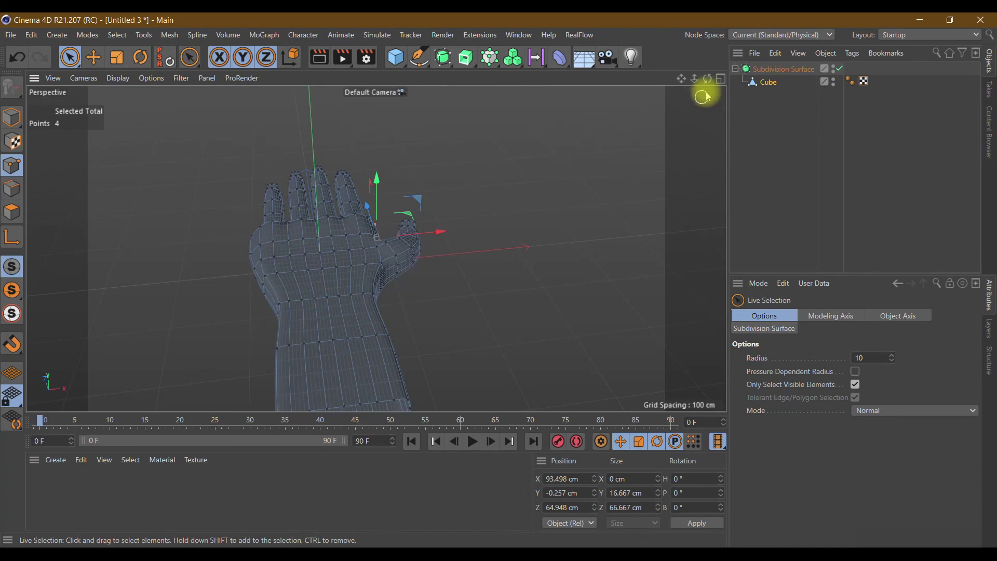
left_click_drag(708, 78, 696, 130)
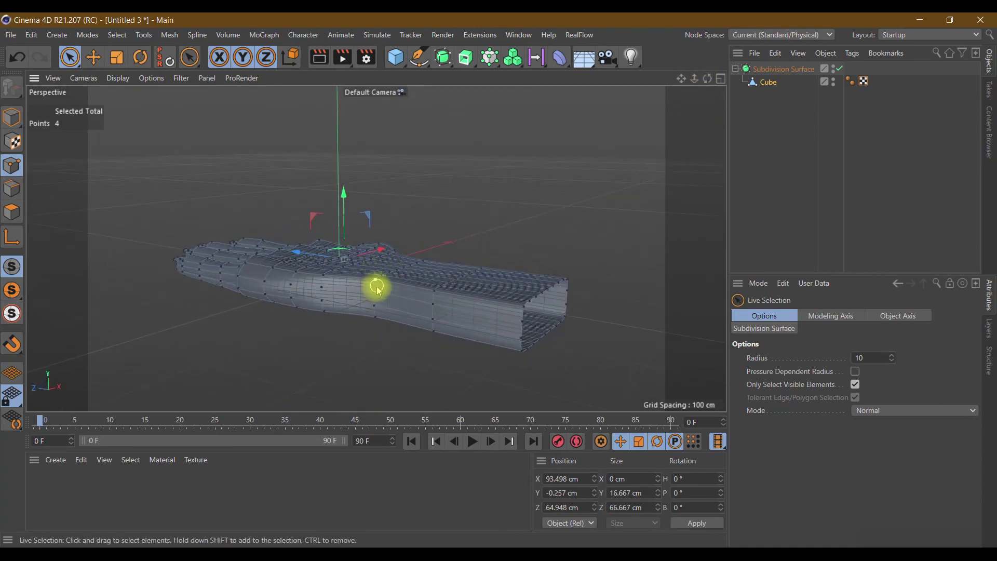
mouse_move(403, 282)
left_mouse_down()
mouse_move(395, 299)
mouse_move(457, 253)
left_mouse_up()
left_click_drag(707, 79, 378, 245)
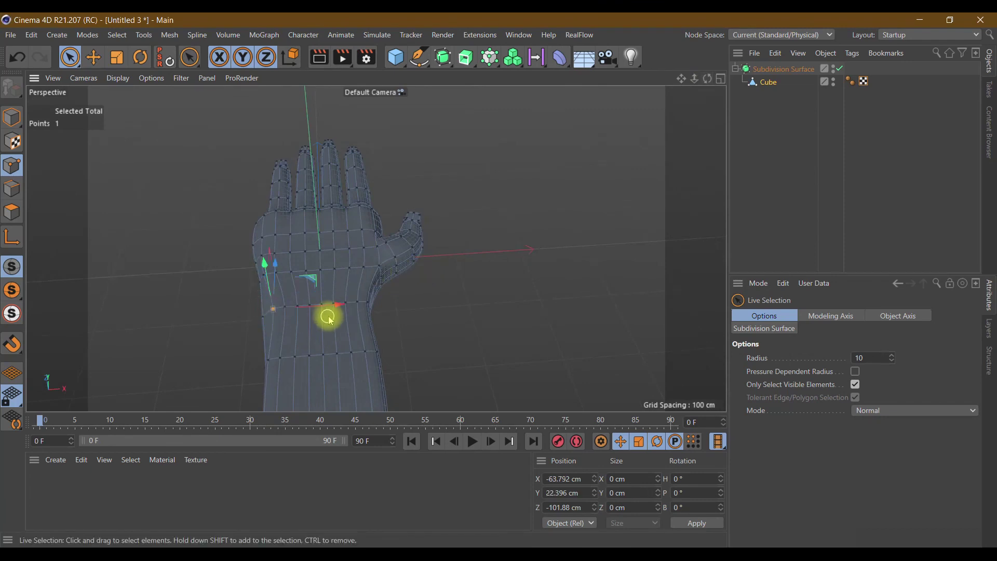
left_click_drag(330, 307, 352, 311)
mouse_move(707, 78)
left_mouse_down()
mouse_move(376, 248)
mouse_move(642, 161)
left_mouse_up()
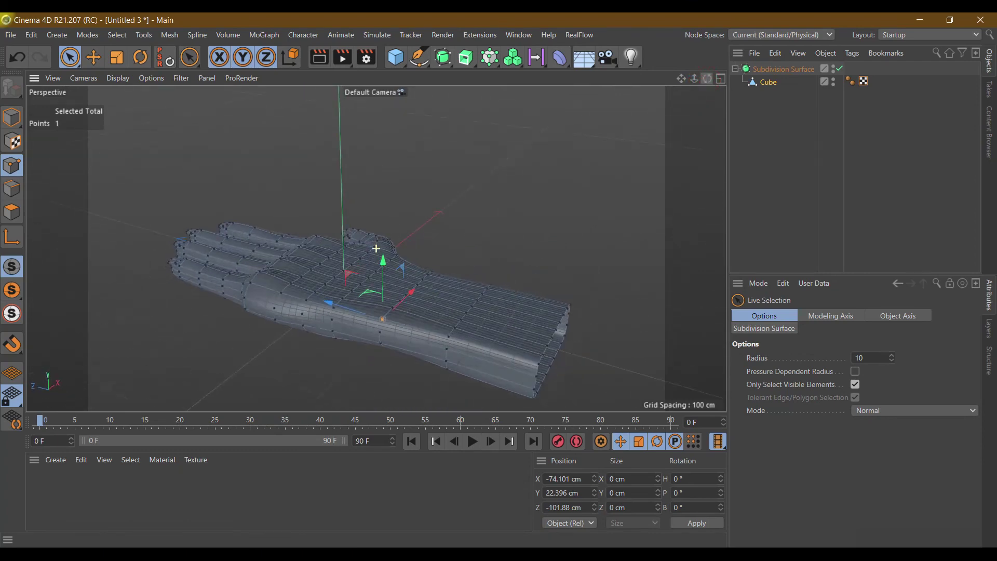
left_click(21, 58)
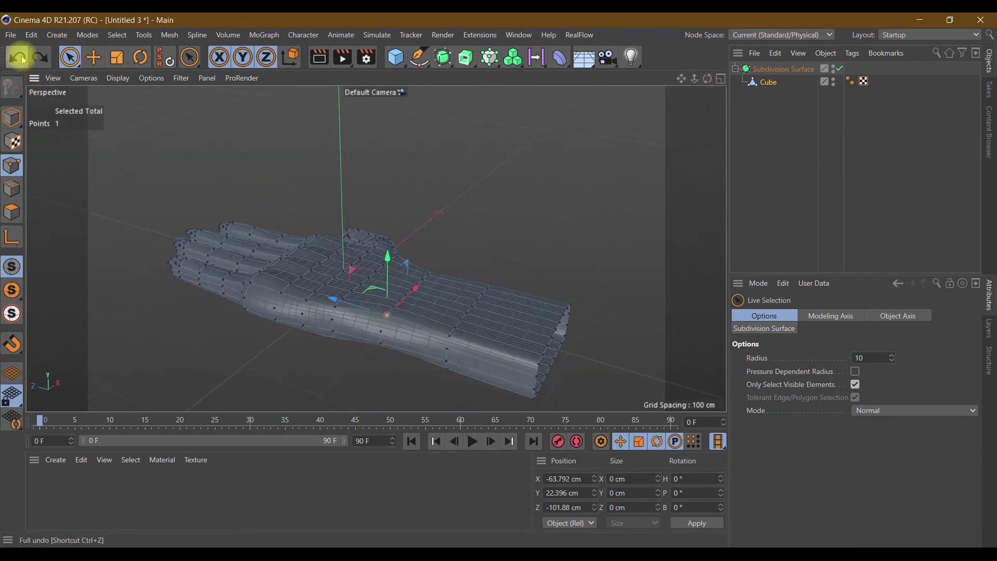
left_click(21, 59)
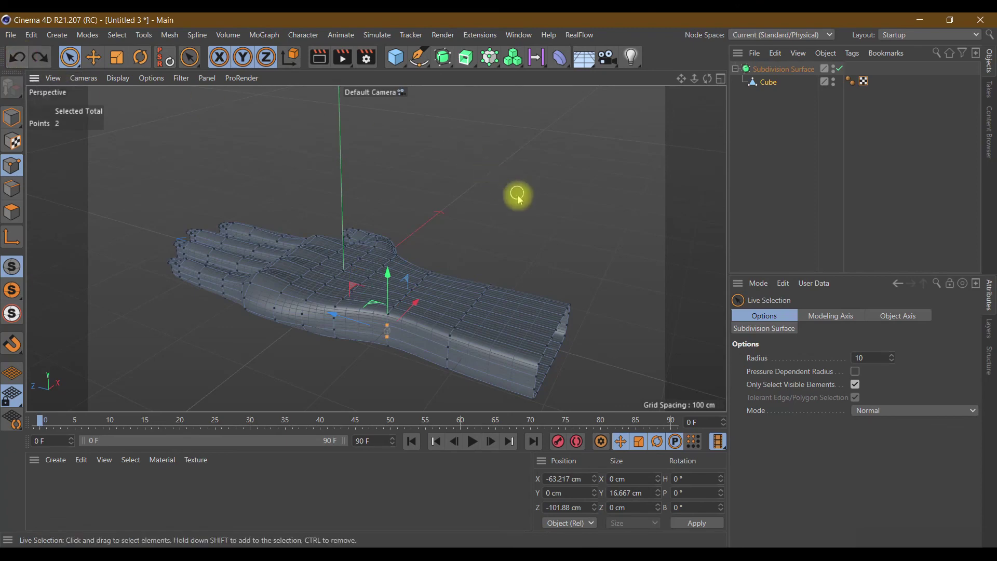
left_click_drag(706, 78, 705, 78)
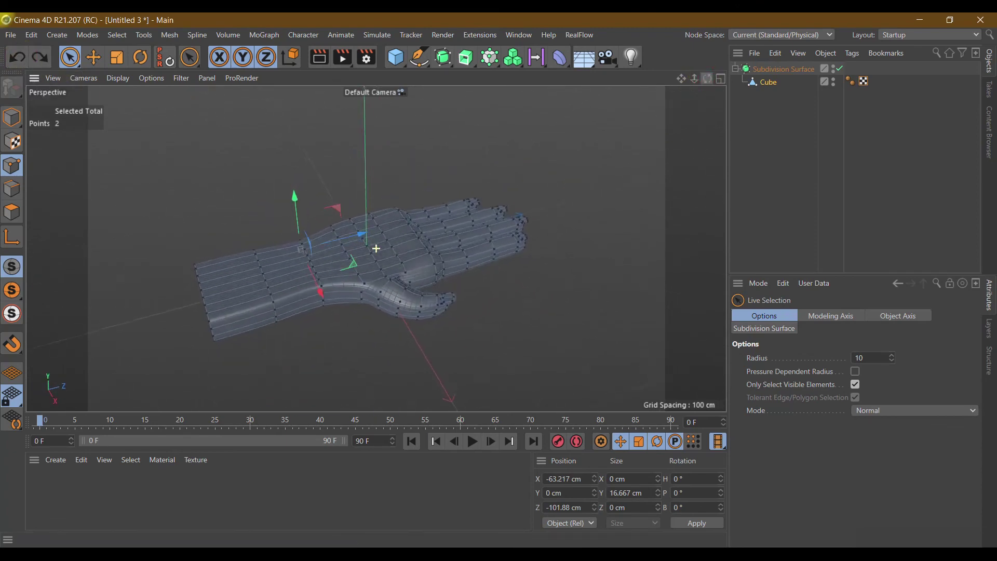
left_click(11, 117)
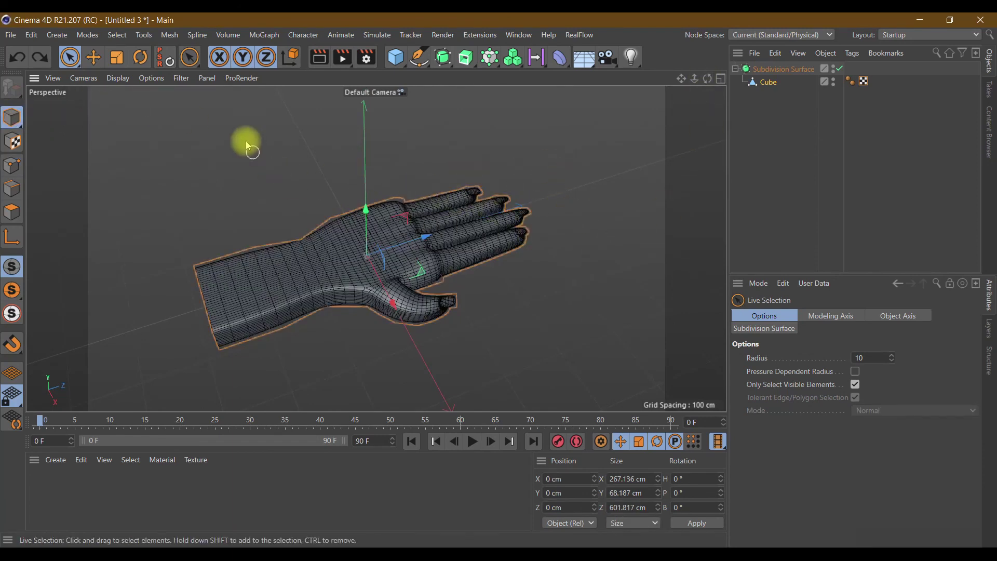
Render the view with the Subdivision Surface selected to see the smoothed grey hand and forearm
left_click(318, 61)
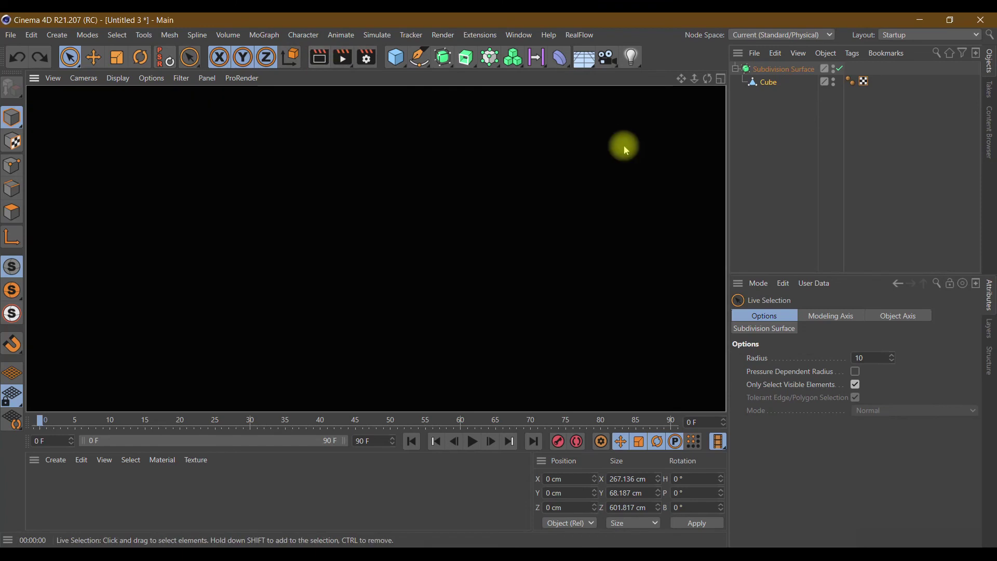
left_click(780, 70)
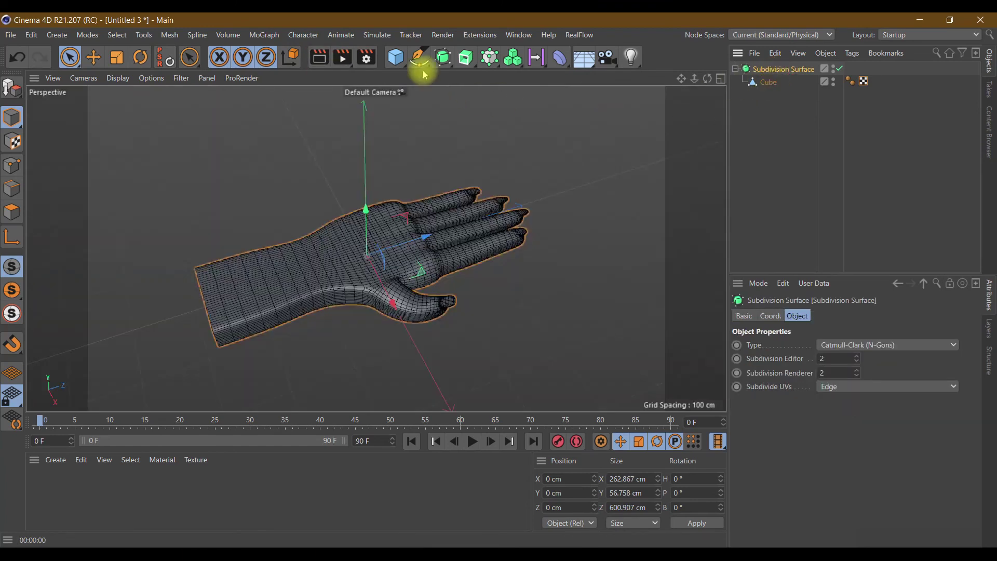
left_click(327, 57)
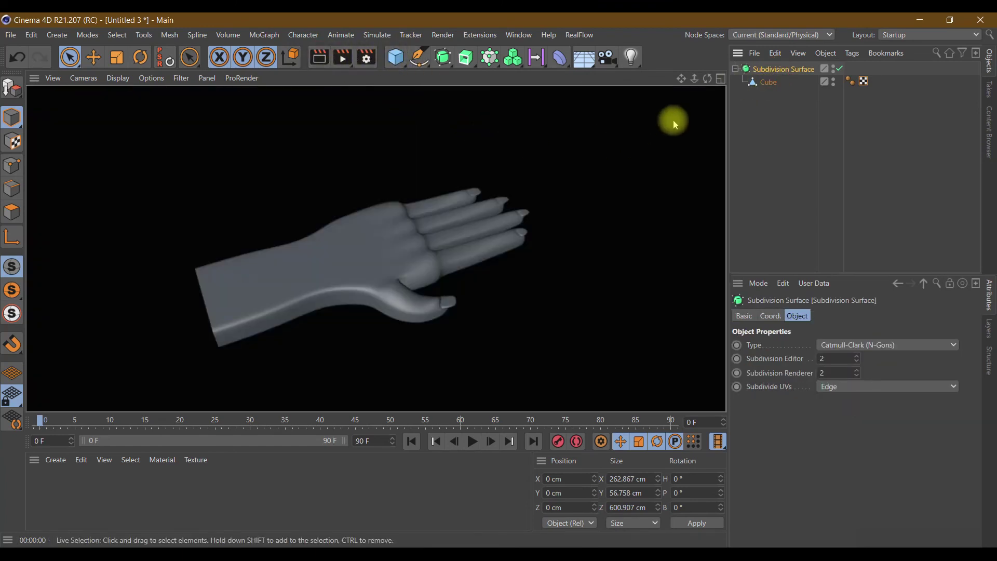
left_click_drag(707, 79, 717, 91)
left_click_drag(376, 248, 376, 248, "alt")
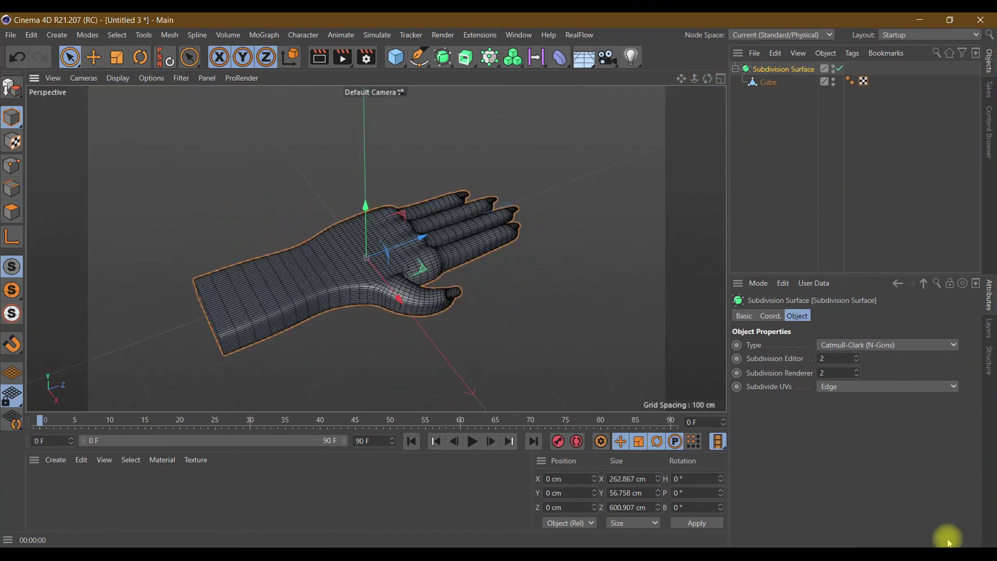